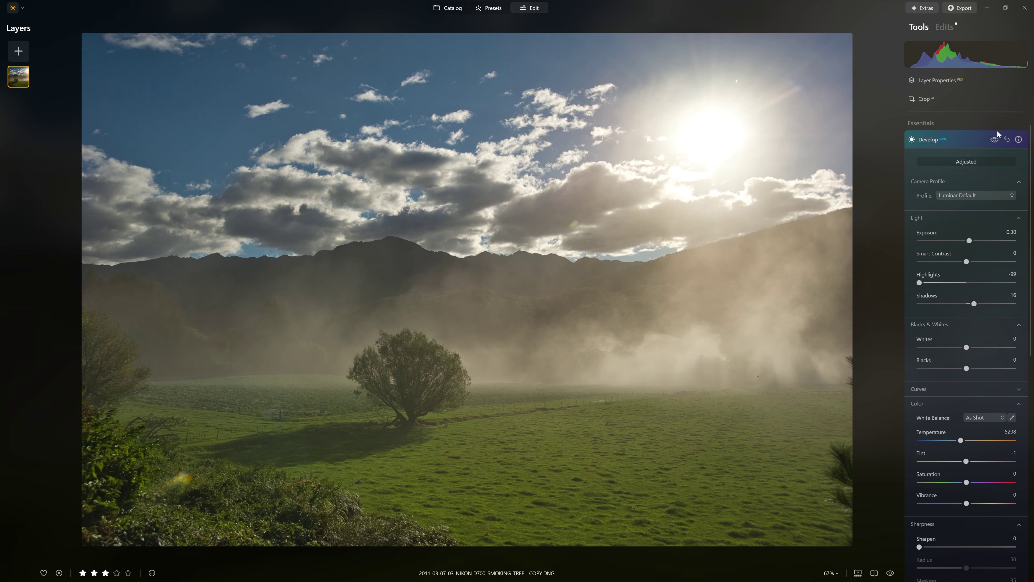
Step: Compare the photo with and without its Develop adjustments, including in the before/after split view
click(996, 140)
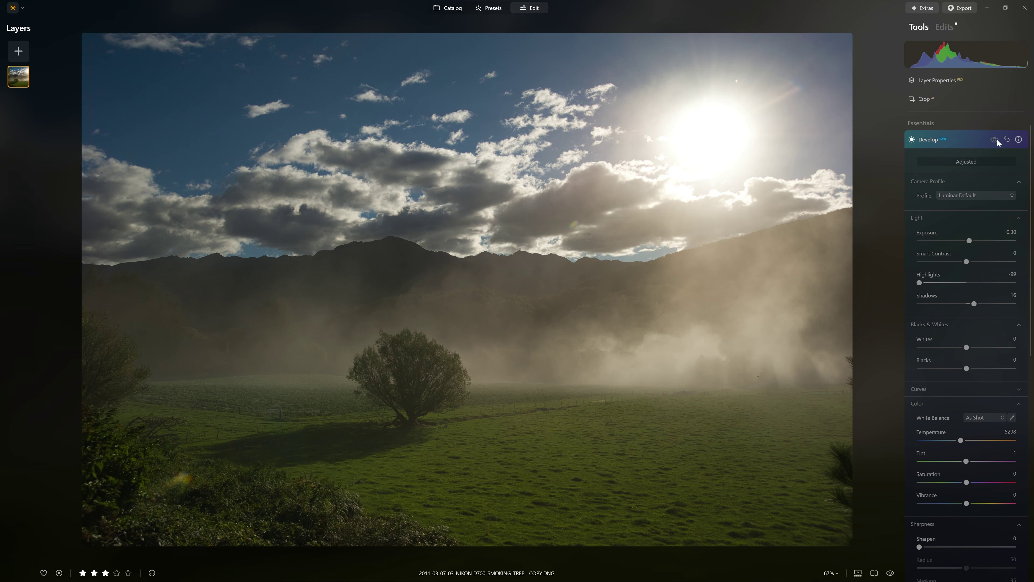
click(996, 140)
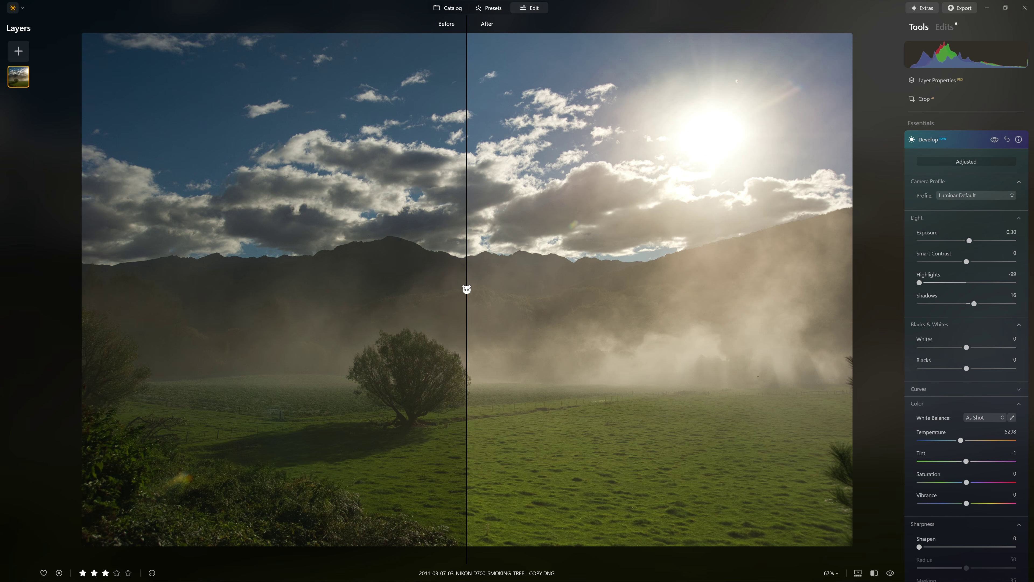
drag(467, 291, 466, 322)
scroll(950, 288, down, 3)
scroll(961, 224, up, 3)
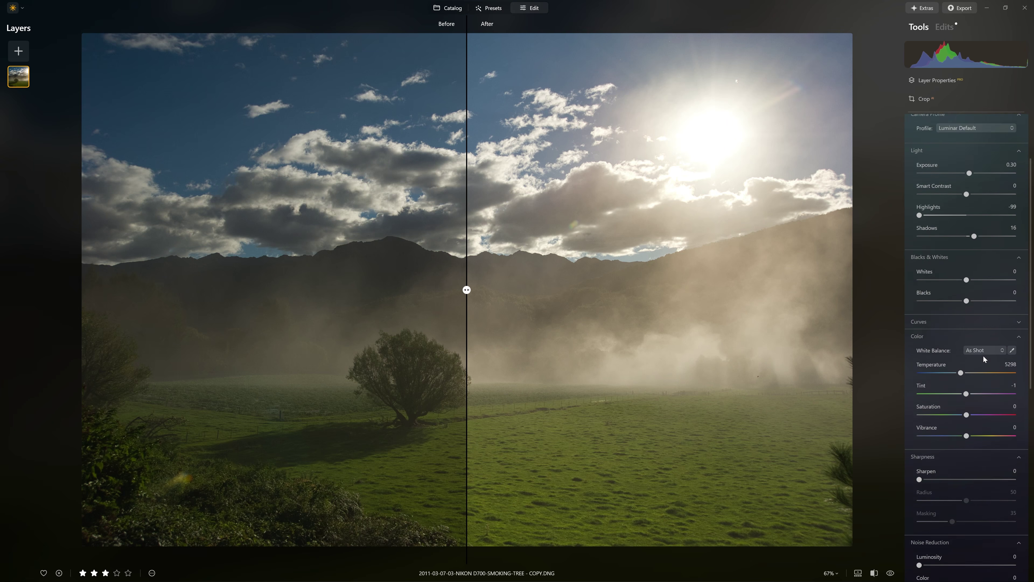
Step: Clear the automatic Develop adjustments and raise the exposure to 0.49
click(971, 161)
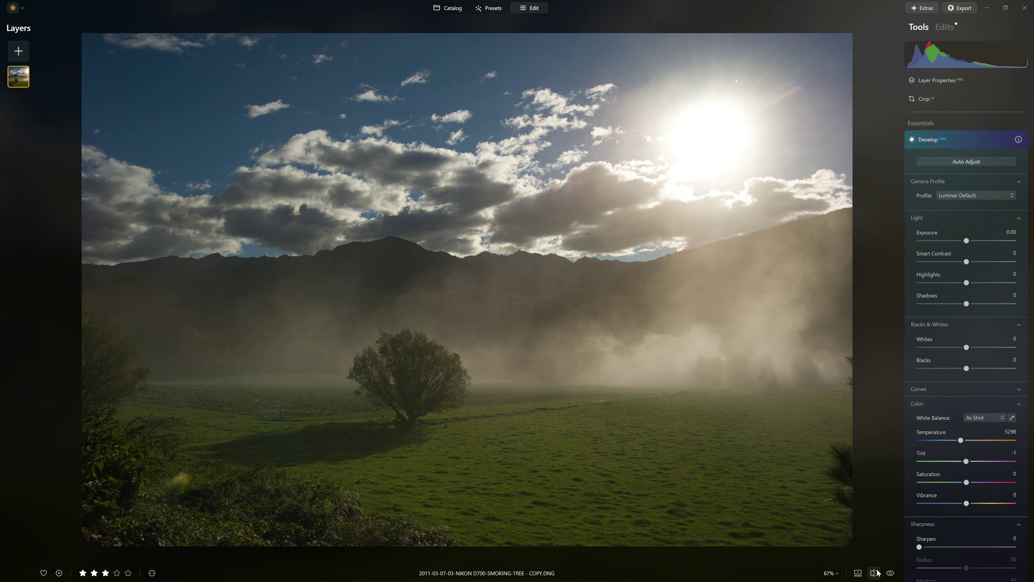
drag(967, 240, 972, 241)
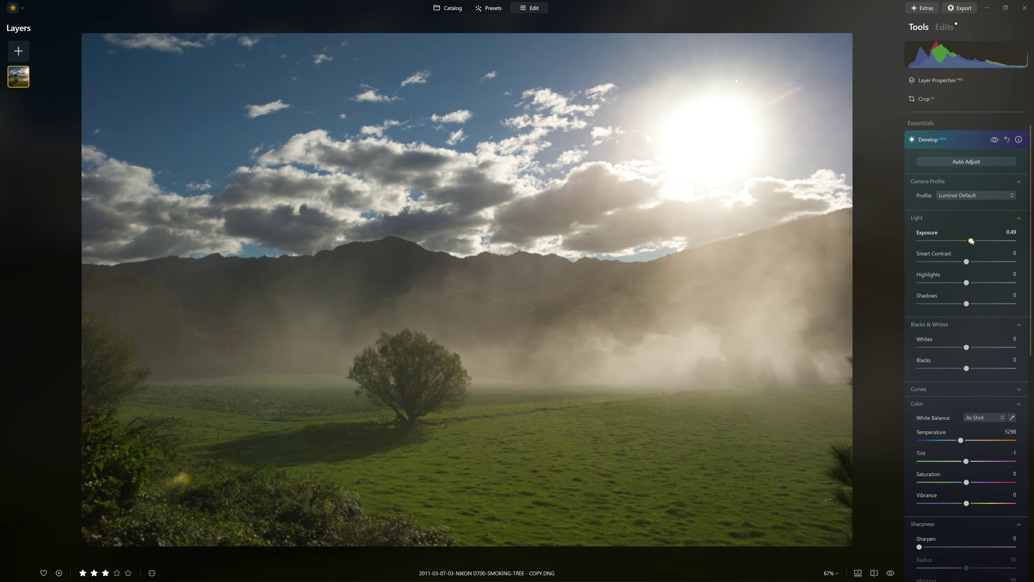
Step: Review the available camera profiles, keeping Luminar Default selected
click(972, 195)
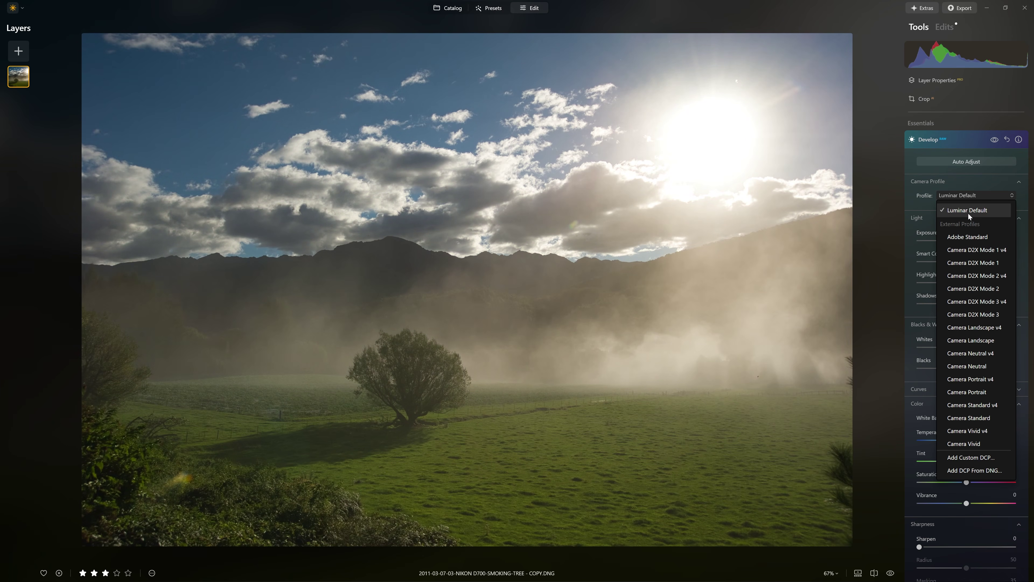
click(968, 212)
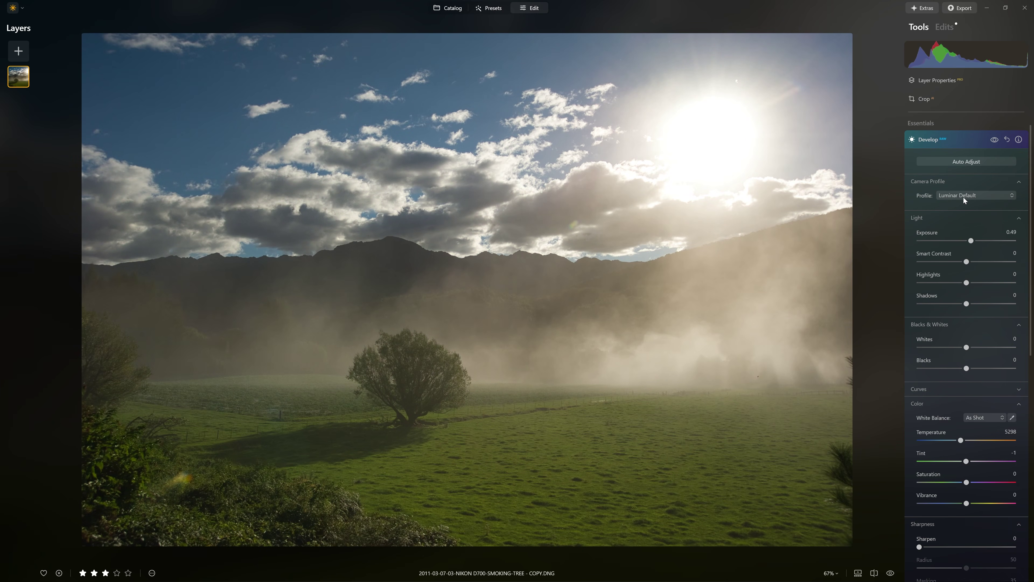
click(979, 198)
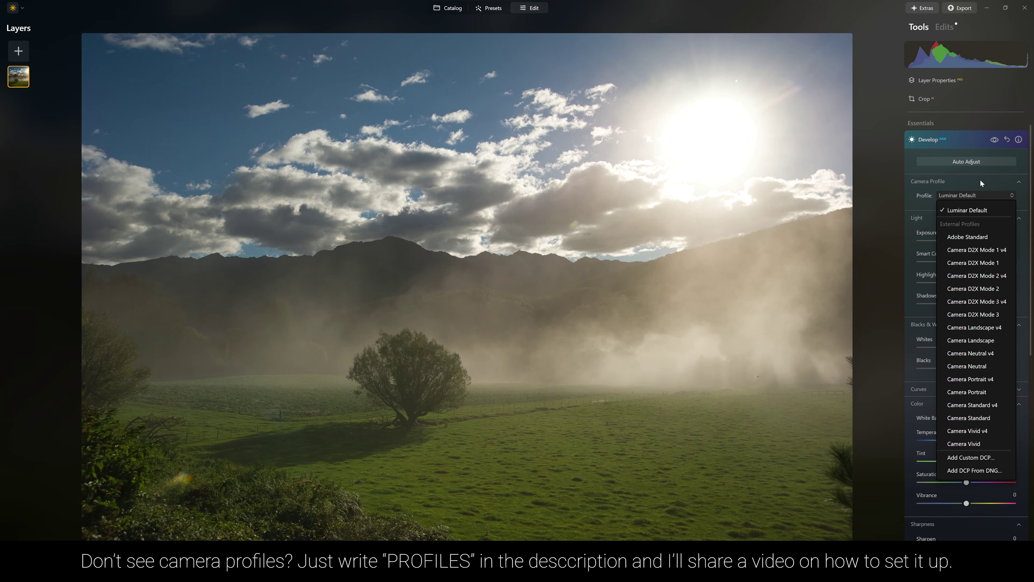
click(983, 193)
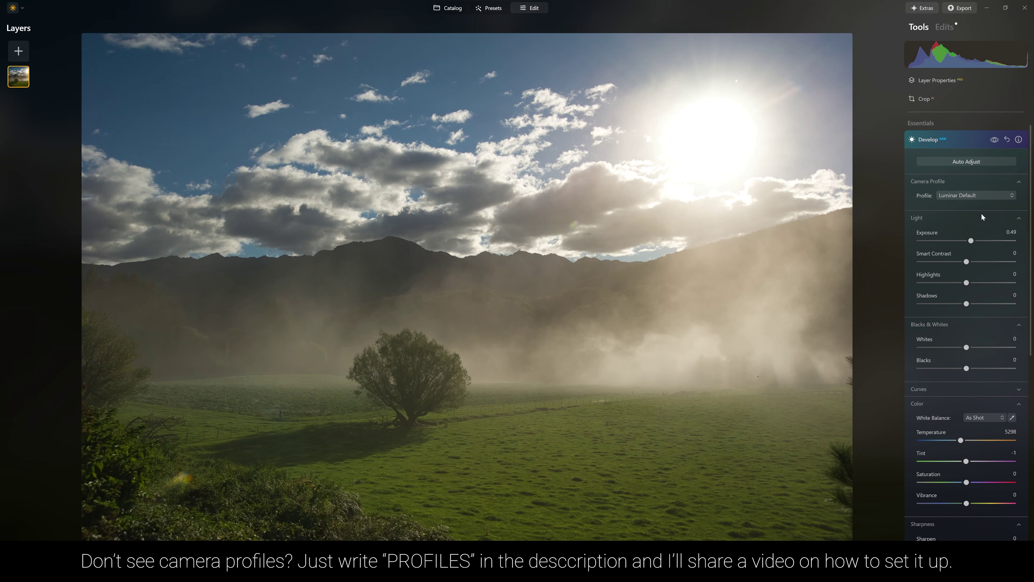
Step: Reset the exposure, set it to 0.24 and compare the photo with and without the Develop edits
drag(972, 240, 945, 241)
double_click(947, 243)
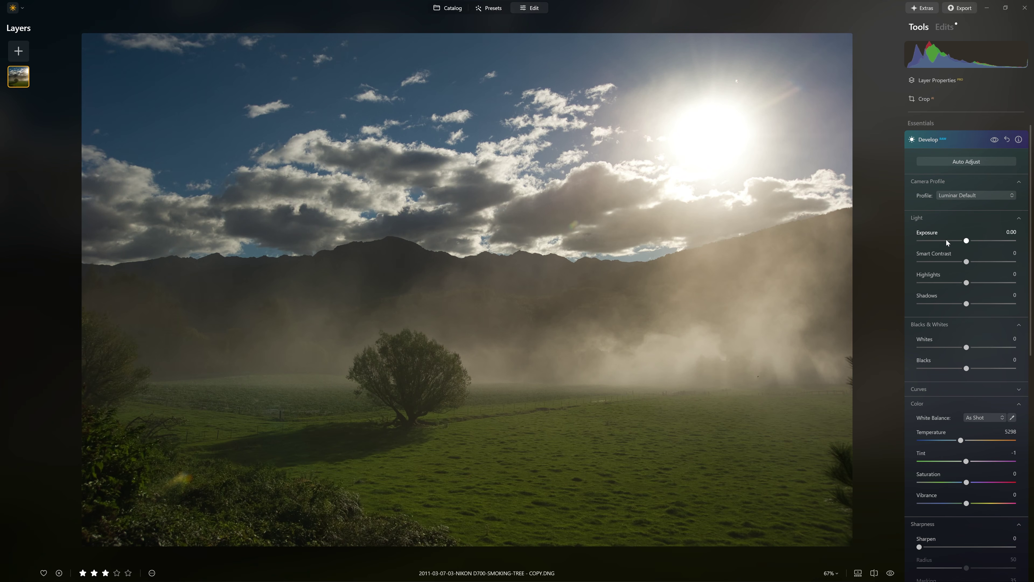
click(970, 242)
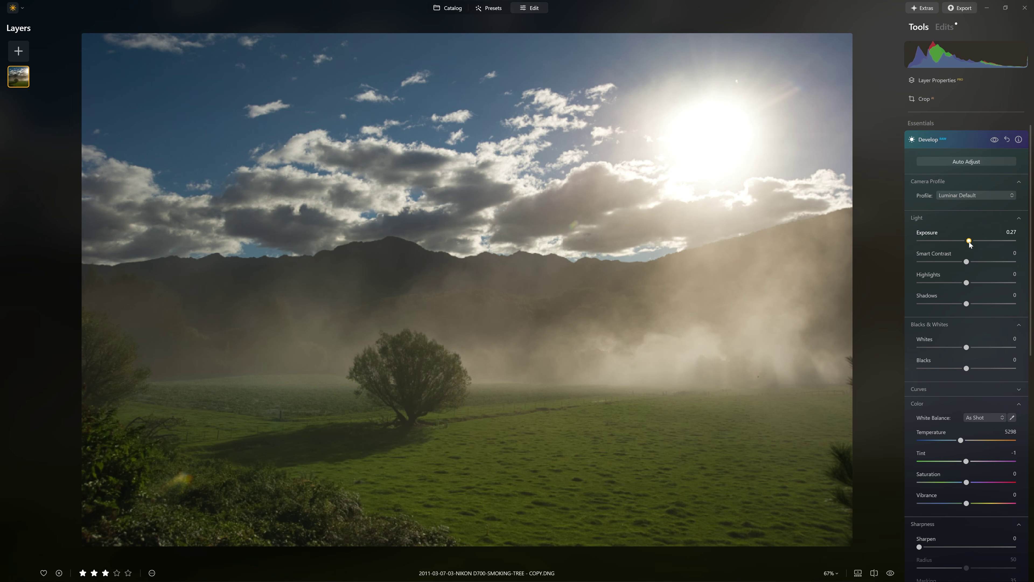
click(995, 140)
click(995, 139)
Step: Set Smart Contrast to 57 and Highlights to -49, inspecting the bright area around the sun
drag(966, 262, 944, 283)
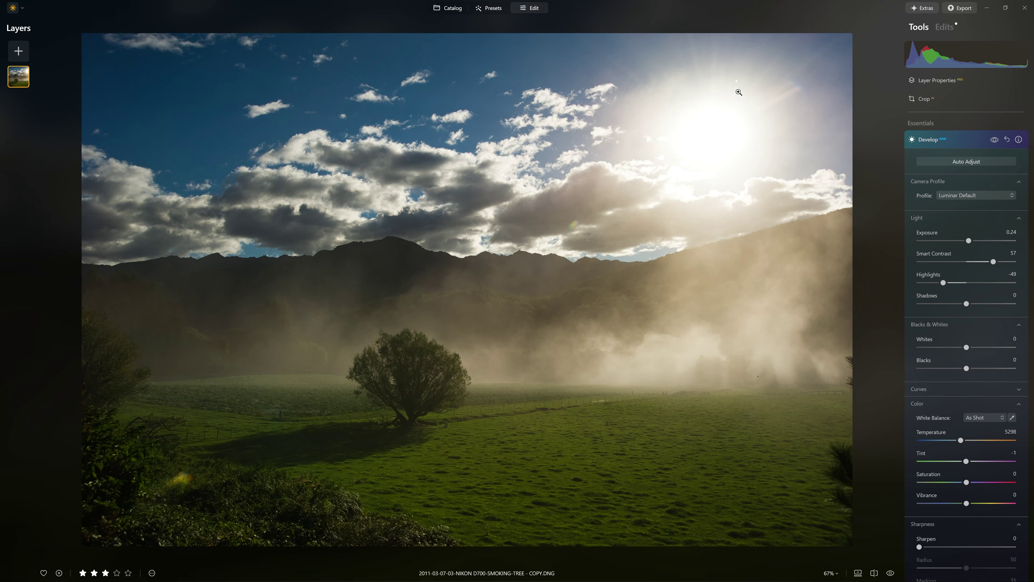
mouse_move(944, 283)
mouse_down()
mouse_move(934, 283)
mouse_move(998, 282)
mouse_move(954, 283)
mouse_up()
double_click(755, 93)
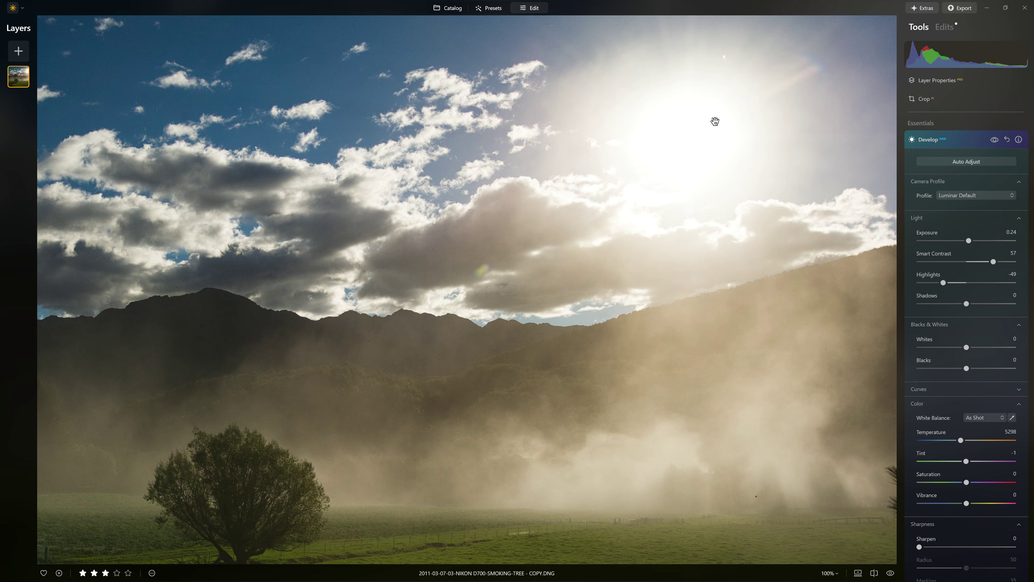
double_click(767, 160)
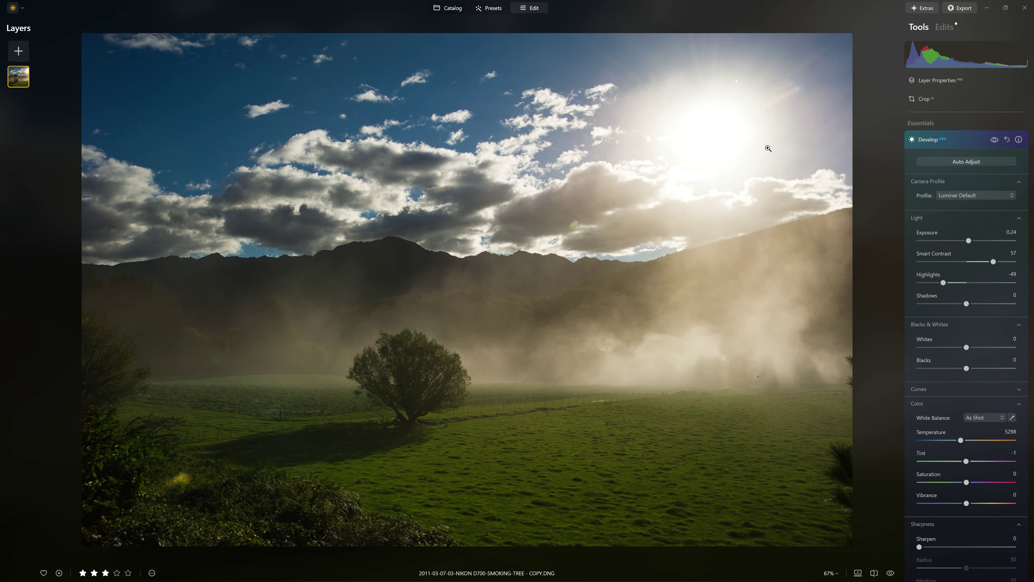
Step: Raise the Shadows to 26, inspecting the tree up close and comparing against the photo without Develop edits
drag(967, 304, 978, 305)
click(403, 391)
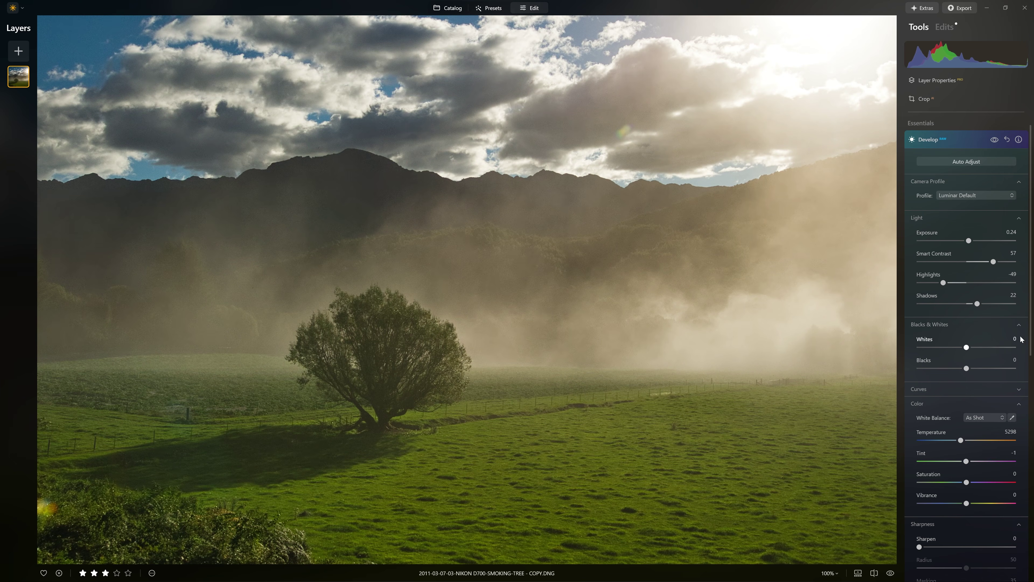
drag(977, 304, 979, 308)
click(690, 332)
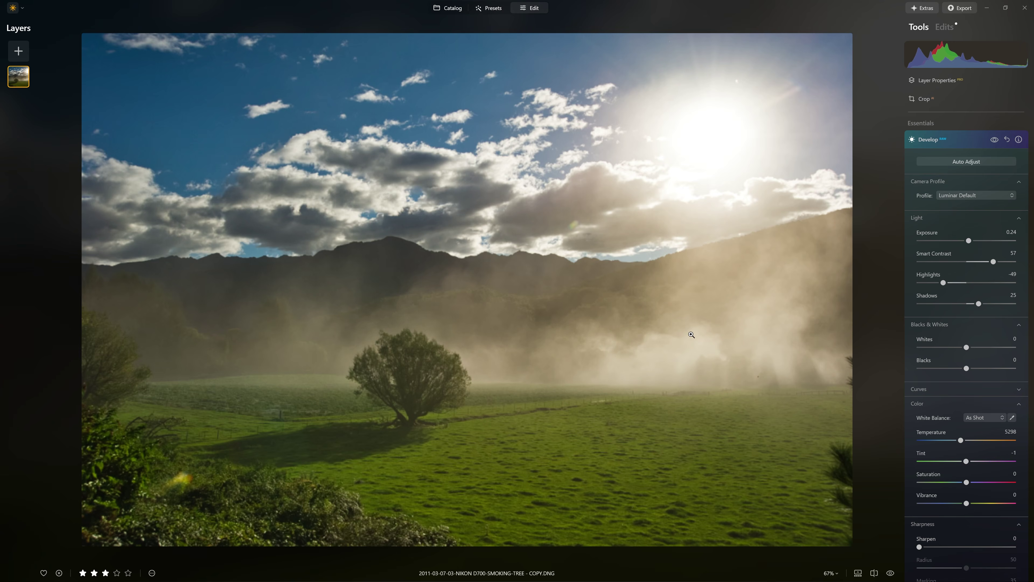
click(994, 141)
click(994, 141)
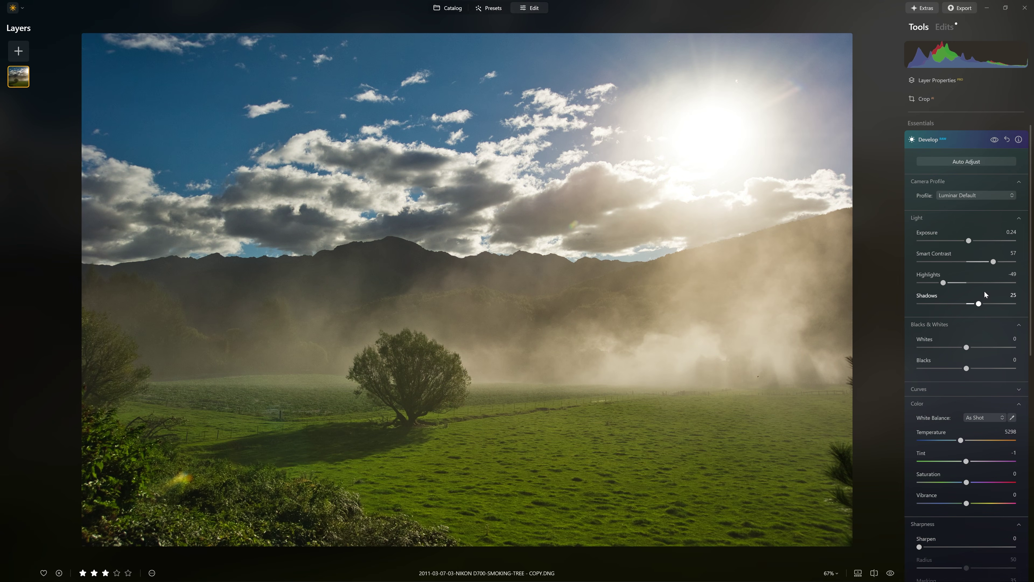
drag(980, 304, 981, 306)
Step: Collapse the Blacks & Whites section of the Develop tool
scroll(973, 349, down, 2)
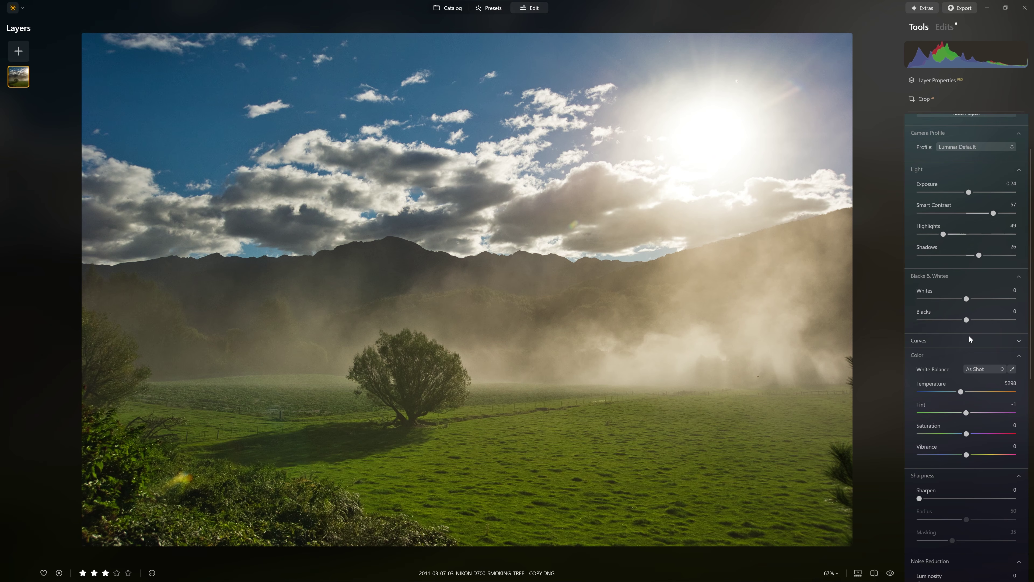
scroll(926, 227, up, 3)
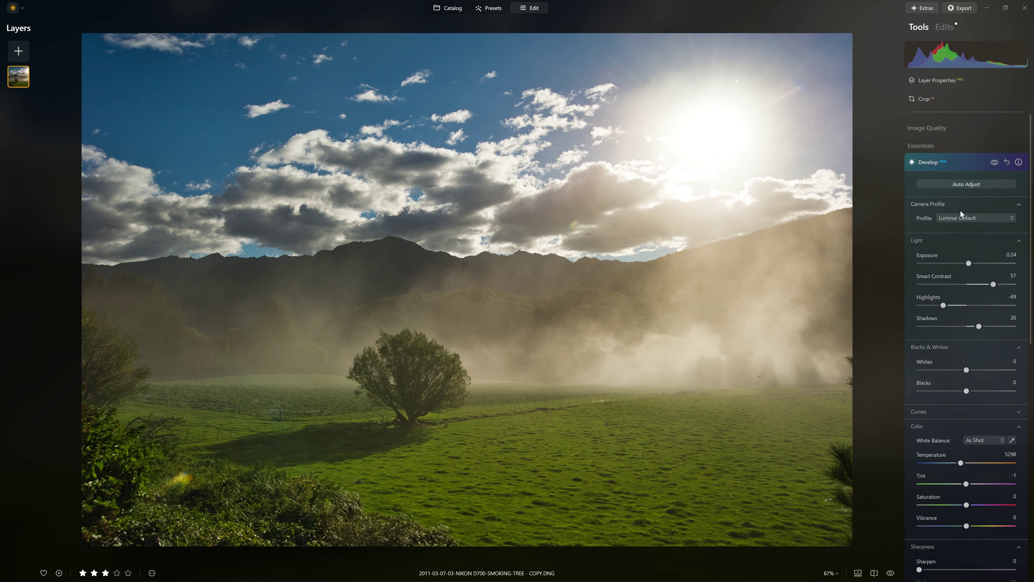
click(969, 164)
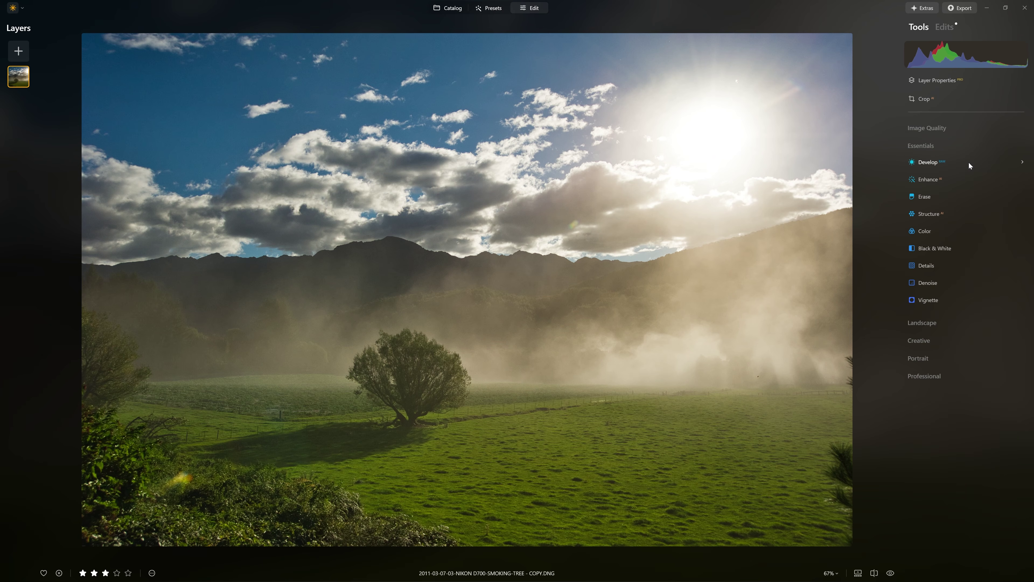
scroll(986, 306, down, 5)
click(964, 227)
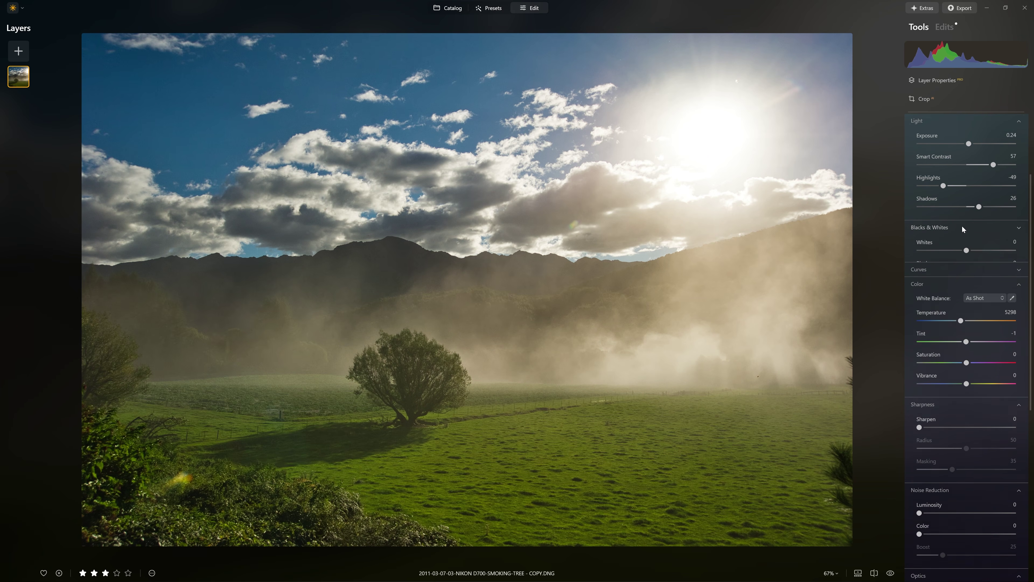
Step: Try a midtone point on the tone curve and collapse the Curves section
click(955, 242)
drag(967, 312, 973, 311)
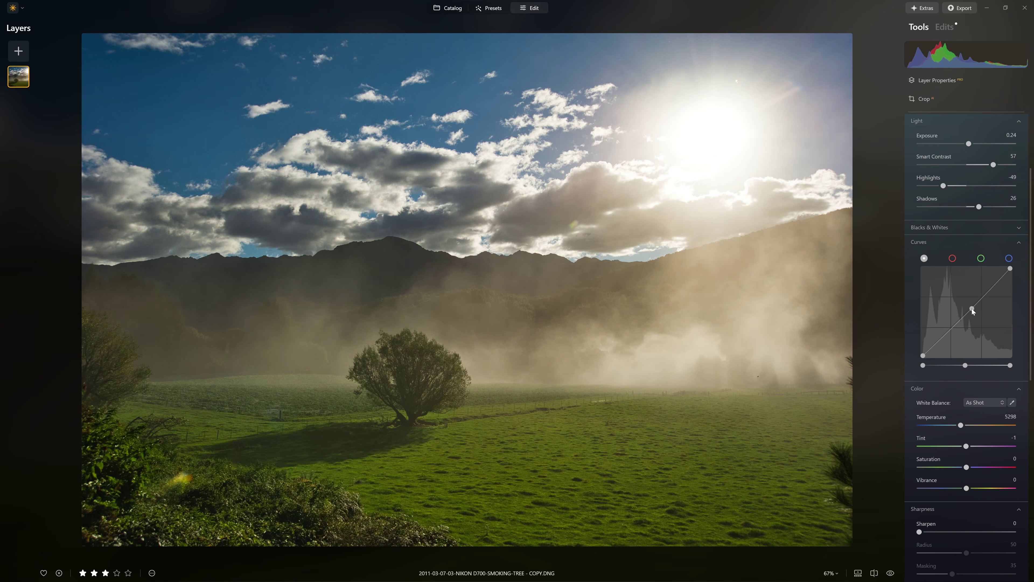
click(953, 245)
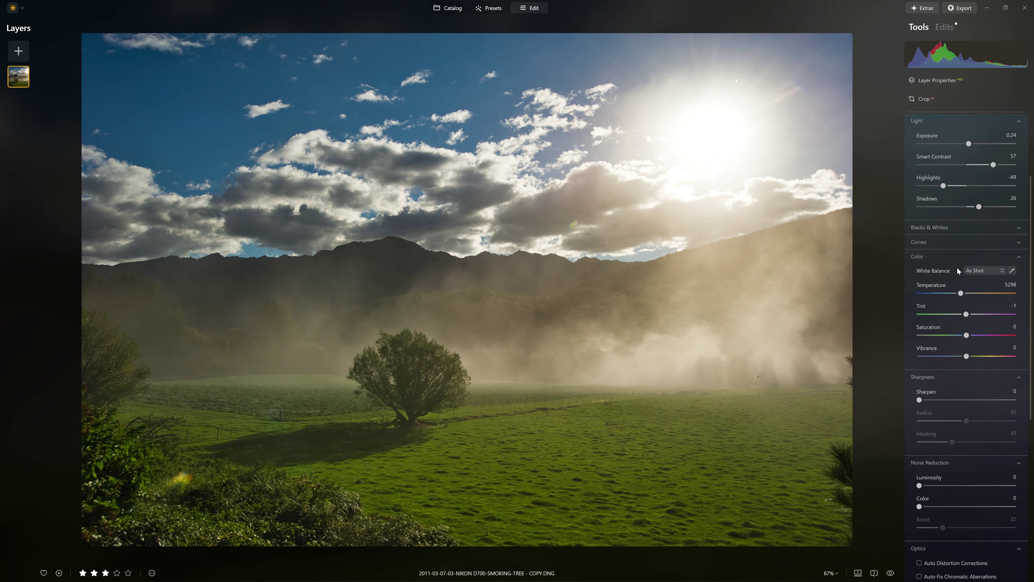
Step: Try the Daylight and Cloudy white balance presets on the photo
click(980, 272)
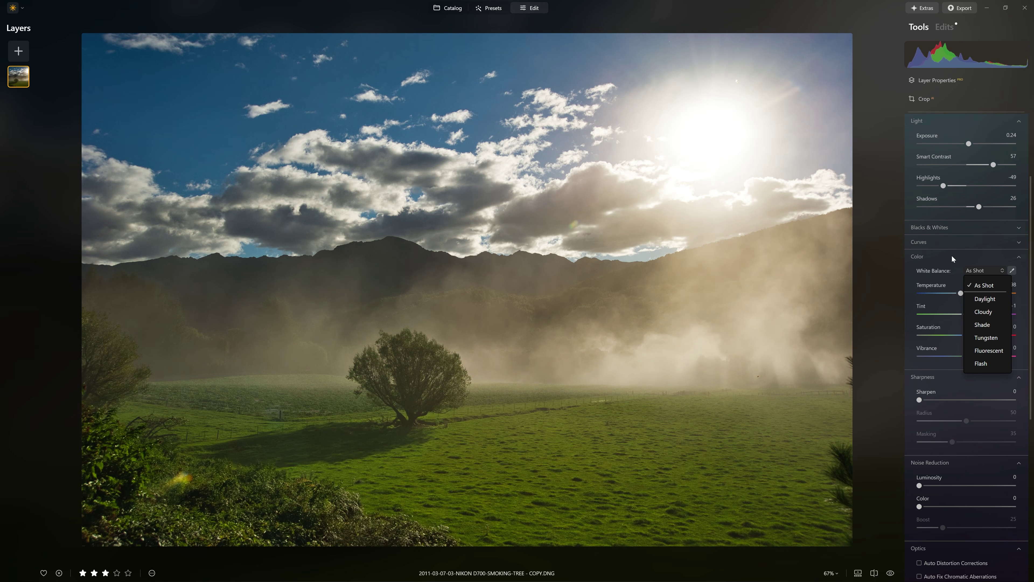
click(978, 287)
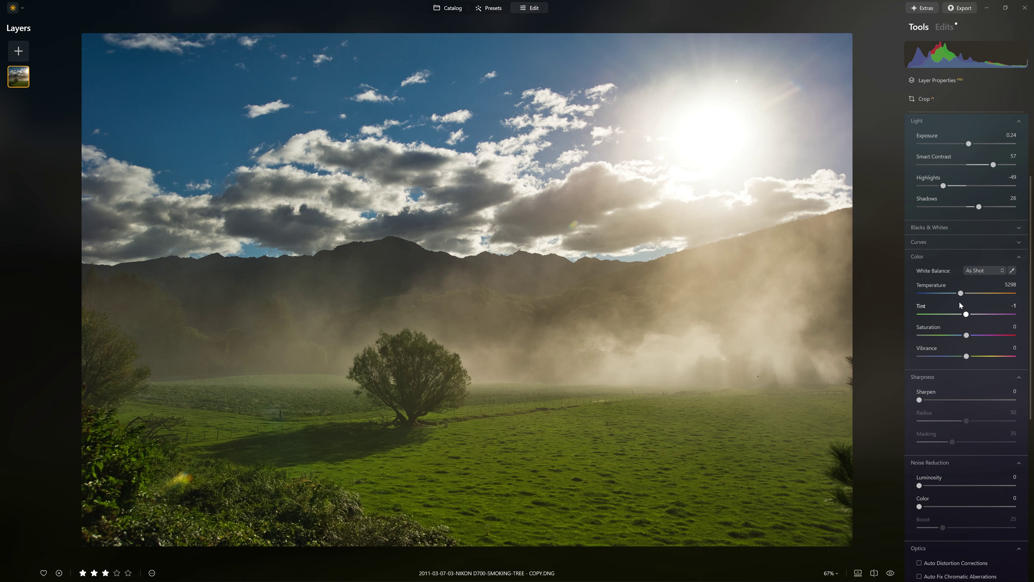
click(979, 269)
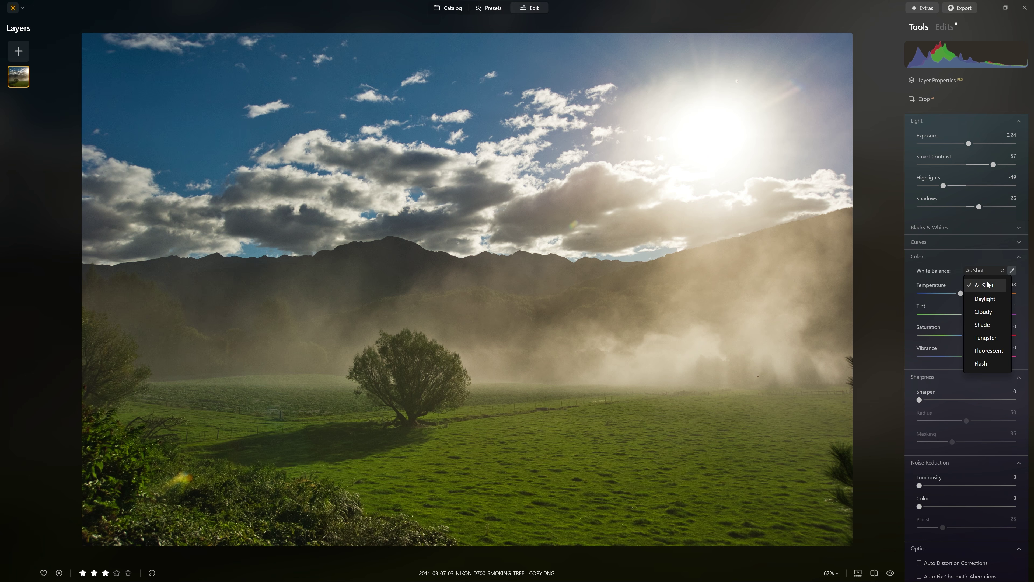
click(992, 300)
click(989, 275)
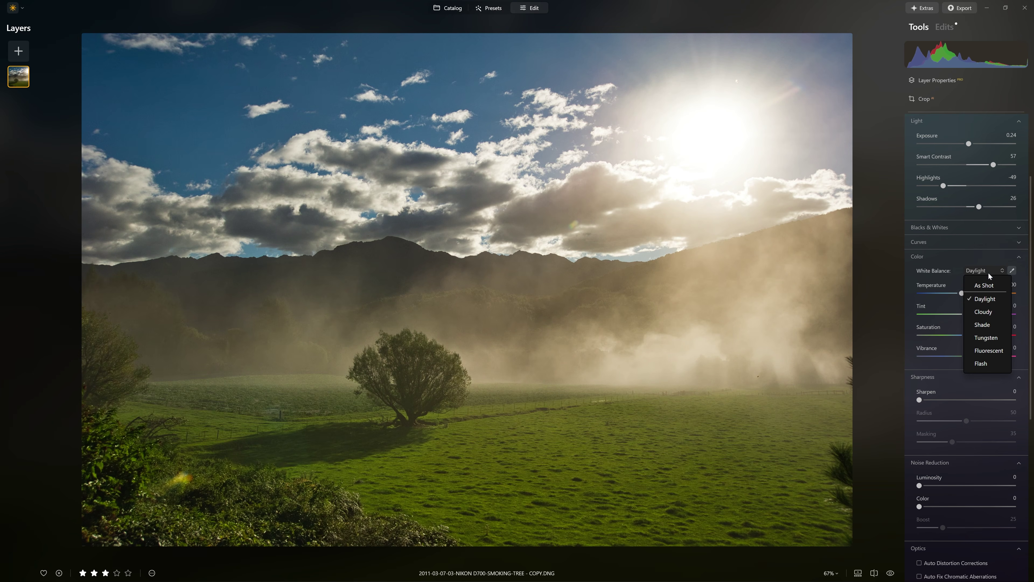
click(994, 312)
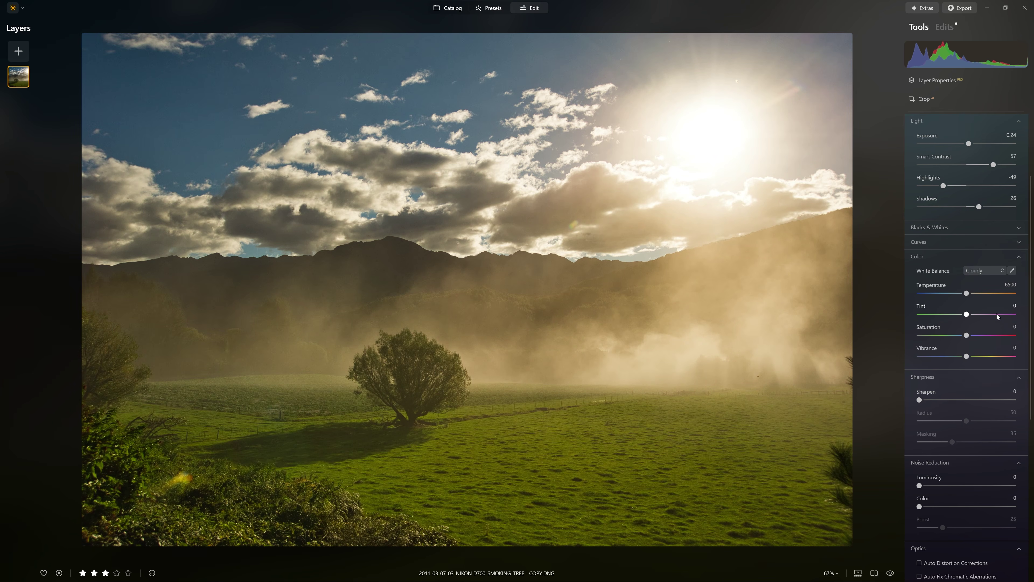
Step: Cool the white balance to a temperature of 4650 with tint -1 and raise the saturation to 10
drag(967, 293, 966, 315)
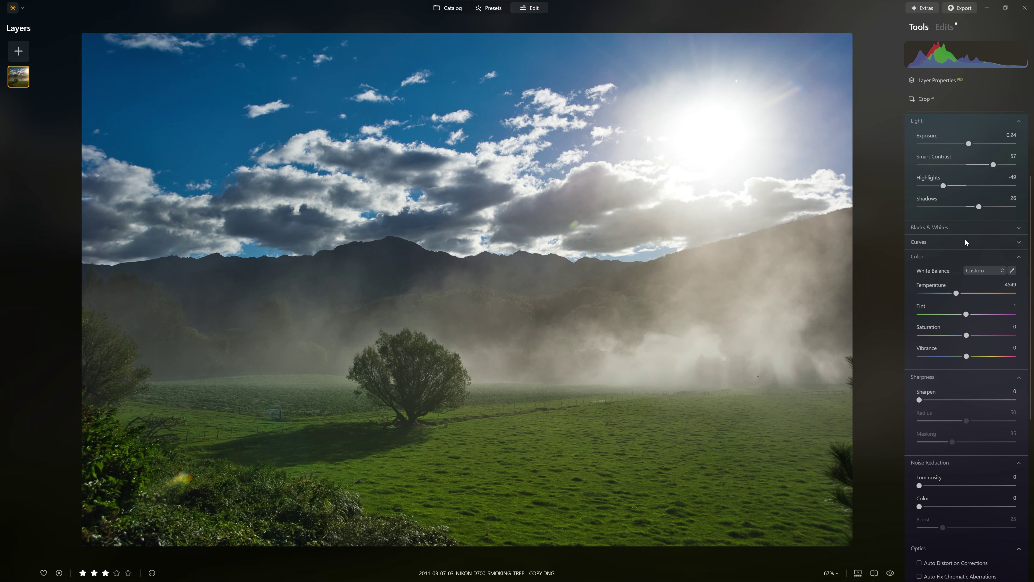
scroll(916, 183, up, 3)
scroll(922, 174, down, 1)
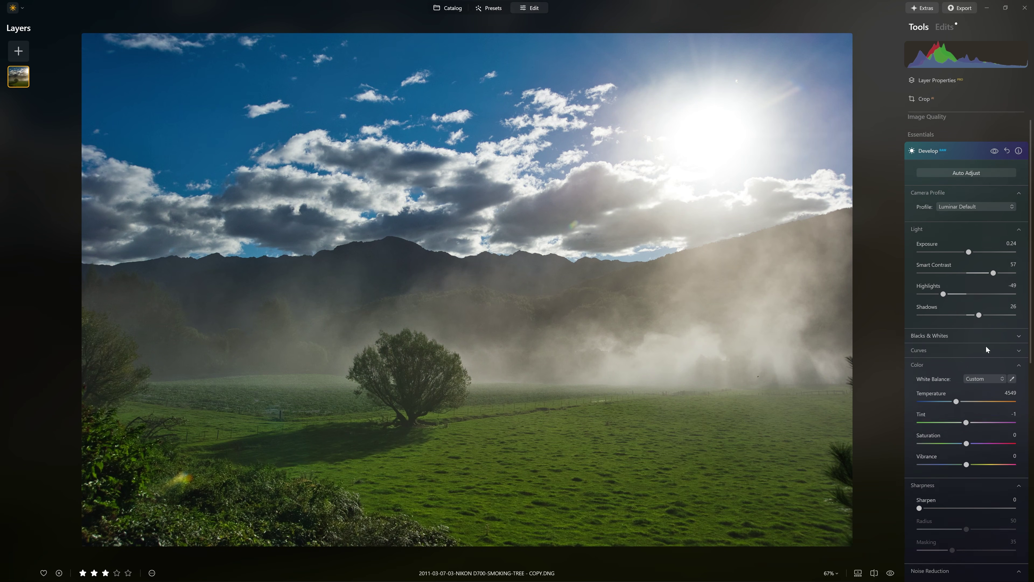
mouse_move(956, 364)
mouse_down()
mouse_move(1003, 360)
mouse_move(971, 363)
mouse_up()
scroll(957, 365, down, 1)
scroll(970, 310, up, 1)
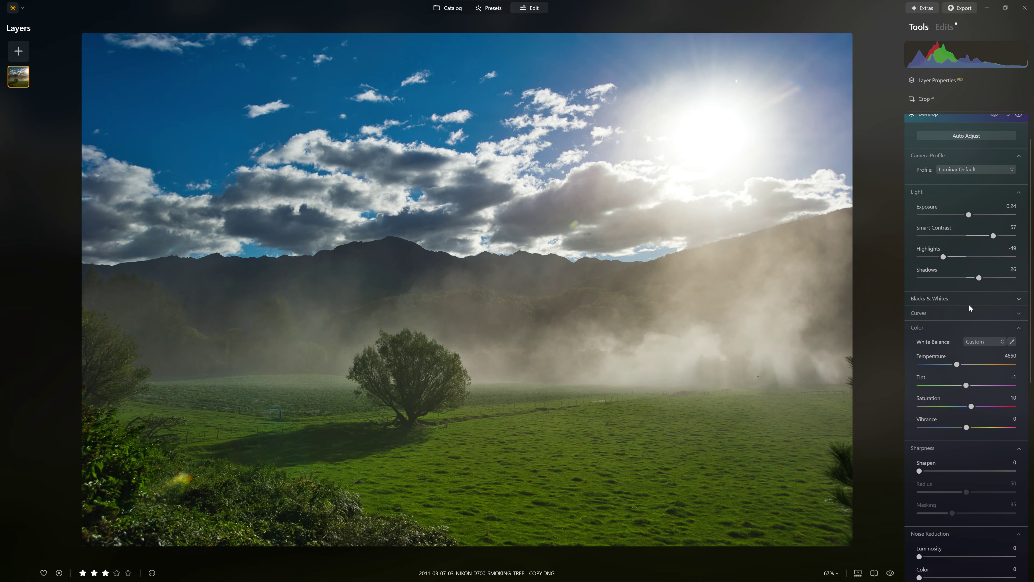
Step: Look through the remaining Develop sections and the separate Color tool, and return to Develop's color settings
scroll(970, 308, down, 4)
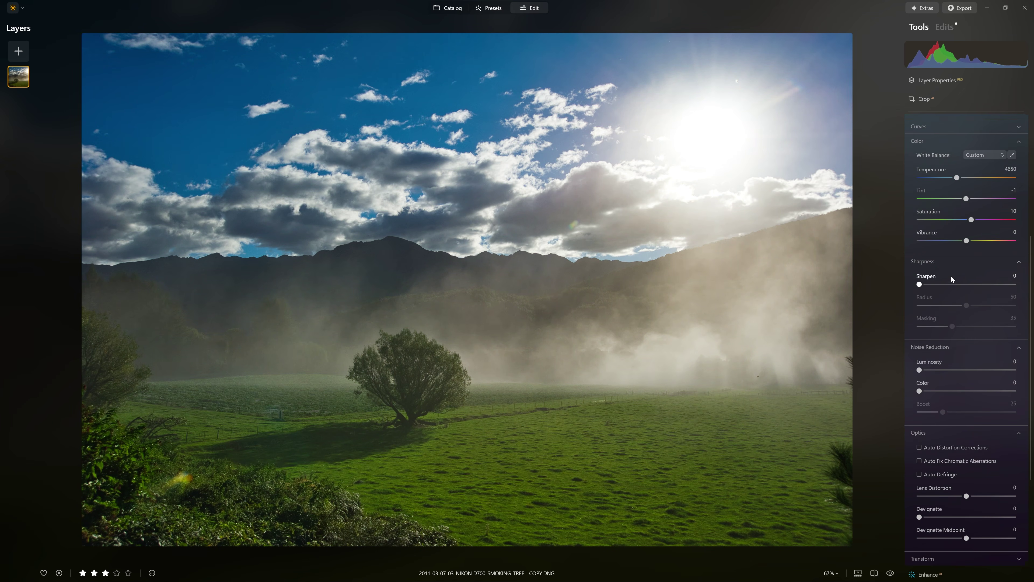
scroll(952, 280, down, 4)
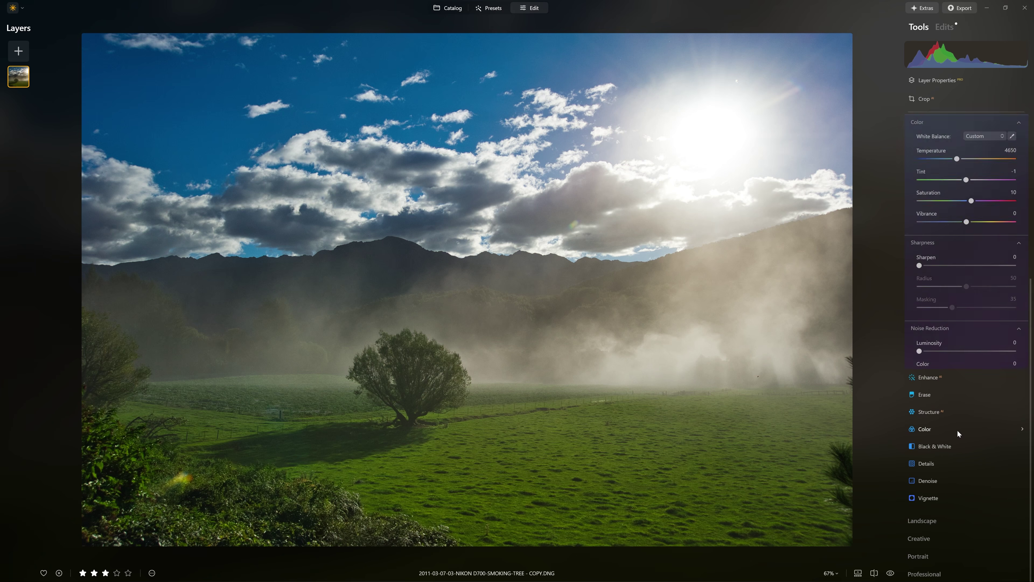
click(957, 433)
click(964, 230)
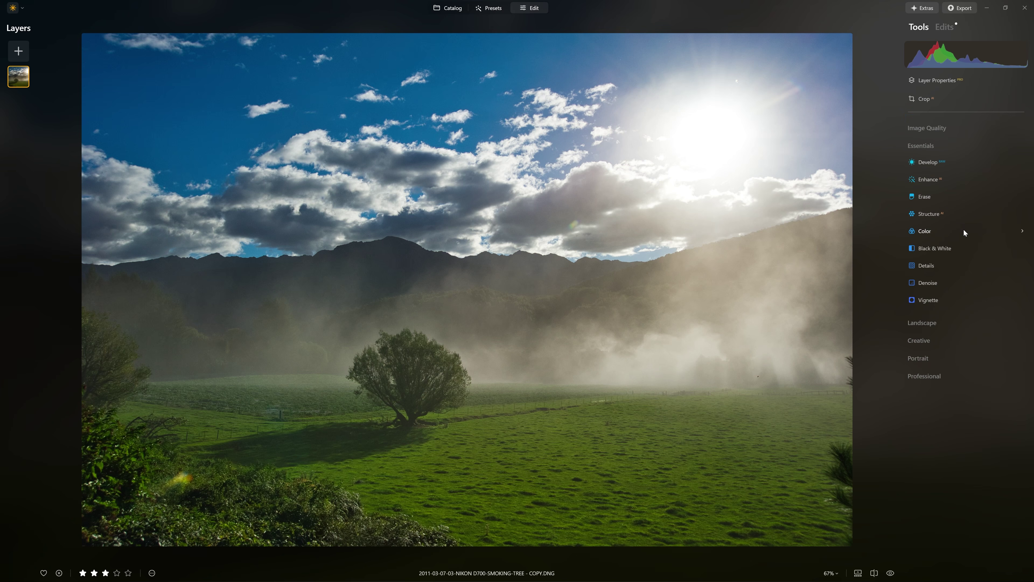
click(928, 162)
scroll(967, 266, down, 3)
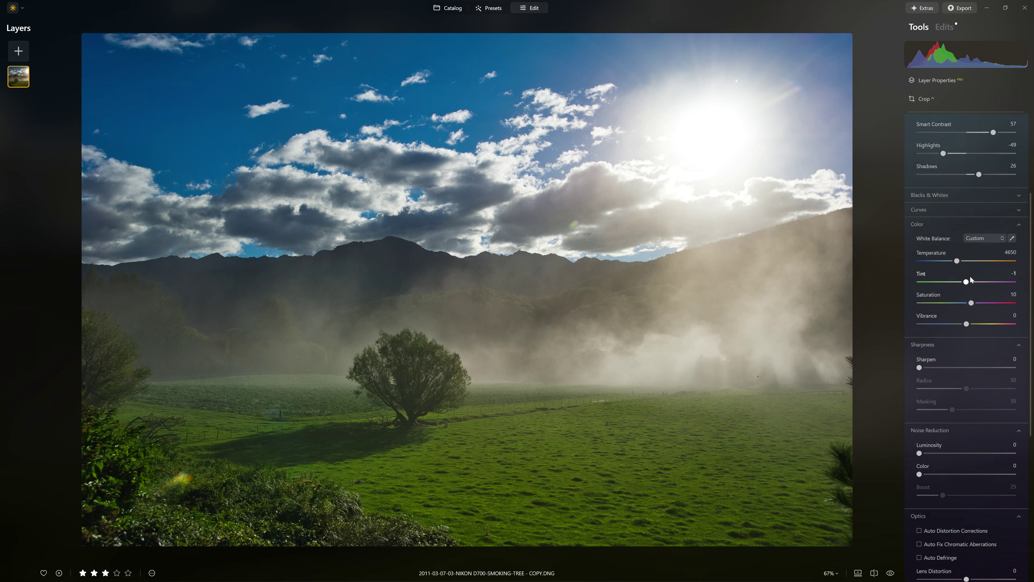
Step: Try the Develop sharpening at the maximum Sharpen value of 100 with the tree in close-up
scroll(971, 282, down, 1)
scroll(425, 349, up, 3)
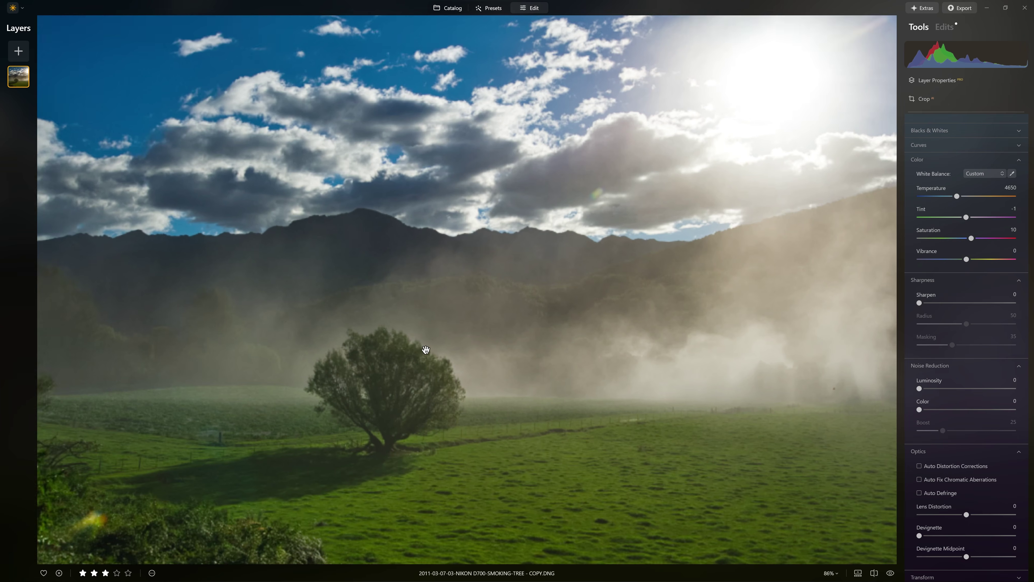
scroll(402, 403, up, 5)
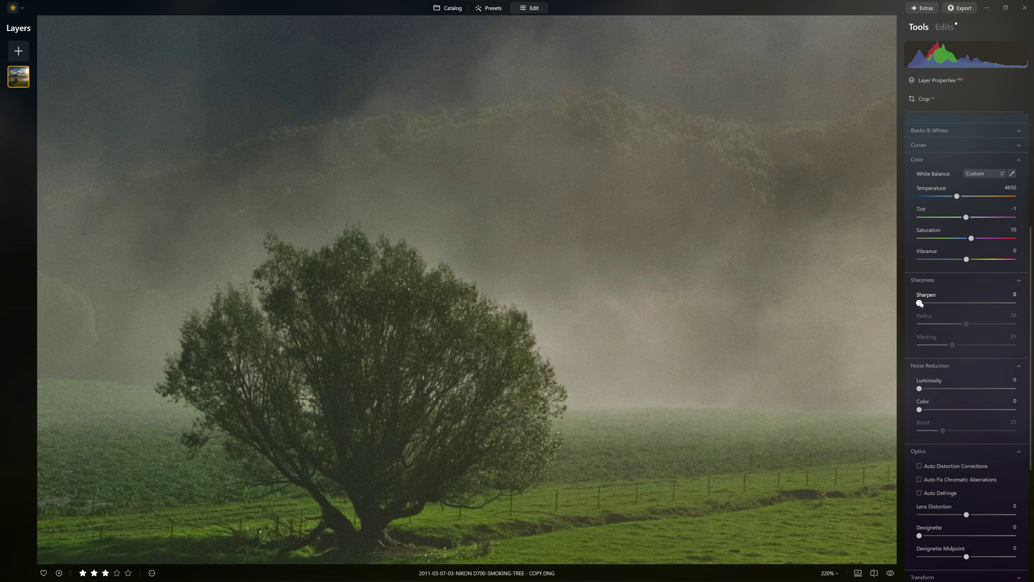
drag(919, 303, 1022, 304)
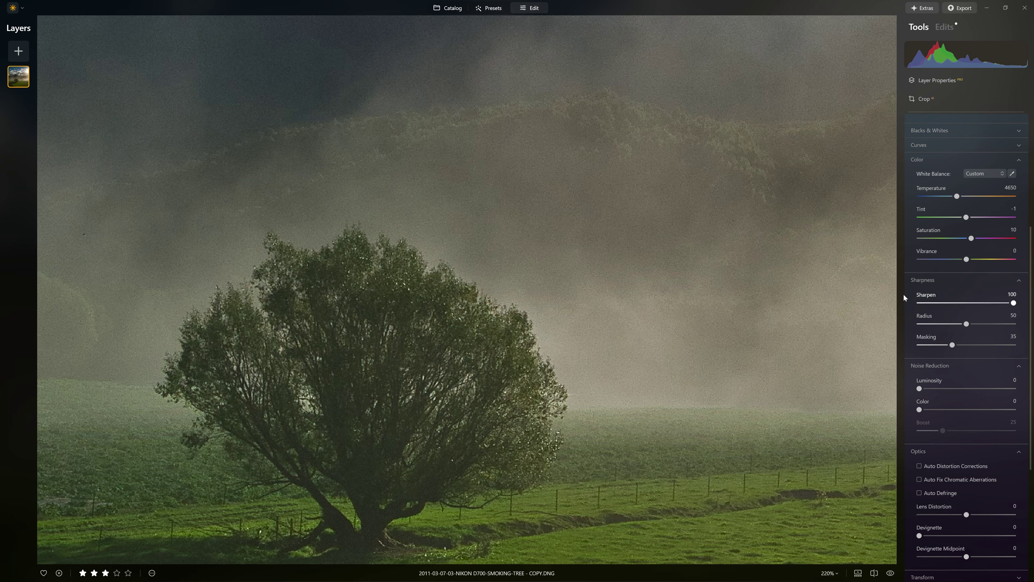
drag(391, 330, 451, 255)
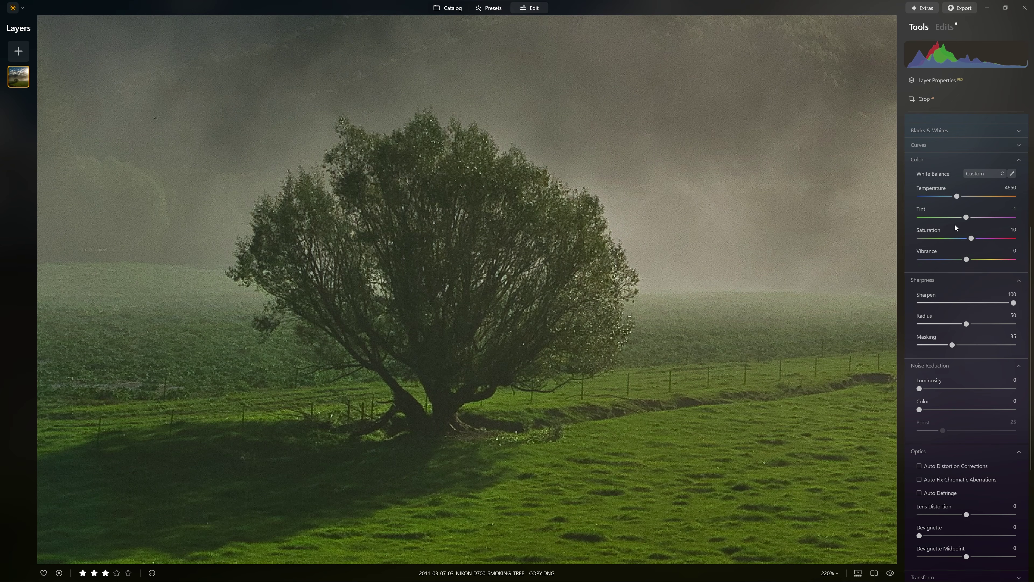
Step: Compare the tree with the Develop adjustments hidden and shown, and recheck the Sharpen setting
scroll(984, 241, up, 4)
scroll(985, 196, up, 1)
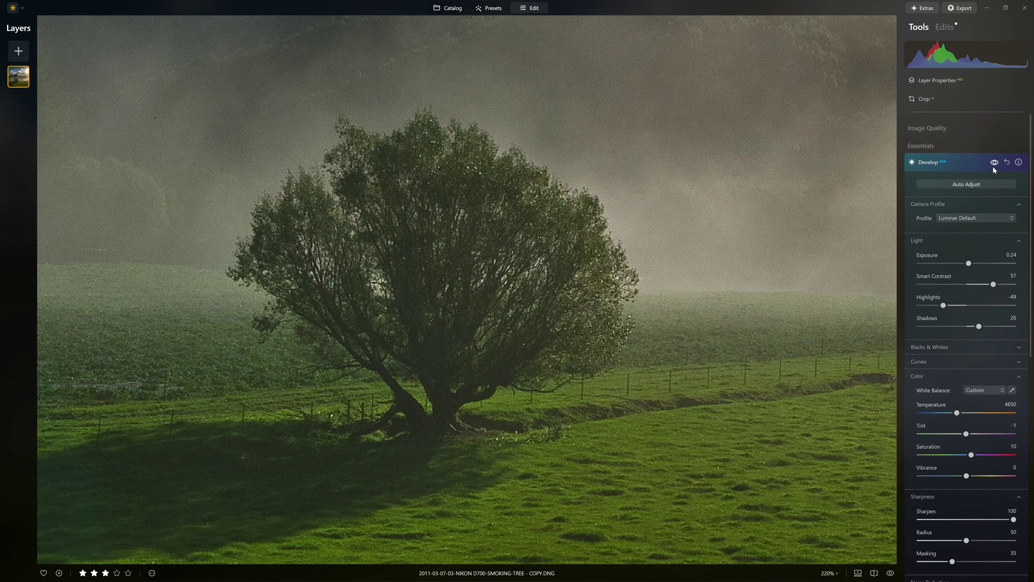
click(993, 166)
click(994, 167)
scroll(985, 431, down, 4)
scroll(984, 431, down, 4)
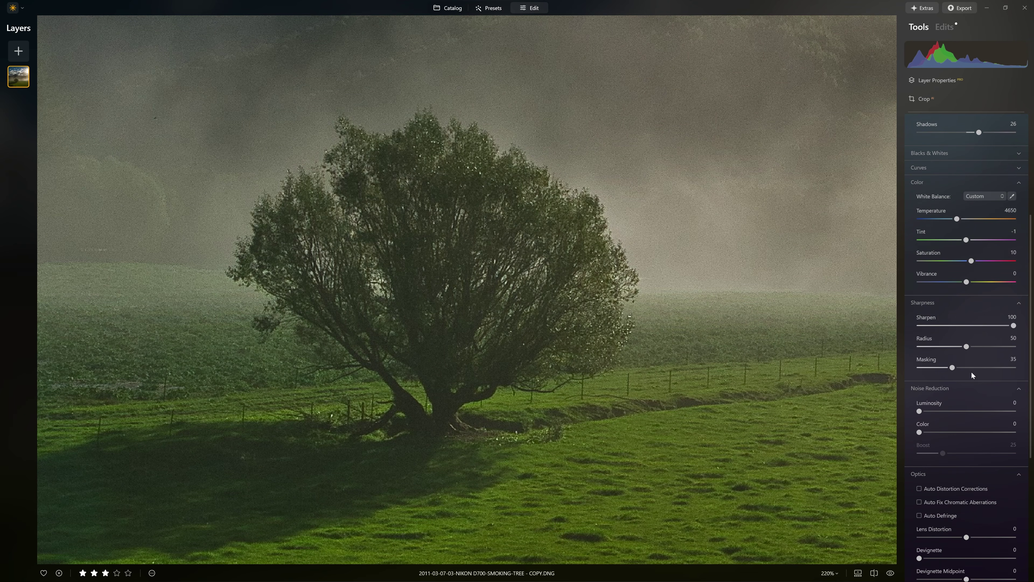
mouse_move(1014, 325)
mouse_down()
mouse_move(919, 326)
mouse_move(1013, 325)
mouse_up()
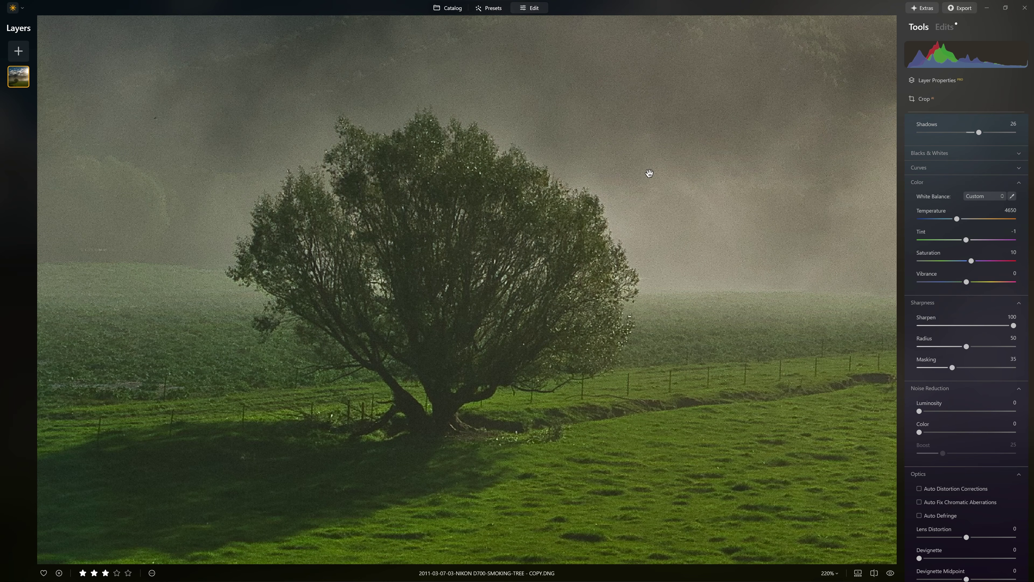
Step: Try strong Develop noise reduction with Luminosity at 96 and inspect the mist and hillside
drag(642, 142, 597, 227)
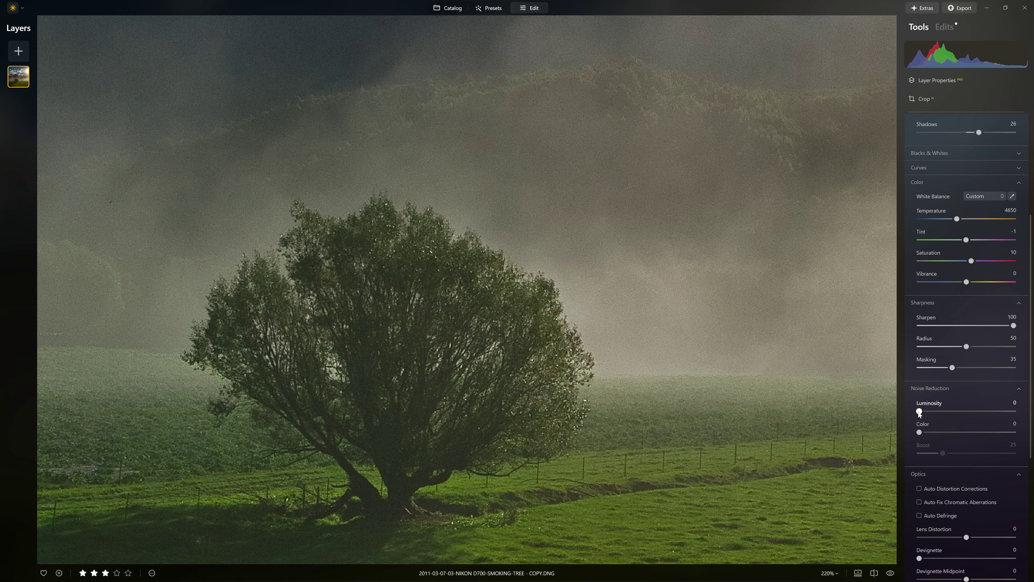
drag(919, 412, 930, 411)
drag(955, 412, 1012, 420)
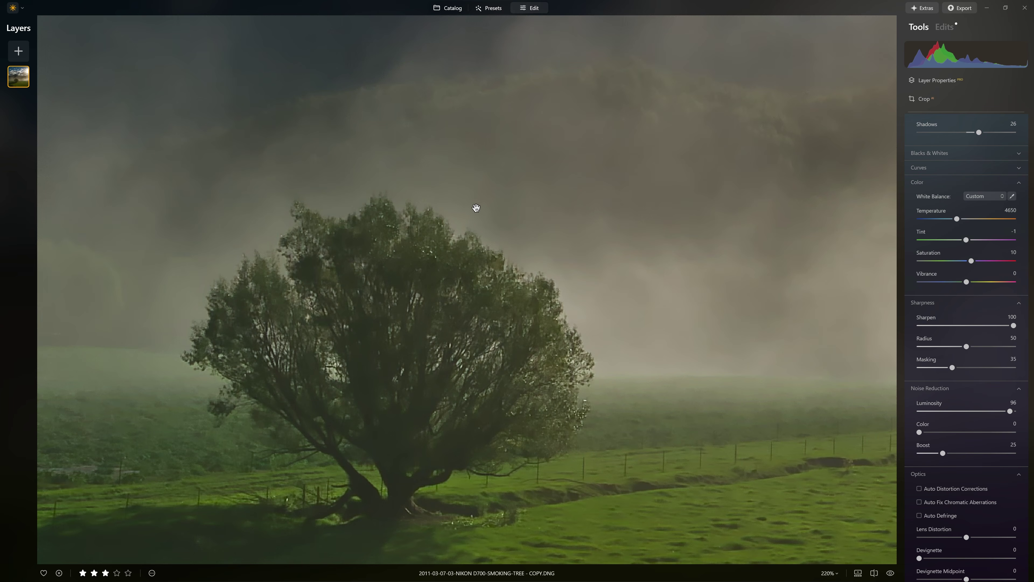
drag(514, 198, 521, 270)
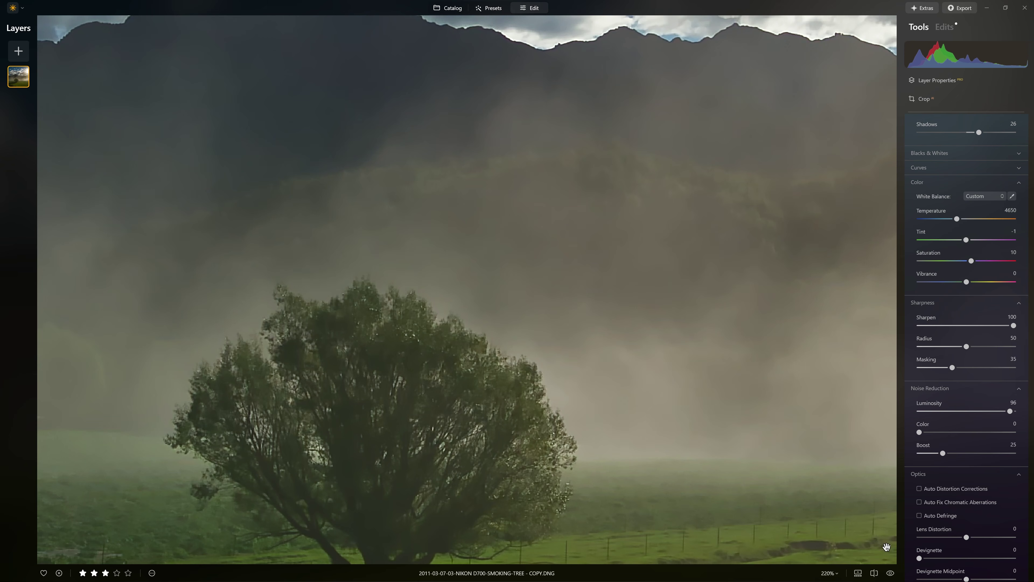
Step: Compare the original and the edited tree in the split before/after view and close the comparison
click(874, 573)
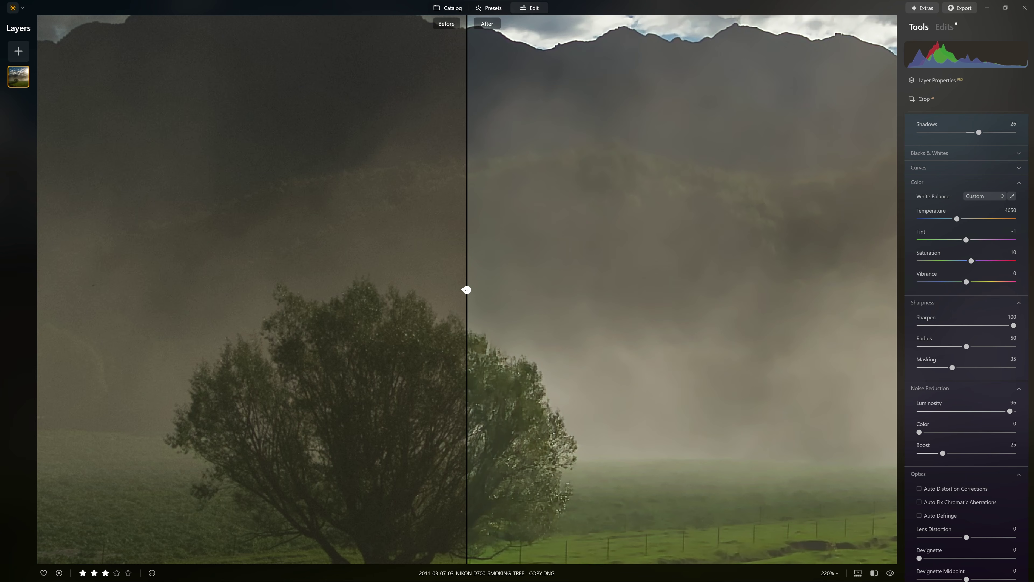
mouse_move(466, 289)
mouse_down()
mouse_move(617, 290)
mouse_move(537, 301)
mouse_move(249, 297)
mouse_move(589, 300)
mouse_move(296, 289)
mouse_move(619, 285)
mouse_move(656, 266)
mouse_move(109, 289)
mouse_move(594, 290)
mouse_move(469, 290)
mouse_up()
key(backslash)
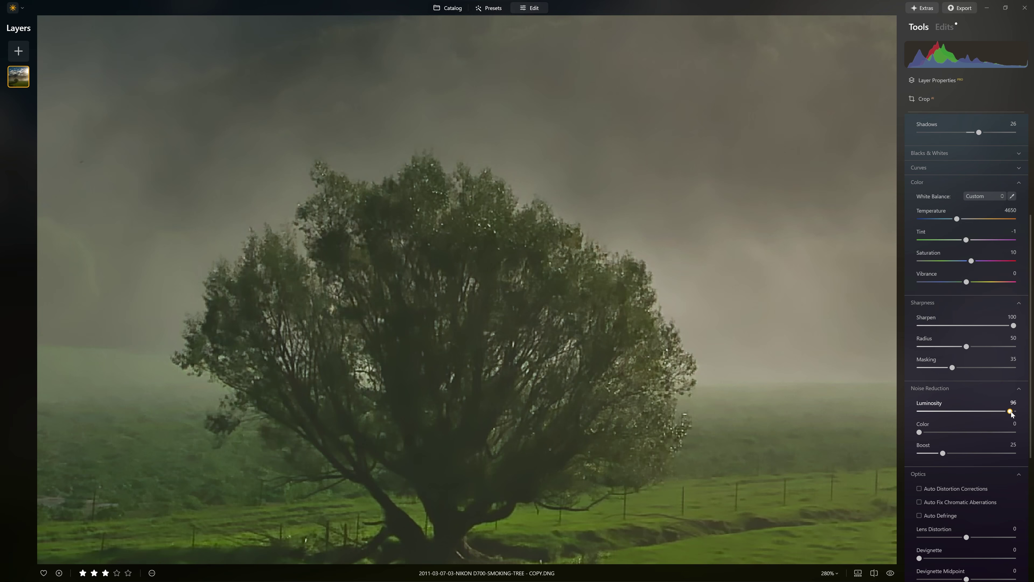
Step: Reset the noise reduction Luminosity to 0 and reduce Sharpen to 54
double_click(1010, 411)
mouse_move(968, 326)
mouse_down()
mouse_move(919, 324)
mouse_move(973, 325)
mouse_up()
drag(482, 256, 538, 182)
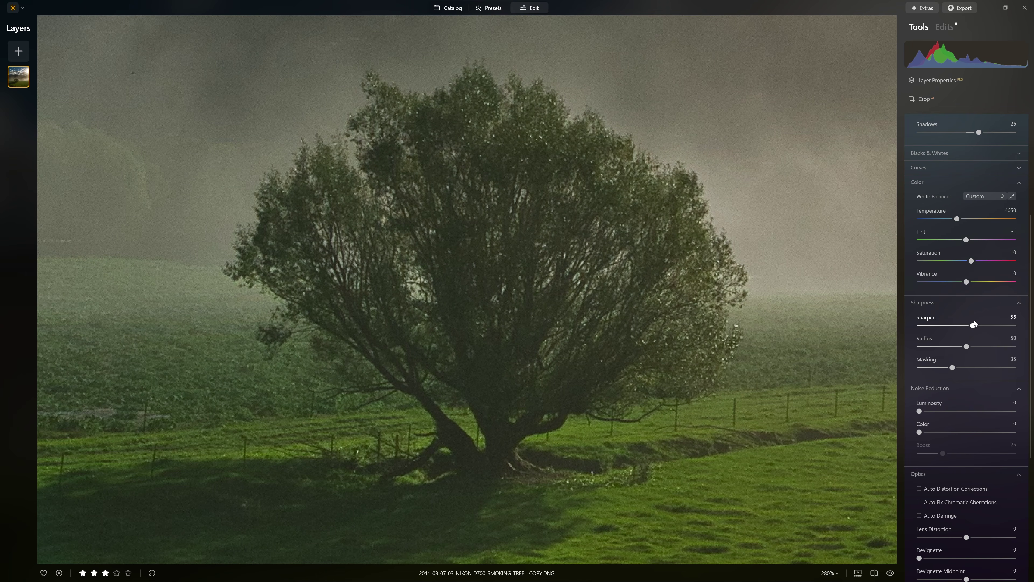
mouse_move(975, 325)
mouse_down()
mouse_move(1014, 326)
mouse_move(978, 328)
mouse_up()
Step: Apply light noise reduction in Develop with Luminosity at 14
click(919, 411)
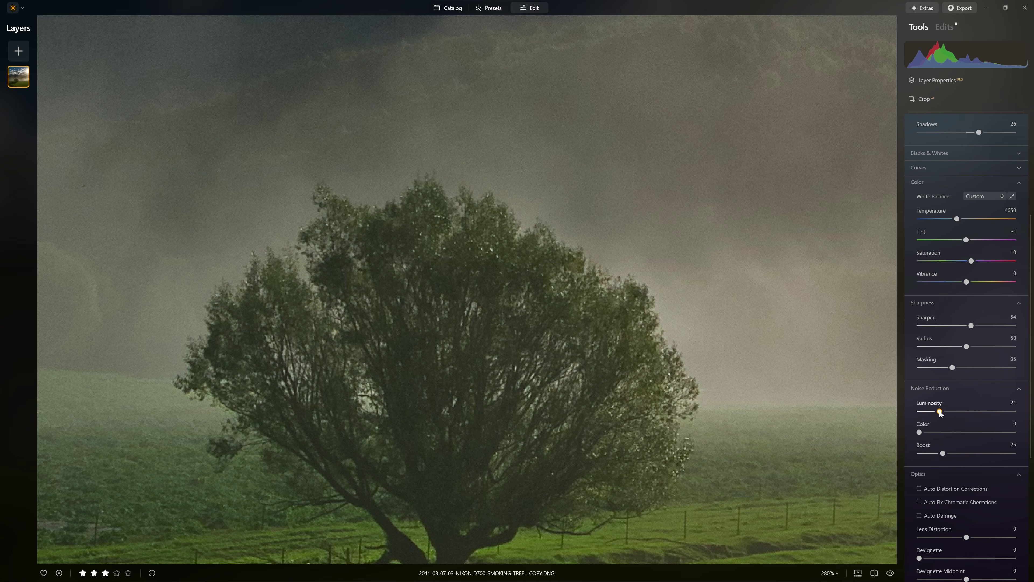
drag(939, 412, 969, 412)
drag(933, 411, 934, 411)
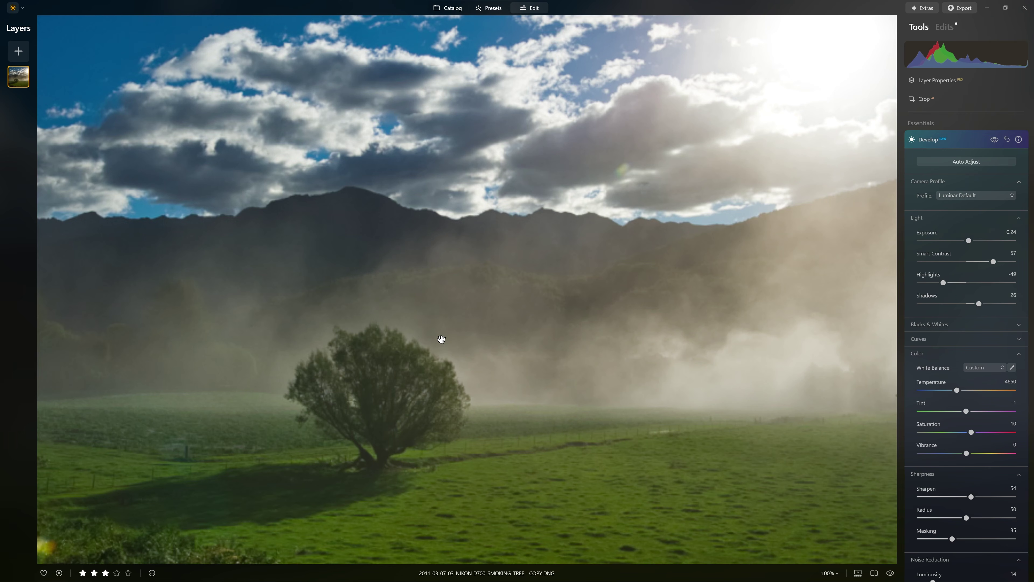
Step: Look at the Noiseless tool's strength options under Image Quality, close it, and inspect the noise around the tree
click(973, 138)
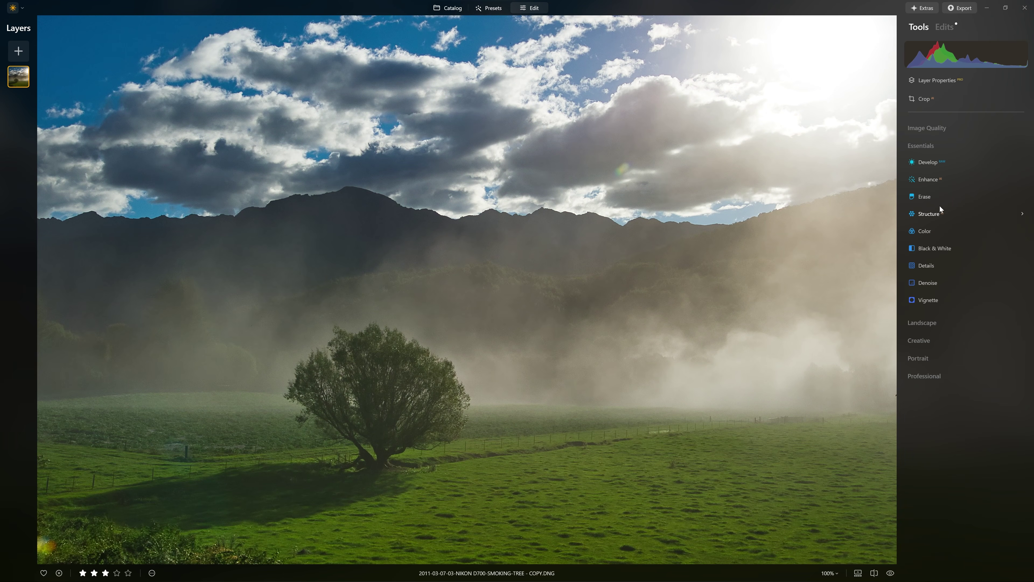
click(944, 131)
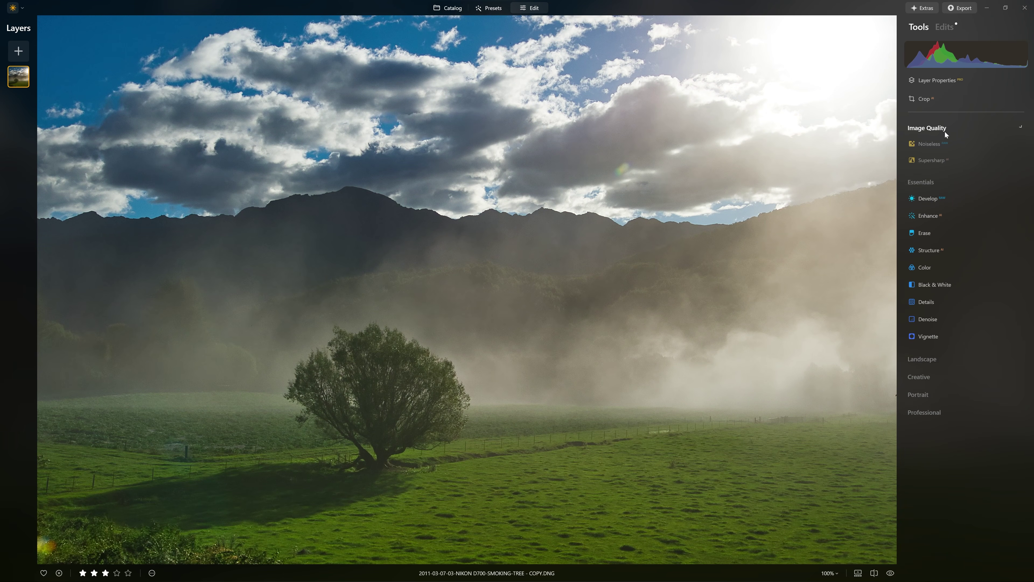
click(930, 144)
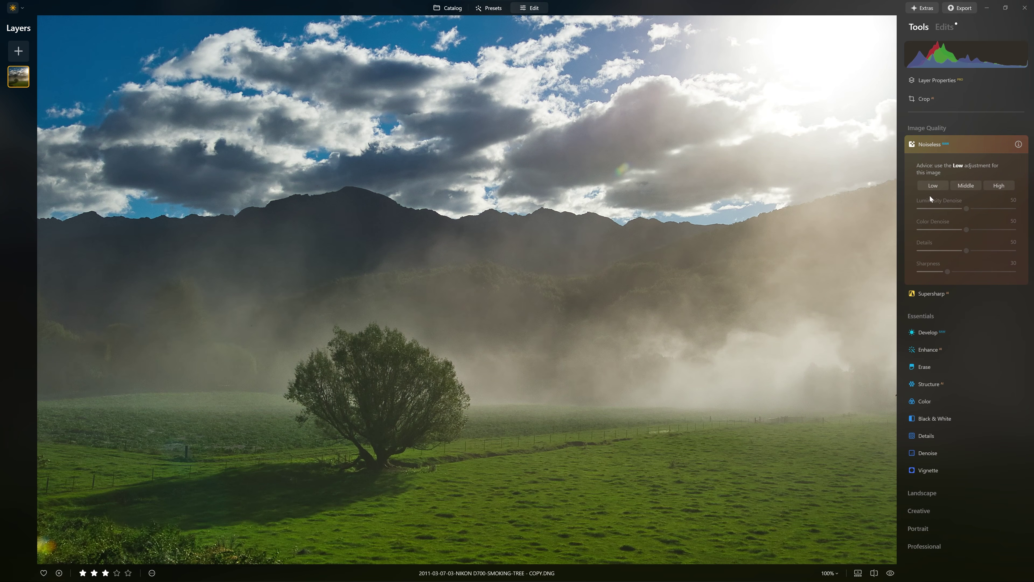
click(962, 147)
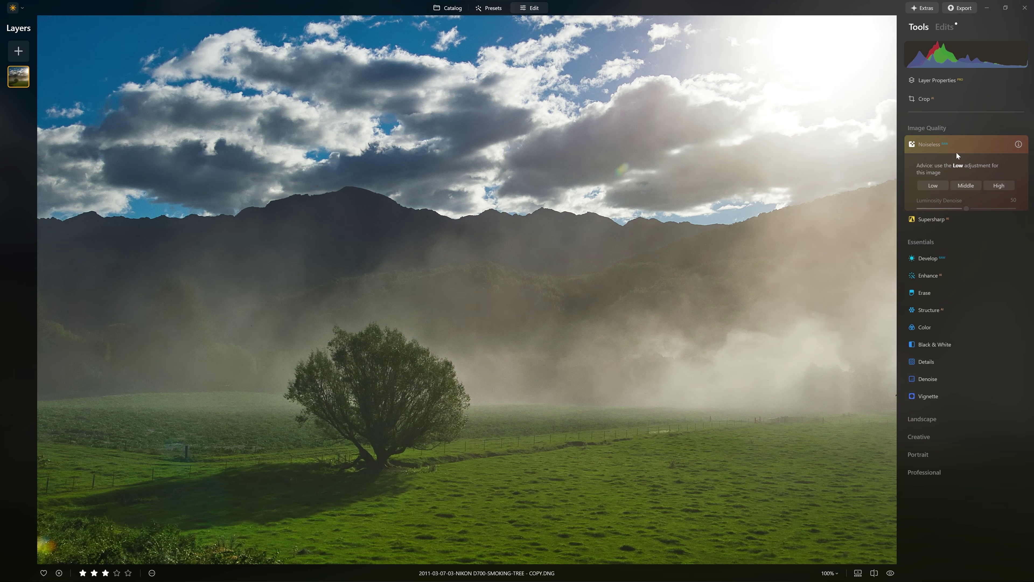
scroll(438, 348, down, 3)
scroll(438, 348, up, 6)
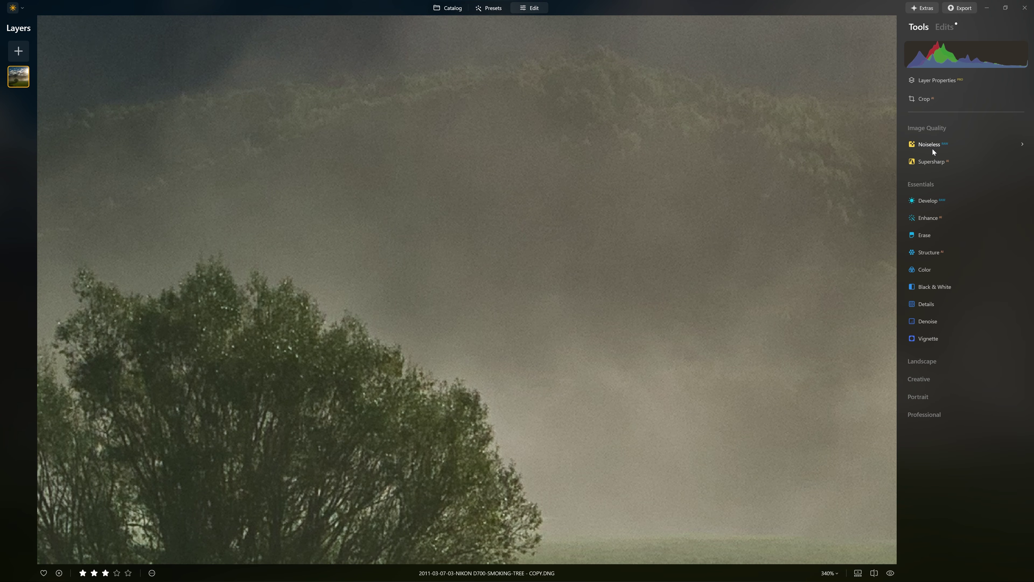
Step: Reopen the Develop settings, set the noise reduction Luminosity to 15, and fit the whole photo in view
click(924, 202)
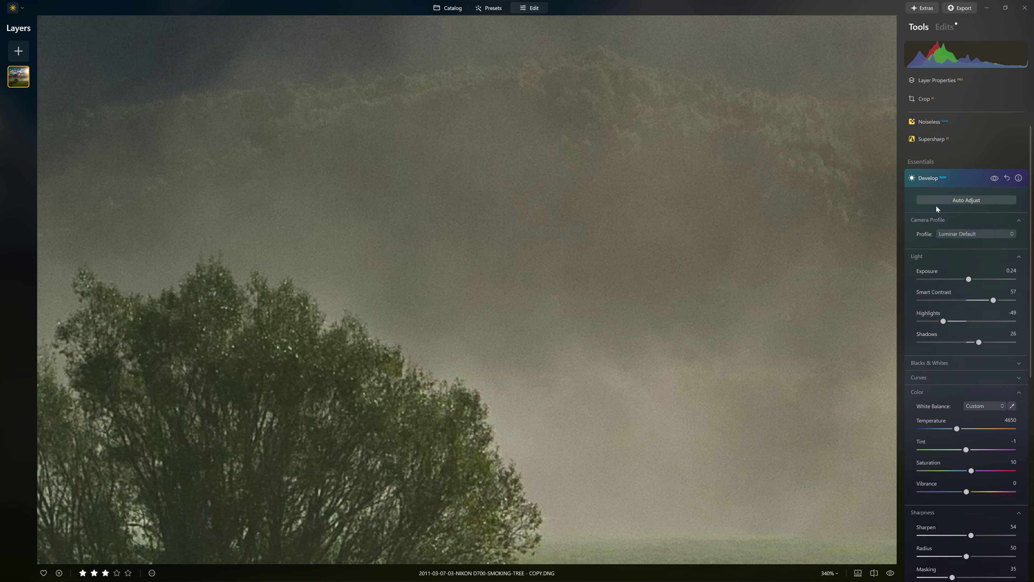
scroll(949, 310, down, 3)
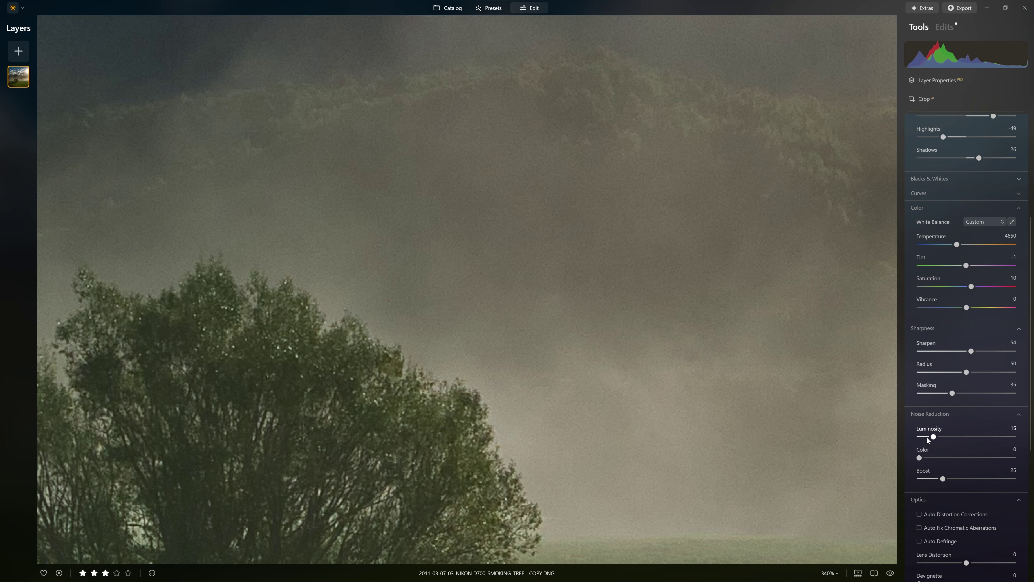
click(631, 380)
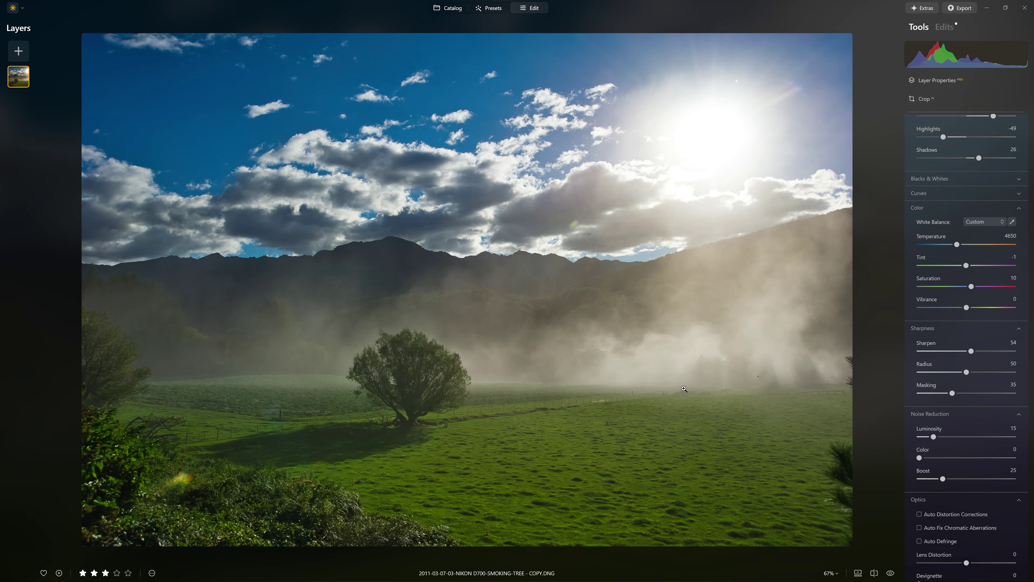
Step: Switch Auto Distortion Corrections on and off in Develop's Optics to compare the photo's geometry
scroll(961, 467, down, 3)
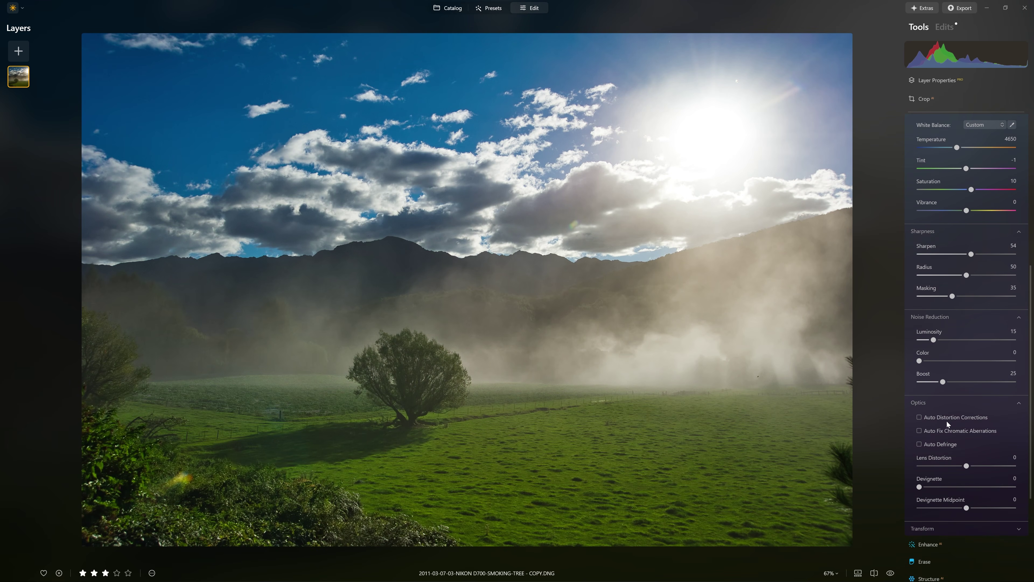
click(946, 419)
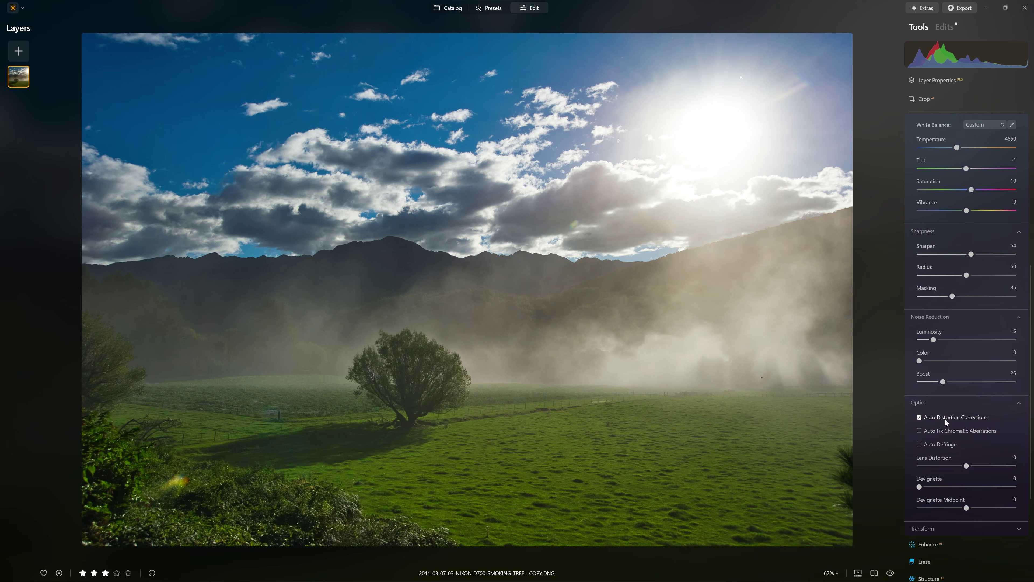
click(970, 418)
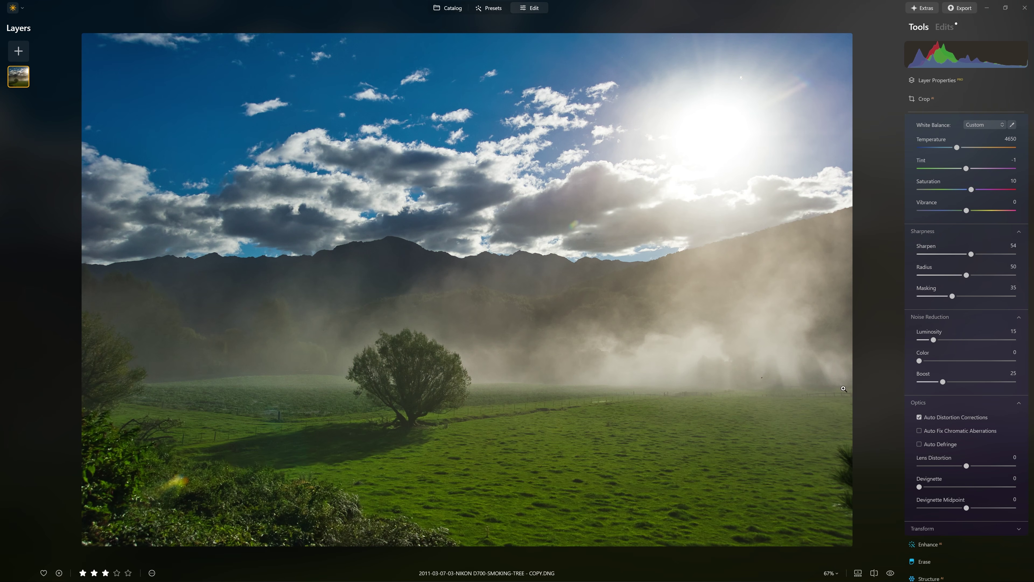
click(964, 420)
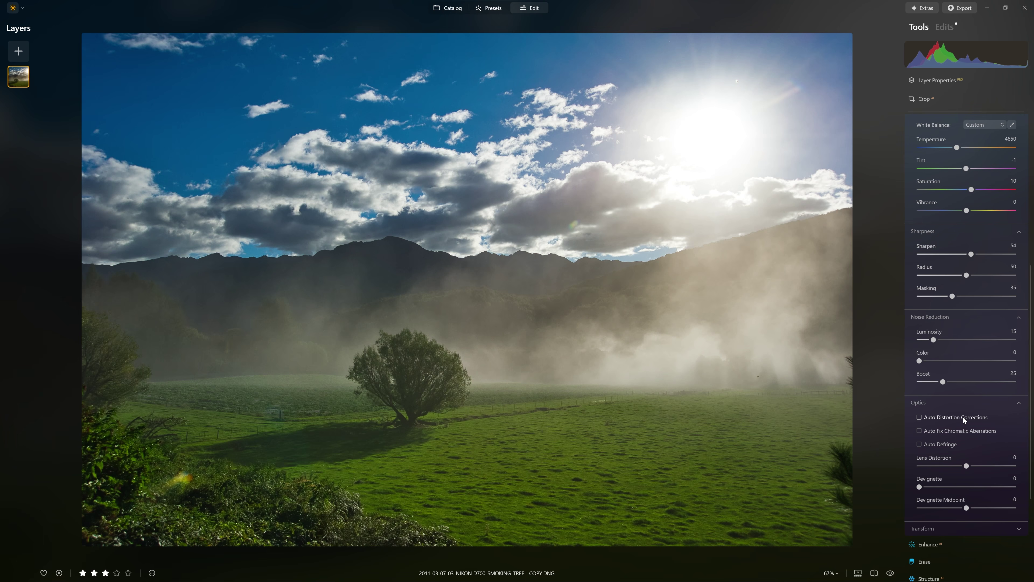
click(929, 420)
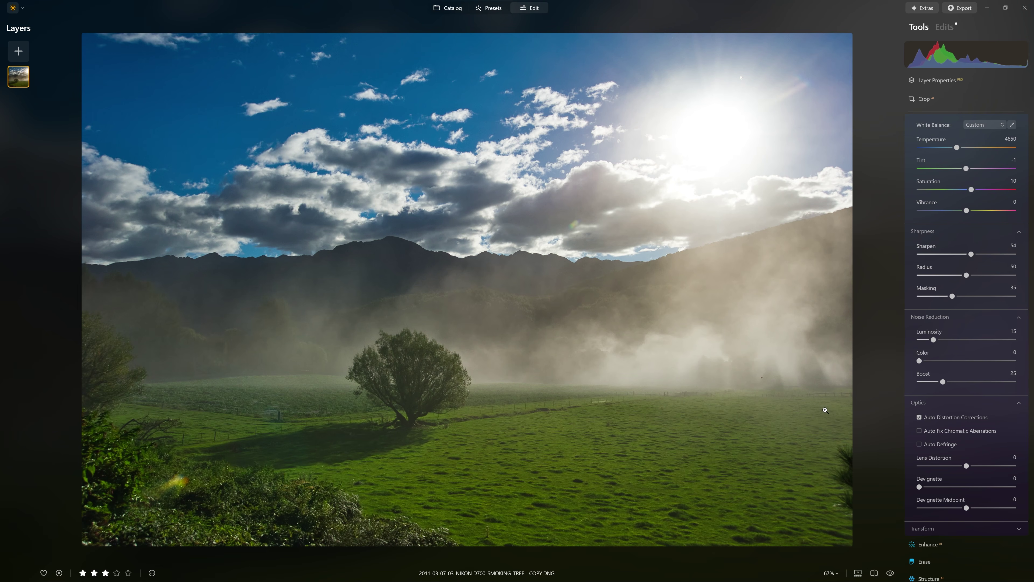
click(919, 419)
Step: Inspect the photo up close from the foreground bushes to the sky and turn off Auto Distortion Corrections
click(175, 433)
drag(203, 460, 329, 372)
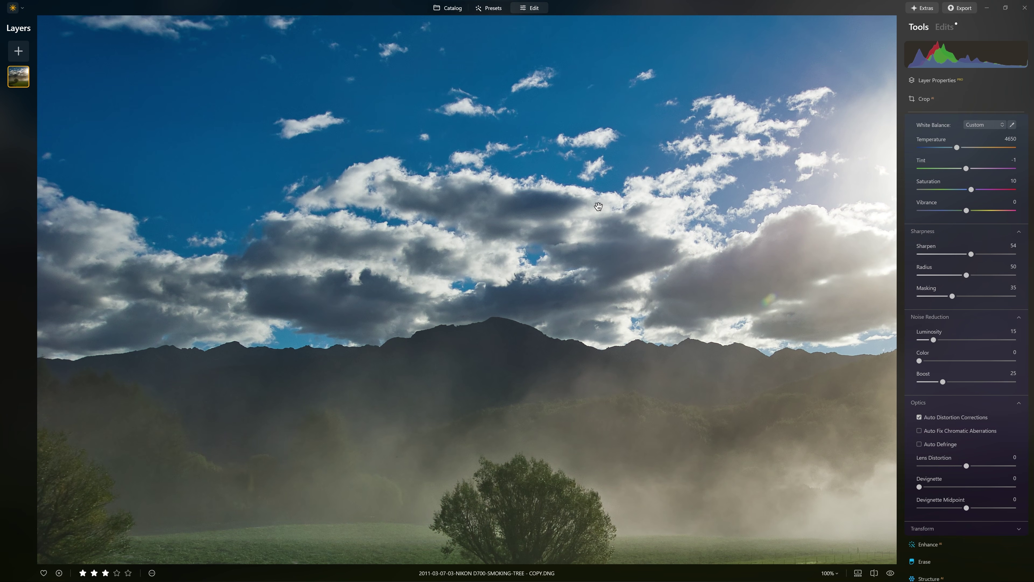
click(598, 206)
click(947, 419)
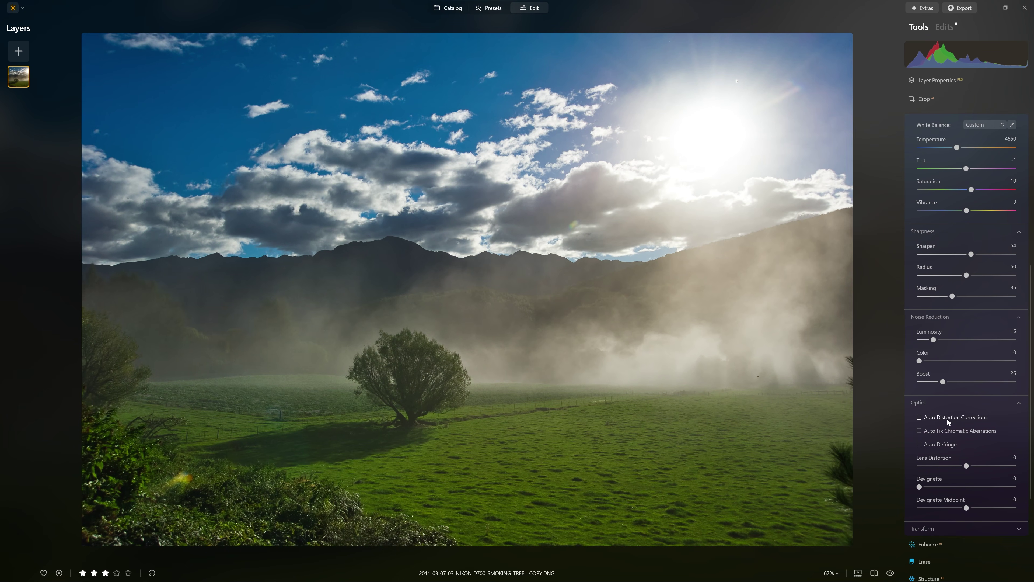
Step: Compare the original and edited photo repeatedly, first as a whole and again at 100% zoom
click(891, 572)
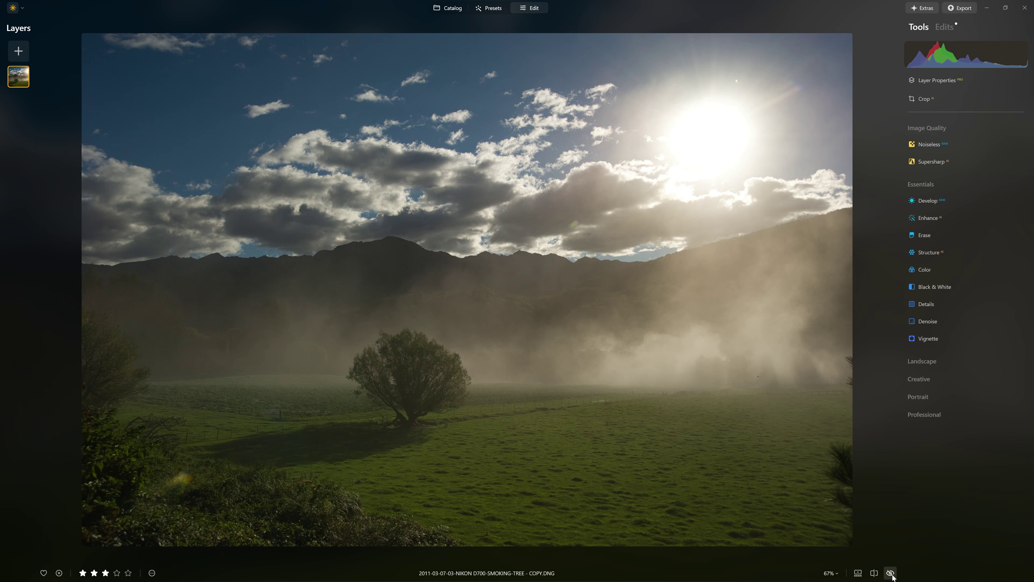
click(891, 573)
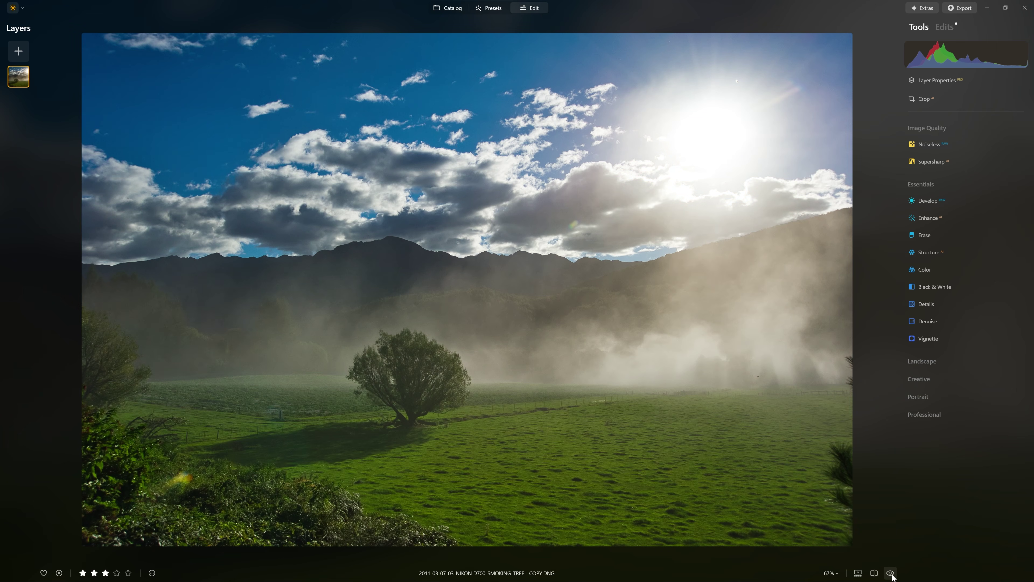
click(891, 573)
click(890, 572)
key(ctrl+1)
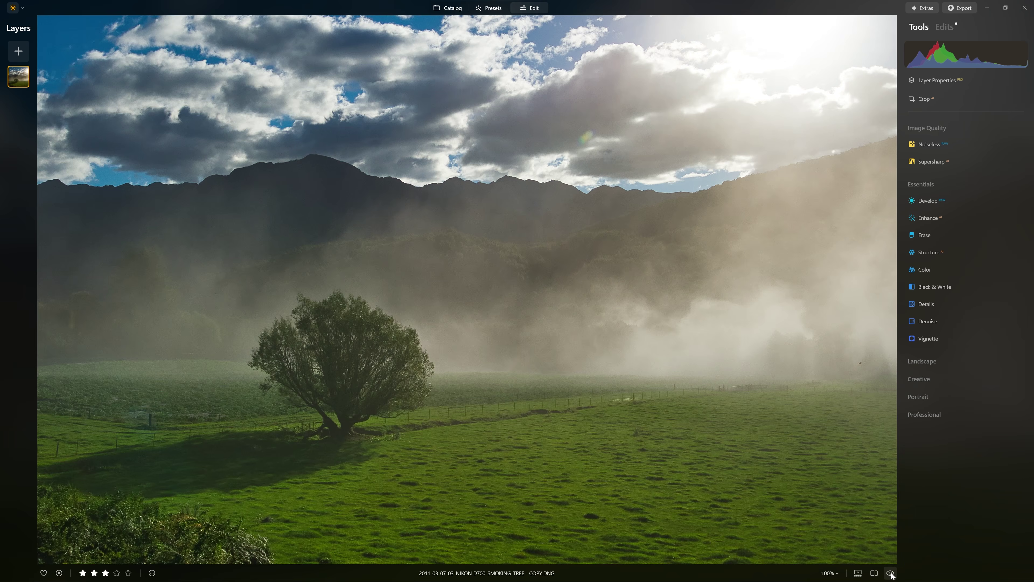
click(891, 573)
click(890, 573)
click(890, 573)
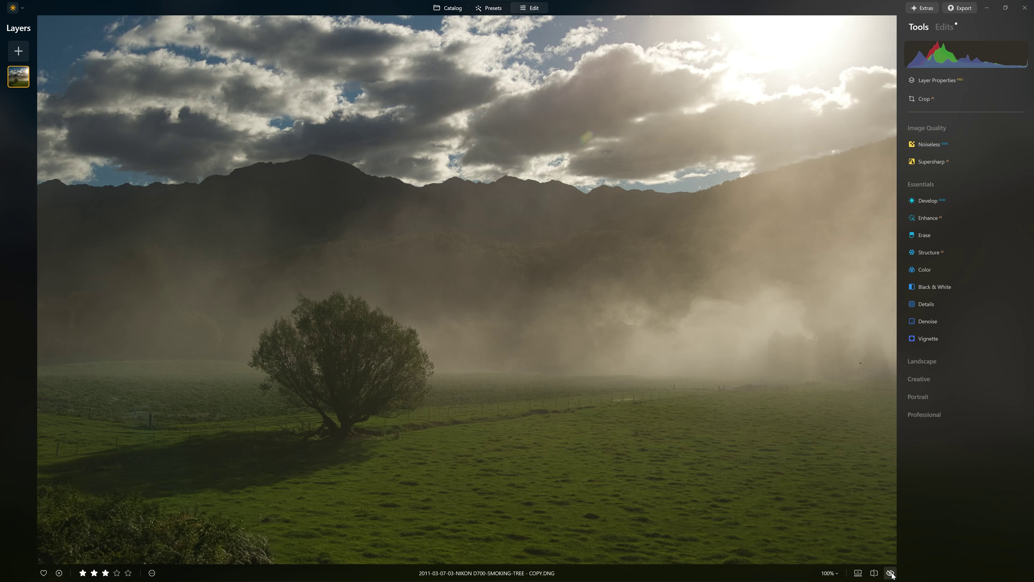
click(891, 573)
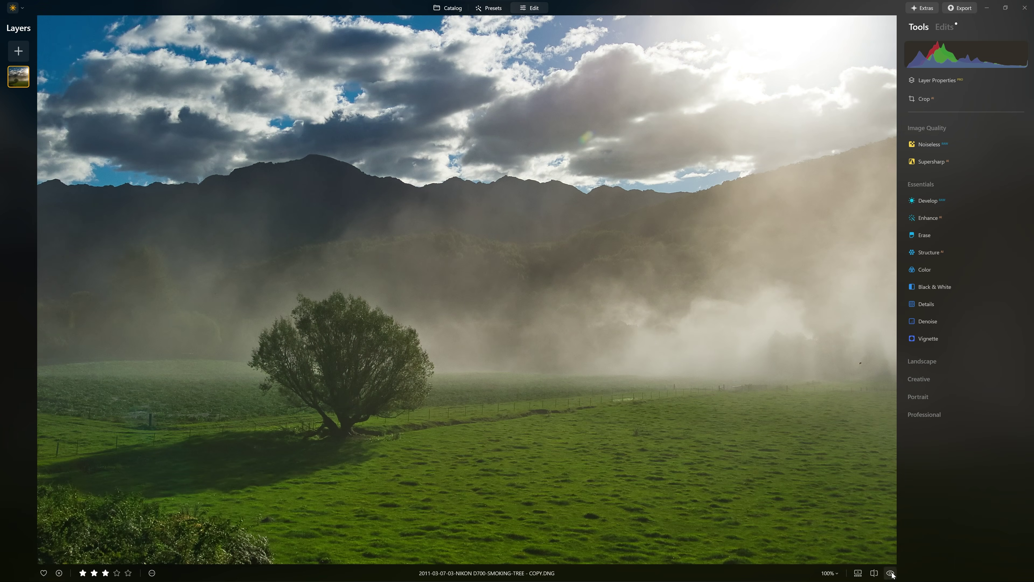
Step: Set the Develop white balance Temperature to 5042 and compare the photo with the Develop adjustments off and on
click(918, 201)
key(ctrl+0)
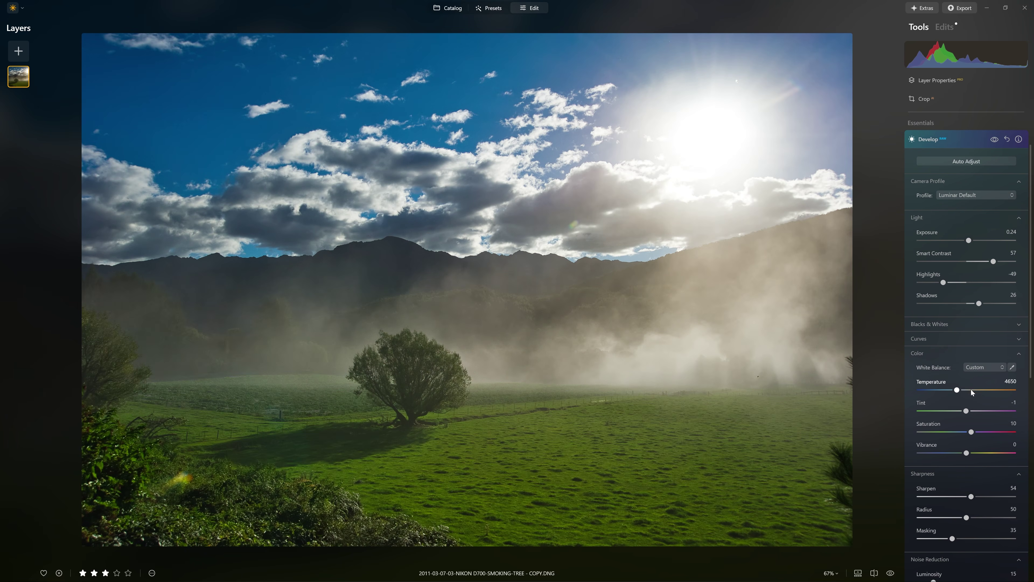
drag(956, 392, 958, 394)
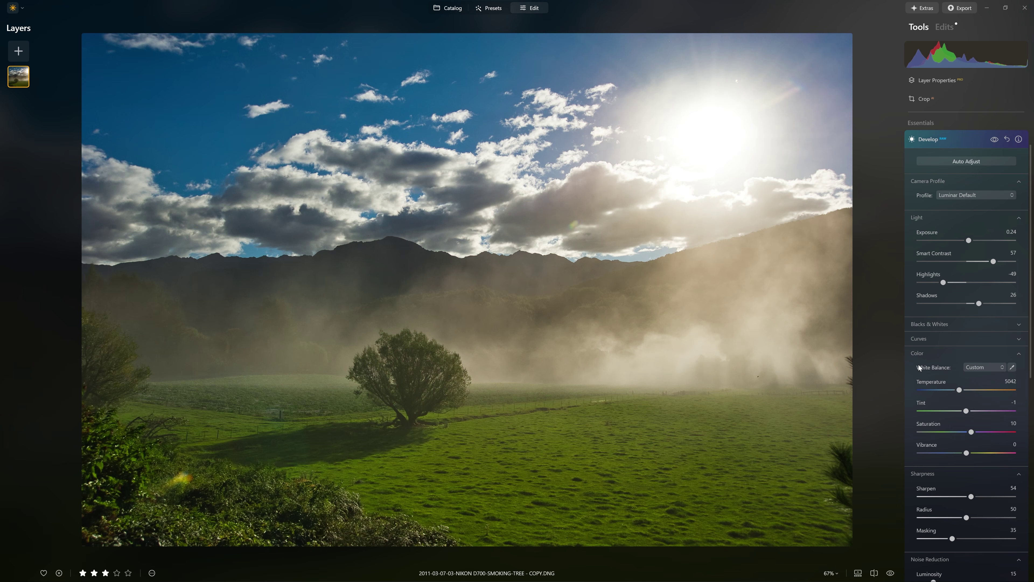
click(994, 139)
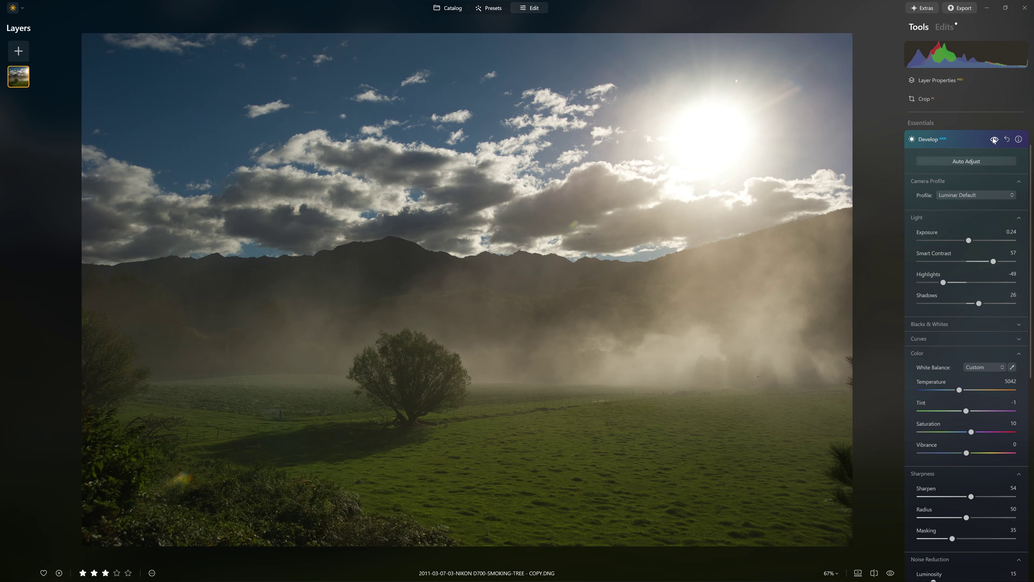
click(994, 140)
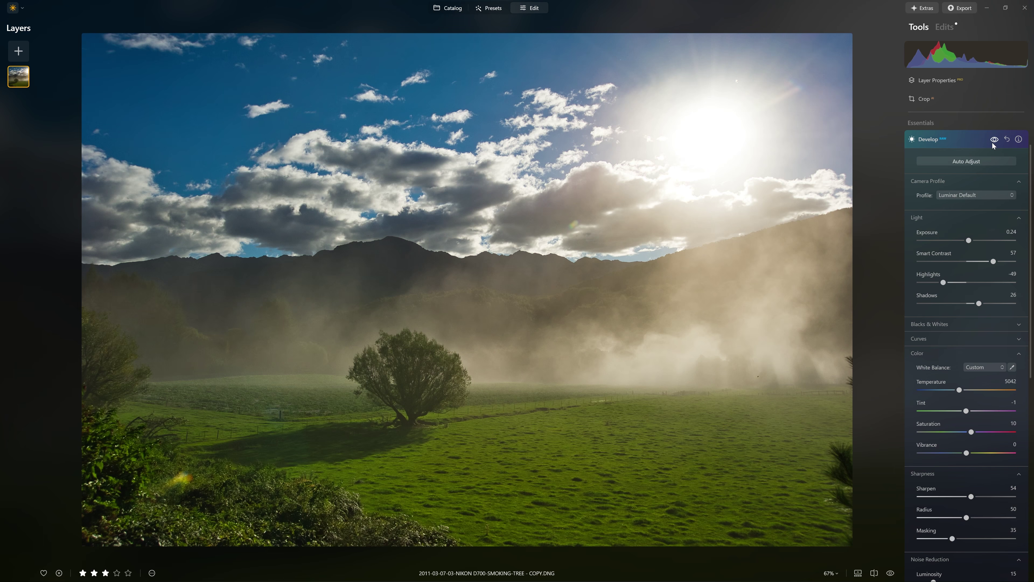
click(967, 140)
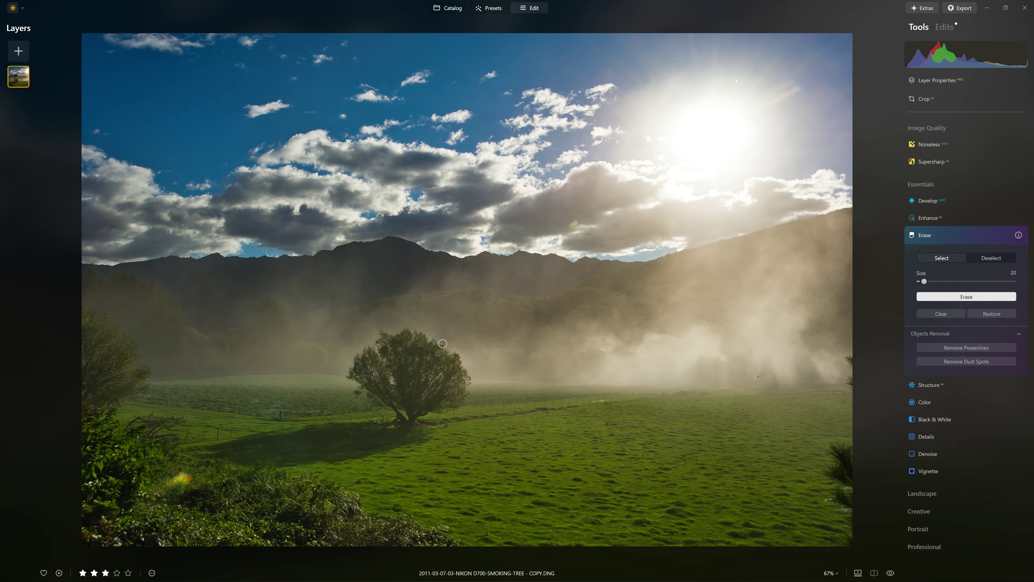
Step: With the Erase selection brush at size 20, outline the tree, its shadow and the mist, and draw a smiley face on the sun
mouse_move(442, 343)
mouse_down()
mouse_move(386, 336)
mouse_move(364, 357)
mouse_move(364, 390)
mouse_move(396, 434)
mouse_move(448, 413)
mouse_move(464, 372)
mouse_move(448, 348)
mouse_up()
mouse_move(386, 422)
mouse_down()
mouse_move(245, 433)
mouse_move(207, 451)
mouse_move(228, 476)
mouse_move(337, 464)
mouse_move(401, 441)
mouse_up()
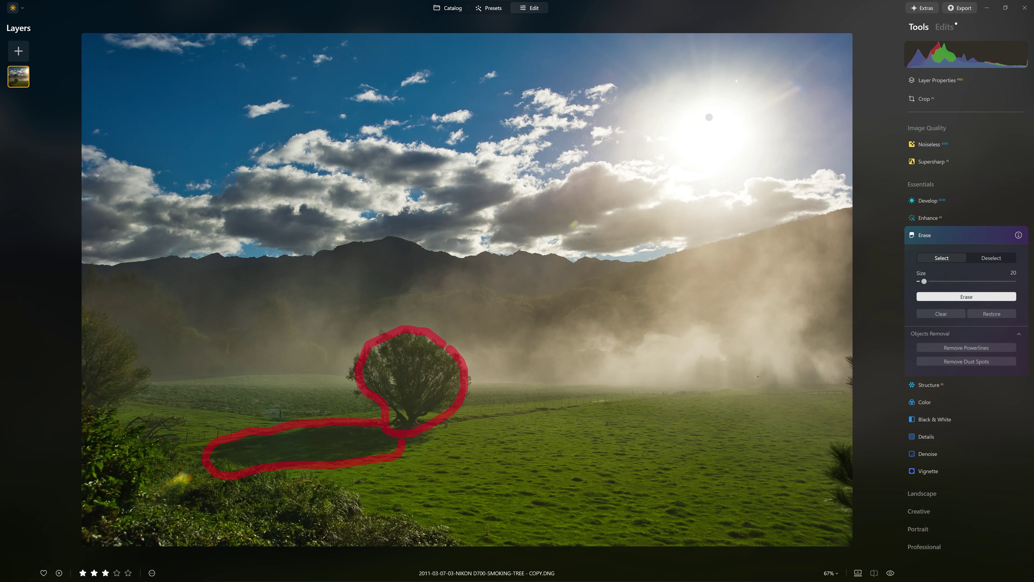
click(712, 127)
drag(691, 132, 707, 157)
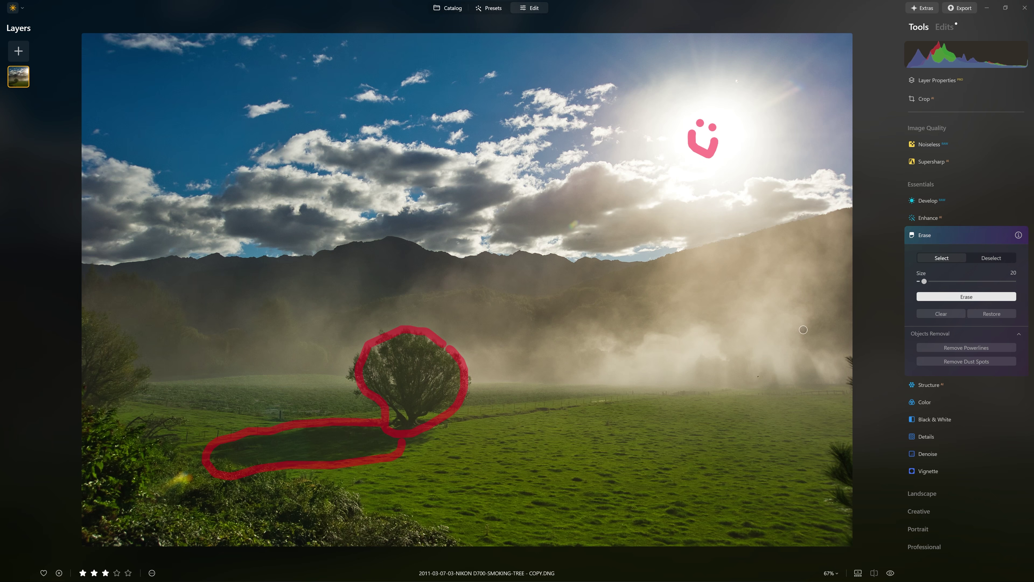
mouse_move(803, 329)
mouse_down()
mouse_move(772, 265)
mouse_move(604, 335)
mouse_move(490, 325)
mouse_move(491, 348)
mouse_move(481, 329)
mouse_move(405, 302)
mouse_move(231, 331)
mouse_move(157, 361)
mouse_move(470, 376)
mouse_move(830, 365)
mouse_move(824, 343)
mouse_move(792, 316)
mouse_up()
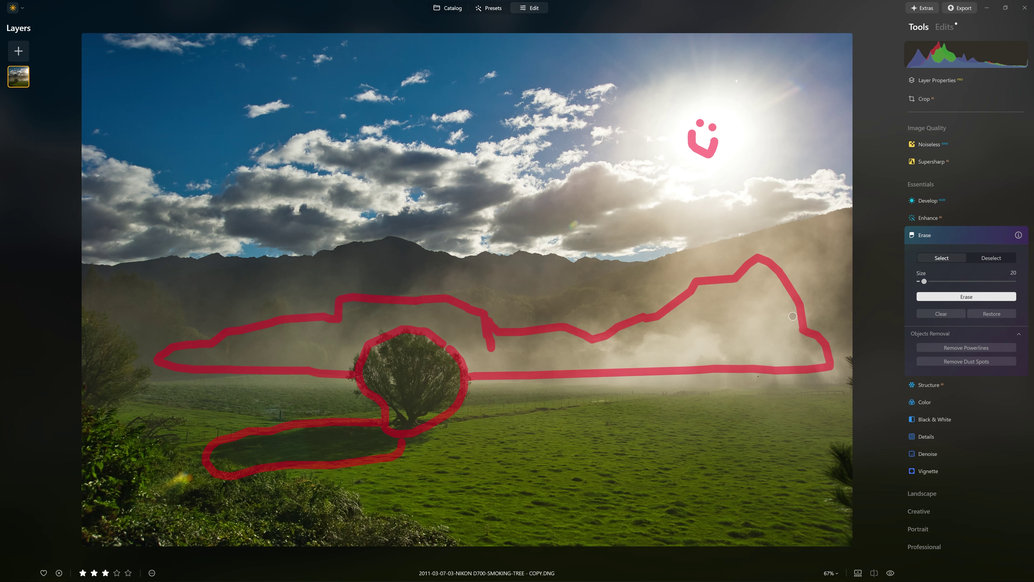
Step: Circle the sun with the selection brush and draw an outline connecting it with the mist, the tree and its shadow
mouse_move(717, 105)
mouse_down()
mouse_move(655, 142)
mouse_move(735, 149)
mouse_move(653, 135)
mouse_up()
mouse_move(685, 109)
mouse_down()
mouse_move(278, 291)
mouse_move(148, 365)
mouse_move(164, 441)
mouse_move(208, 470)
mouse_up()
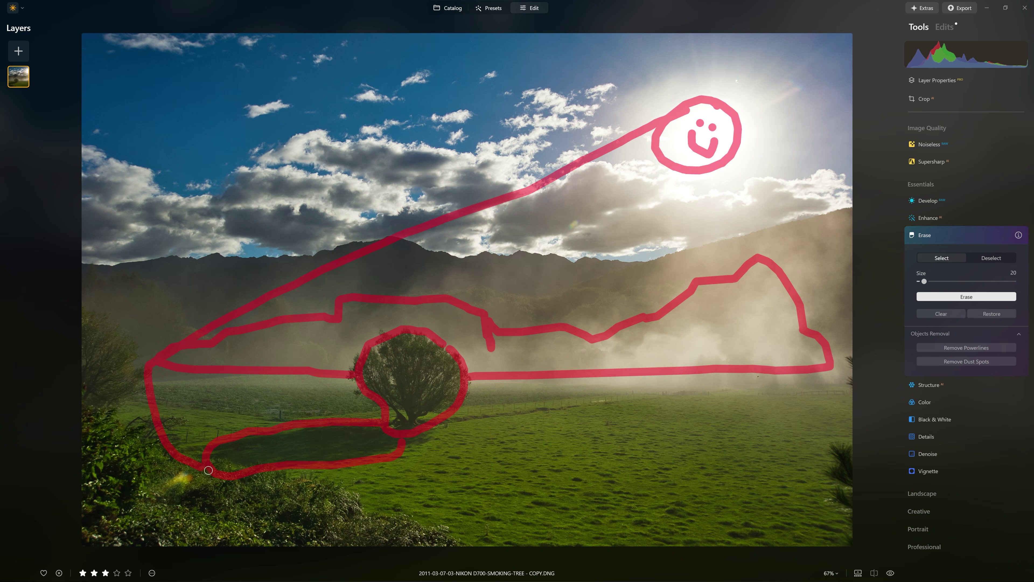
mouse_move(273, 474)
mouse_down()
mouse_move(381, 454)
mouse_move(441, 423)
mouse_move(472, 376)
mouse_move(838, 360)
mouse_move(738, 127)
mouse_up()
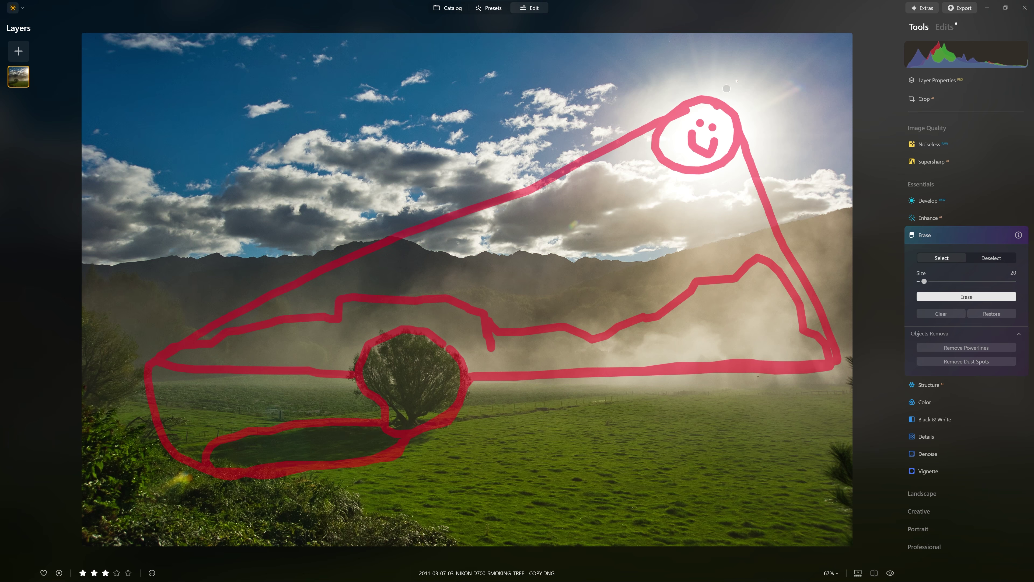
mouse_move(718, 87)
mouse_down()
mouse_move(631, 153)
mouse_move(165, 376)
mouse_move(154, 406)
mouse_move(197, 427)
mouse_move(345, 422)
mouse_move(819, 363)
mouse_move(812, 321)
mouse_move(705, 110)
mouse_up()
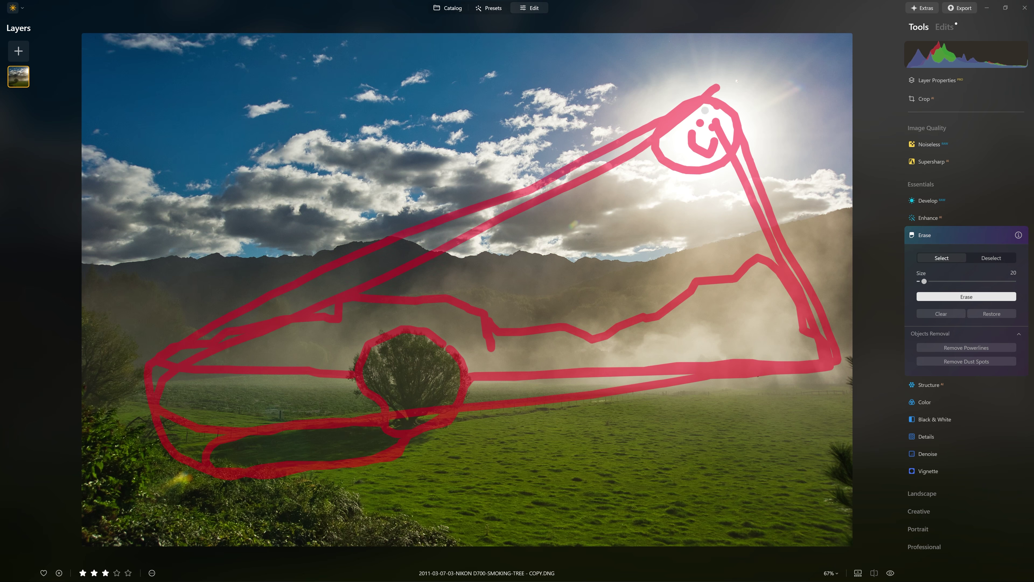
Step: Mark the sky and foreground outside the connected outline with spaced diagonal selection strokes
drag(164, 51, 84, 251)
drag(292, 37, 190, 312)
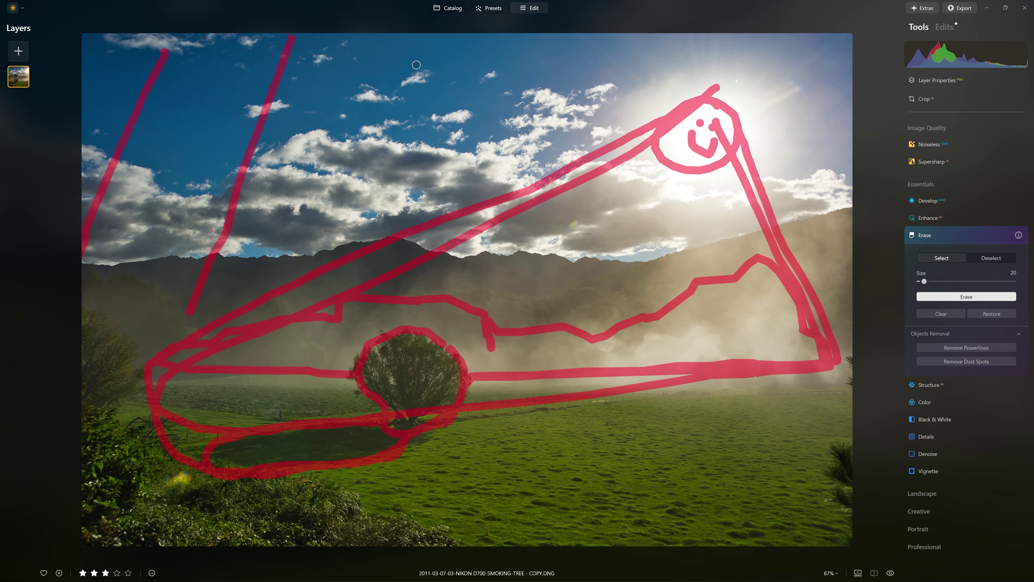
drag(417, 65, 364, 223)
drag(595, 40, 517, 202)
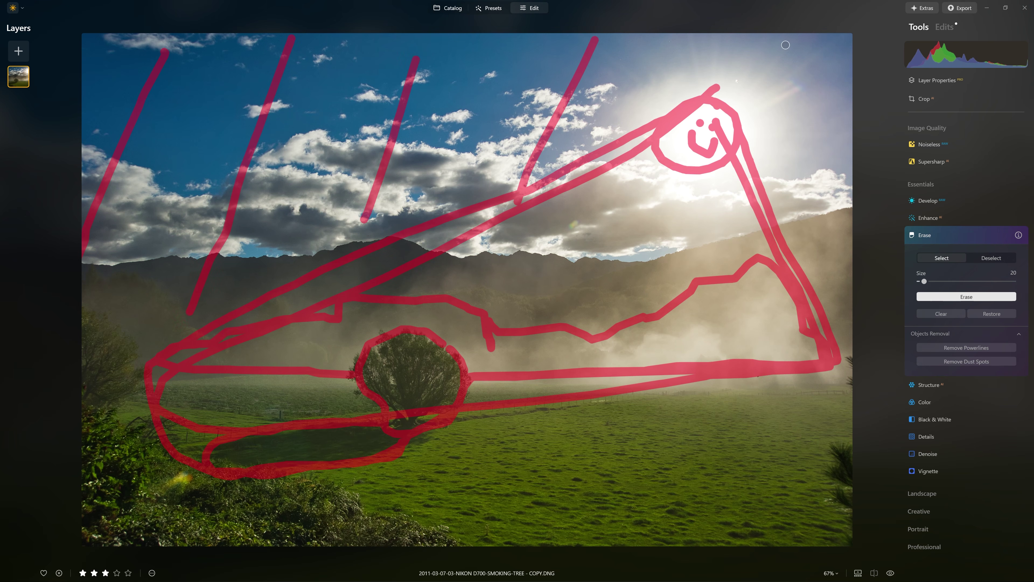
drag(786, 43, 758, 127)
drag(845, 128, 796, 240)
drag(156, 418, 137, 533)
drag(287, 476, 253, 544)
drag(404, 444, 383, 544)
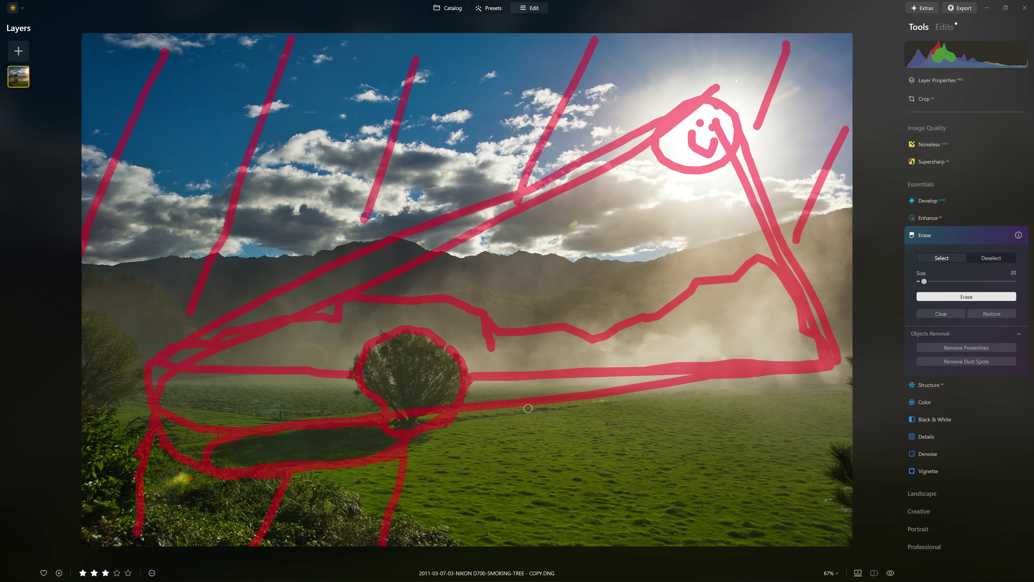
drag(529, 406, 491, 530)
drag(636, 395, 601, 544)
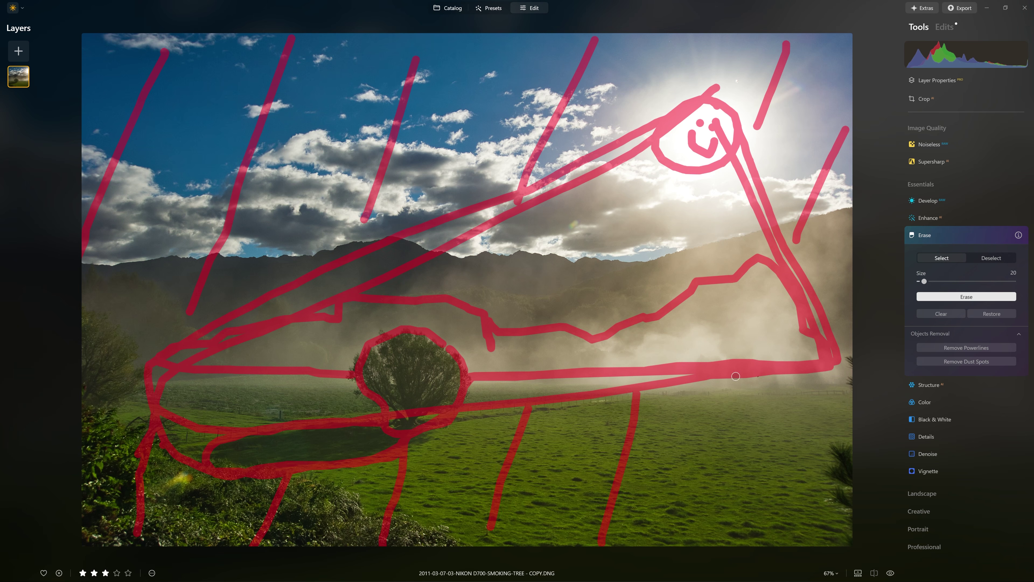
drag(735, 373, 693, 546)
drag(807, 363, 806, 410)
drag(794, 472, 787, 500)
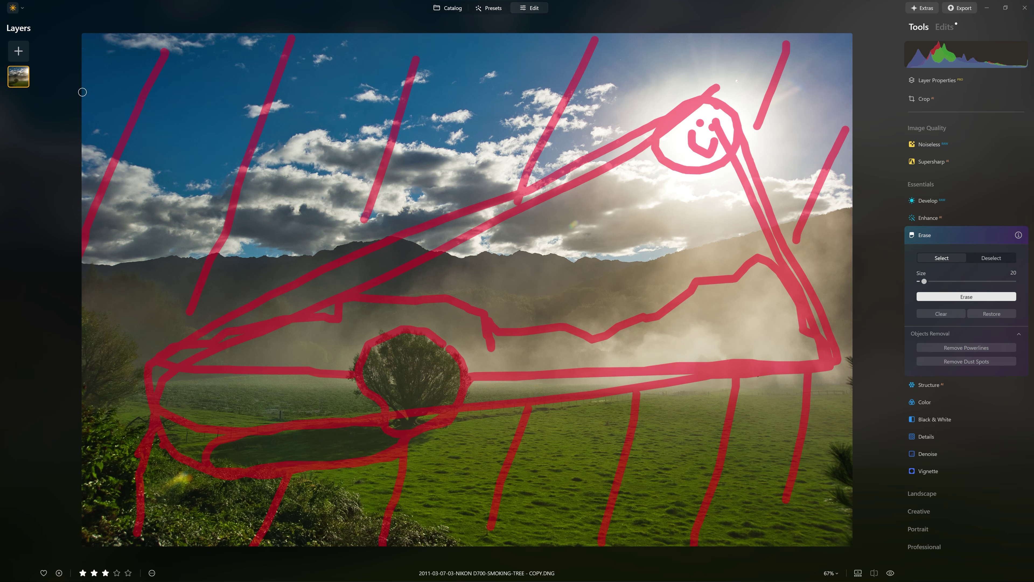
Step: Cross-hatch the marked sky and foreground, draw a check mark over the hills, and leave the Erase tool without erasing anything
drag(106, 176, 598, 37)
drag(199, 231, 811, 66)
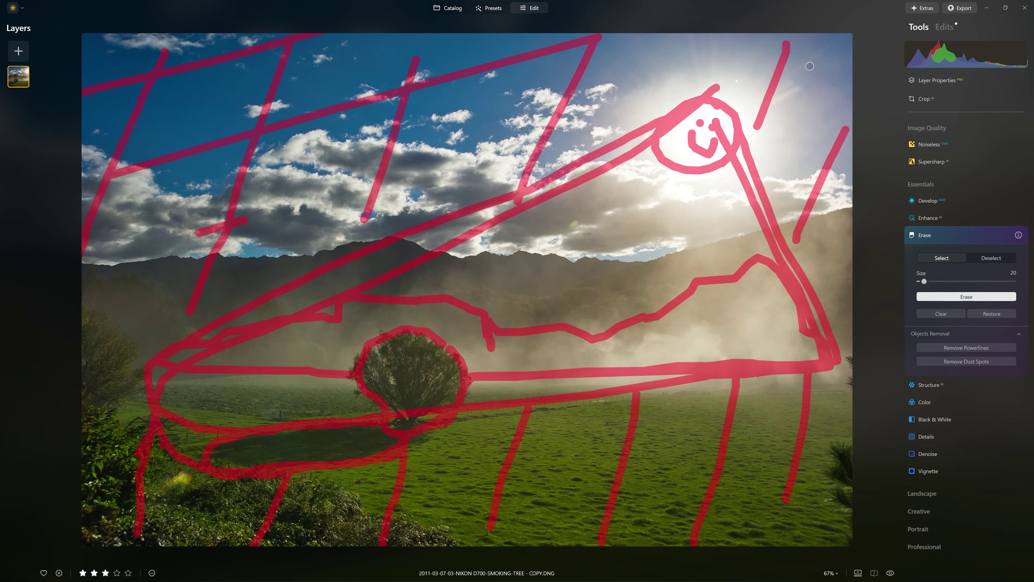
drag(253, 514, 805, 439)
drag(607, 515, 853, 482)
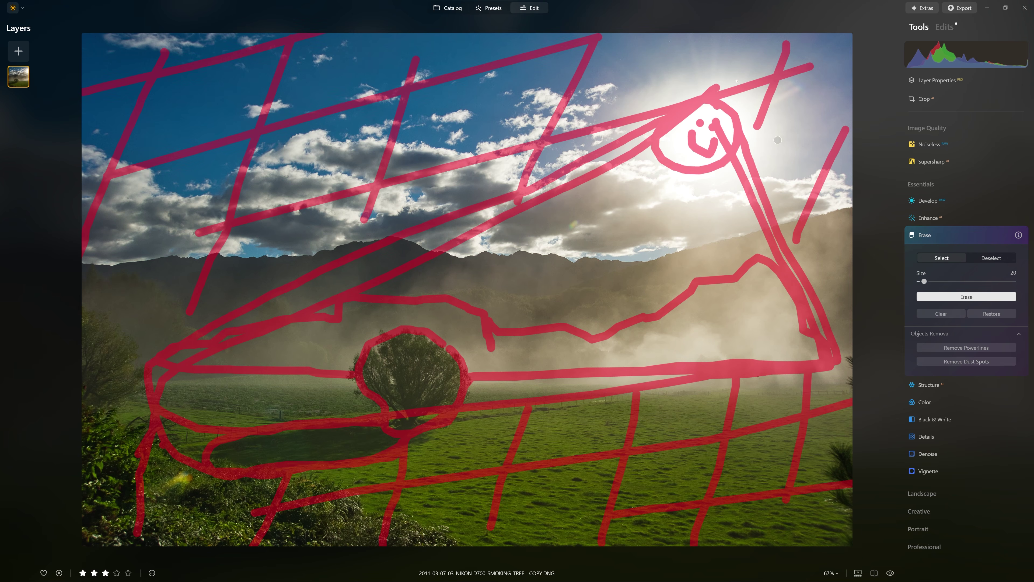
drag(772, 152, 853, 119)
drag(890, 245, 813, 256)
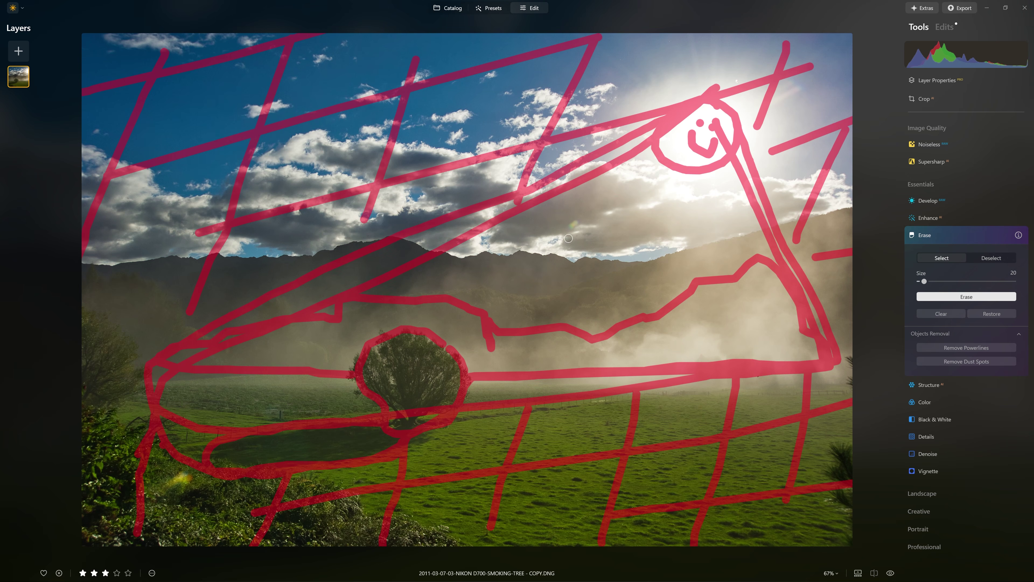
drag(568, 239, 654, 162)
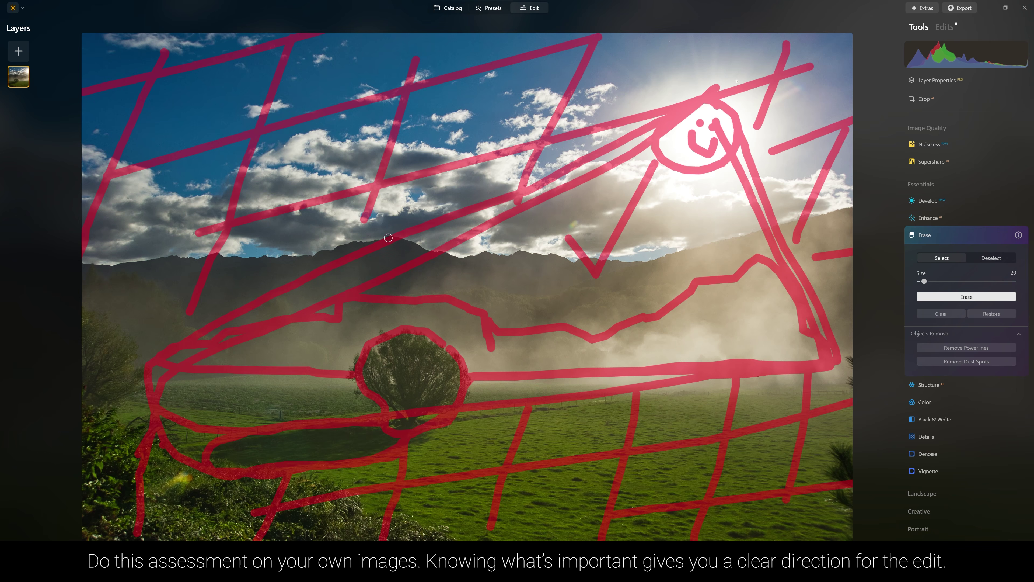
click(990, 234)
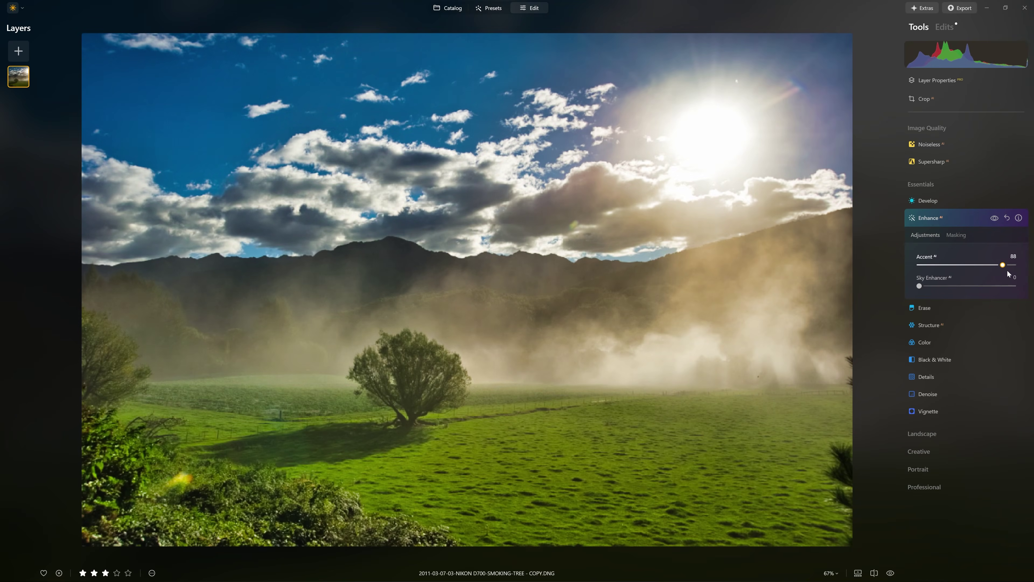
Step: Set Enhance's Accent to 100 and compare the photo repeatedly with the Enhance effect off and on
drag(1007, 271, 1024, 272)
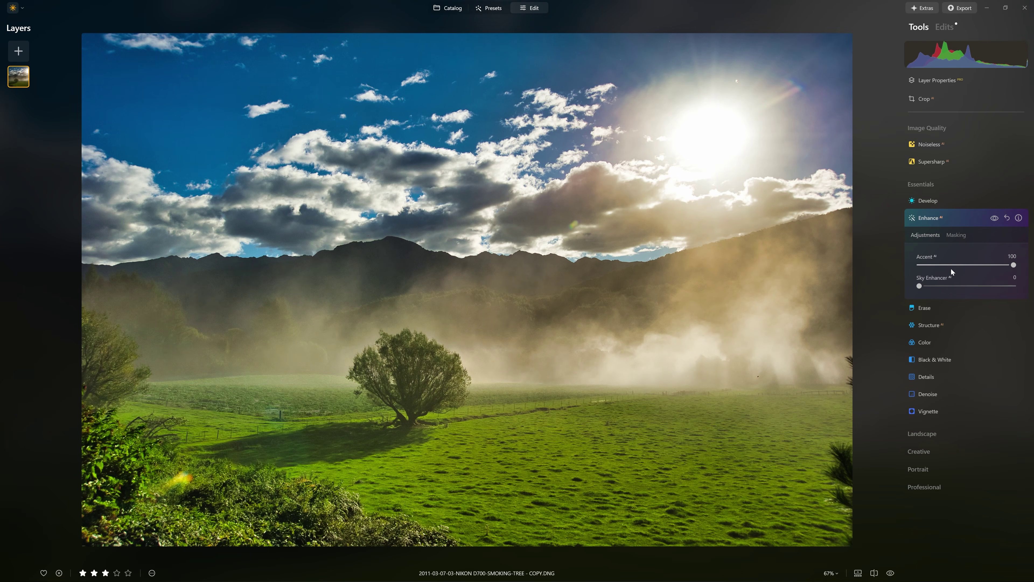
click(995, 217)
click(996, 218)
click(995, 219)
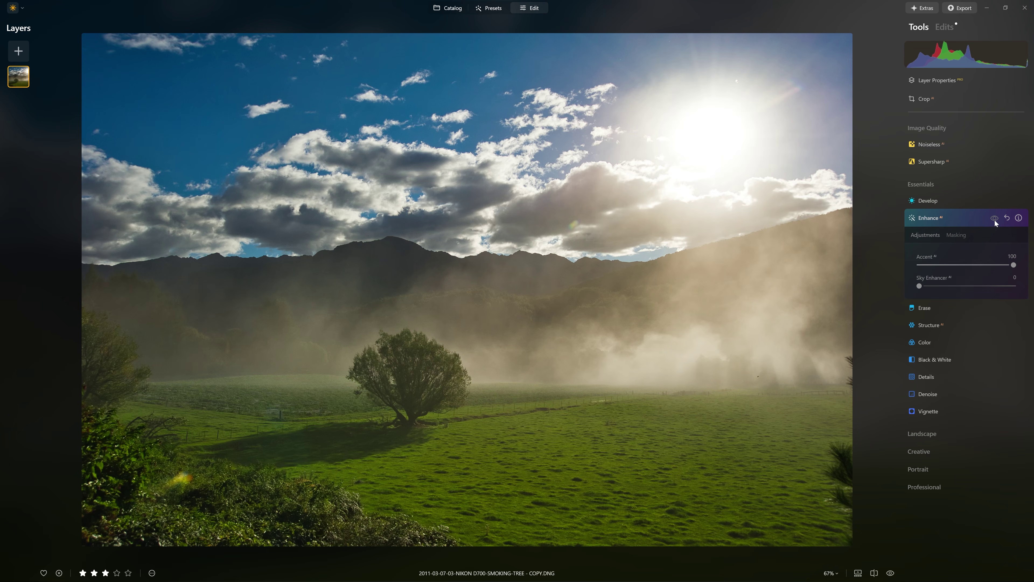
click(995, 219)
click(995, 219)
click(995, 219)
Step: Paint an Enhance mask from the sun down over the mist and tree with a brush of size 400, softness 100 and strength 100
click(957, 235)
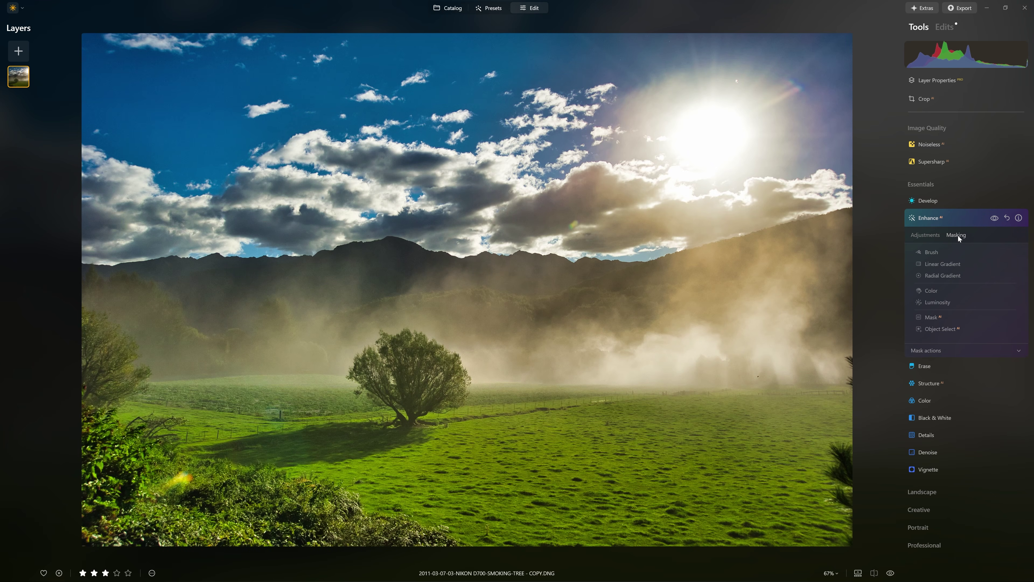
click(931, 251)
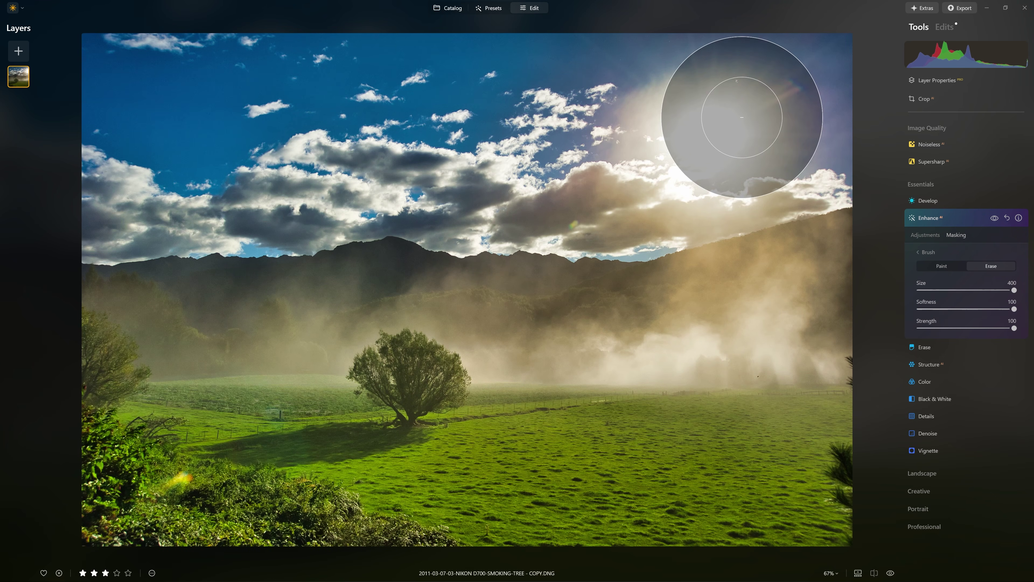
click(942, 265)
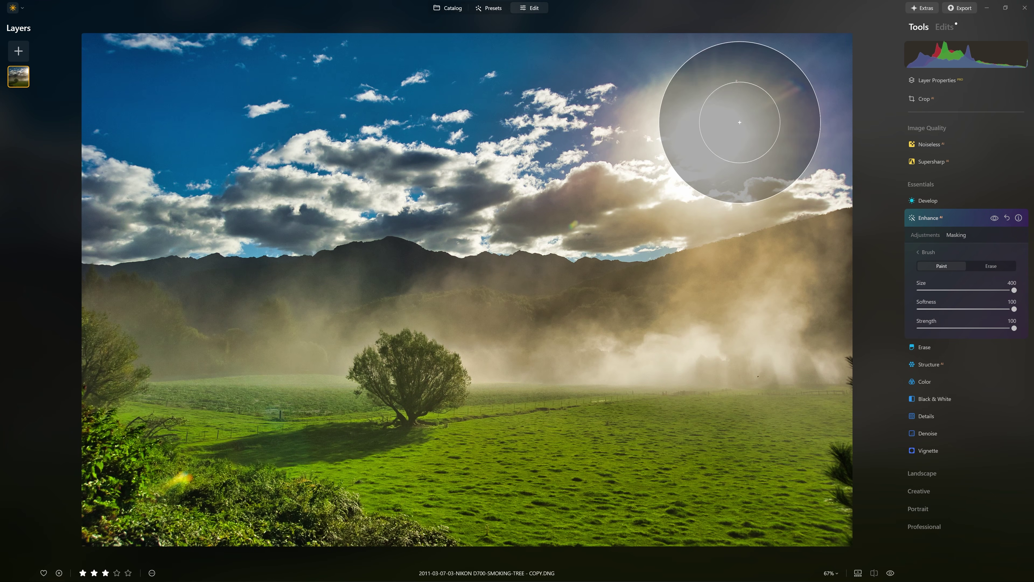
click(734, 117)
mouse_move(734, 116)
mouse_down()
mouse_move(170, 388)
mouse_move(730, 386)
mouse_move(720, 253)
mouse_move(695, 156)
mouse_move(662, 196)
mouse_move(365, 316)
mouse_move(364, 349)
mouse_move(672, 306)
mouse_move(682, 157)
mouse_move(542, 239)
mouse_move(229, 358)
mouse_move(714, 345)
mouse_up()
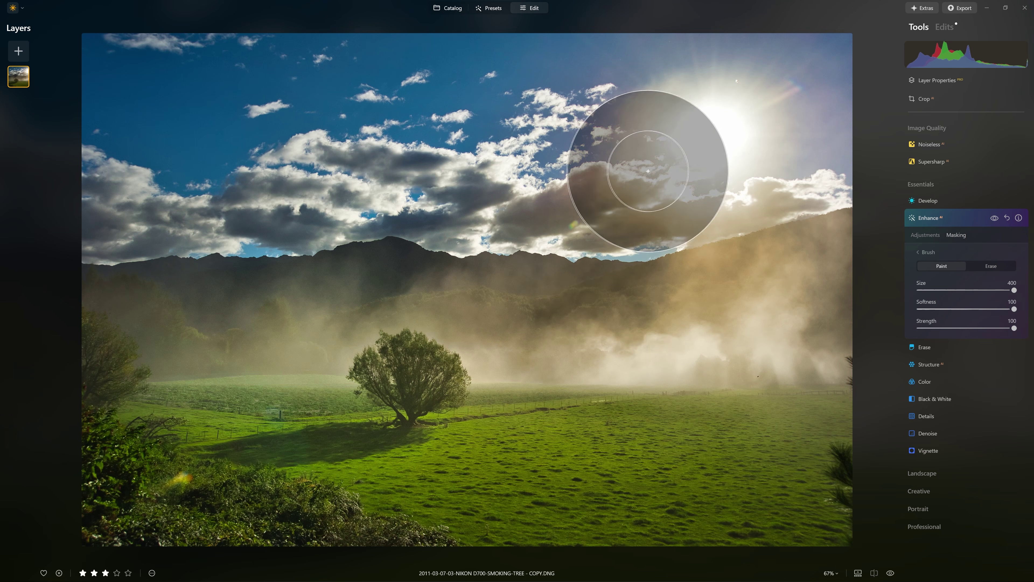
drag(649, 168, 652, 173)
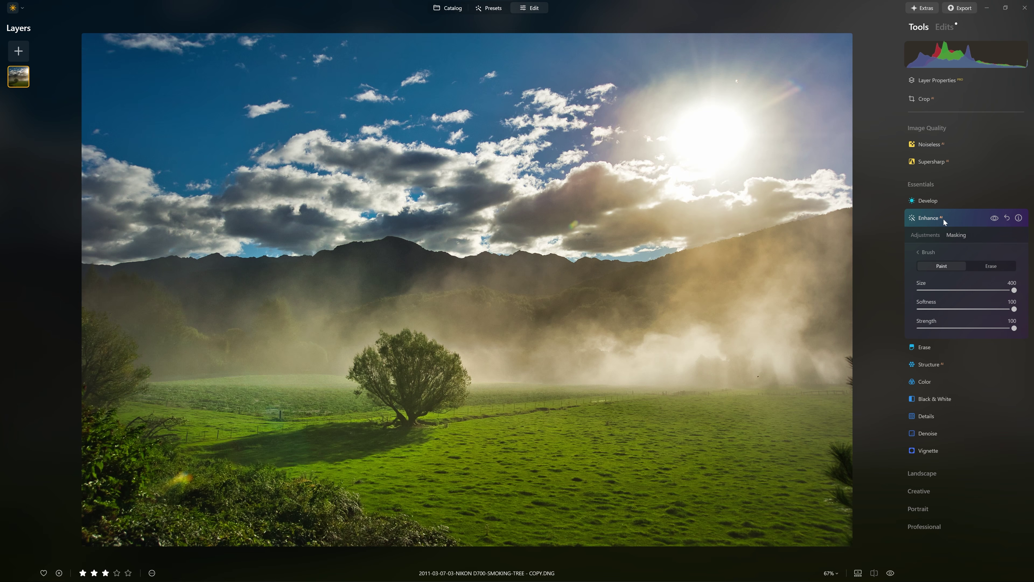
Step: Switch the masked Enhance effect off and on repeatedly to compare its influence on the photo
click(994, 218)
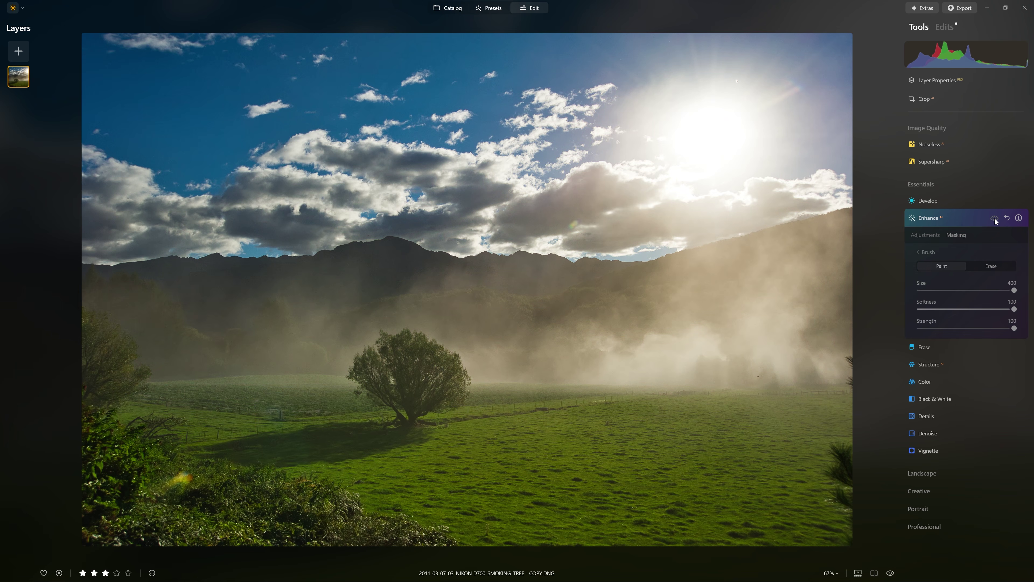
click(995, 218)
click(994, 218)
click(994, 219)
click(995, 219)
click(995, 219)
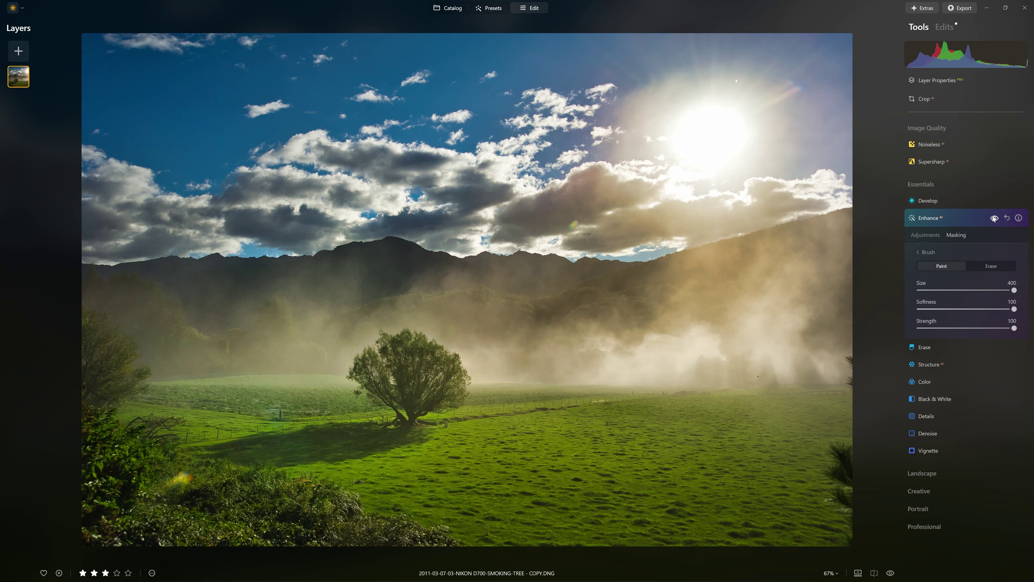
click(994, 218)
click(995, 219)
click(994, 218)
click(995, 219)
Step: Set Enhance's Accent to 30 and copy the Enhance mask
click(925, 235)
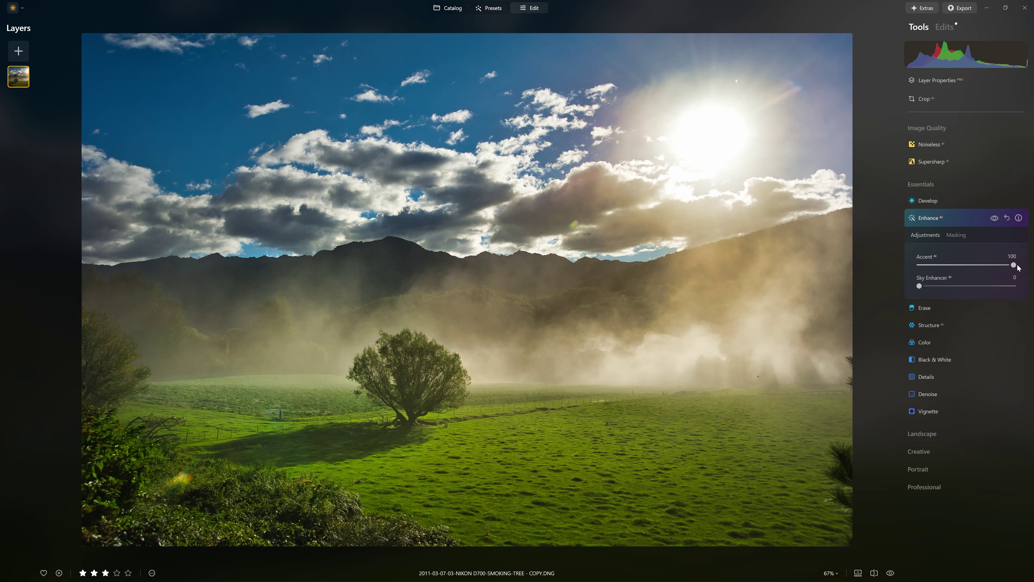
drag(1014, 264, 893, 273)
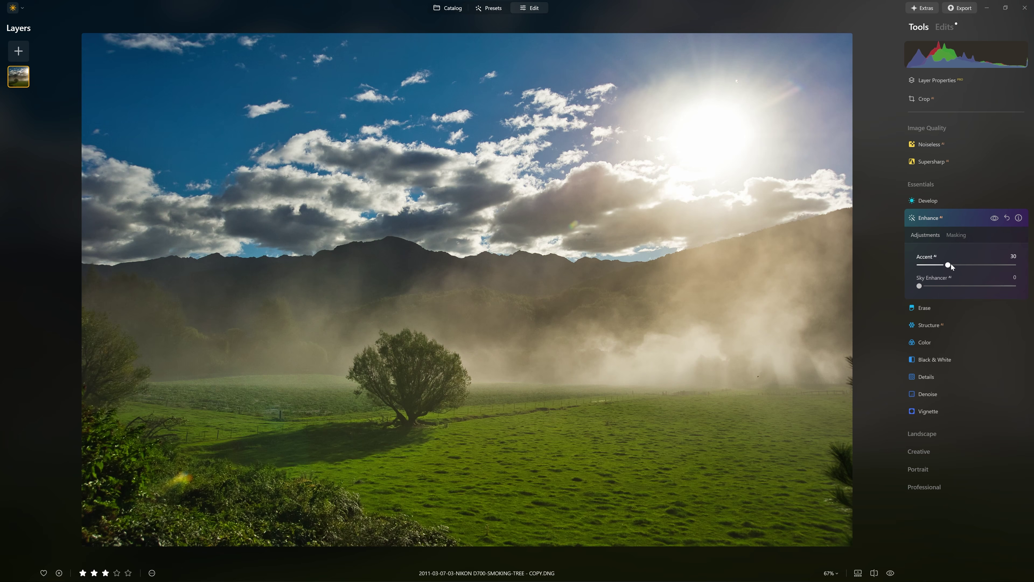
click(956, 235)
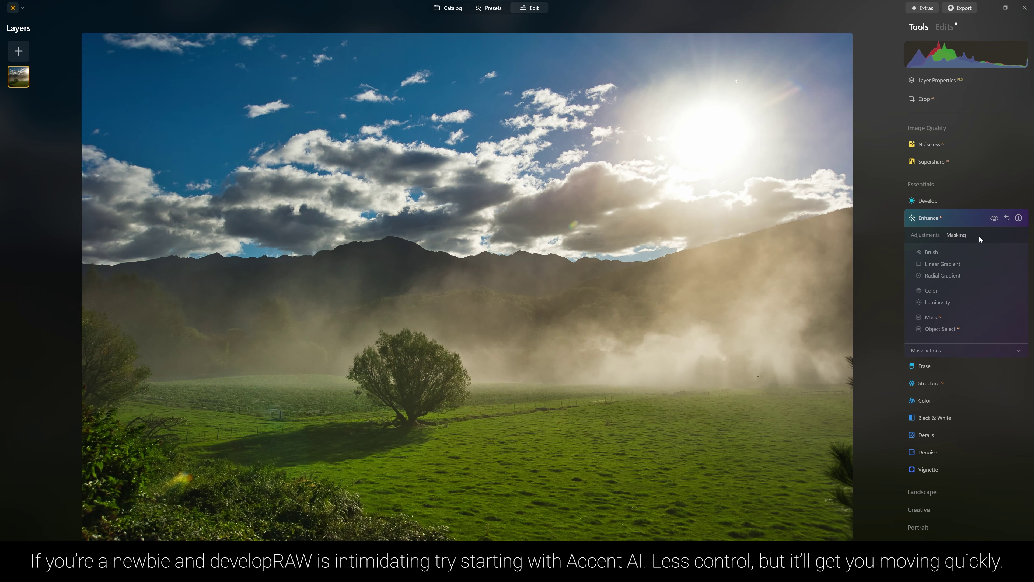
click(941, 350)
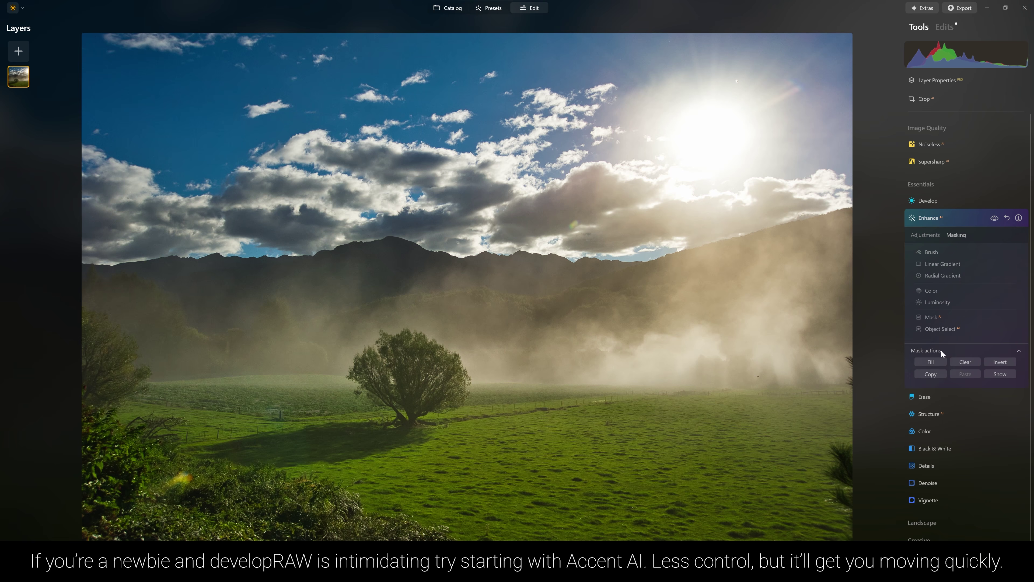
click(938, 374)
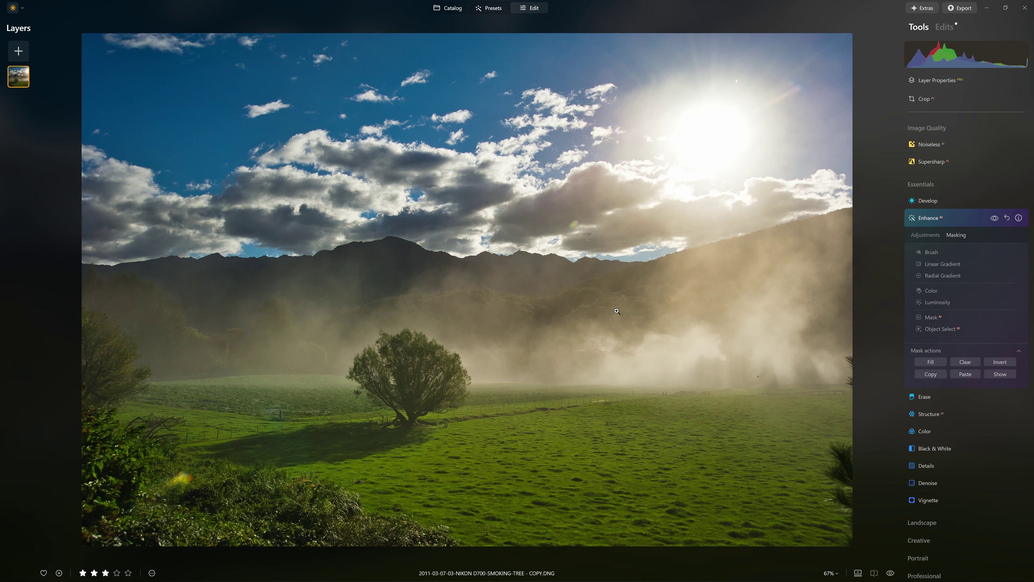
Step: Close Enhance and set the Structure tool's Amount to 100
click(958, 225)
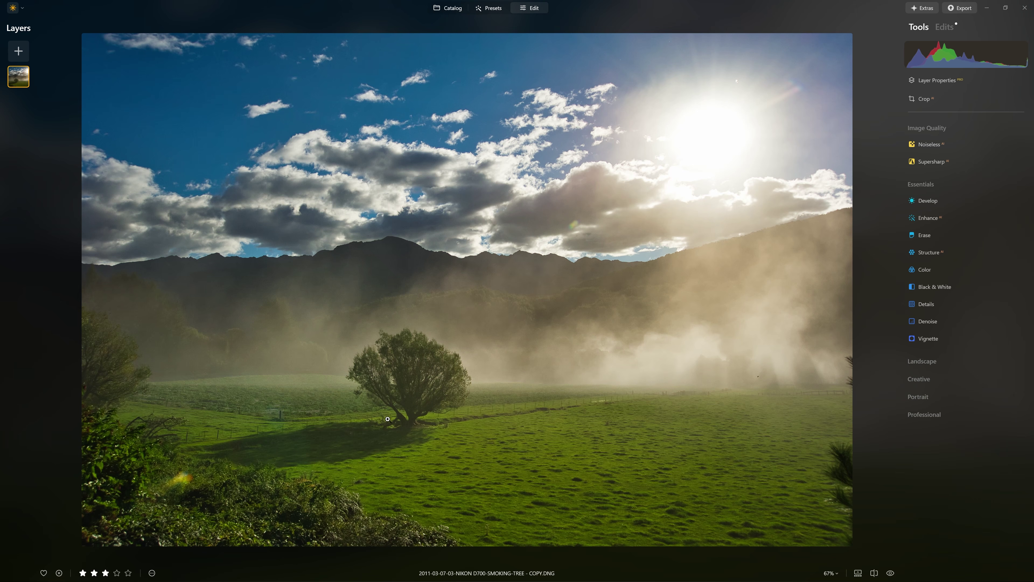
click(942, 253)
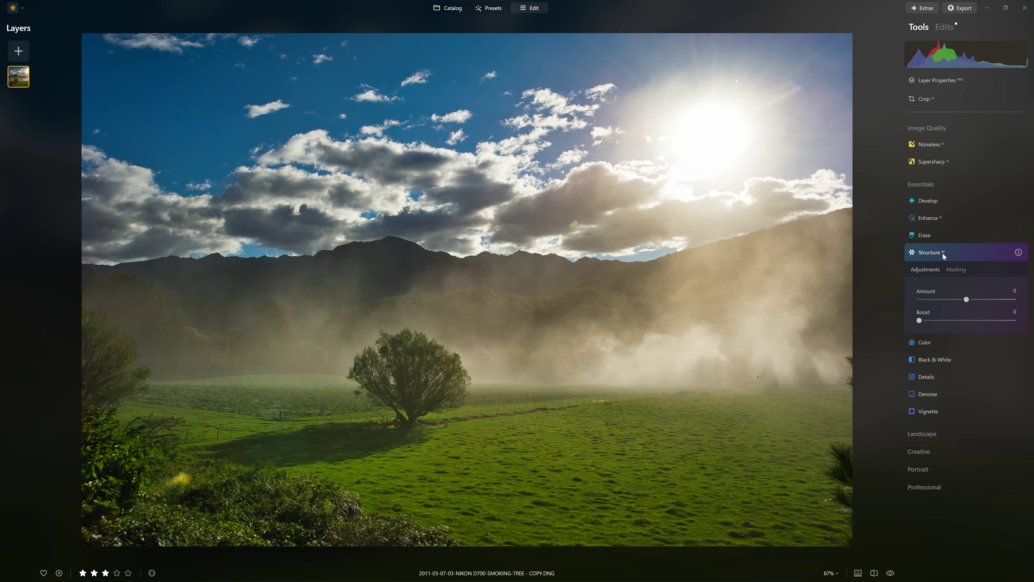
drag(969, 299, 1009, 305)
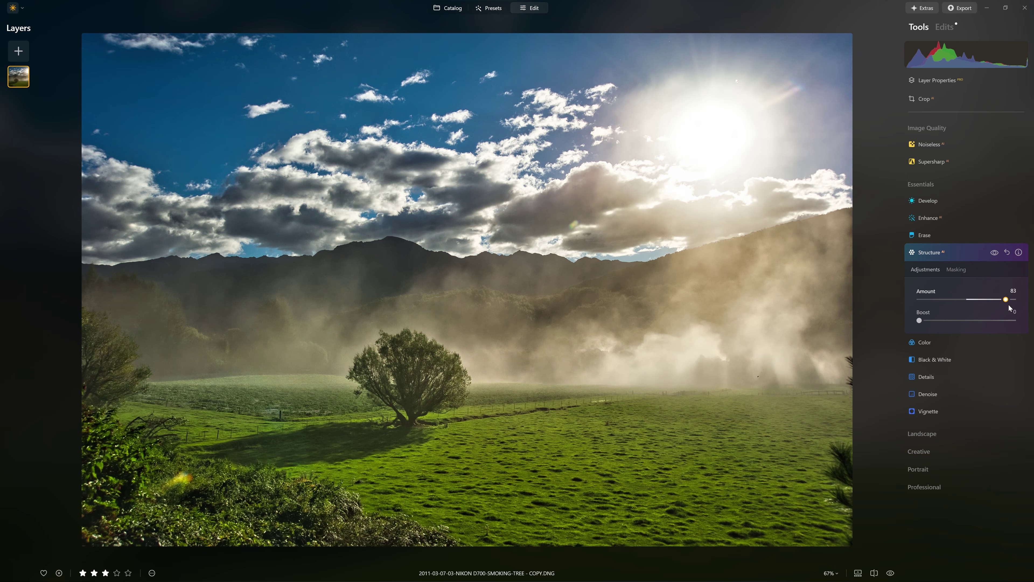
Step: Switch the unmasked Structure effect off and on repeatedly to compare its influence on the whole photo
click(995, 253)
click(995, 253)
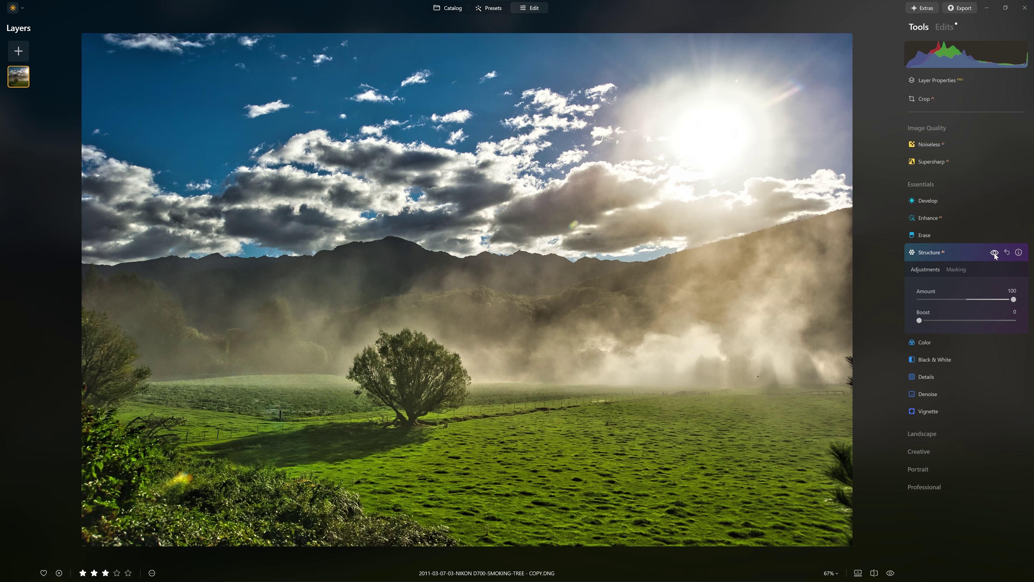
click(995, 253)
click(995, 253)
click(995, 253)
click(994, 253)
click(995, 253)
click(995, 253)
Step: Paste the copied Enhance mask into Structure and show the mask overlay
click(954, 270)
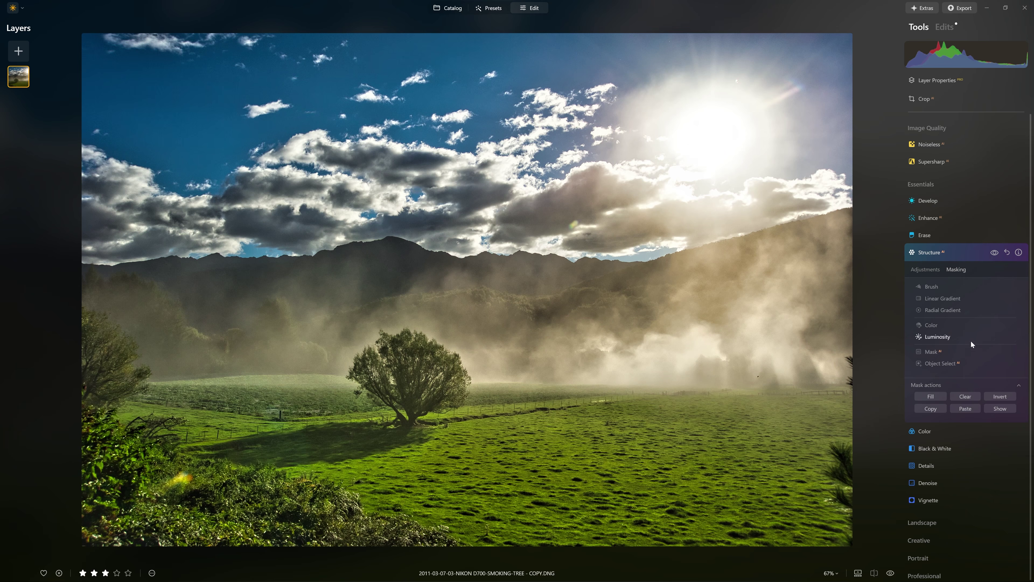
click(964, 409)
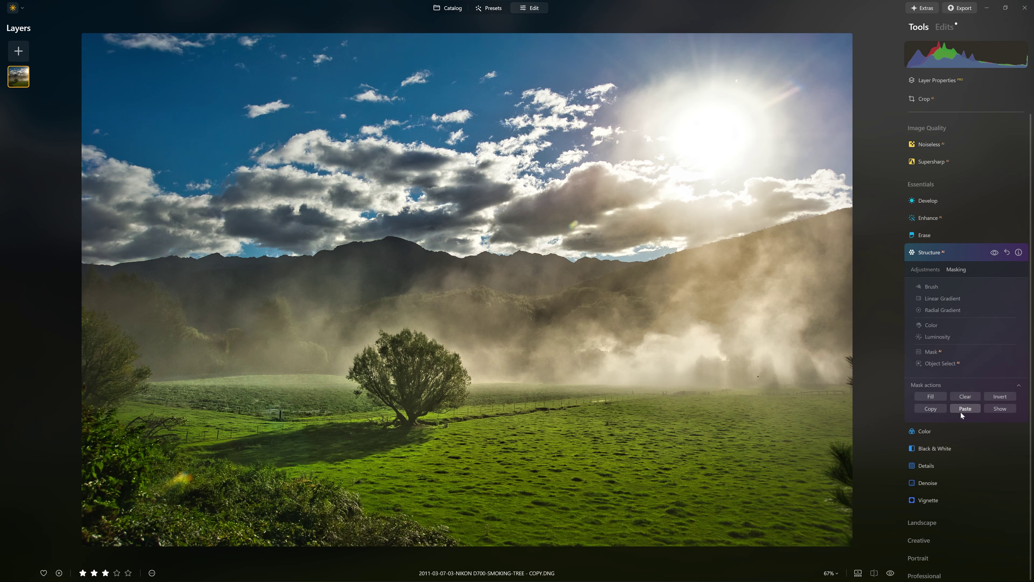
click(1006, 409)
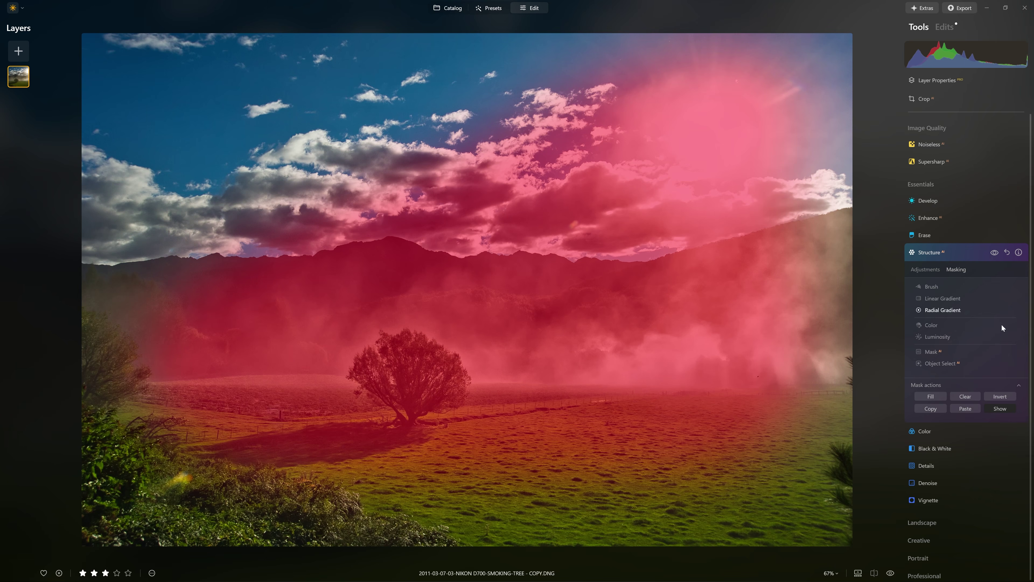
Step: Compare the photo with the masked Structure effect off and on, and lower Structure's Amount slightly
click(994, 251)
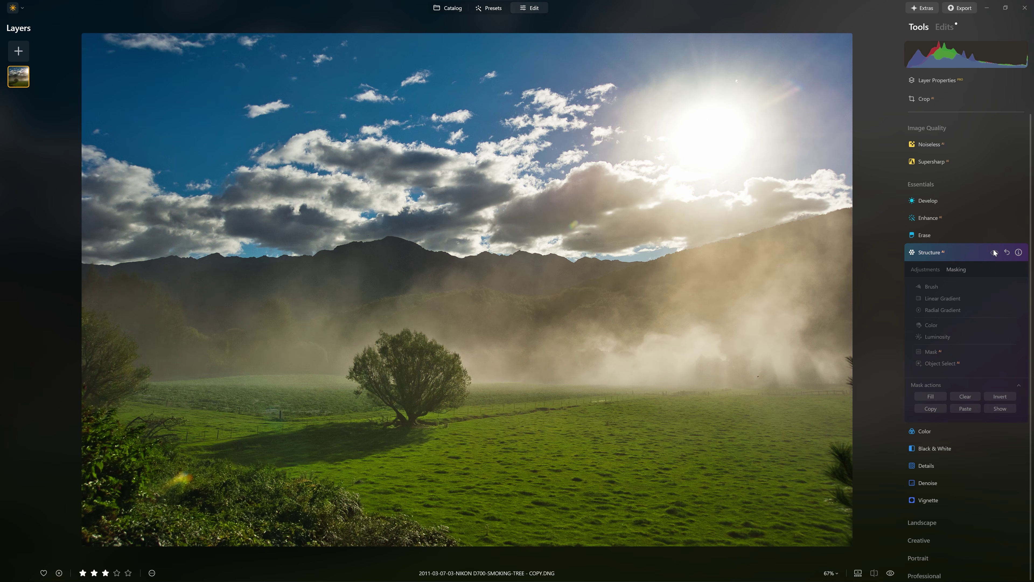
click(994, 252)
click(994, 251)
click(994, 252)
click(933, 269)
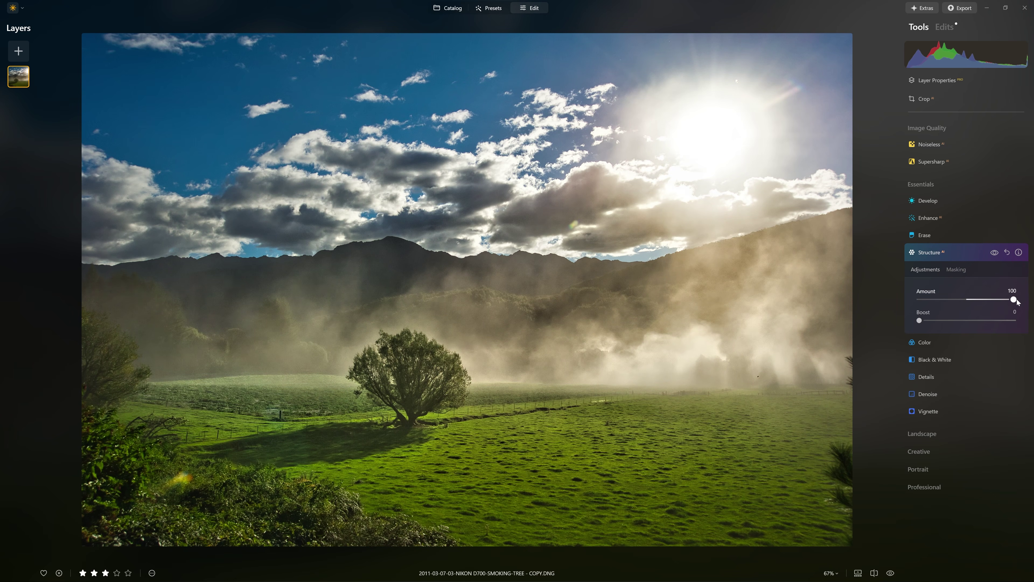
drag(1009, 302, 999, 303)
Step: Soften the Structure mask's edges by erasing over the sky, foreground and outer mist with brush size 400, softness 100 and strength 50
click(960, 270)
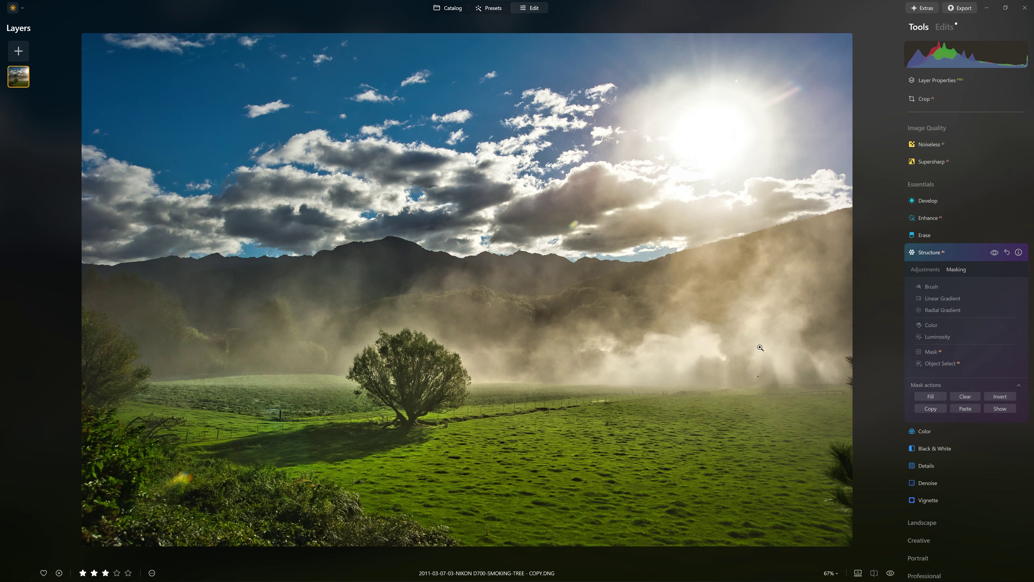
click(929, 285)
click(985, 300)
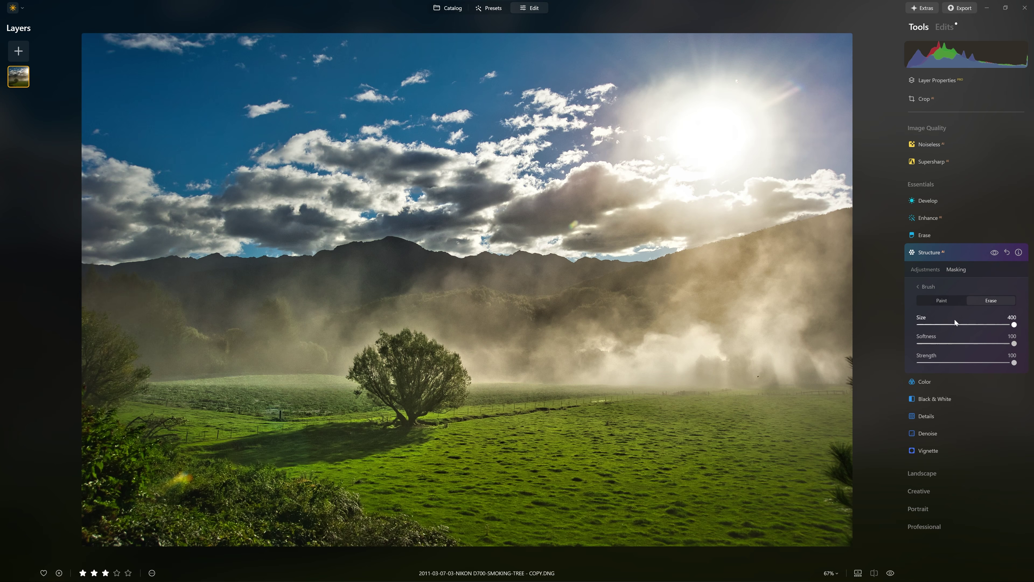
click(969, 363)
drag(968, 363, 967, 364)
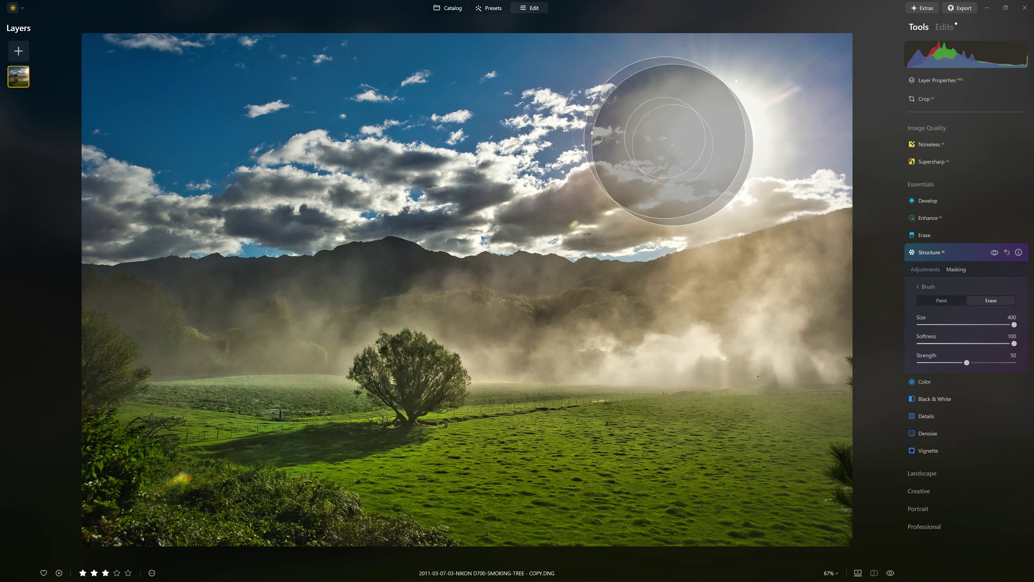
mouse_move(605, 106)
mouse_down()
mouse_move(533, 137)
mouse_move(264, 165)
mouse_move(433, 185)
mouse_move(656, 165)
mouse_move(782, 176)
mouse_move(828, 153)
mouse_move(737, 64)
mouse_move(711, 70)
mouse_move(645, 131)
mouse_move(829, 143)
mouse_move(356, 180)
mouse_move(155, 159)
mouse_up()
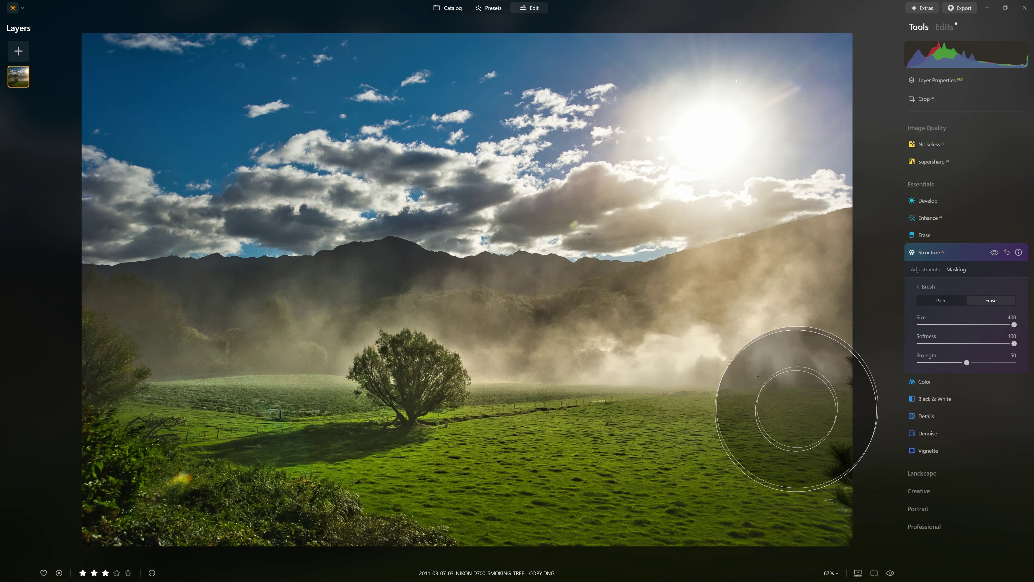
mouse_move(804, 439)
mouse_down()
mouse_move(657, 480)
mouse_move(529, 494)
mouse_move(467, 485)
mouse_move(406, 544)
mouse_move(322, 547)
mouse_up()
mouse_move(407, 524)
mouse_down()
mouse_move(534, 492)
mouse_move(892, 494)
mouse_up()
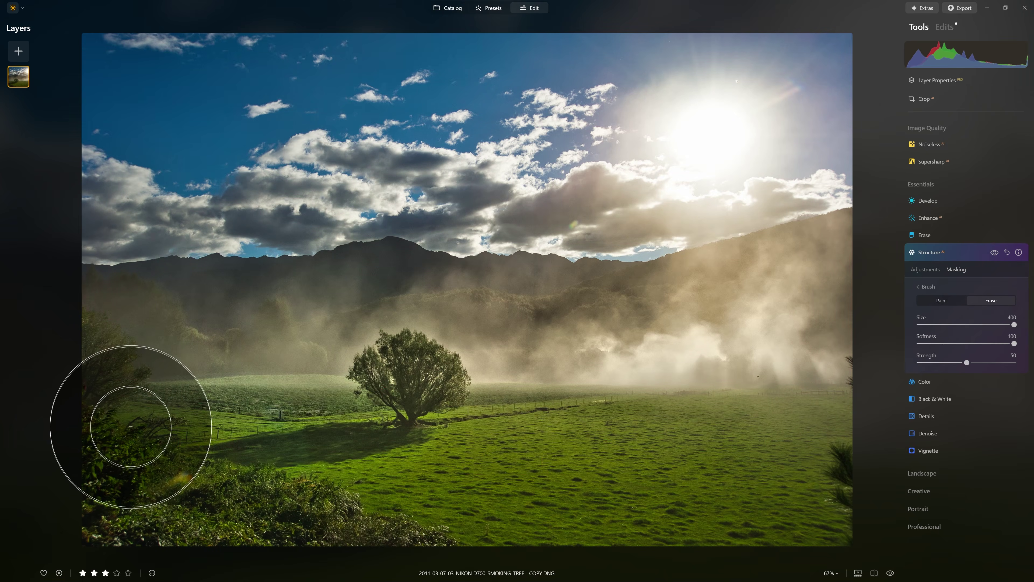
mouse_move(146, 324)
mouse_down()
mouse_move(397, 178)
mouse_move(762, 162)
mouse_move(724, 191)
mouse_up()
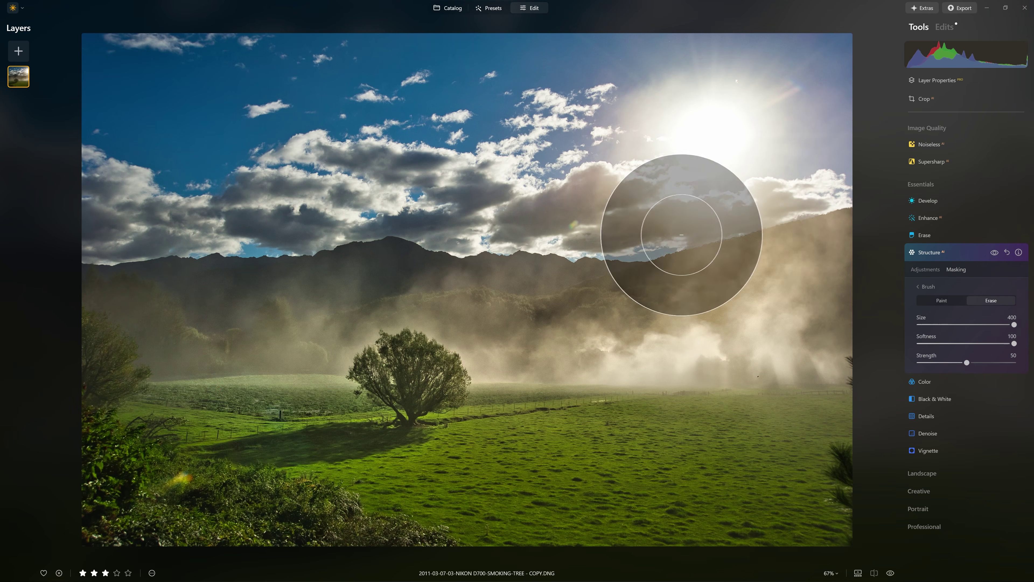
Step: Compare the photo with the refined Structure effect off and on, and close the Structure tool
click(994, 253)
click(995, 253)
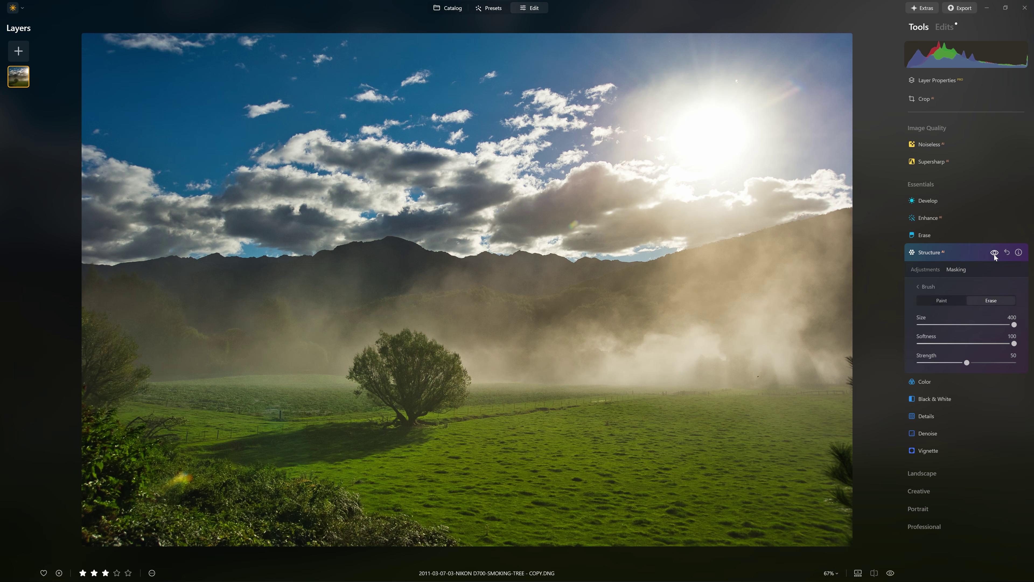
click(994, 253)
click(994, 253)
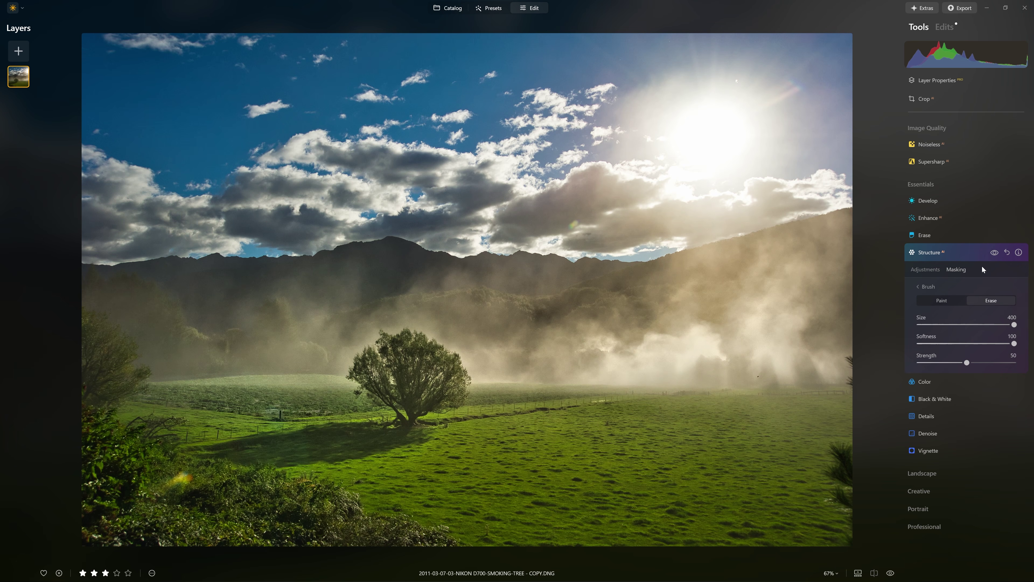
click(926, 287)
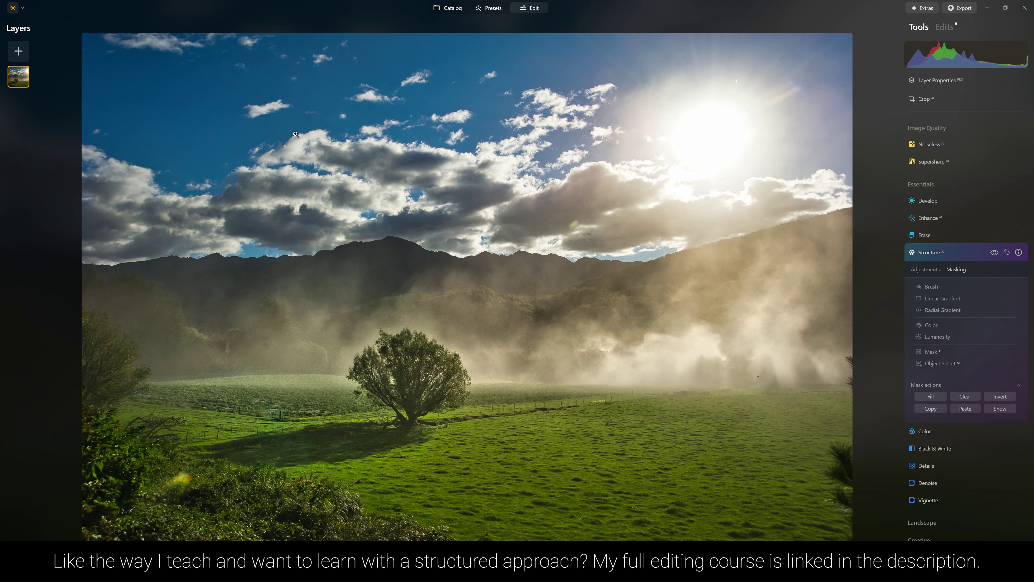
click(969, 250)
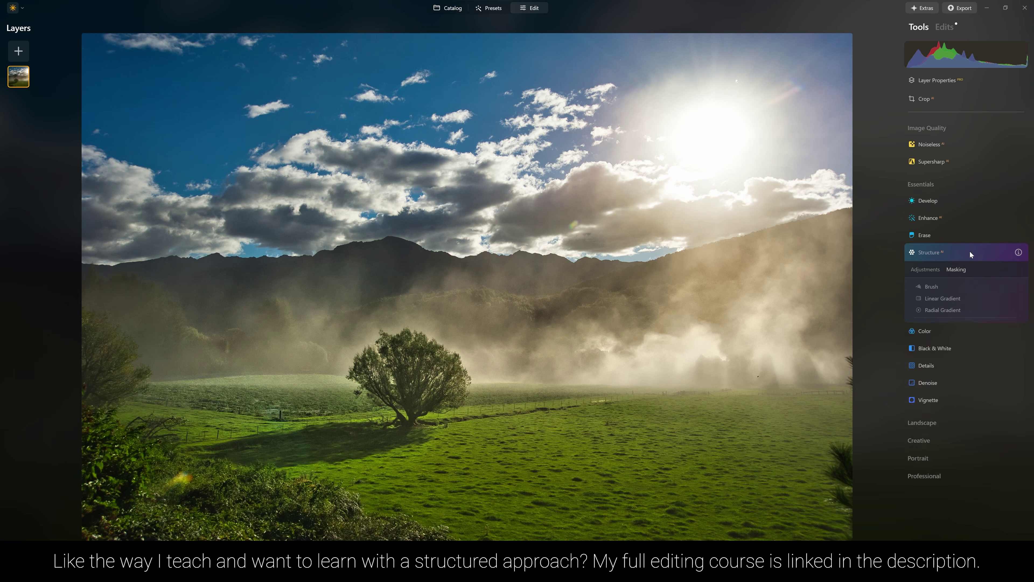
Step: Add a second Structure adjustment with Amount -100 and Boost 100, and compare the photo with it off and on
click(929, 252)
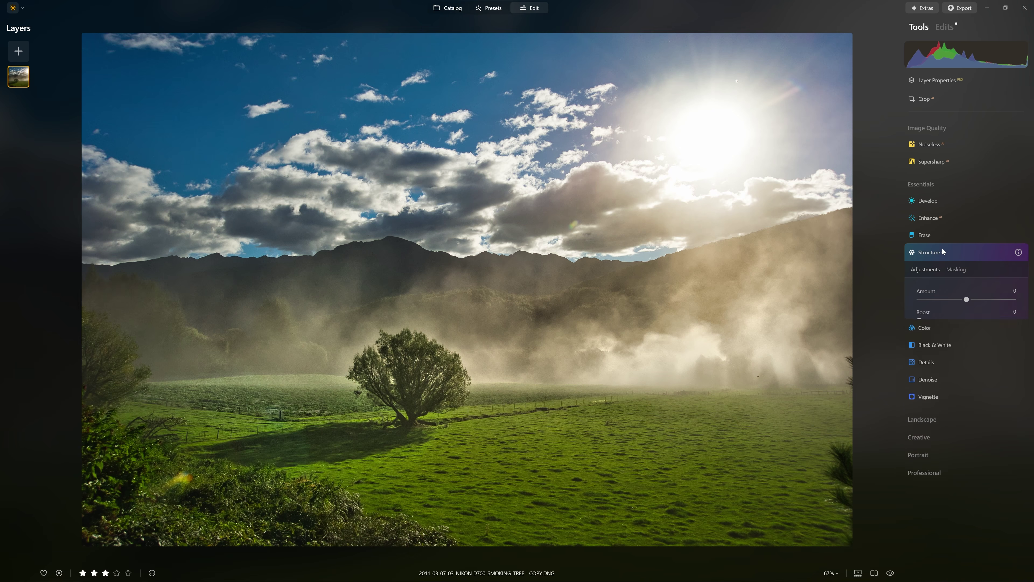
drag(979, 300, 1030, 323)
click(994, 253)
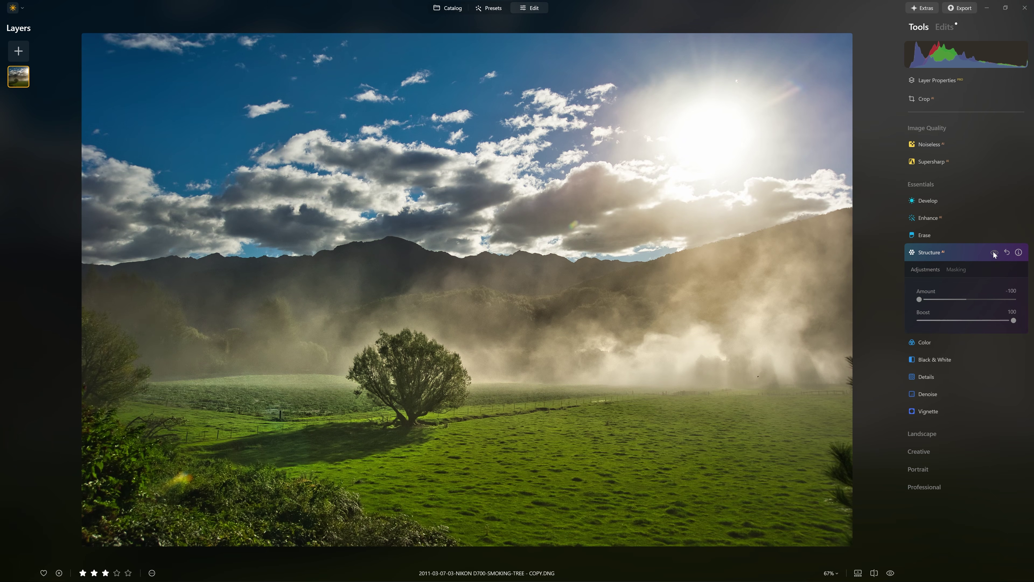
click(994, 253)
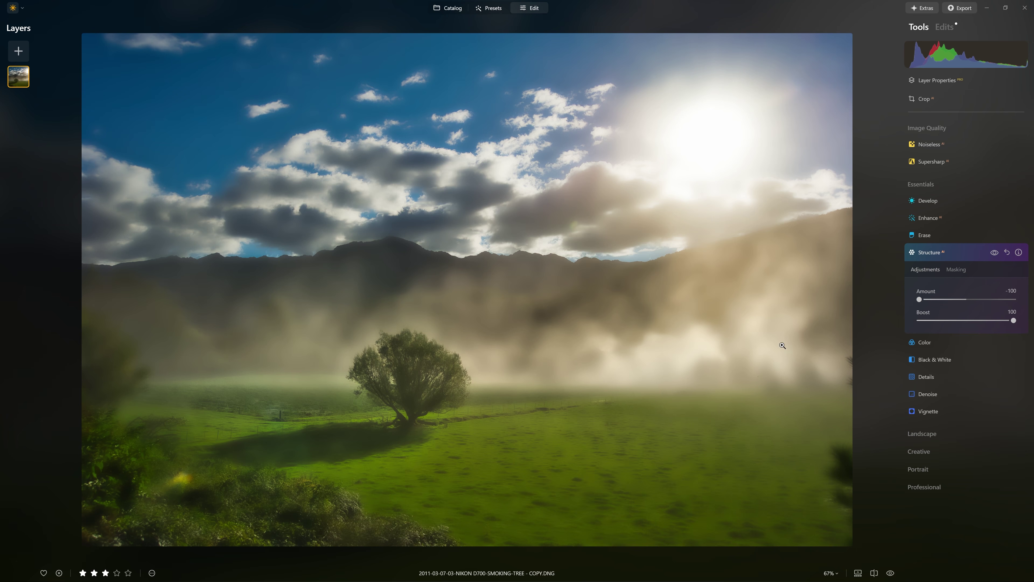
Step: Paste the copied mask into the second Structure adjustment and compare the photo with it off and on
click(957, 269)
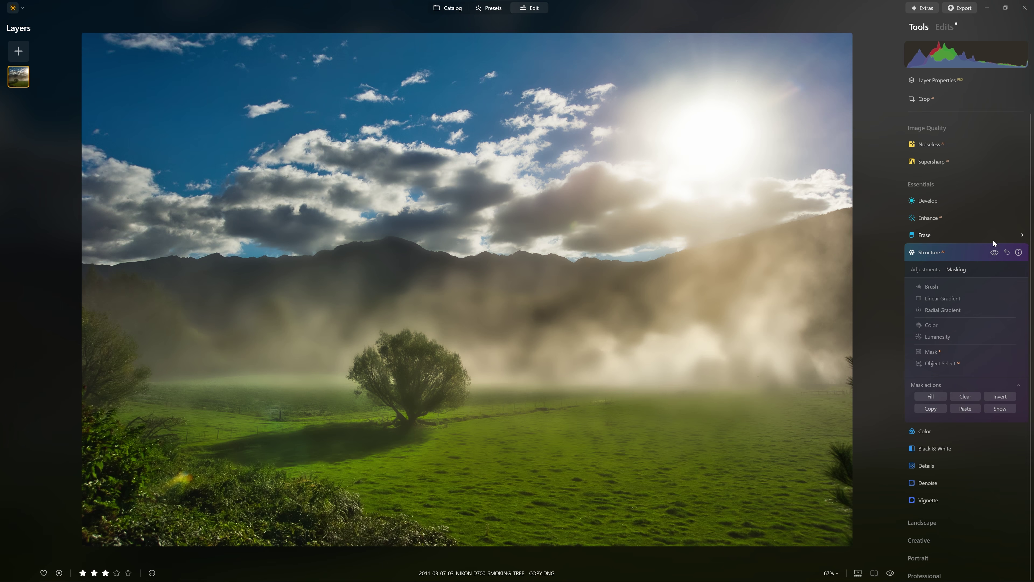
click(995, 253)
click(995, 253)
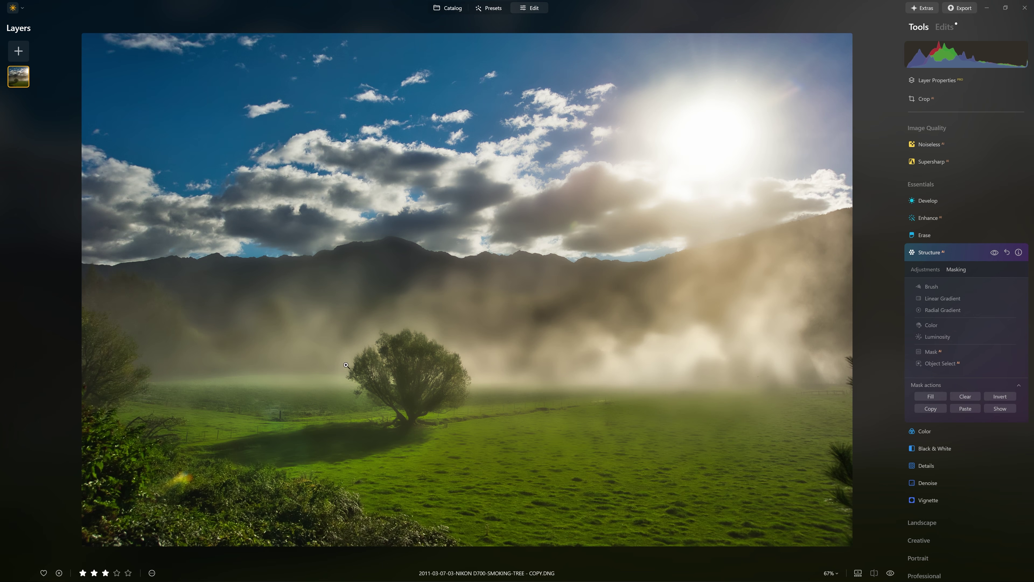
Step: Invert the second Structure adjustment's mask and inspect its overlay before hiding it again
click(1000, 396)
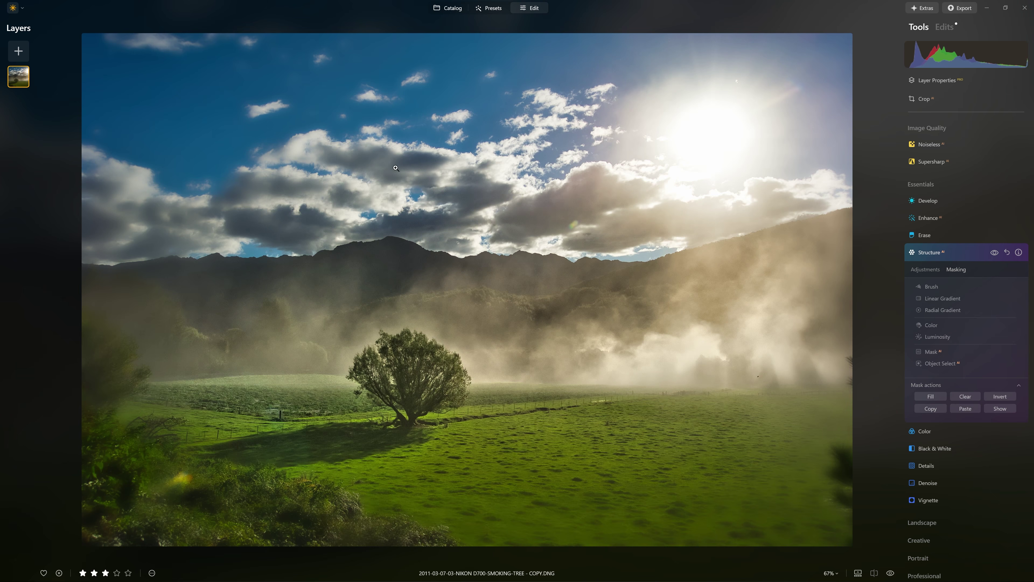
click(1000, 408)
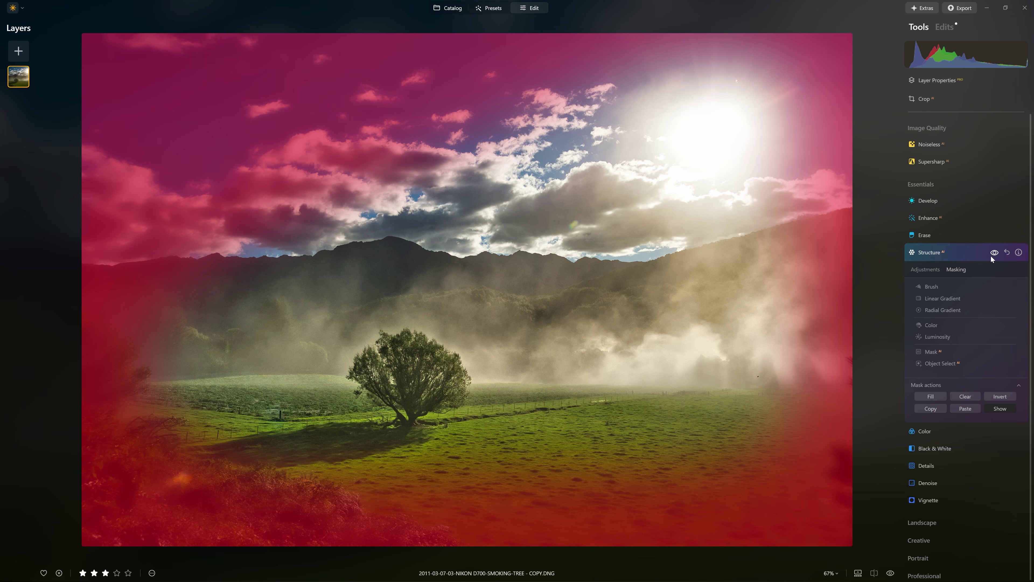
click(1000, 408)
Step: Paint the inverted Structure mask over the sky, hillside mist and grass with brush size 400, softness 100 and strength 50
click(933, 286)
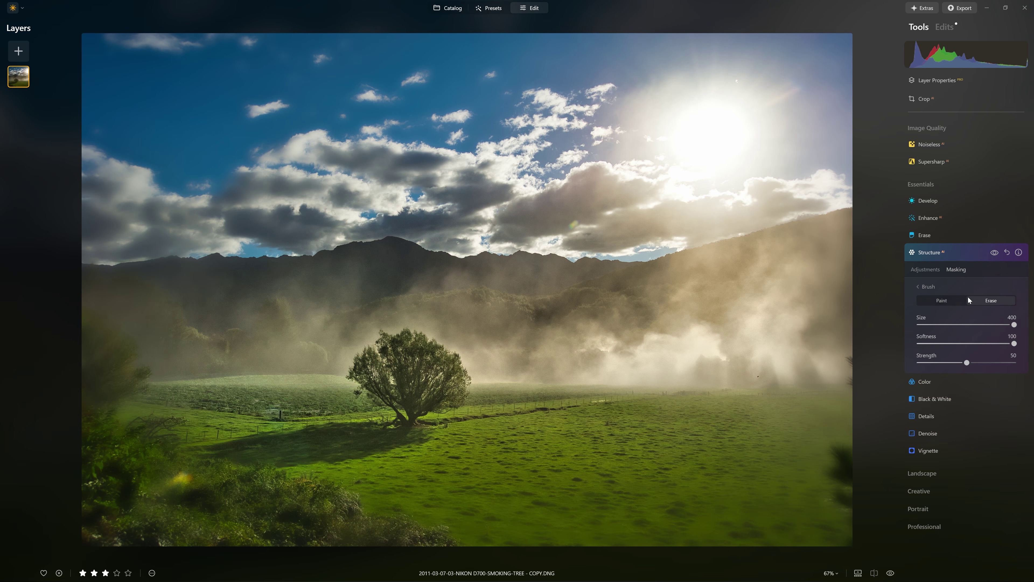
mouse_move(166, 148)
mouse_down()
mouse_move(774, 196)
mouse_move(788, 76)
mouse_move(600, 92)
mouse_move(309, 166)
mouse_move(781, 131)
mouse_move(811, 238)
mouse_up()
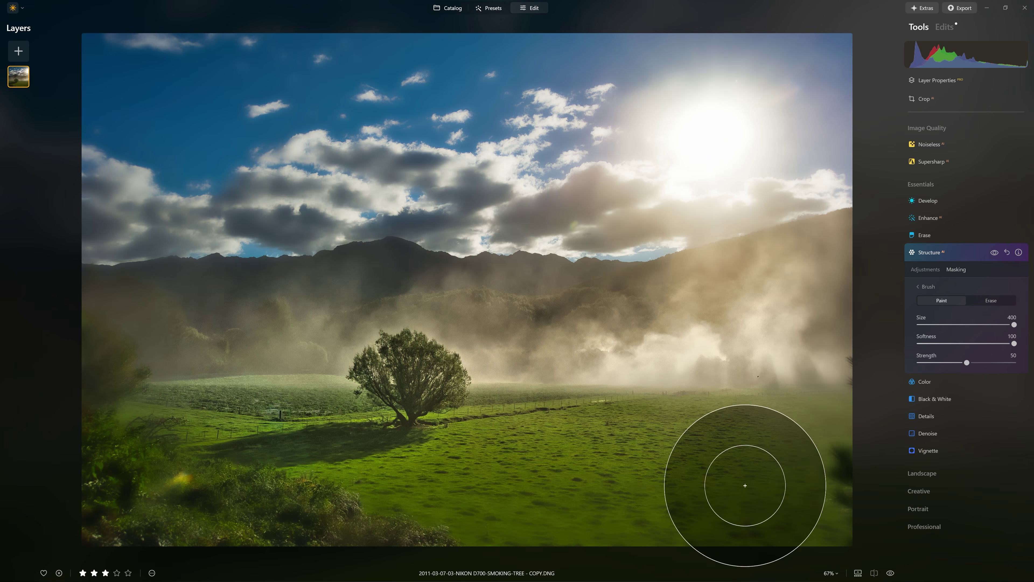
mouse_move(744, 482)
mouse_down()
mouse_move(563, 535)
mouse_move(179, 547)
mouse_move(508, 500)
mouse_up()
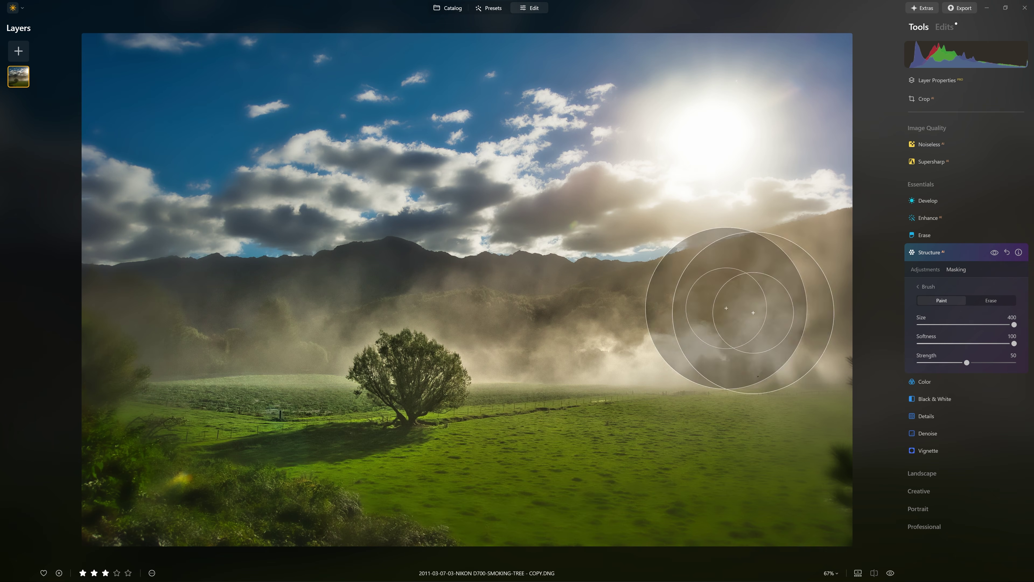
Step: Erase the second Structure mask around the sun with brush strength 80, and close the Structure tool
click(991, 300)
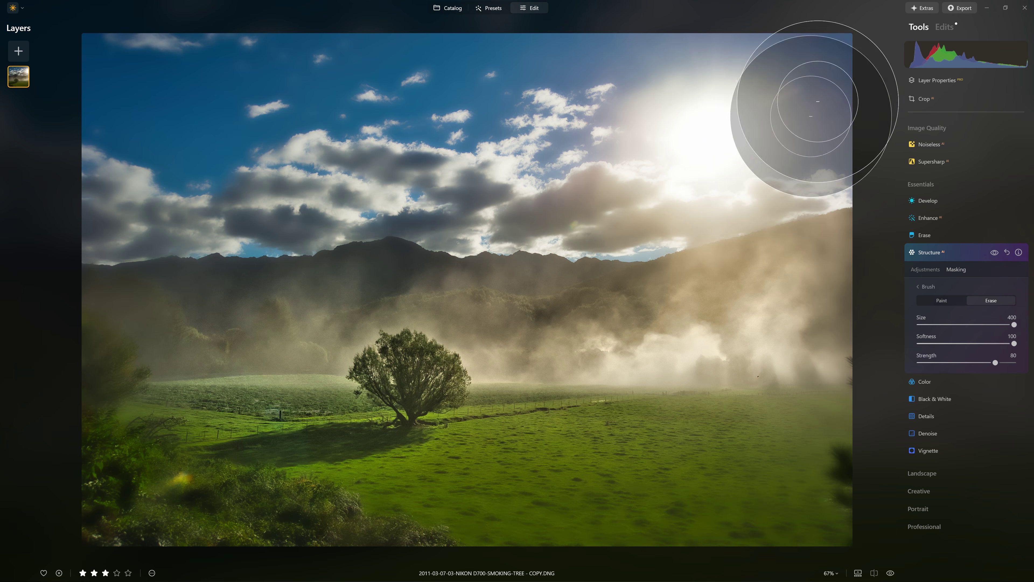
mouse_move(829, 63)
mouse_down()
mouse_move(332, 55)
mouse_move(142, 123)
mouse_move(928, 139)
mouse_move(92, 28)
mouse_move(253, 203)
mouse_move(814, 253)
mouse_move(352, 358)
mouse_move(781, 455)
mouse_move(4, 346)
mouse_move(28, 362)
mouse_move(169, 338)
mouse_move(474, 503)
mouse_move(866, 513)
mouse_move(803, 475)
mouse_move(822, 295)
mouse_move(746, 185)
mouse_move(108, 335)
mouse_move(744, 179)
mouse_up()
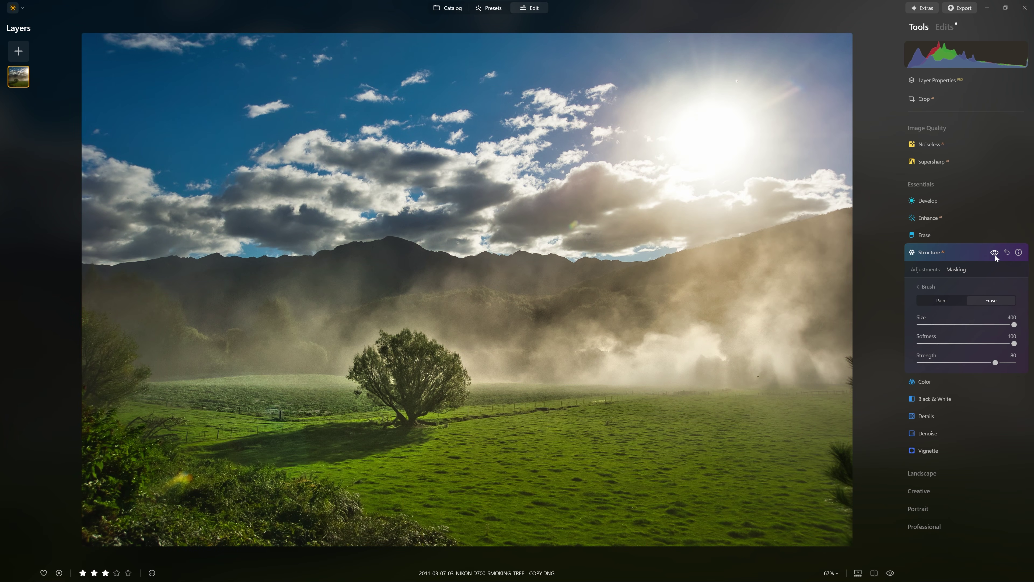
click(1003, 257)
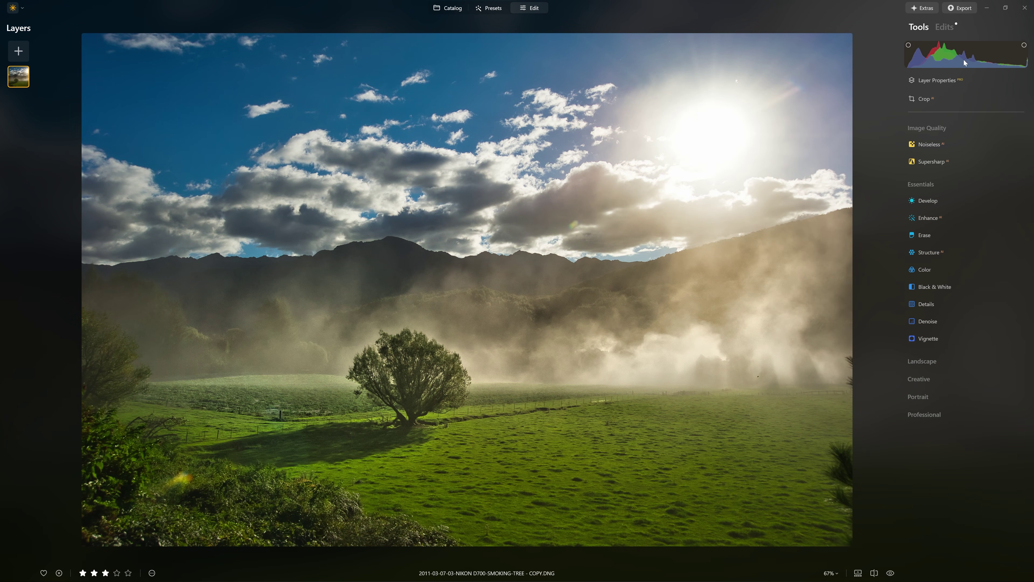
Step: Open the most recent Structure edit in the edit history and compare the sky with it off and on at different zoom levels
click(952, 28)
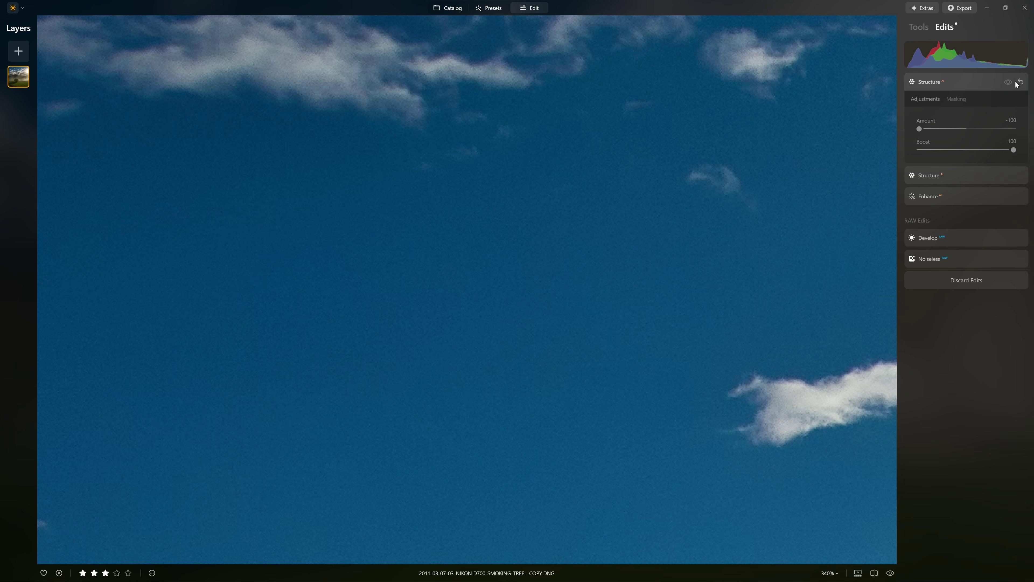
scroll(767, 256, down, 2)
scroll(768, 256, down, 4)
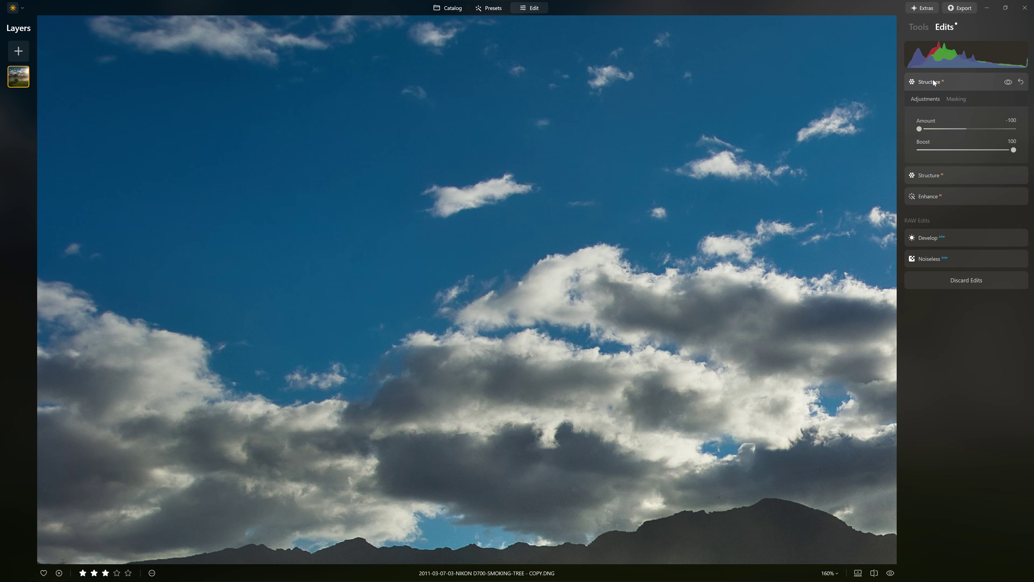
click(1009, 83)
click(1009, 82)
click(1012, 82)
click(1013, 82)
scroll(617, 249, down, 5)
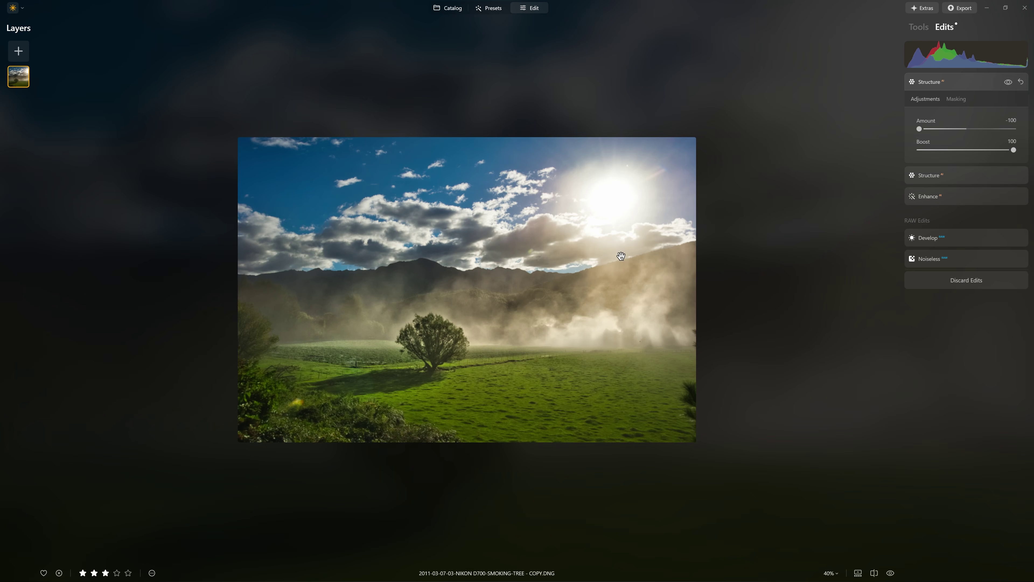
Step: Close the open Structure edit and add a Vignette with its Amount at -100
scroll(441, 308, up, 2)
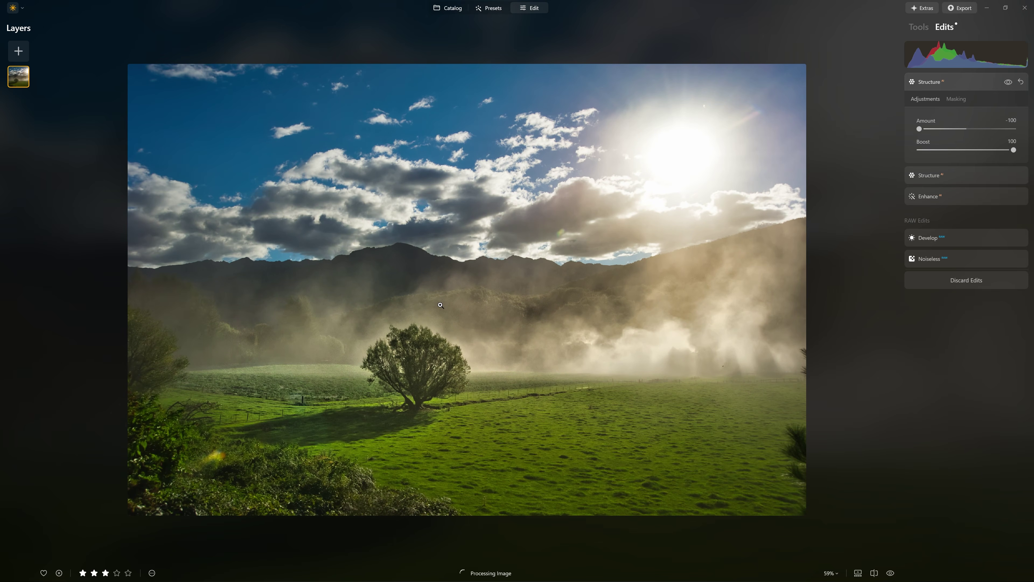
scroll(440, 305, up, 1)
click(975, 81)
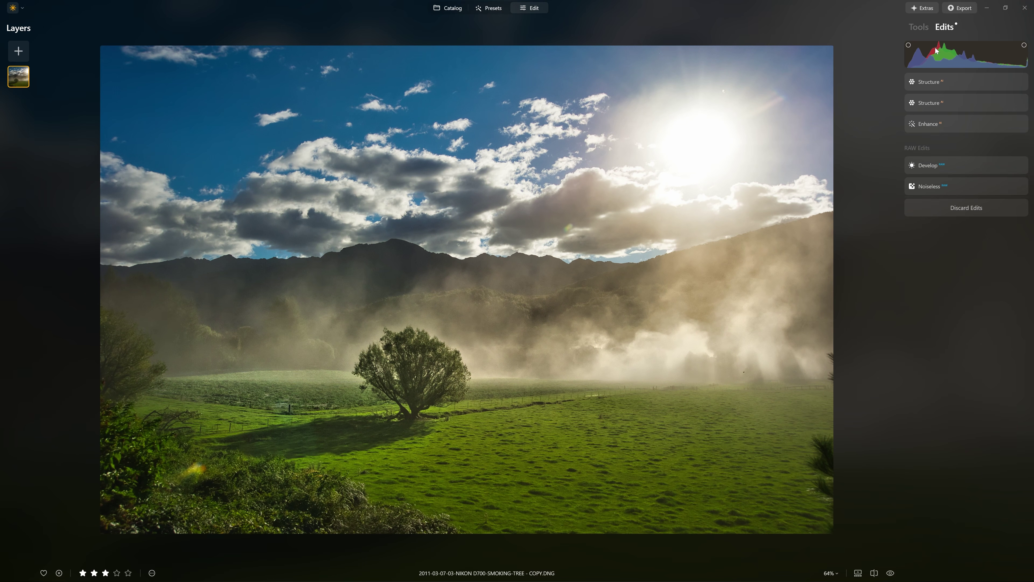
click(919, 29)
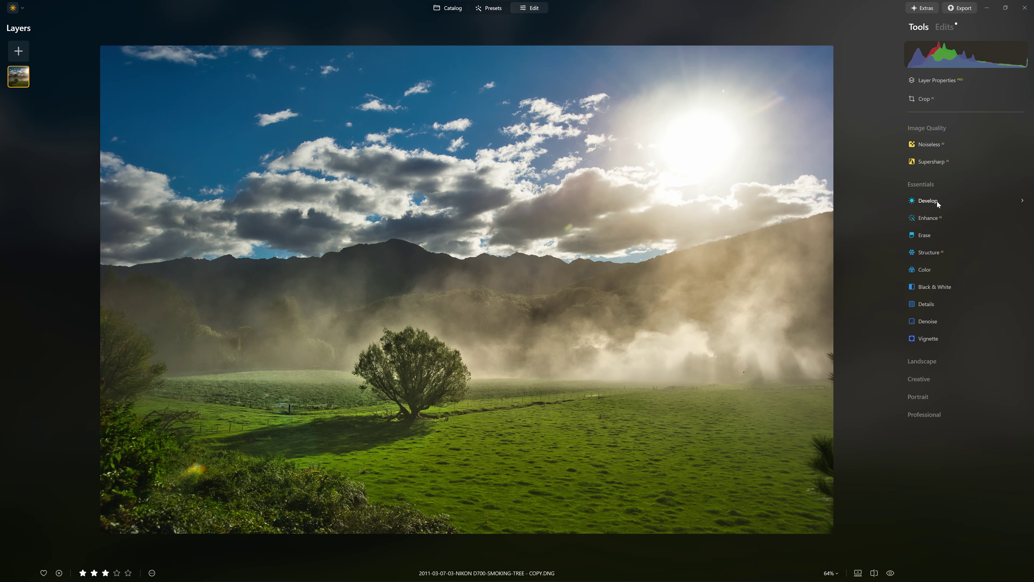
click(931, 341)
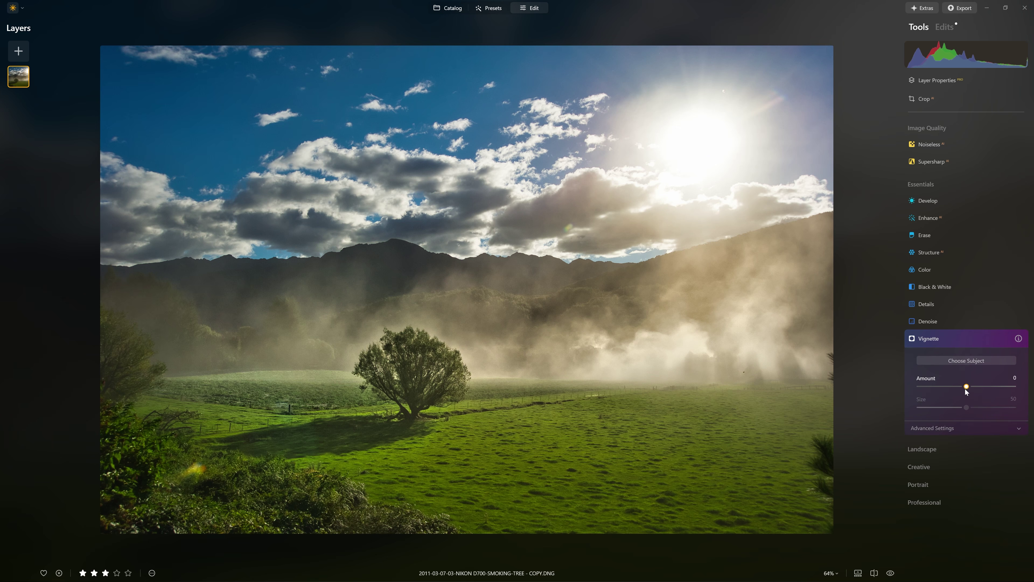
drag(966, 391, 912, 395)
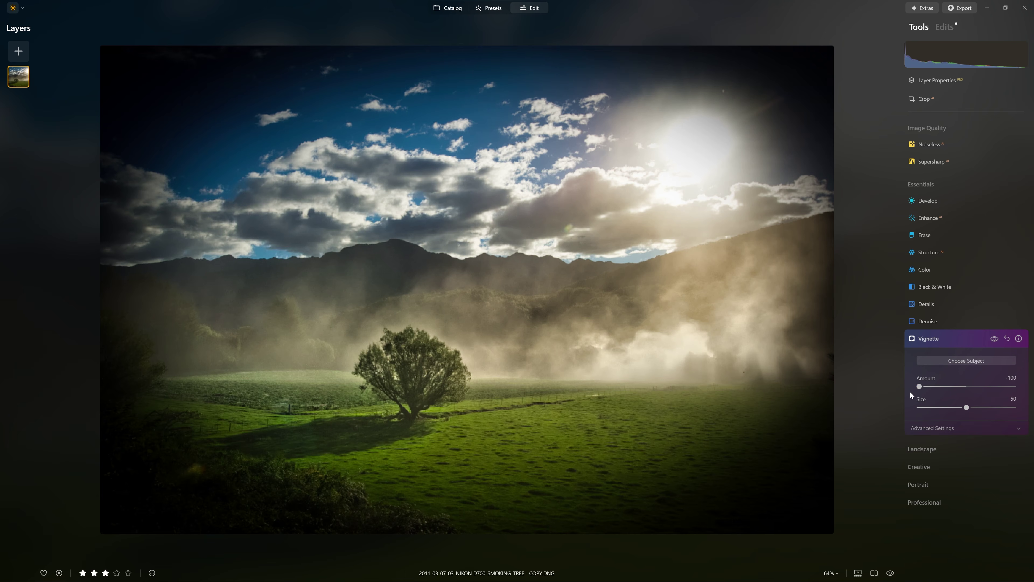
Step: Set the vignette's advanced settings to Roundness 21, Feather 100 and Inner Light 10
click(990, 344)
click(933, 428)
drag(966, 464, 1014, 485)
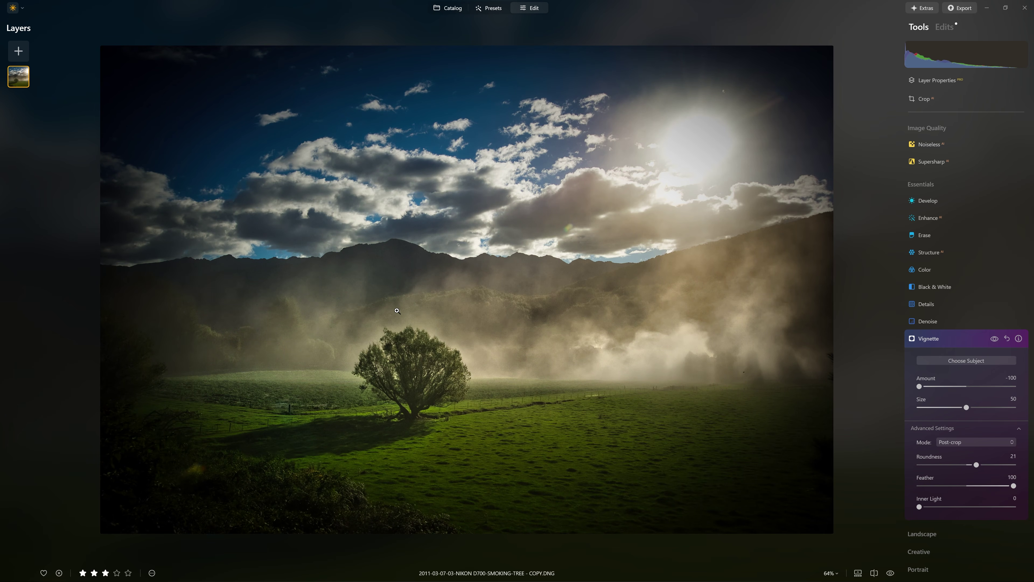
drag(919, 507, 935, 502)
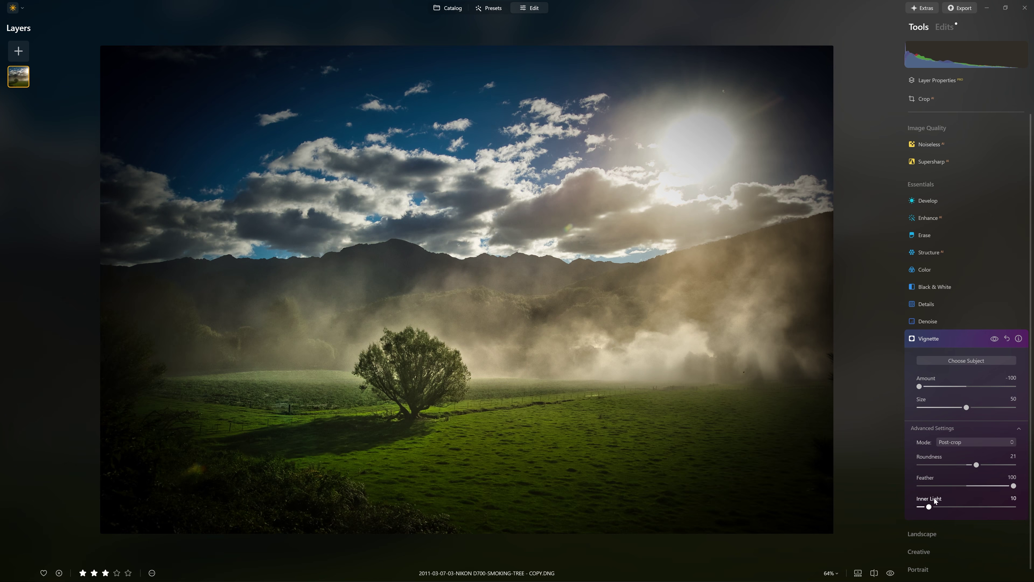
Step: Try several subject points for the vignette and centre it just below the mountain ridge, between the tree and the sun
click(984, 361)
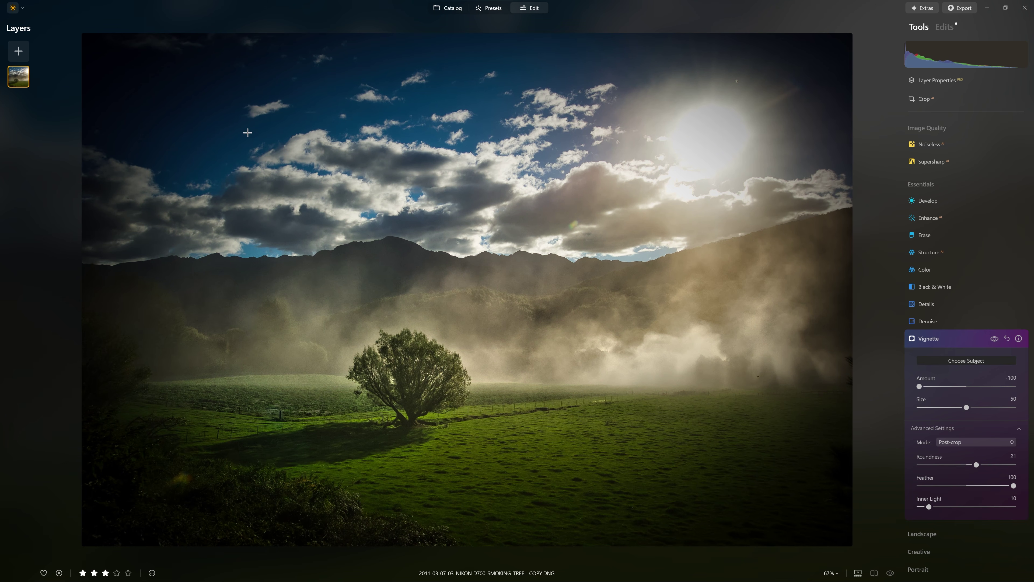
click(196, 119)
click(227, 354)
click(721, 478)
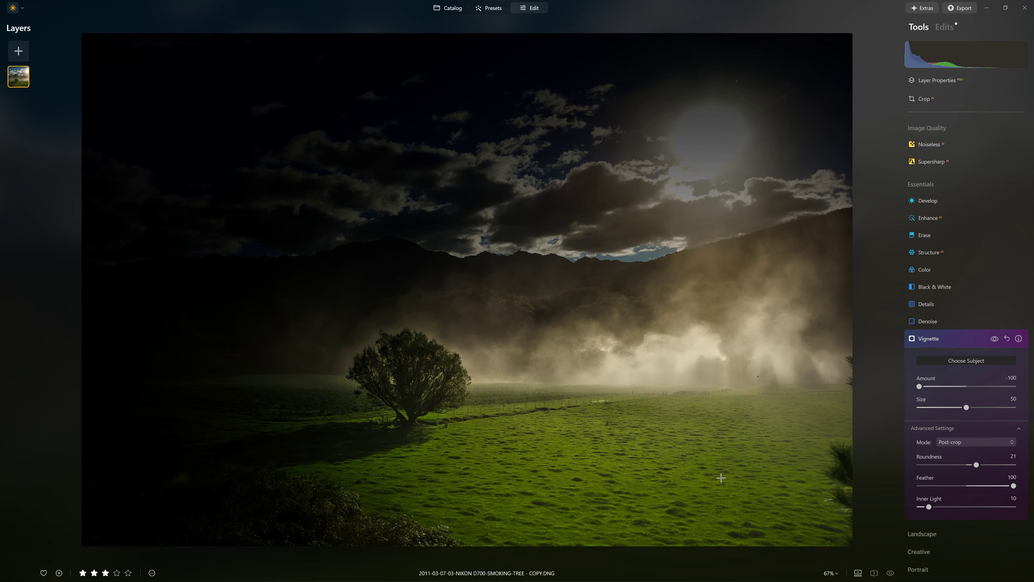
click(775, 167)
click(354, 96)
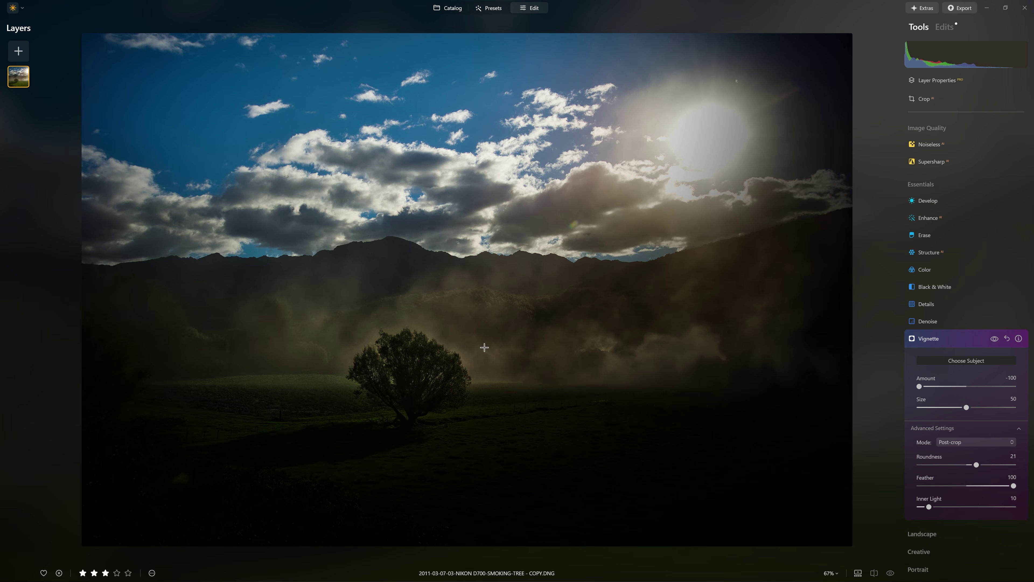
click(566, 276)
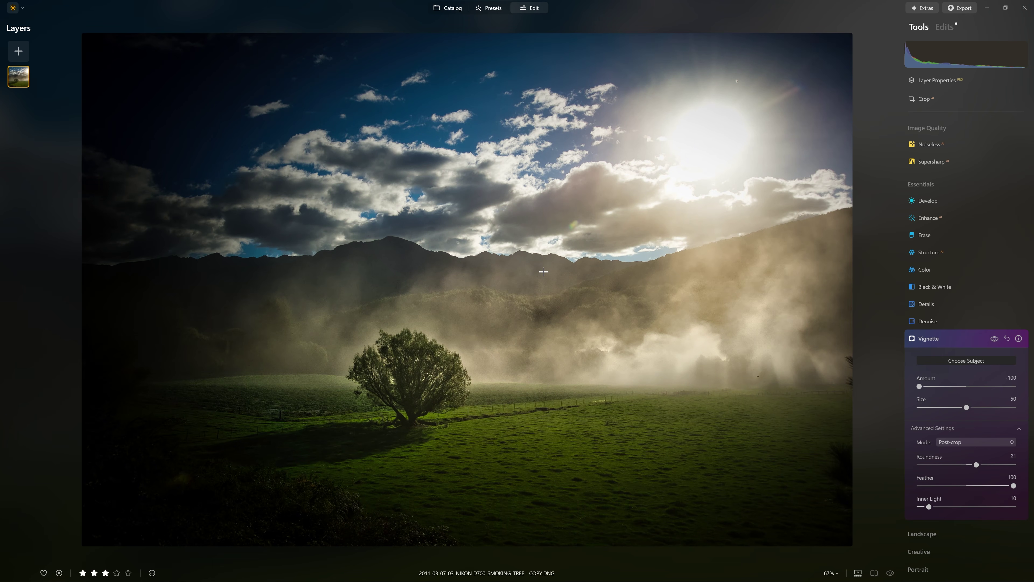
Step: Set the vignette's Size to 81 and Amount to -64, and compare the photo with the vignette off and on
click(970, 407)
drag(969, 407, 997, 408)
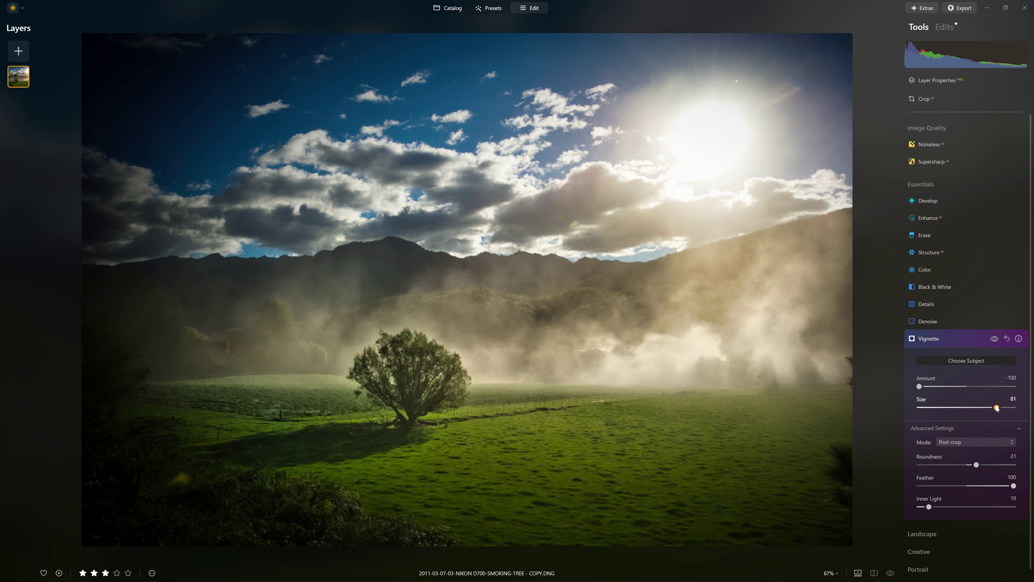
mouse_move(920, 387)
mouse_down()
mouse_move(955, 391)
mouse_move(935, 389)
mouse_up()
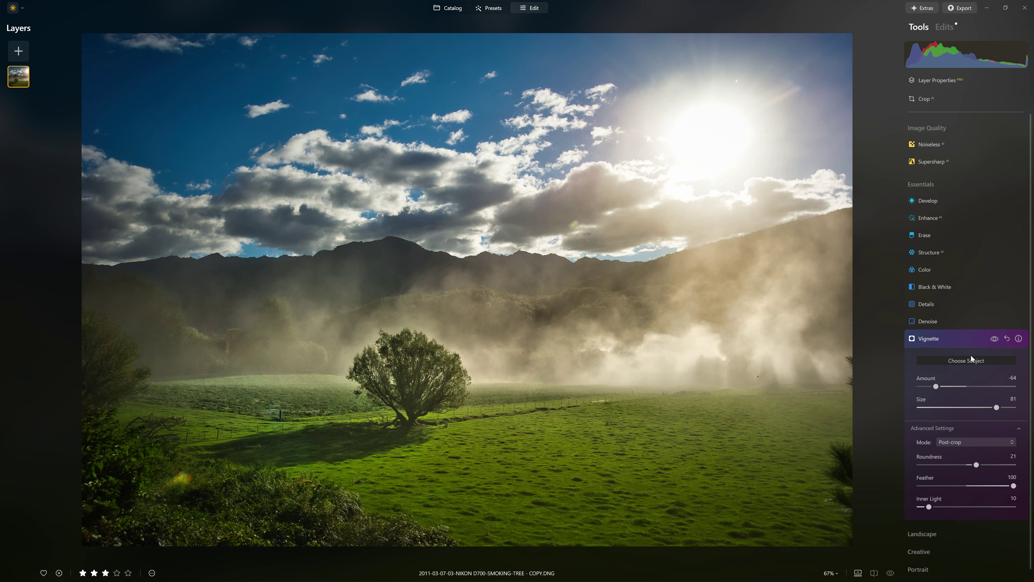
click(994, 338)
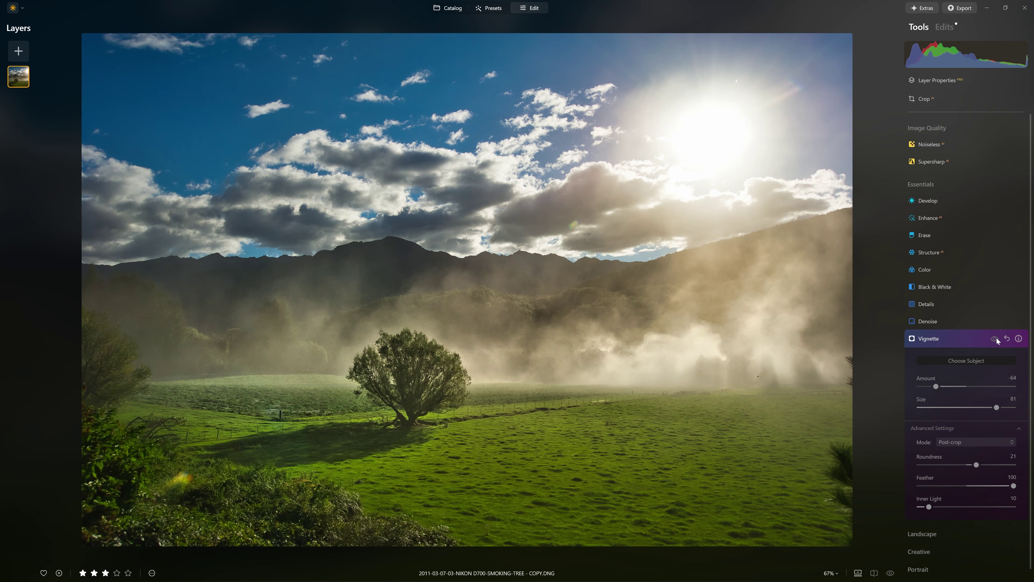
click(995, 339)
click(995, 339)
click(996, 339)
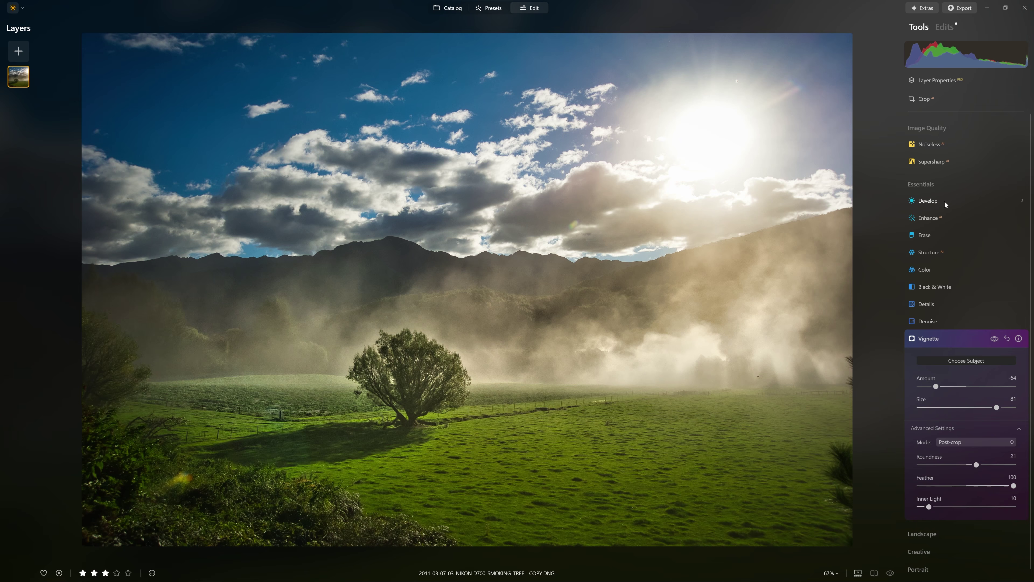
click(932, 234)
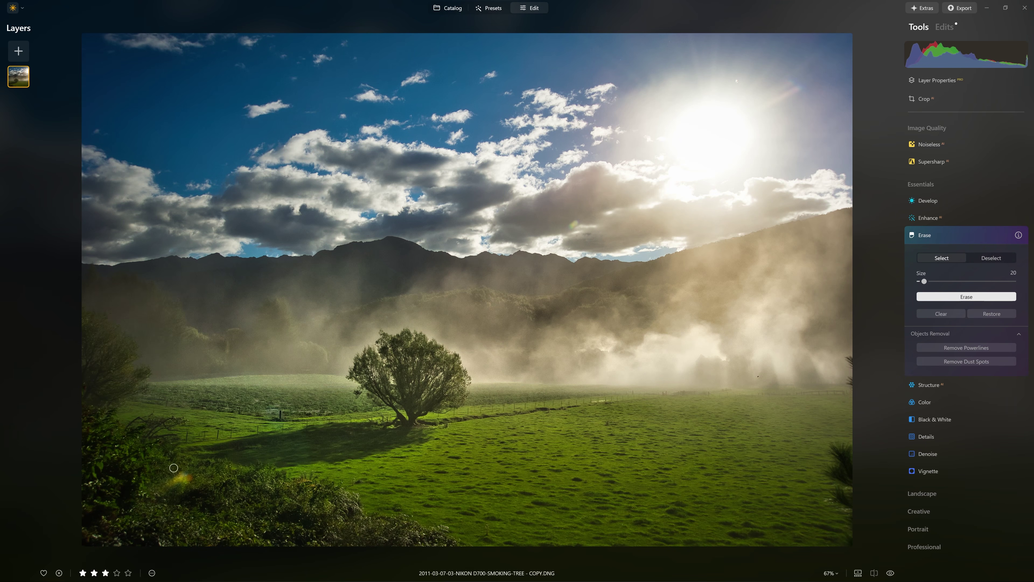
mouse_move(190, 464)
mouse_down()
mouse_move(143, 487)
mouse_move(176, 506)
mouse_move(206, 489)
mouse_move(194, 466)
mouse_up()
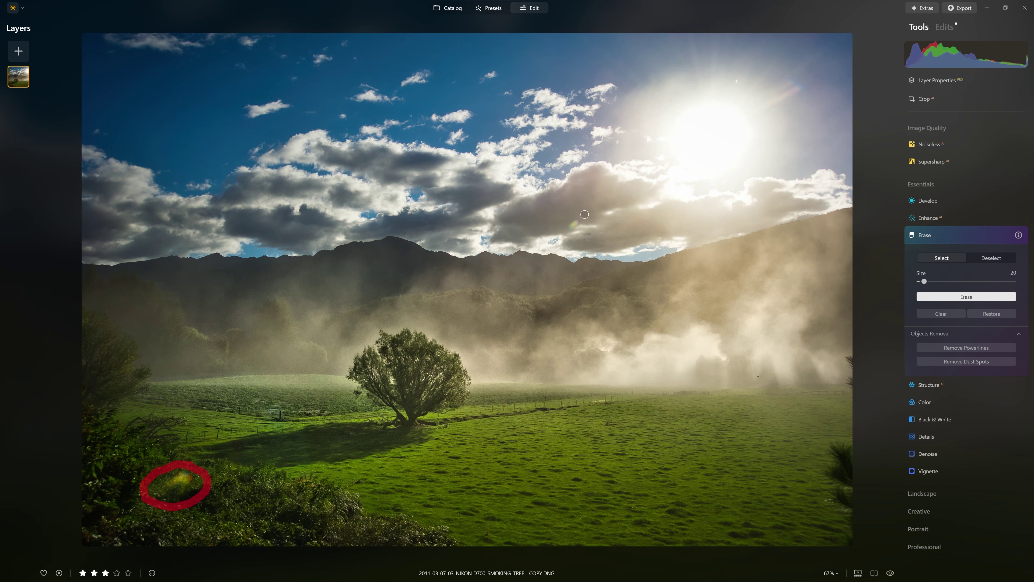
mouse_move(586, 212)
mouse_down()
mouse_move(560, 226)
mouse_move(568, 235)
mouse_move(587, 212)
mouse_up()
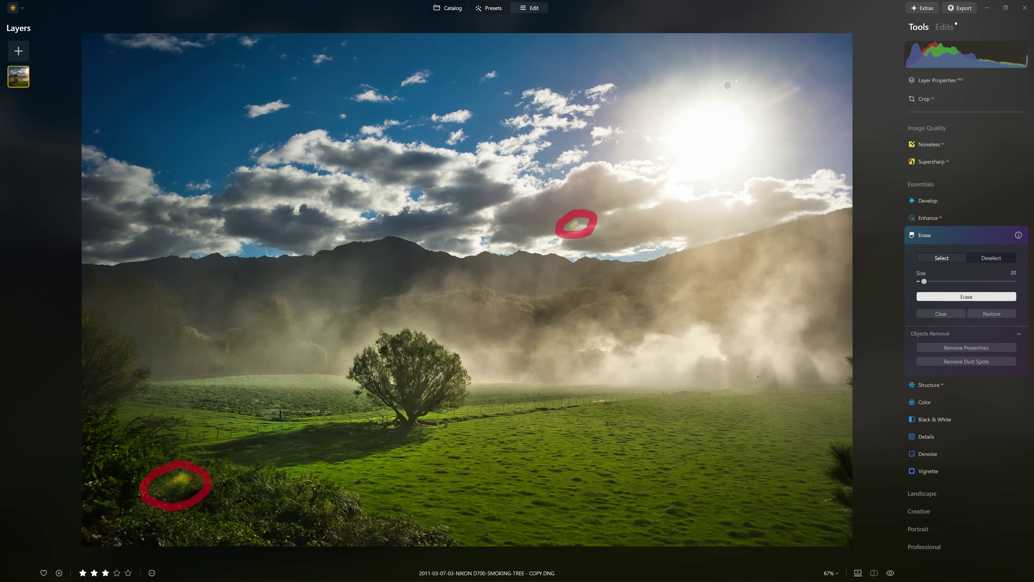
mouse_move(737, 68)
mouse_down()
mouse_move(729, 77)
mouse_move(739, 91)
mouse_up()
mouse_move(229, 114)
mouse_down()
mouse_move(271, 117)
mouse_move(297, 101)
mouse_move(343, 129)
mouse_move(345, 108)
mouse_up()
mouse_move(387, 76)
mouse_down()
mouse_move(365, 78)
mouse_move(401, 102)
mouse_move(386, 77)
mouse_move(428, 65)
mouse_move(431, 94)
mouse_move(442, 70)
mouse_move(503, 80)
mouse_move(496, 62)
mouse_up()
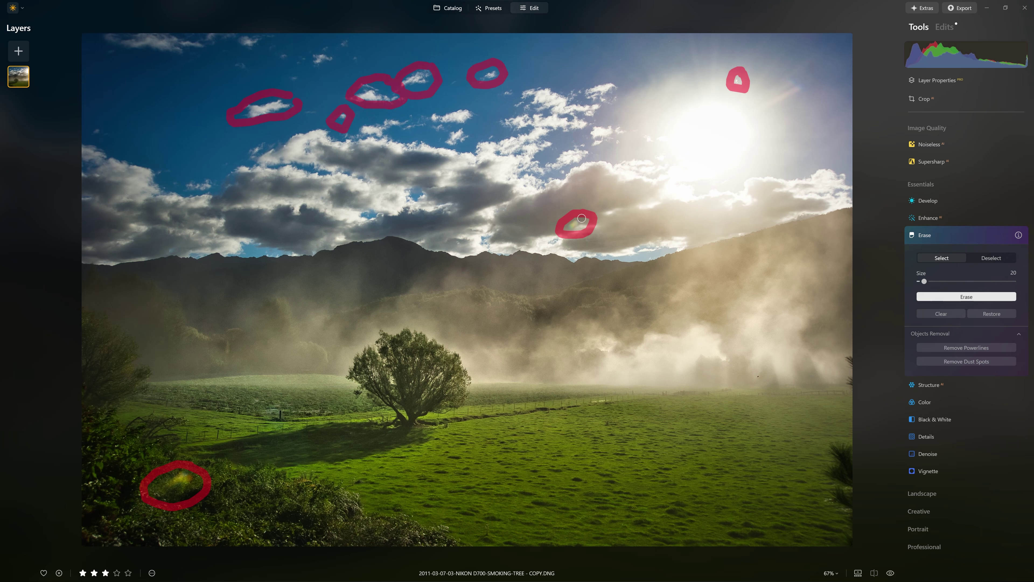
mouse_move(582, 218)
mouse_down()
mouse_move(569, 222)
mouse_move(593, 239)
mouse_up()
mouse_move(853, 346)
mouse_down()
mouse_move(838, 375)
mouse_move(854, 401)
mouse_up()
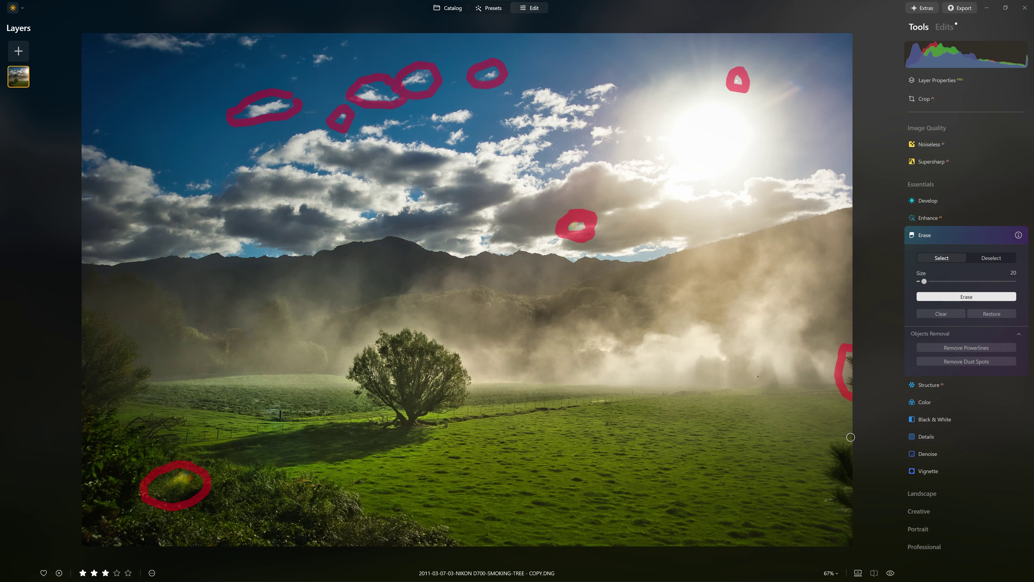
mouse_move(851, 437)
mouse_down()
mouse_move(829, 428)
mouse_move(817, 481)
mouse_up()
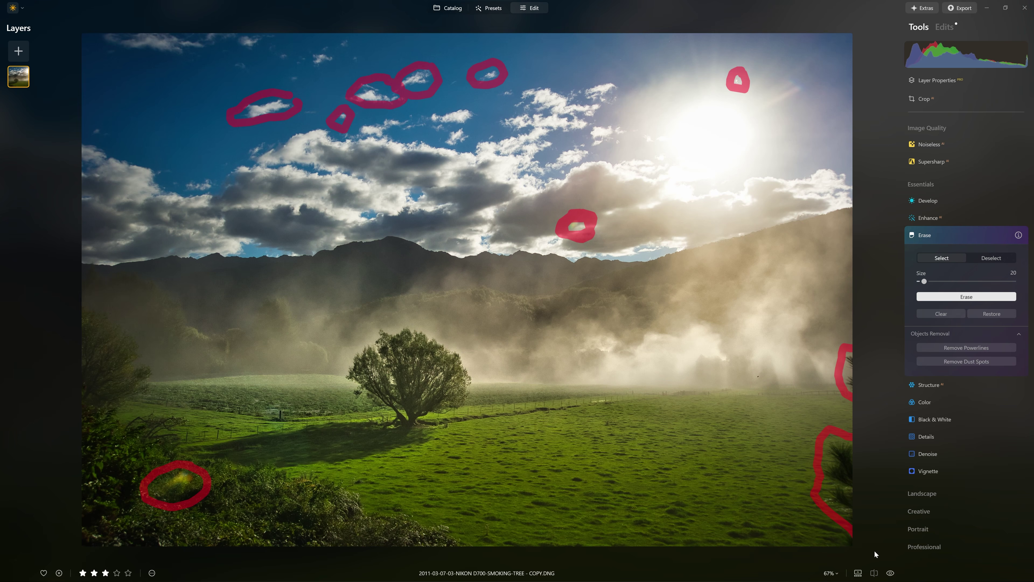
click(951, 237)
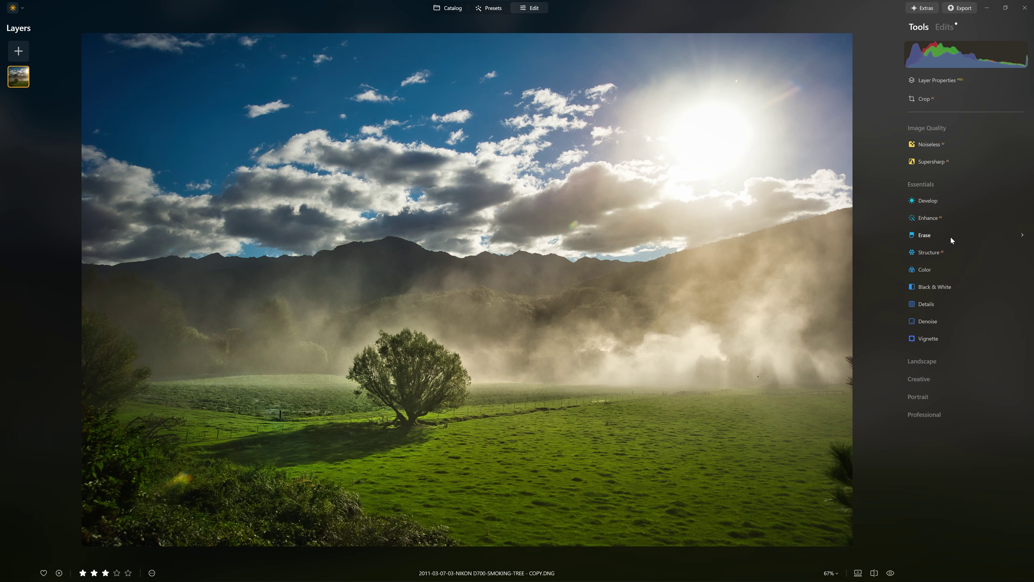
Step: Erase the lens flare on the foreground bushes and the flare spots in the clouds beside the sun with brush size 20
click(951, 236)
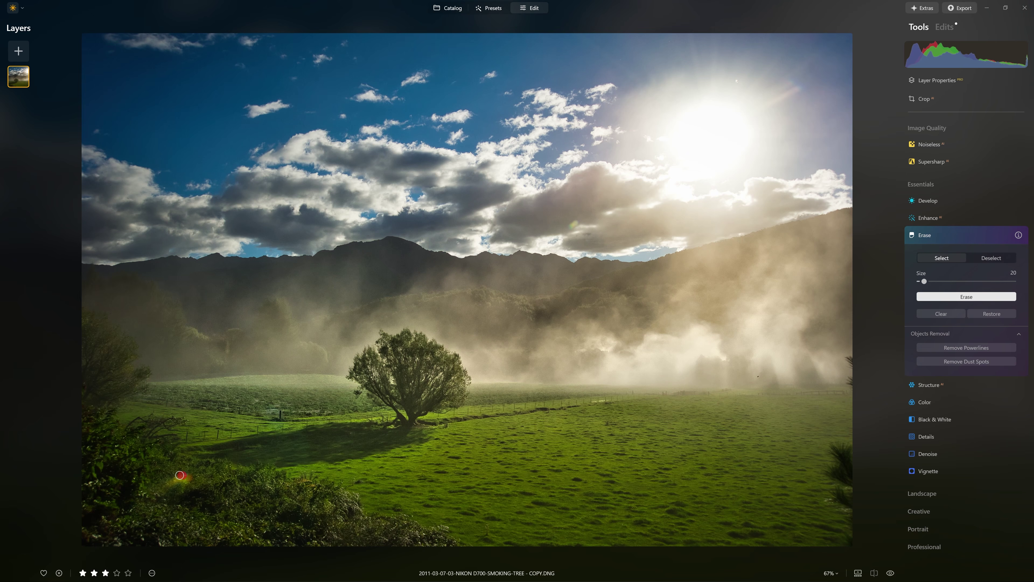
mouse_move(180, 475)
mouse_down()
mouse_move(165, 484)
mouse_move(191, 483)
mouse_up()
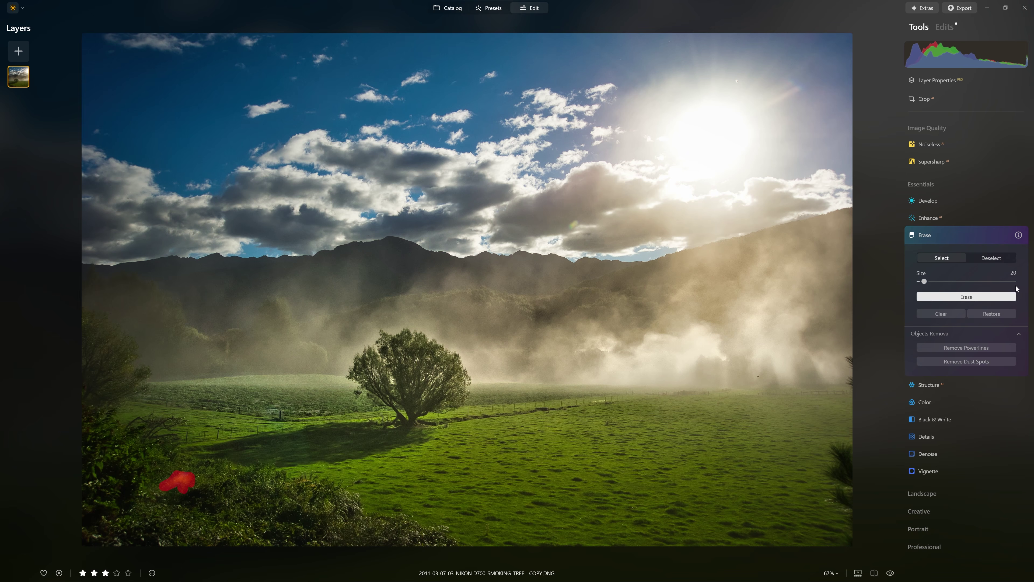
click(1013, 297)
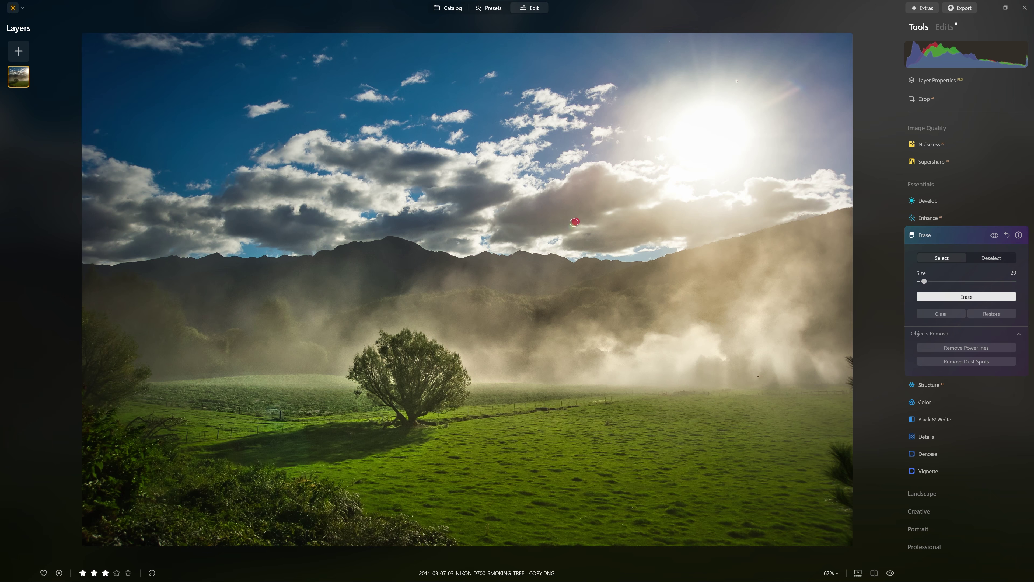
drag(574, 222, 570, 227)
click(974, 297)
drag(585, 235, 594, 236)
click(966, 296)
click(957, 300)
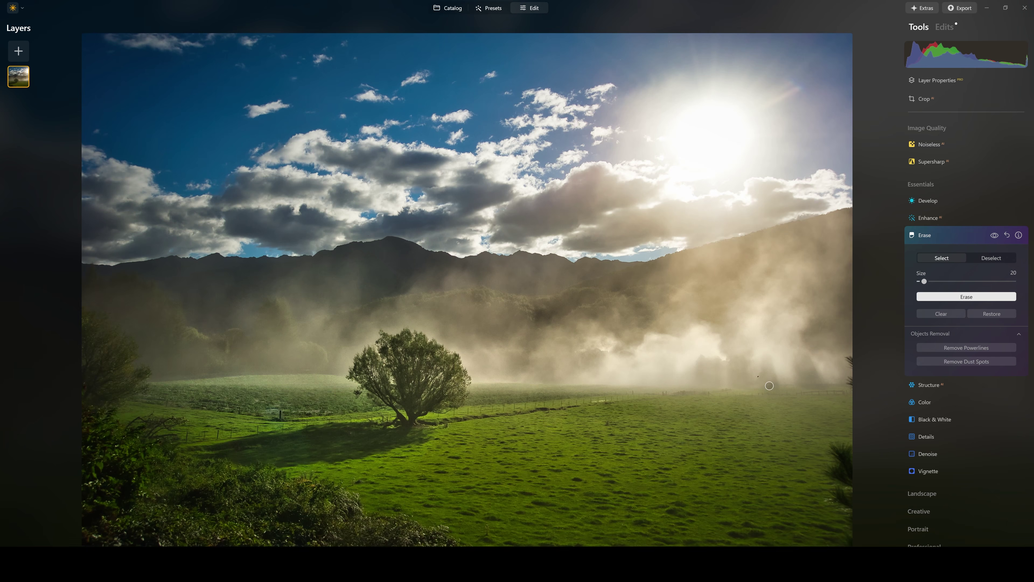
Step: Erase the small dark spot in the mist and the upper branch tips intruding at the photo's right edge
click(757, 377)
click(964, 296)
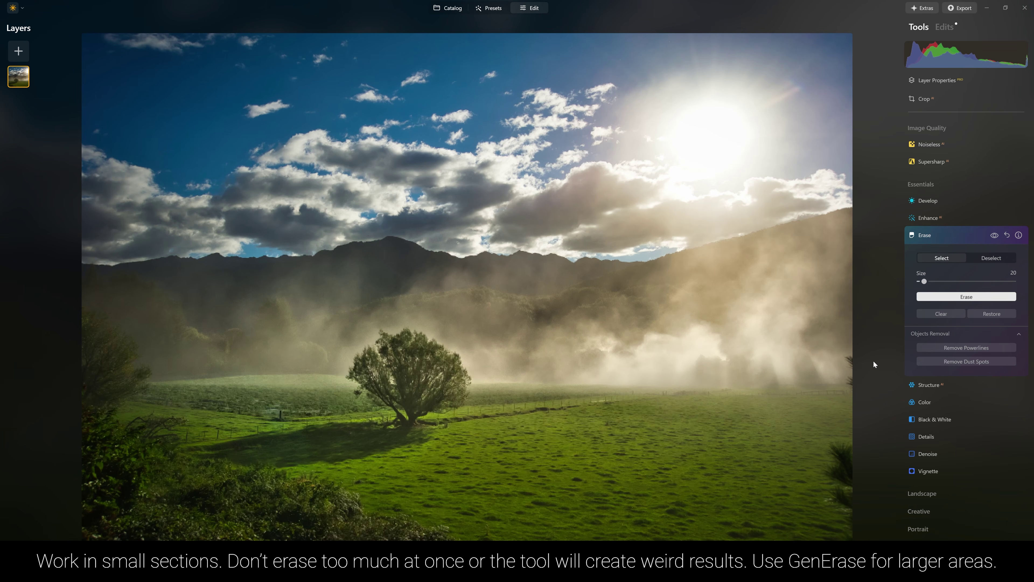
drag(852, 367, 847, 379)
click(953, 300)
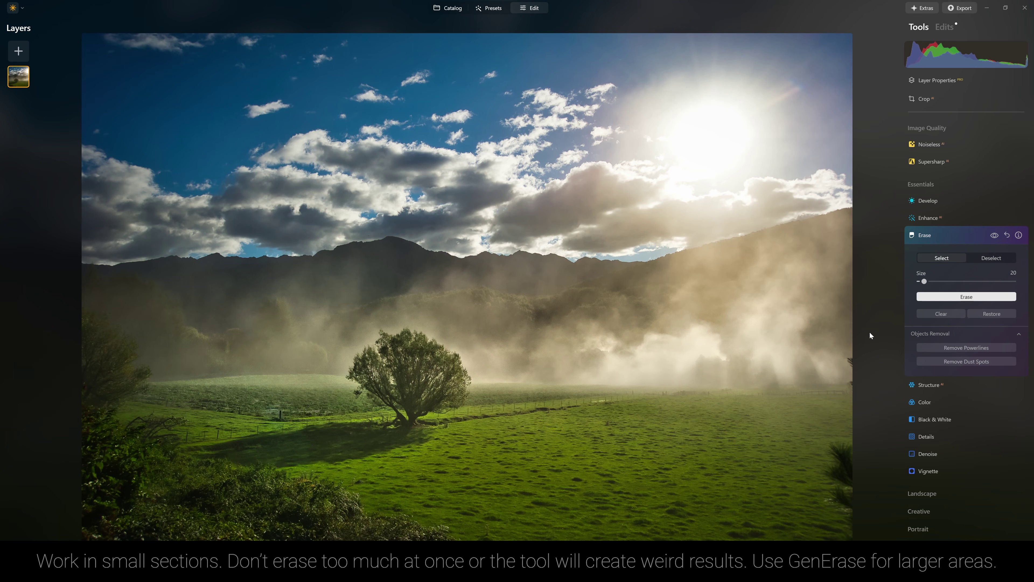
drag(847, 360, 853, 364)
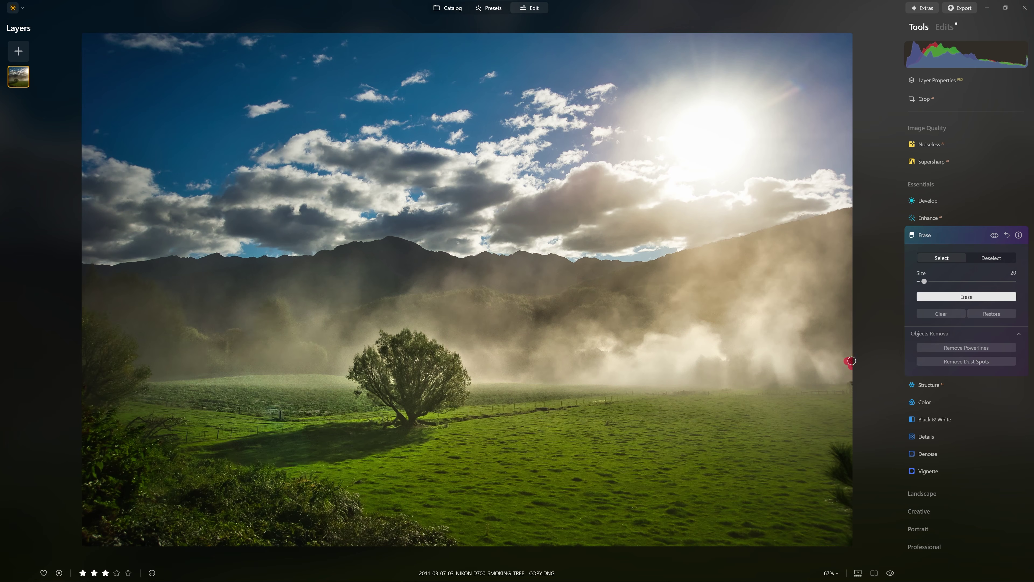
click(966, 298)
click(944, 299)
Step: Erase the small isolated clouds in the blue sky and the cloud in the photo's upper-left corner with brush size 68
scroll(460, 131, up, 5)
drag(249, 109, 280, 105)
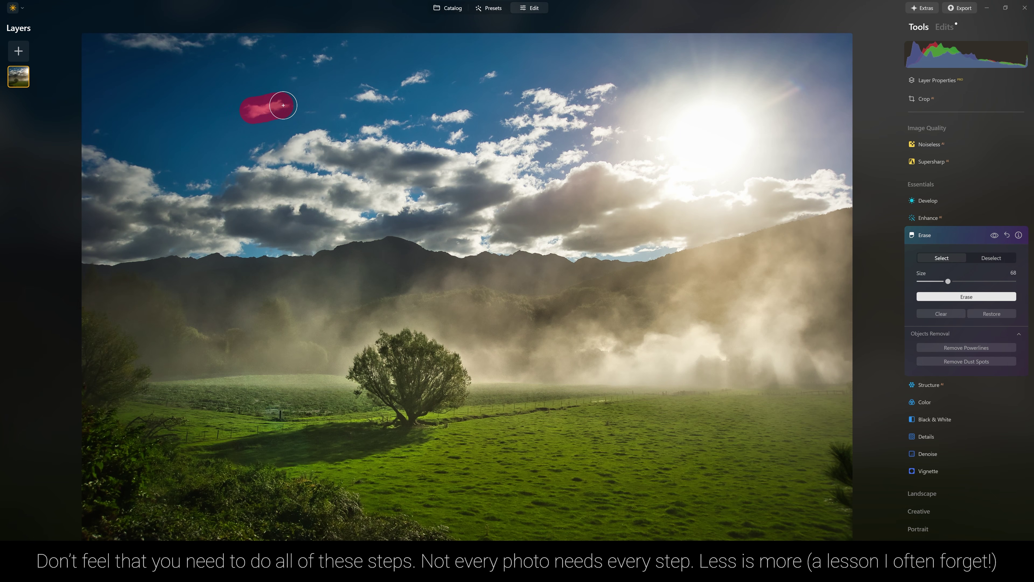
click(967, 297)
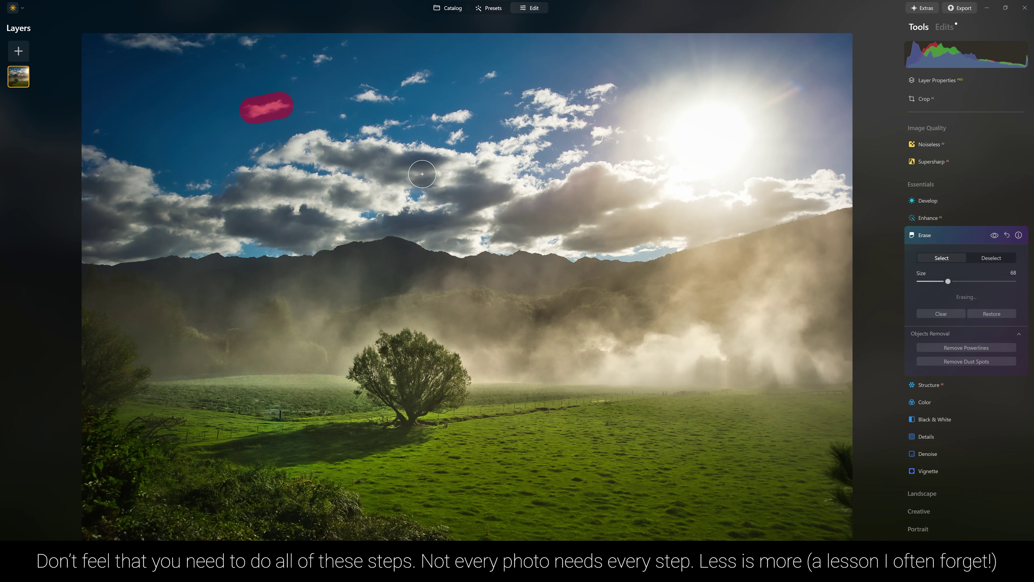
click(492, 75)
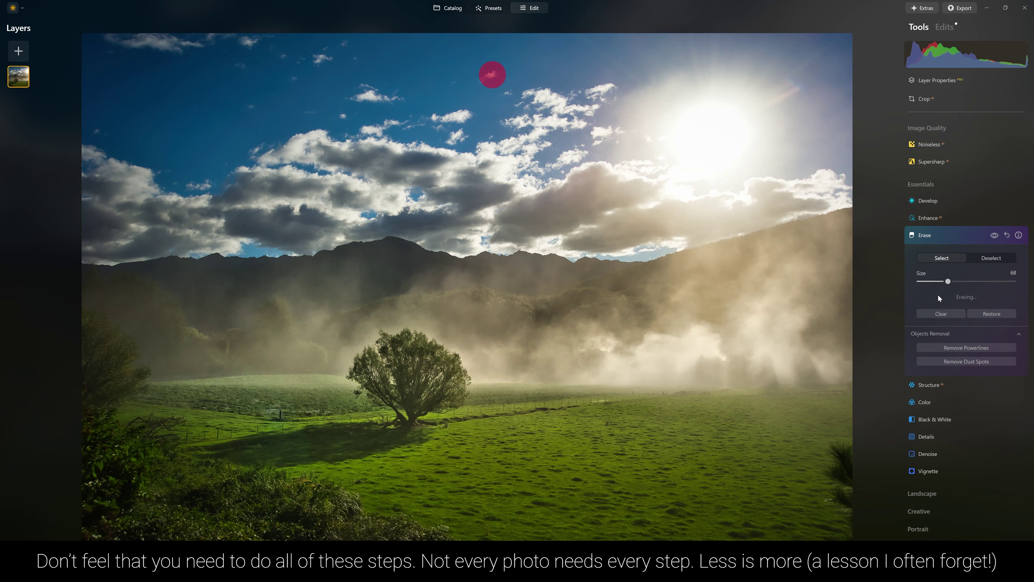
click(938, 295)
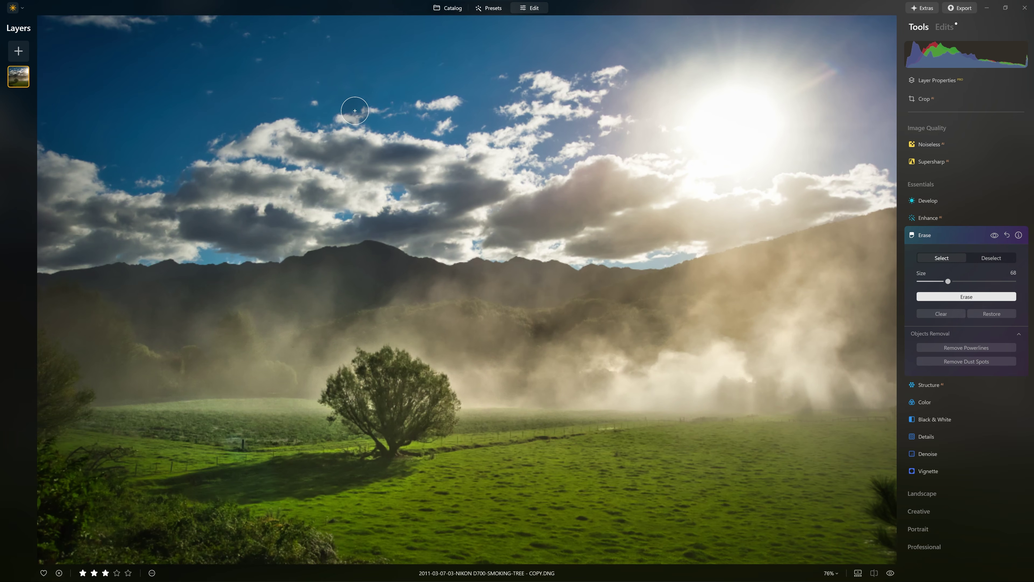
click(311, 102)
click(937, 297)
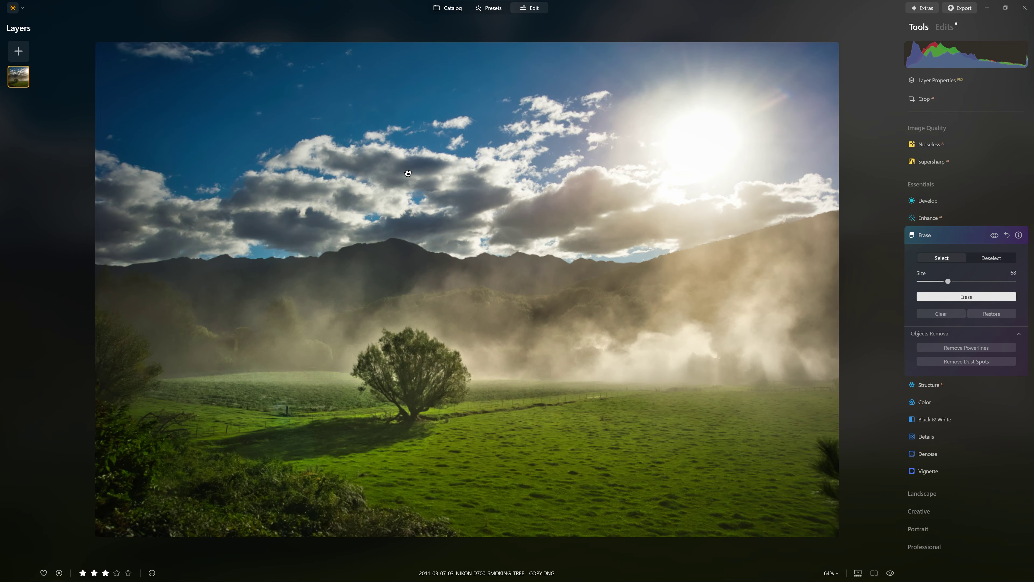
mouse_move(263, 49)
mouse_down()
mouse_move(222, 40)
mouse_move(204, 56)
mouse_move(125, 43)
mouse_move(222, 52)
mouse_up()
click(966, 297)
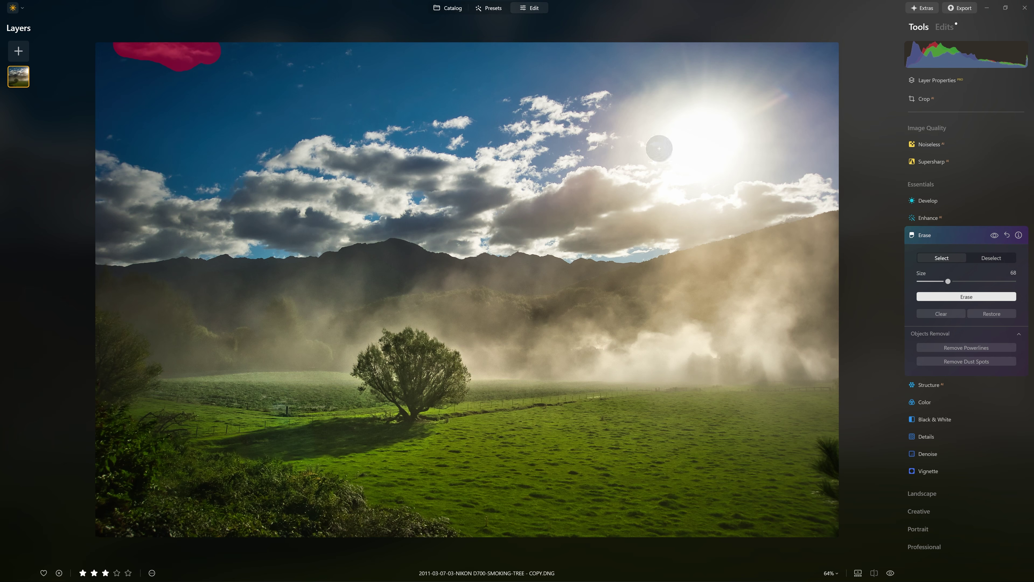
Step: Erase the masked upper-left cloud and two small cloud remnants near the top of the blue sky, using brush size 32 for the remnants
click(980, 297)
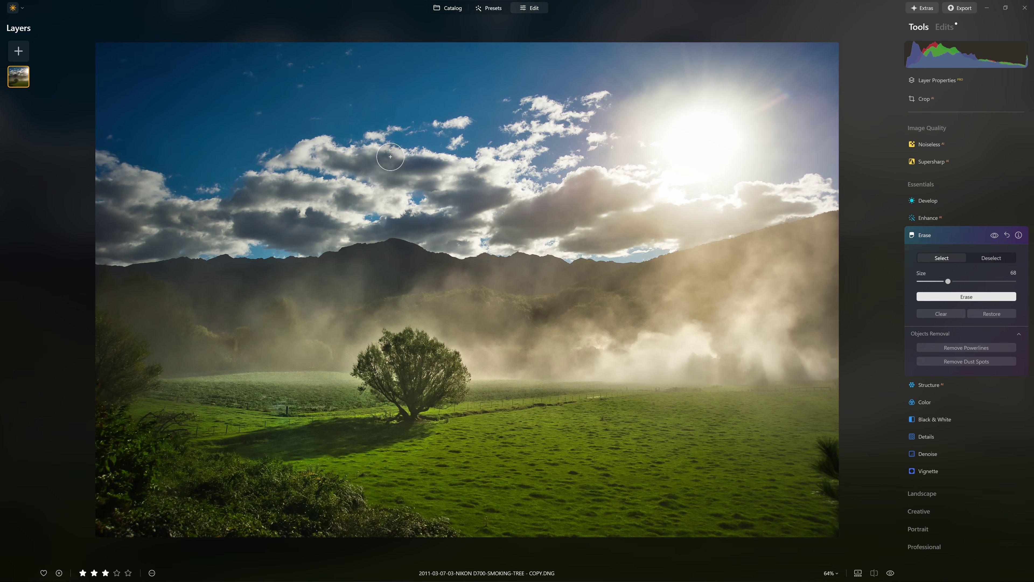
key(bracketleft)
key(bracketleft)
key(bracketleft)
key(bracketleft)
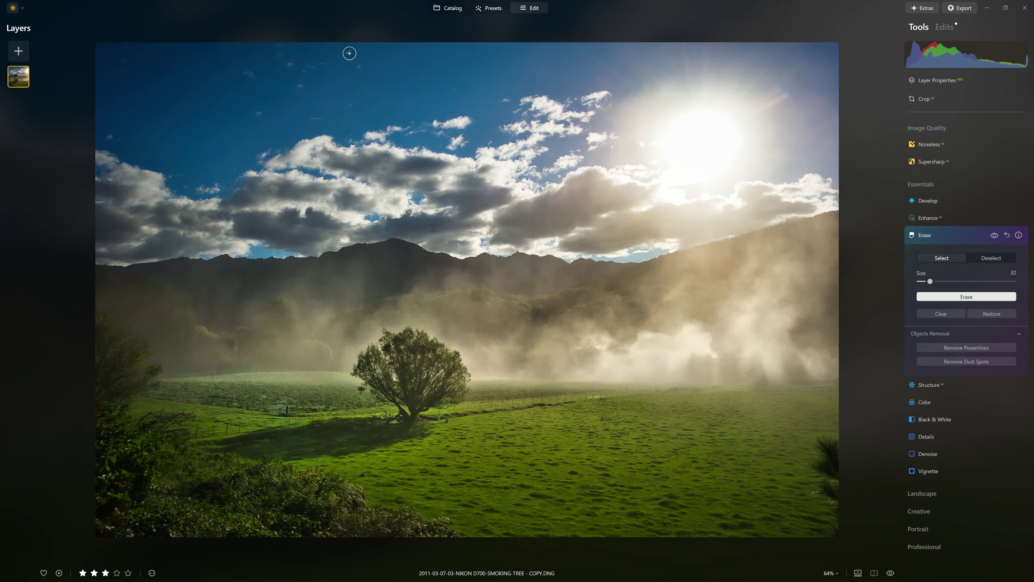
click(349, 50)
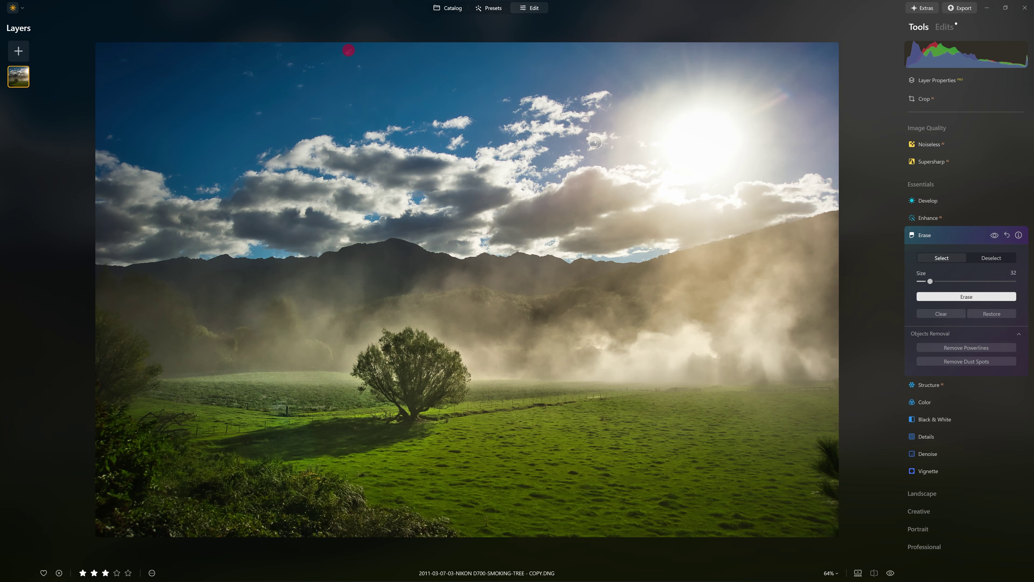
click(962, 296)
click(362, 67)
click(1001, 298)
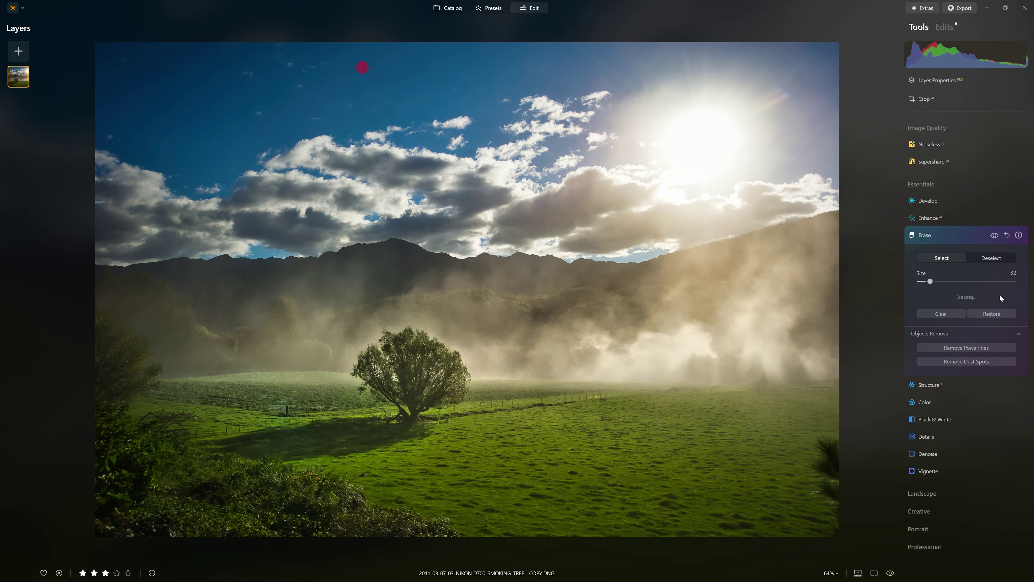
Step: Erase the remaining faint cloud wisps scattered across the upper-left blue sky
click(299, 88)
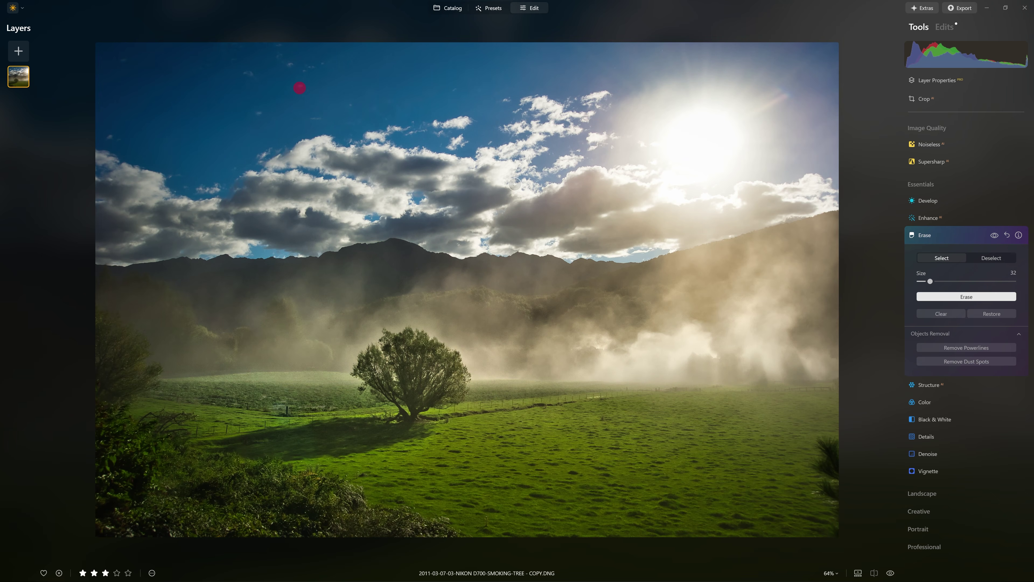
click(958, 294)
click(245, 71)
click(973, 296)
drag(304, 70, 332, 60)
click(981, 296)
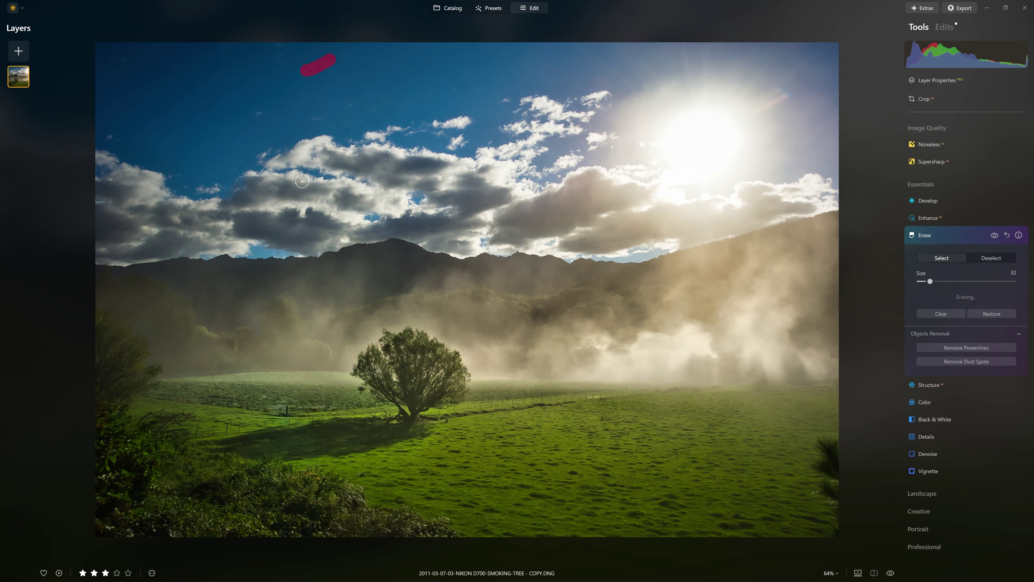
click(256, 113)
click(1013, 297)
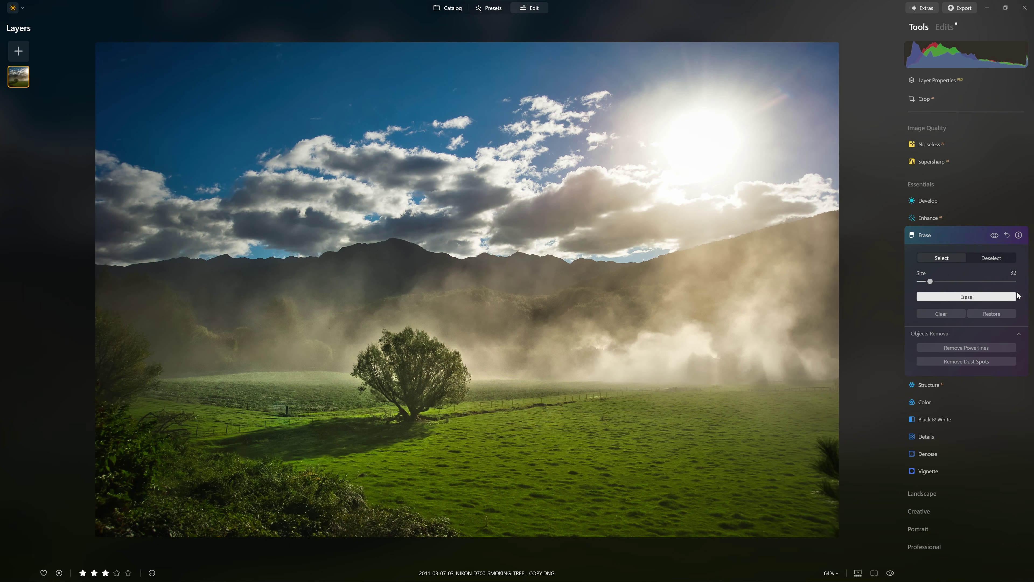
Step: Compare the photo with the Erase edits off and on
click(994, 237)
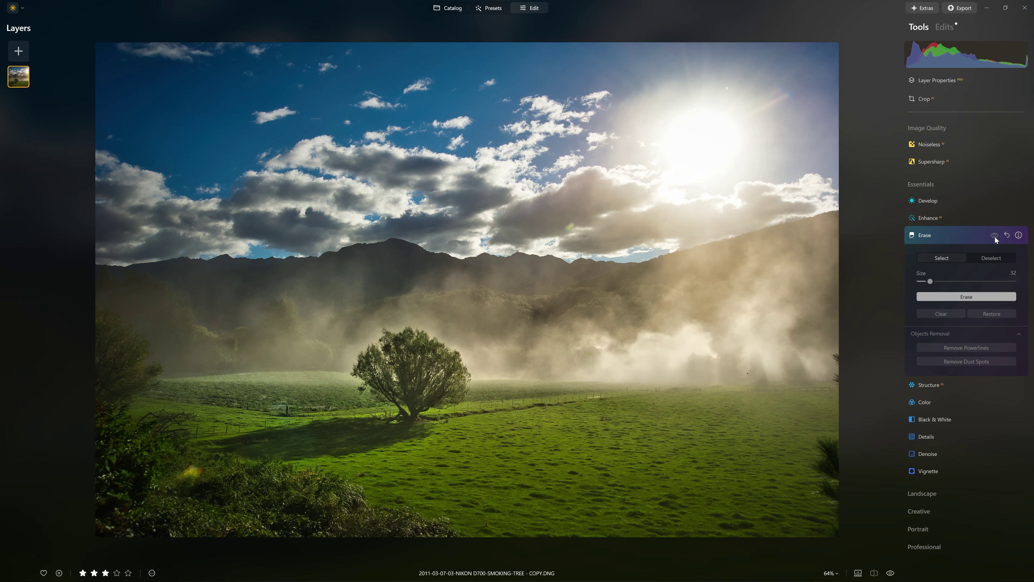
click(995, 236)
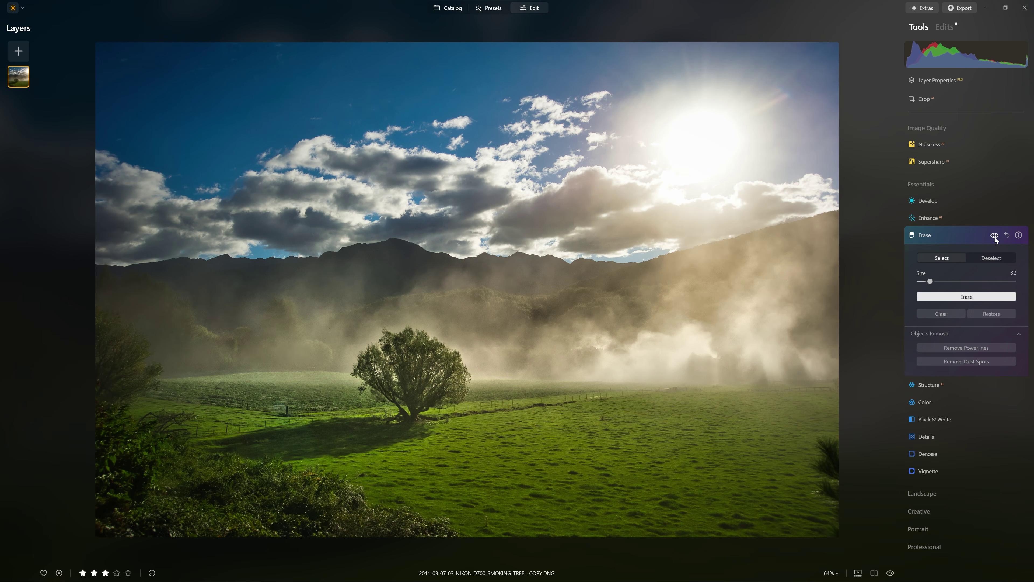
click(995, 237)
click(995, 236)
click(994, 236)
click(995, 237)
click(994, 237)
click(995, 237)
click(995, 237)
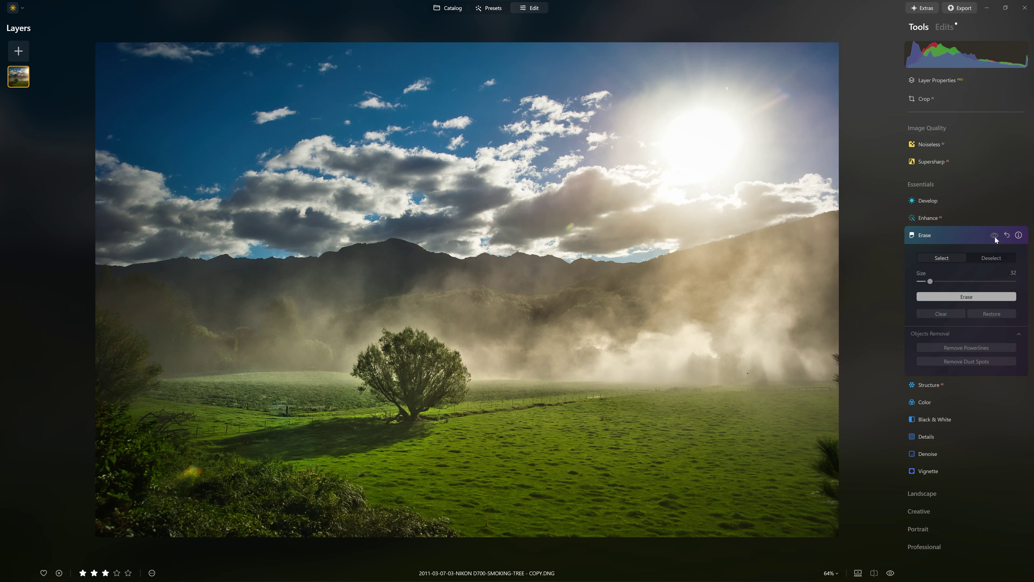
click(995, 237)
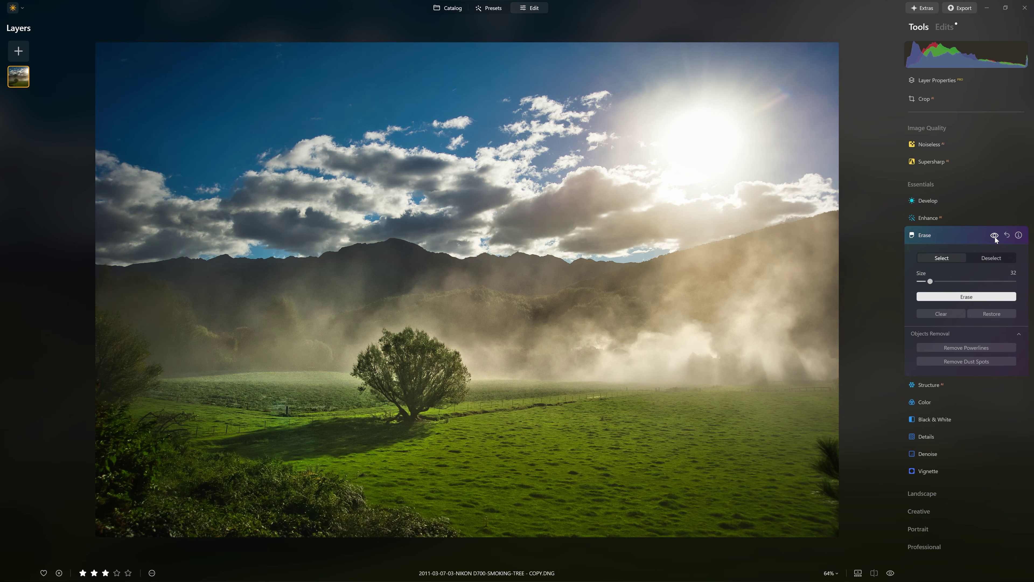
click(994, 237)
click(995, 237)
click(994, 236)
click(995, 236)
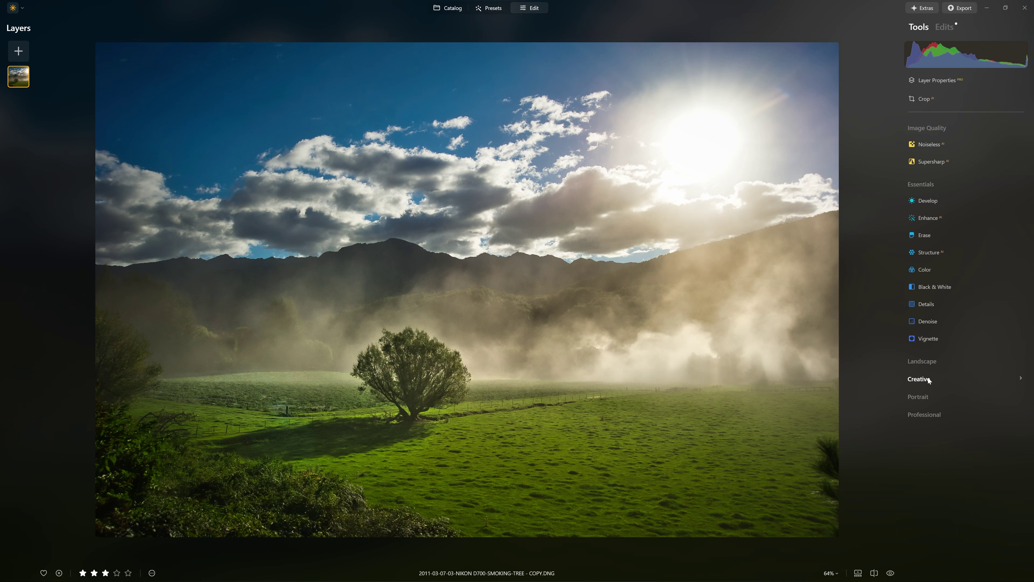
Step: Lighten the mist behind the tree using Dodge & Burn with brush size 316, and check the effect
click(937, 415)
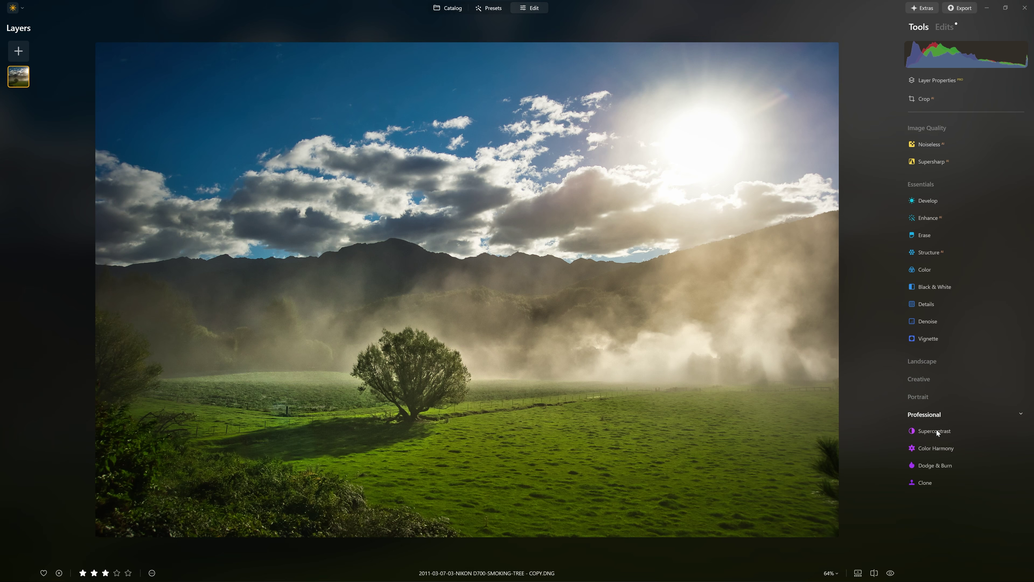
click(935, 465)
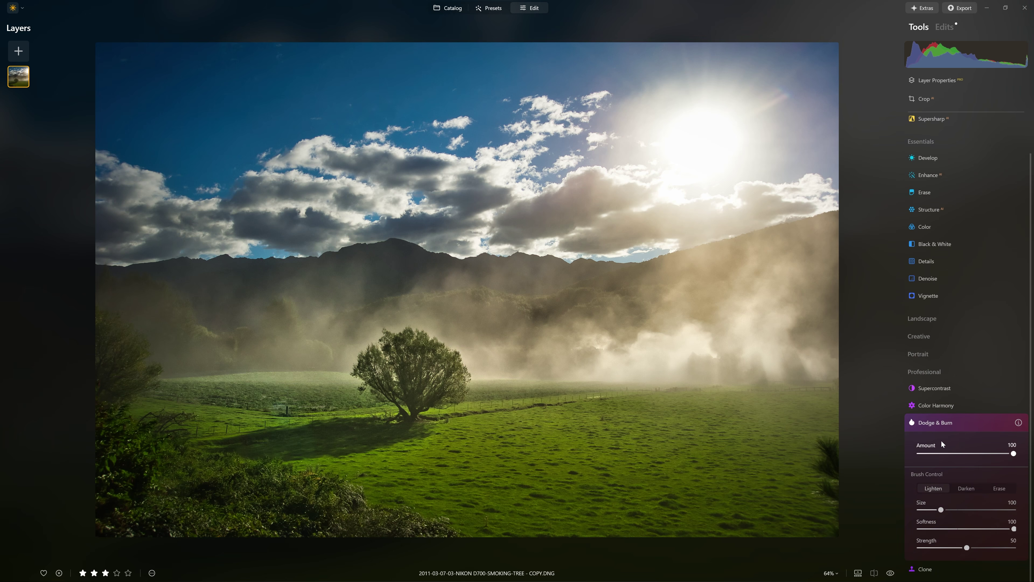
scroll(500, 286, up, 10)
mouse_move(501, 285)
mouse_down()
mouse_move(458, 294)
mouse_move(370, 280)
mouse_move(322, 305)
mouse_move(160, 309)
mouse_up()
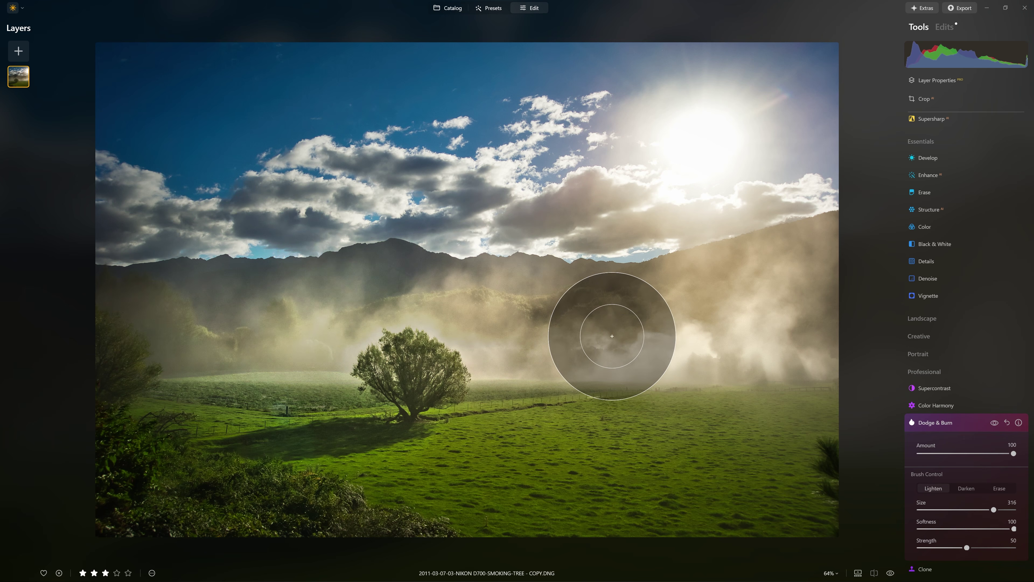
click(994, 423)
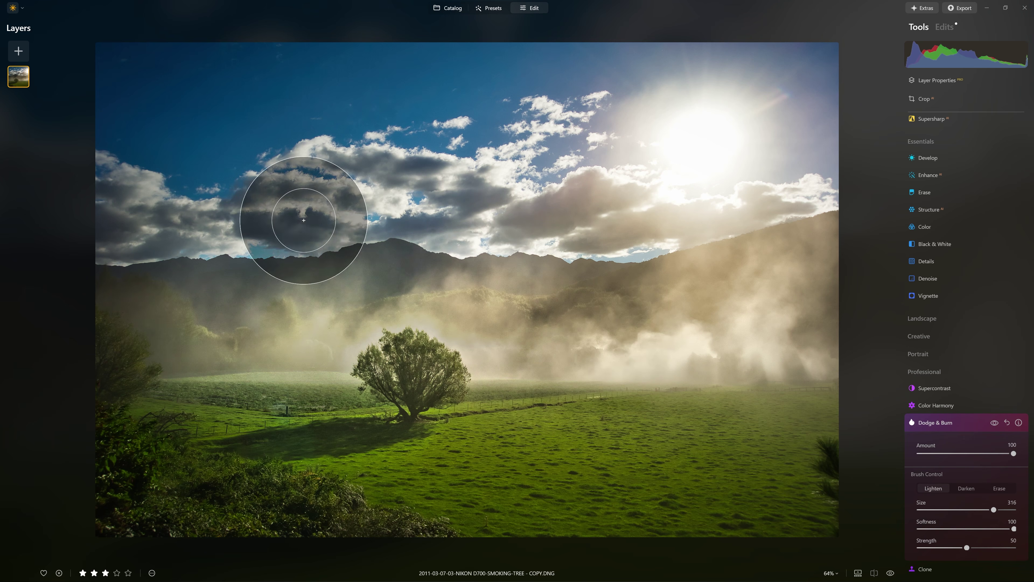
Step: Darken the bottom foreground and upper-left sky using Dodge & Burn with brush size 388, and compare the result off and on
click(965, 487)
scroll(822, 493, up, 12)
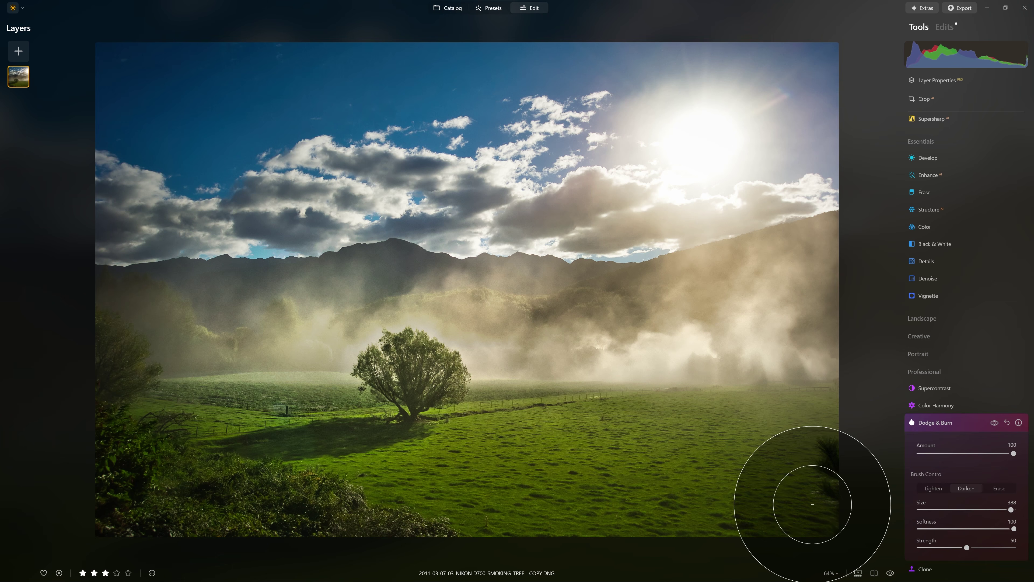
mouse_move(813, 504)
mouse_down()
mouse_move(264, 553)
mouse_move(125, 538)
mouse_up()
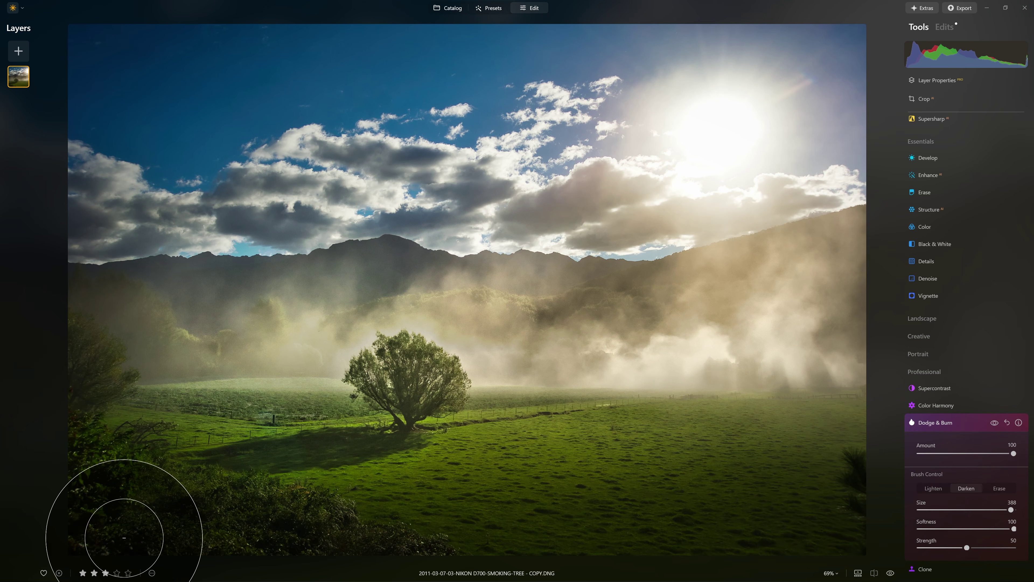
mouse_move(153, 51)
mouse_down()
mouse_move(542, 11)
mouse_move(24, 57)
mouse_up()
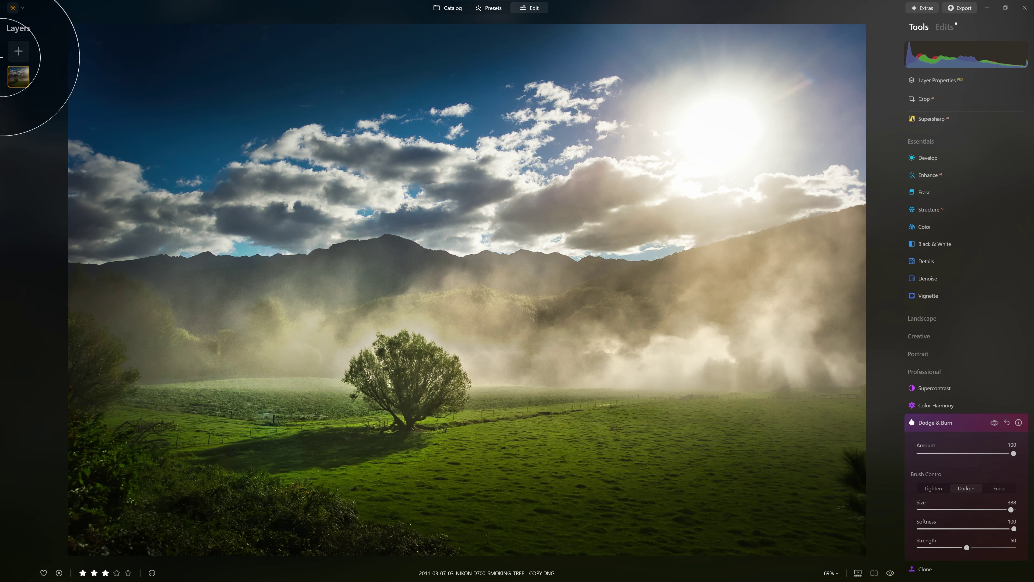
click(995, 423)
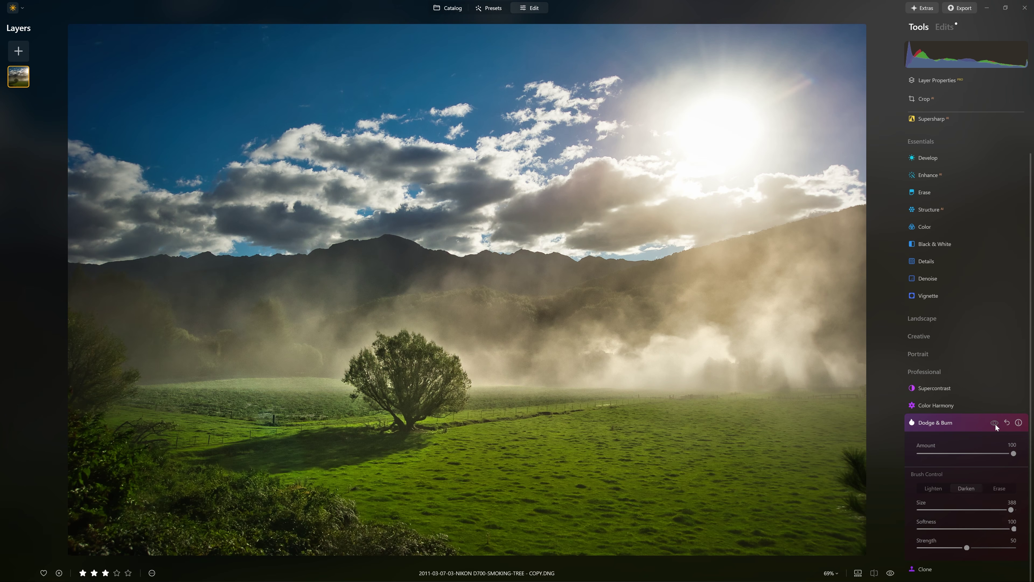
click(994, 423)
click(995, 423)
click(994, 423)
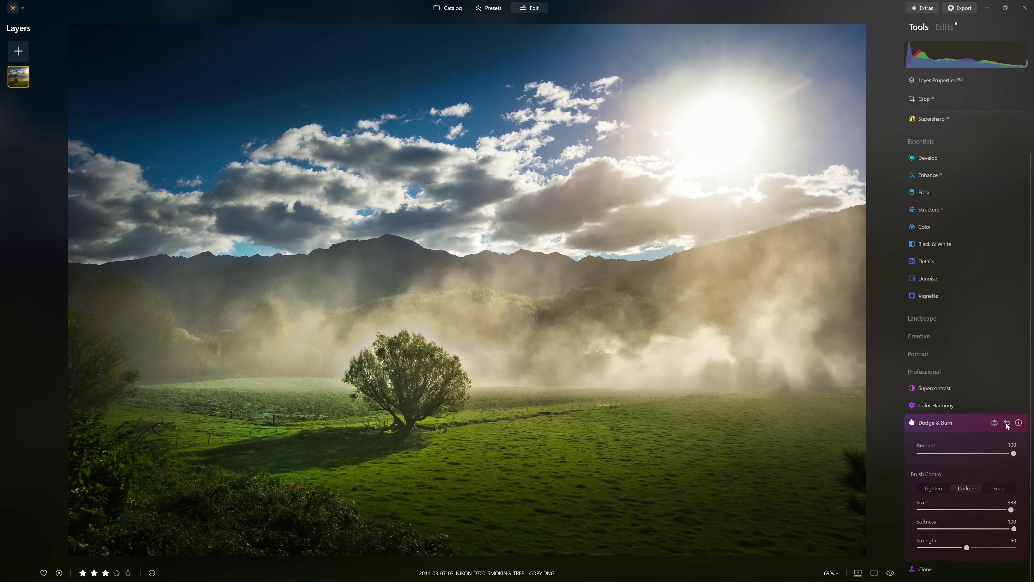
Step: Reset the Dodge & Burn strokes and remove Dodge & Burn from the applied edits
click(1007, 424)
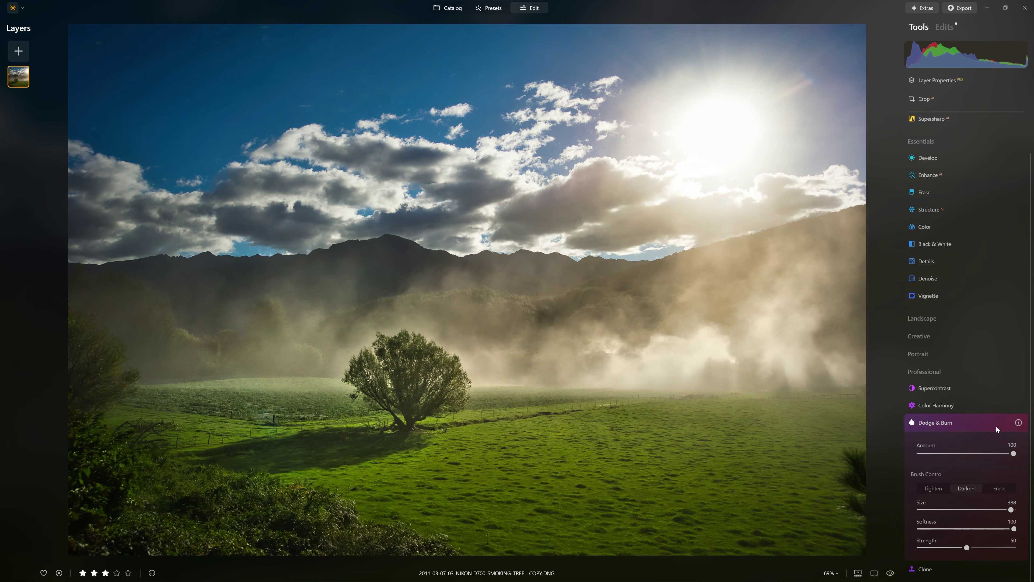
click(981, 424)
click(944, 26)
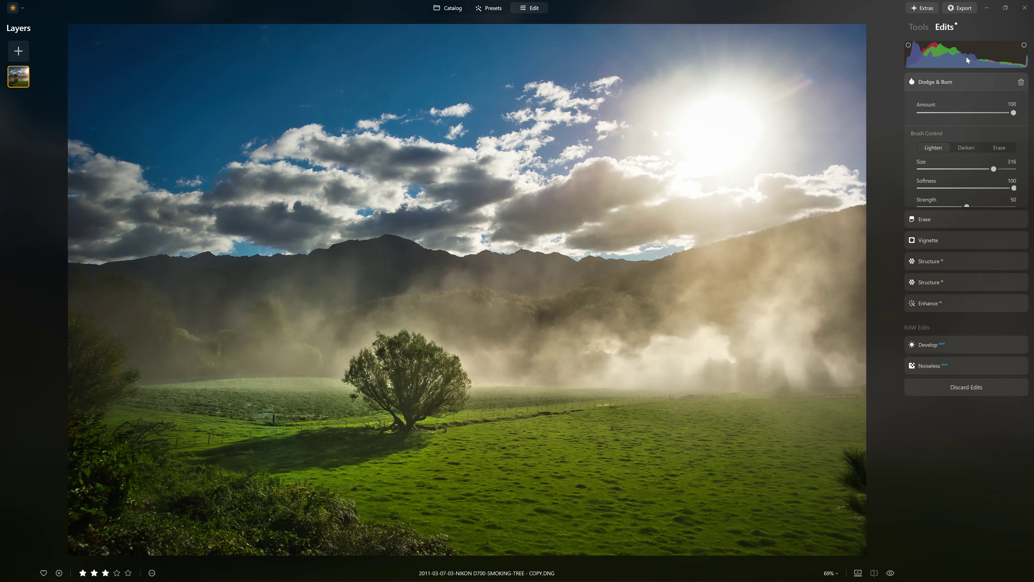
click(1022, 83)
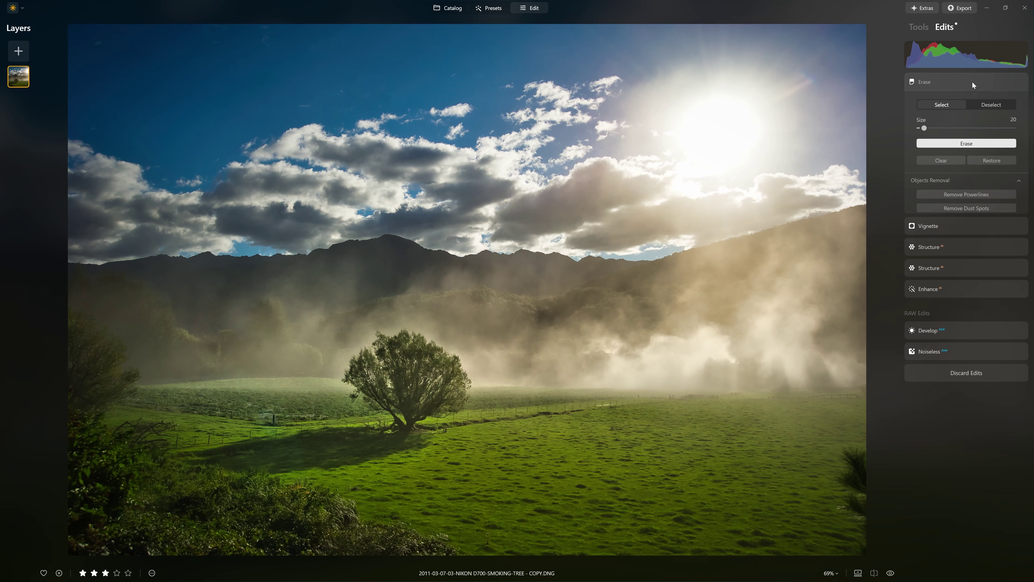
Step: Apply Light Depth with Amount 80 and move its depth center farther back to light the mist behind the tree
click(920, 27)
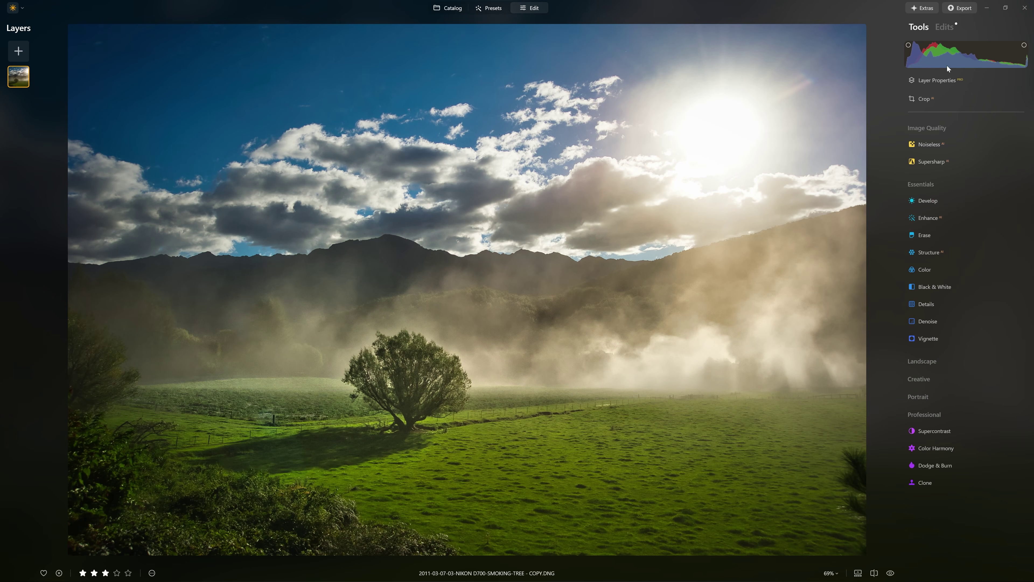
click(919, 379)
scroll(925, 379, down, 1)
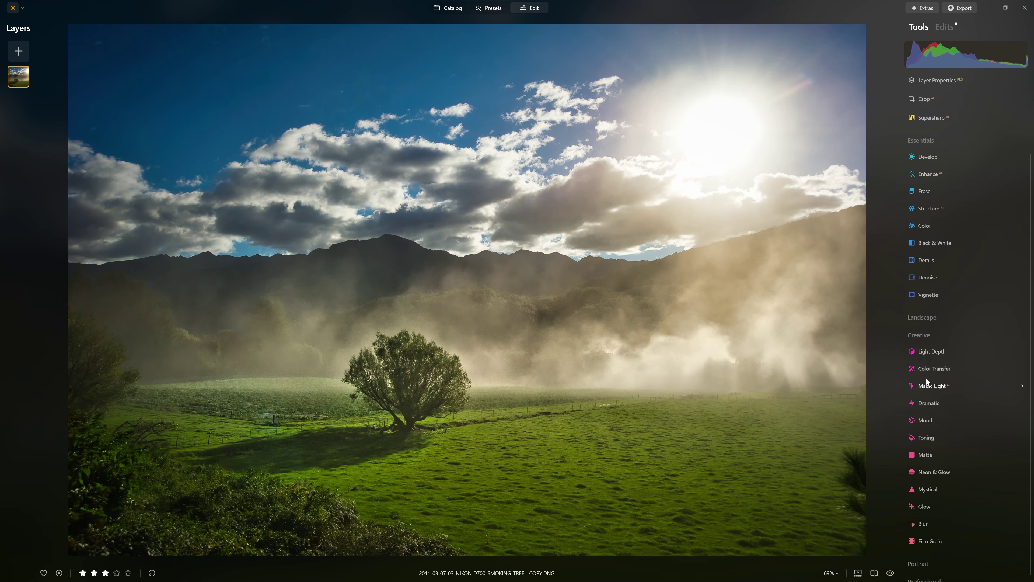
click(932, 349)
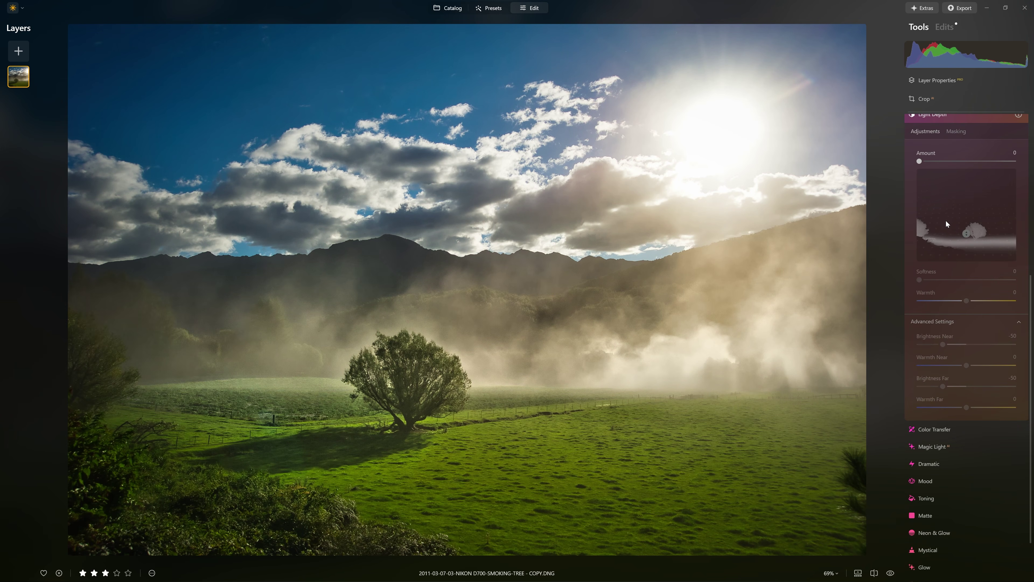
drag(919, 210, 961, 220)
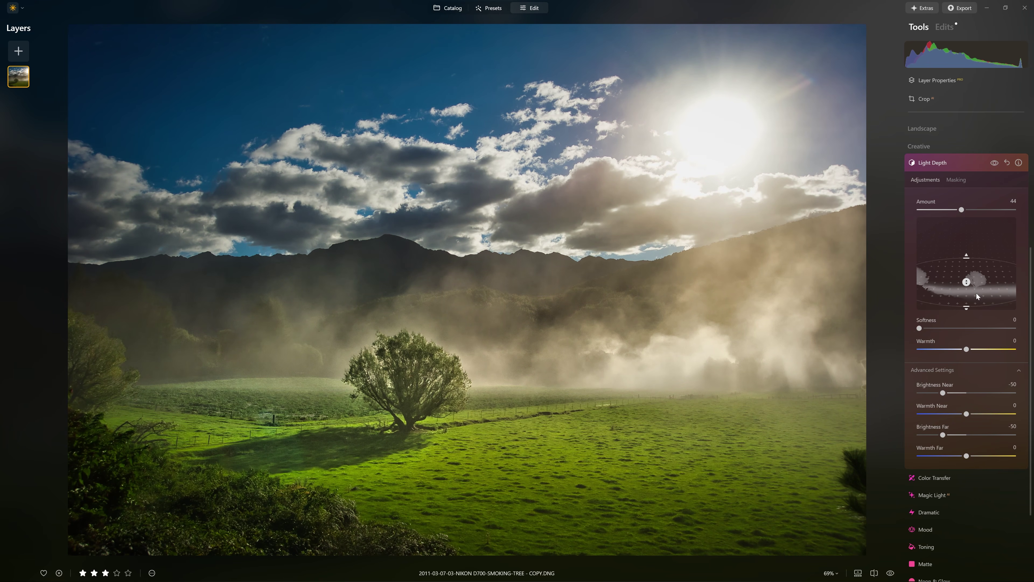
mouse_move(964, 282)
mouse_down()
mouse_move(965, 222)
mouse_move(973, 211)
mouse_move(996, 216)
mouse_up()
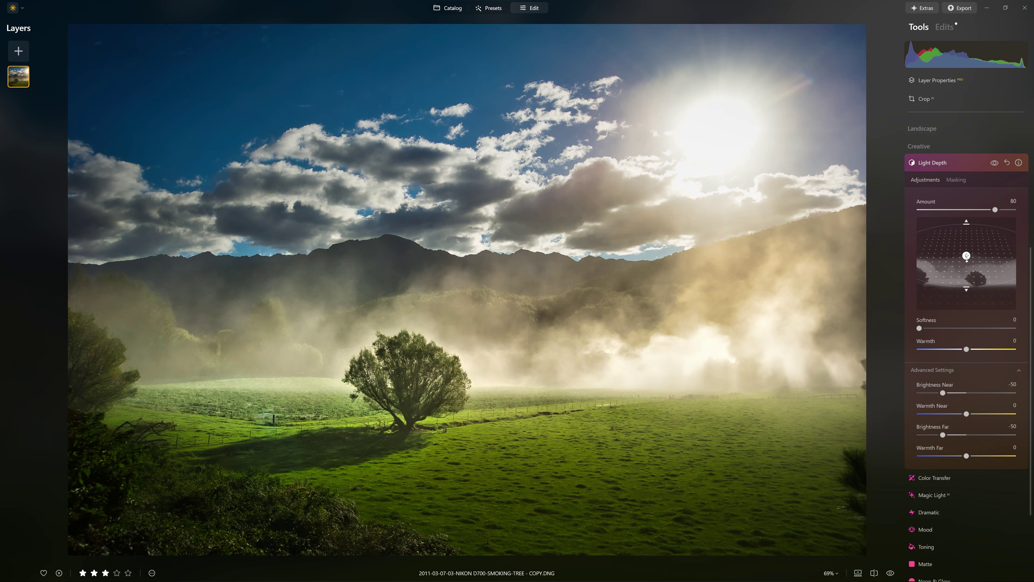
mouse_move(967, 257)
mouse_down()
mouse_move(966, 242)
mouse_move(968, 258)
mouse_up()
Step: Compare the photo with Light Depth off and on, and shift its depth center slightly farther back
click(995, 163)
click(994, 162)
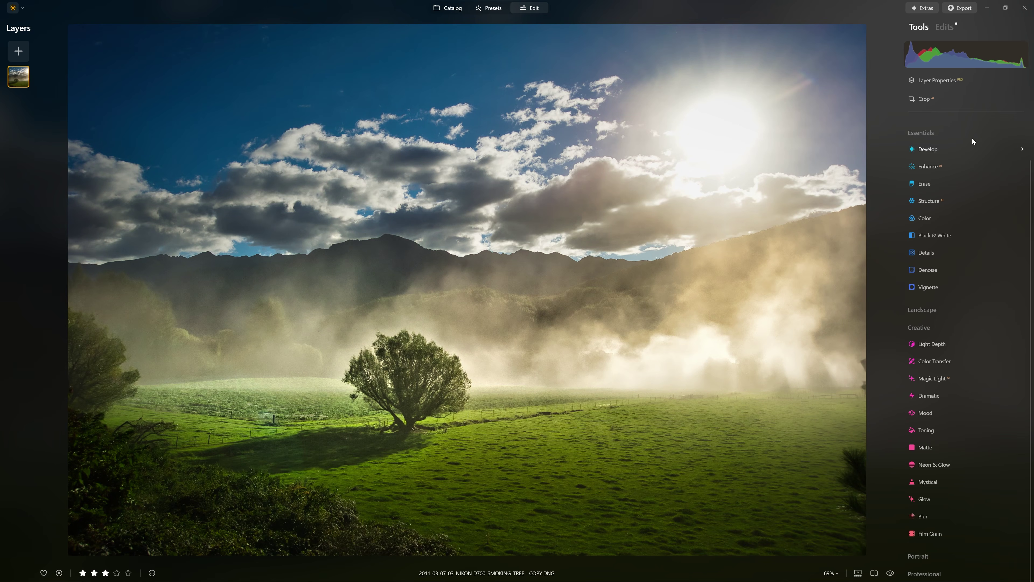
click(1007, 83)
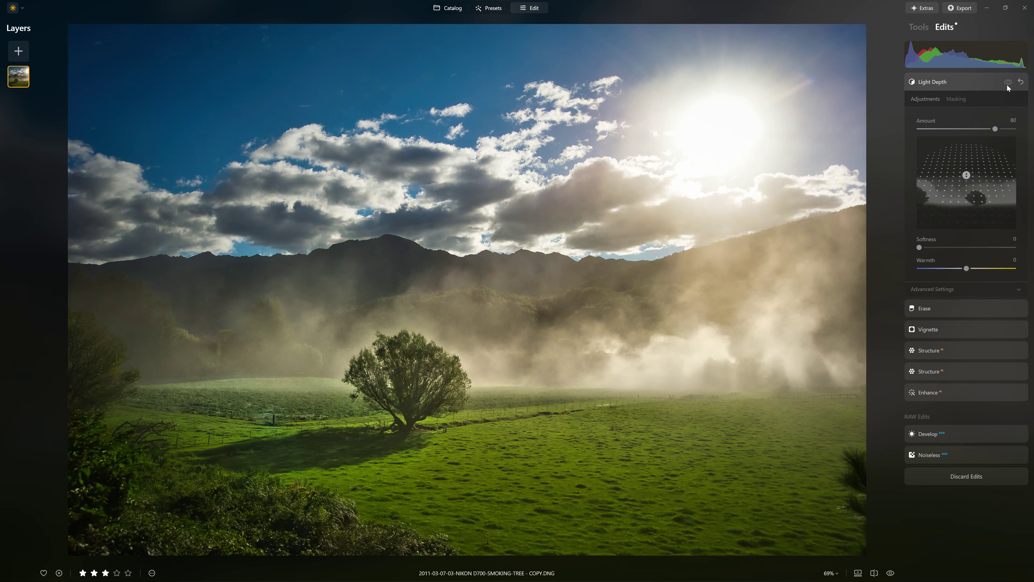
click(1006, 83)
click(1006, 84)
click(1007, 83)
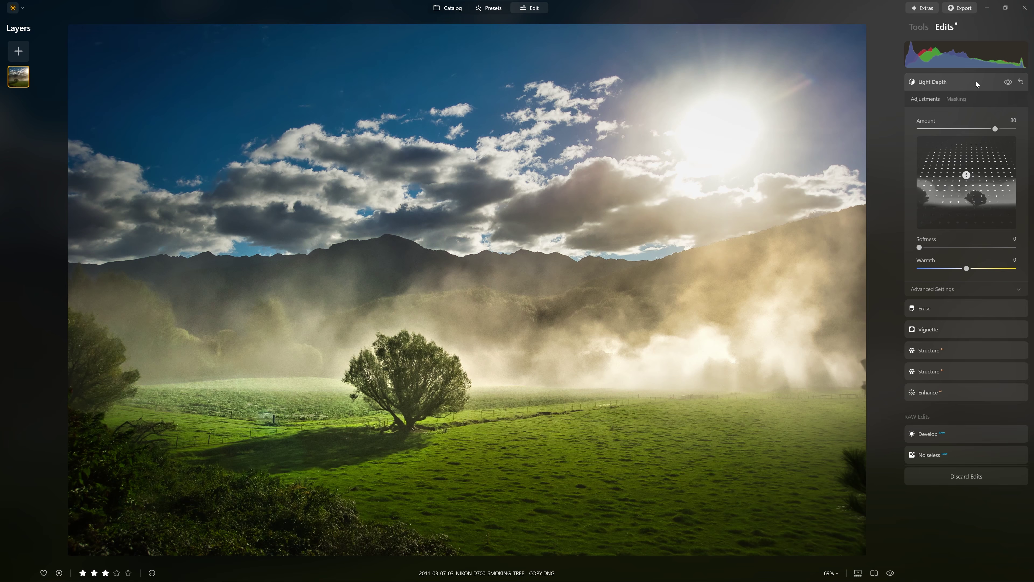
click(1005, 84)
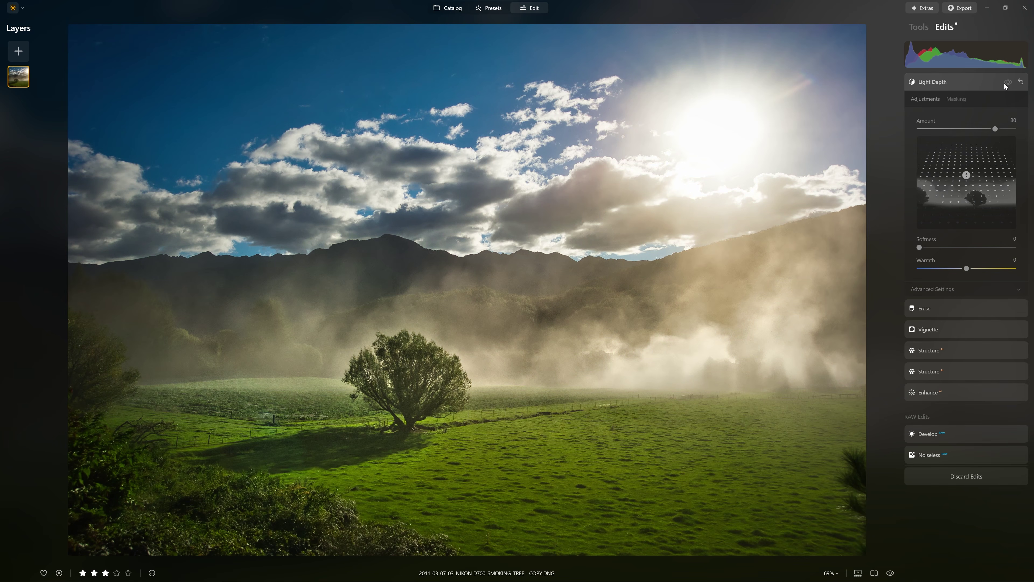
click(1005, 84)
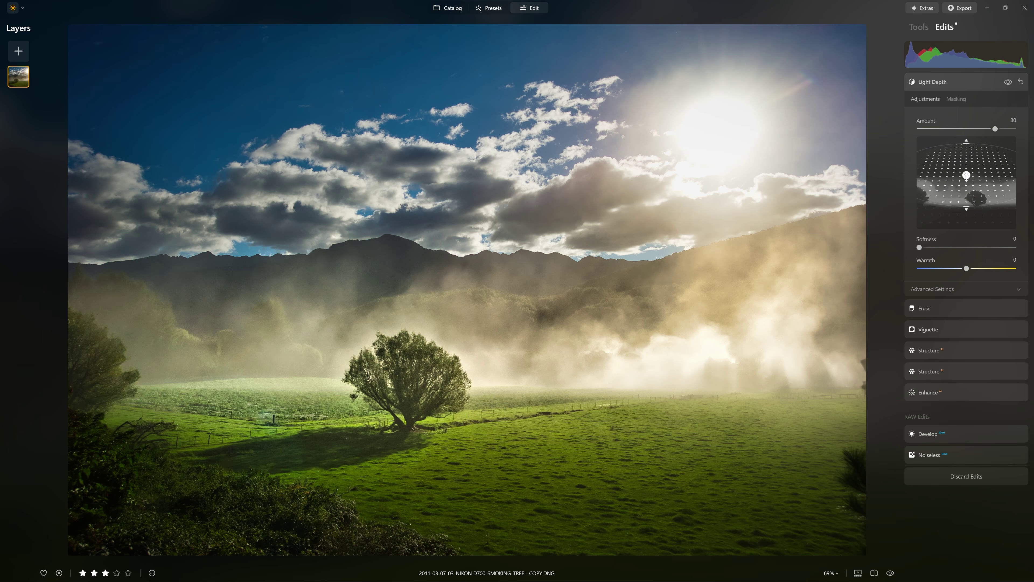
drag(968, 175, 968, 170)
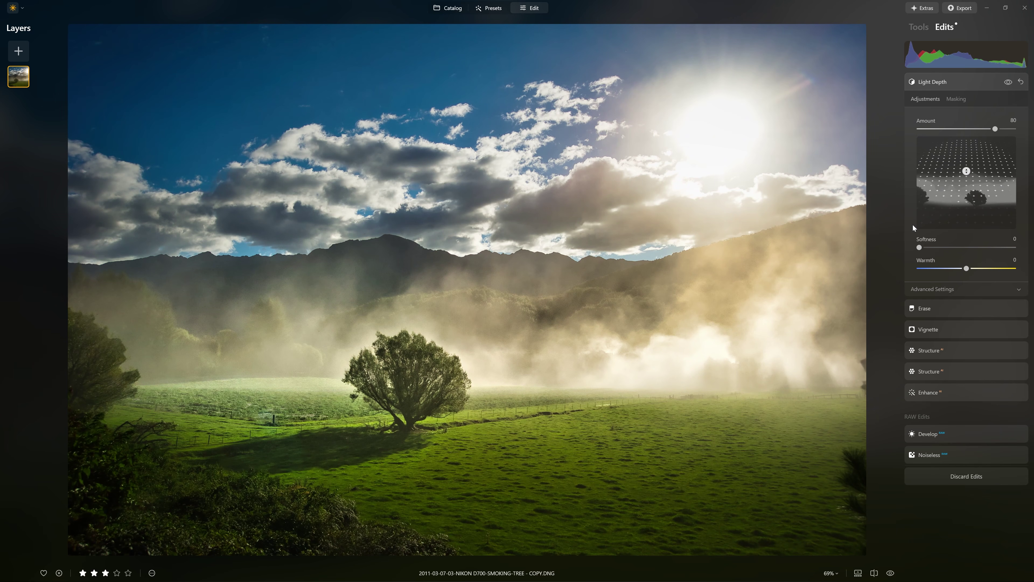
Step: Readjust the Light Depth range and depth center around the misty background, and set Softness to 68 and Amount to 59
key(z)
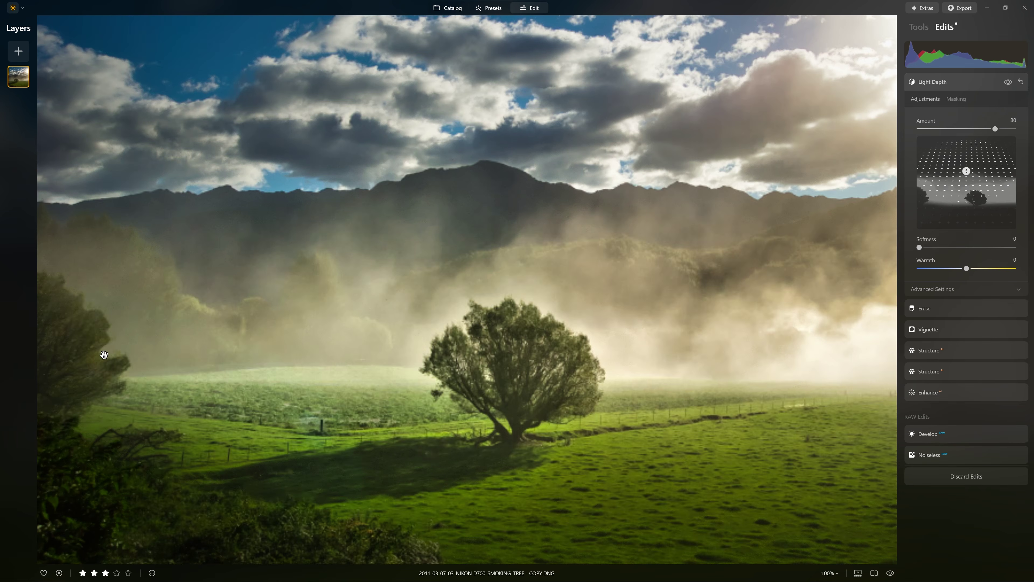
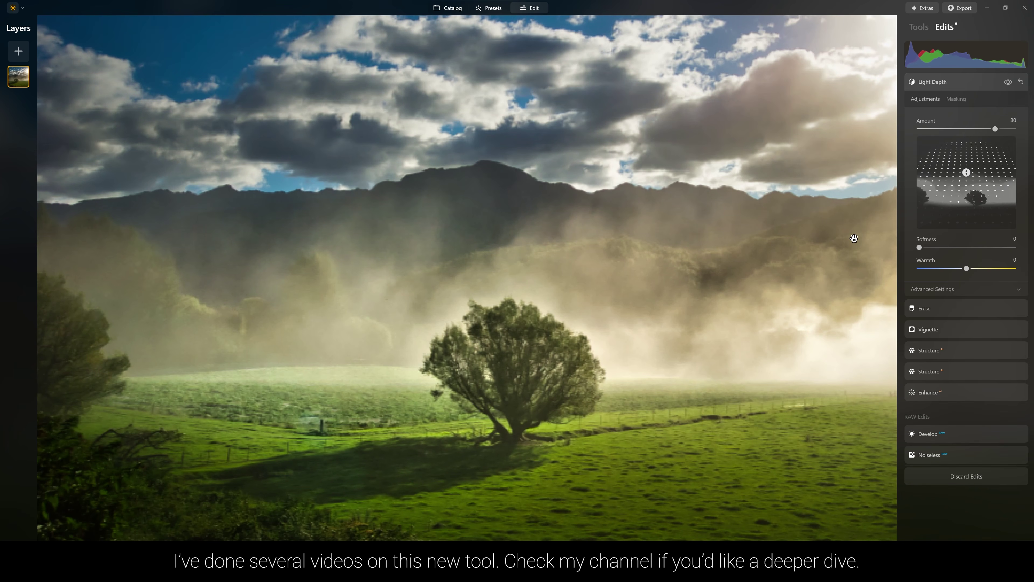
key(z)
drag(968, 147, 966, 177)
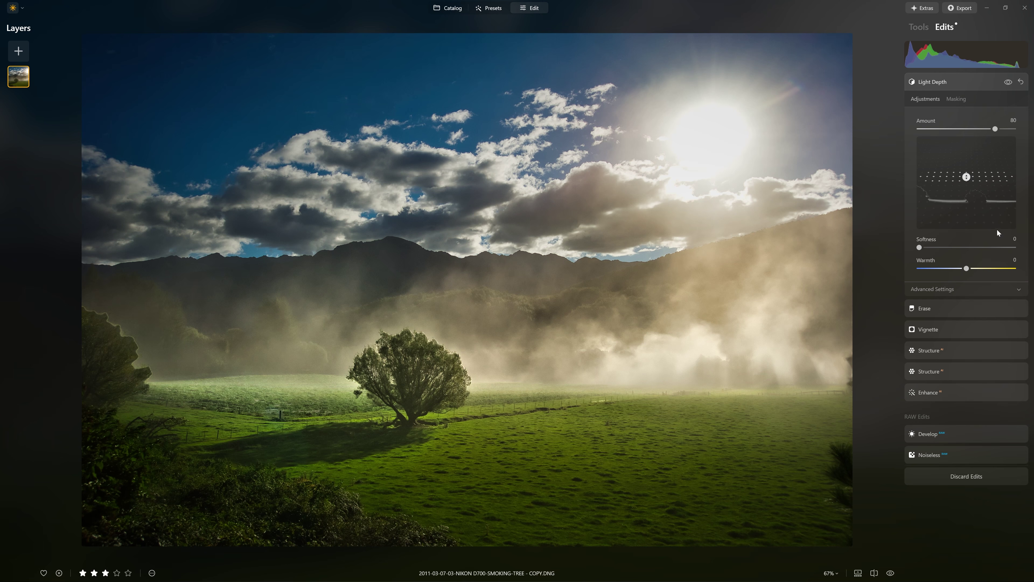
drag(969, 168, 972, 140)
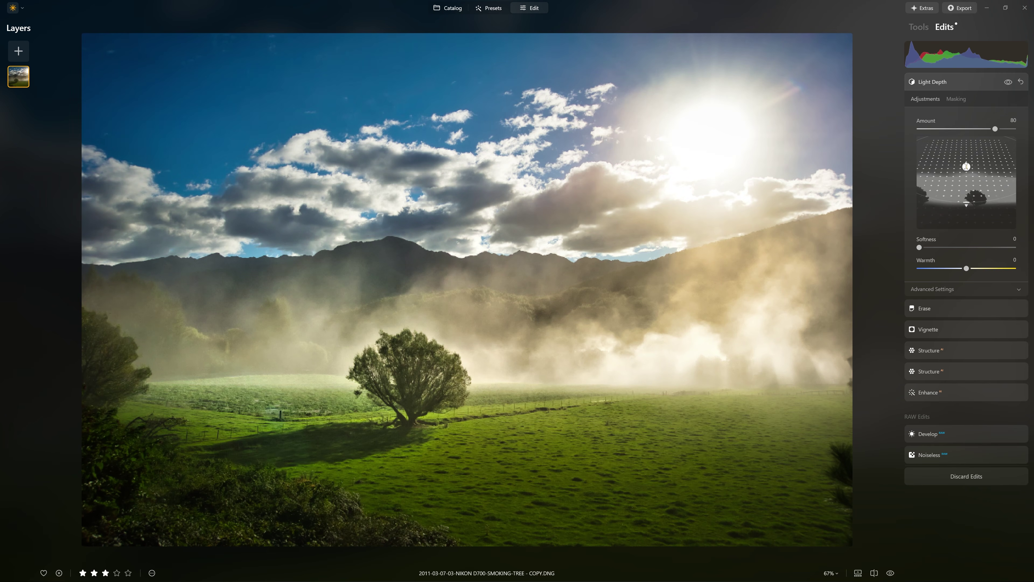
drag(931, 249, 989, 254)
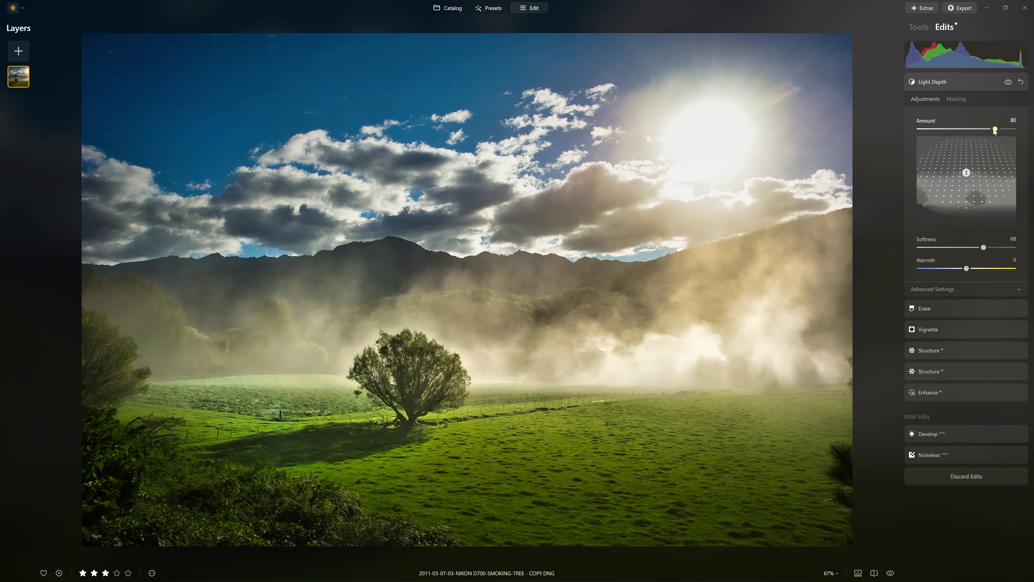
drag(994, 130, 1014, 129)
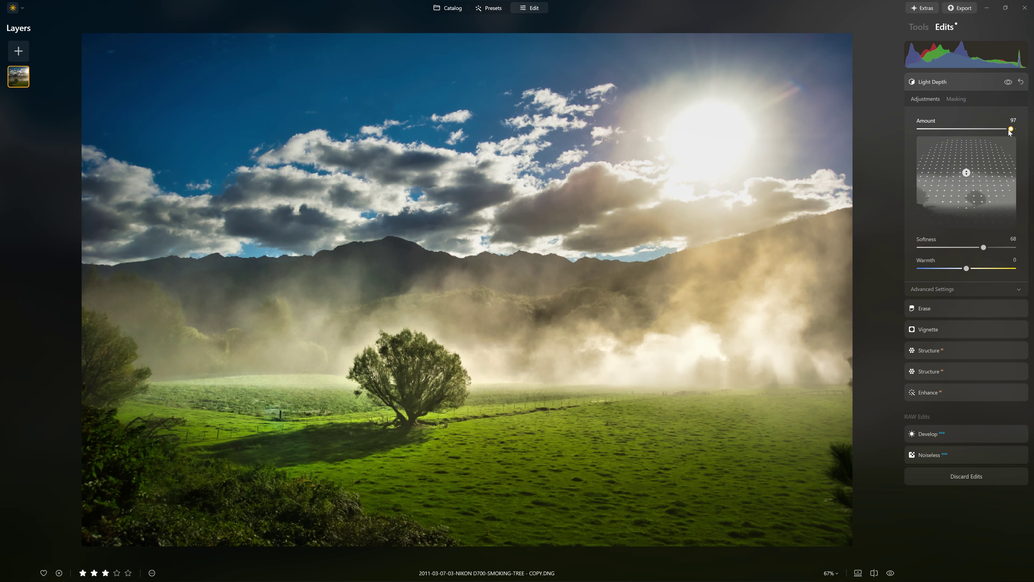
drag(1010, 131, 972, 173)
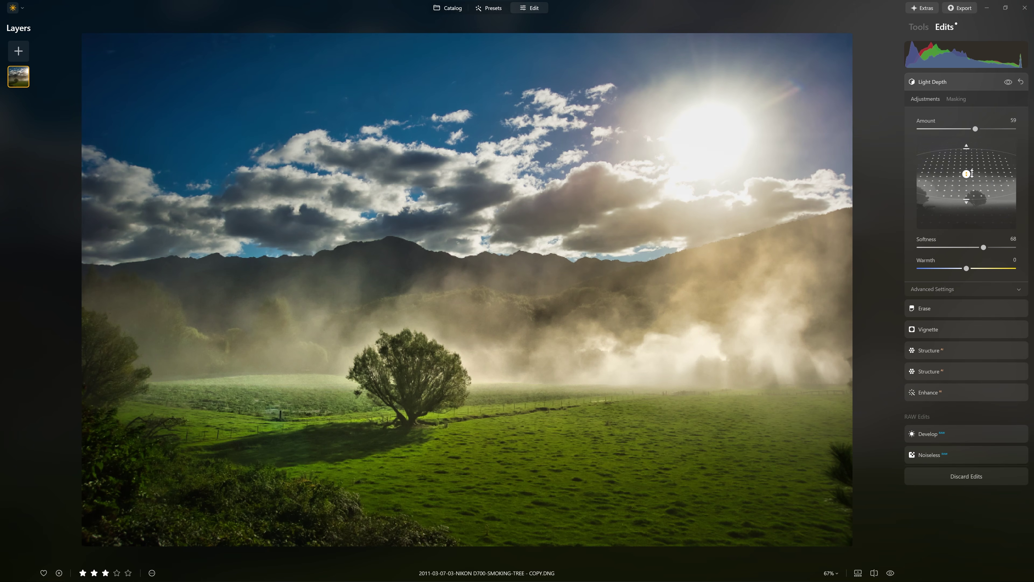
Step: Set the overall Warmth of Light Depth to 14
click(961, 99)
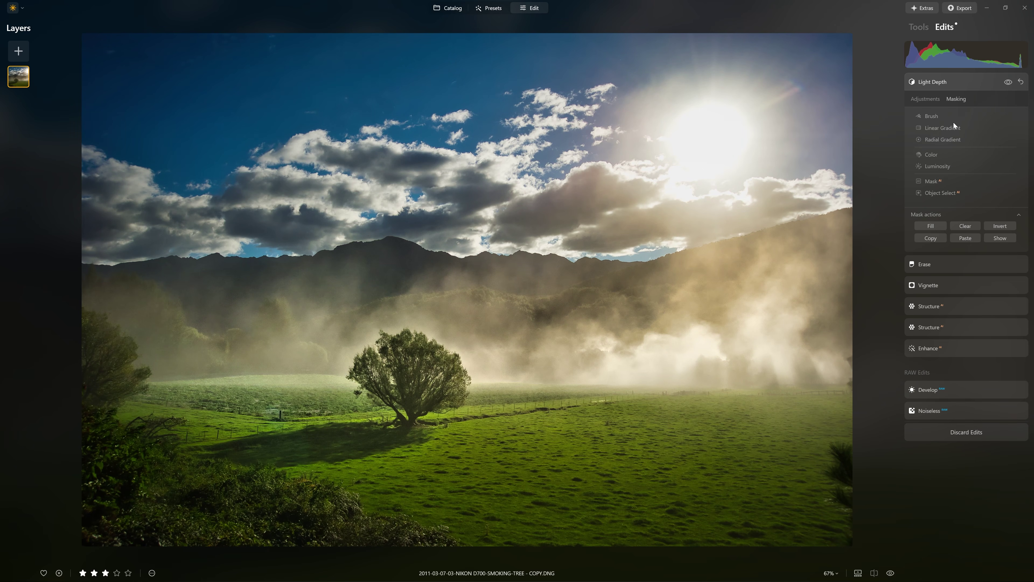
click(932, 100)
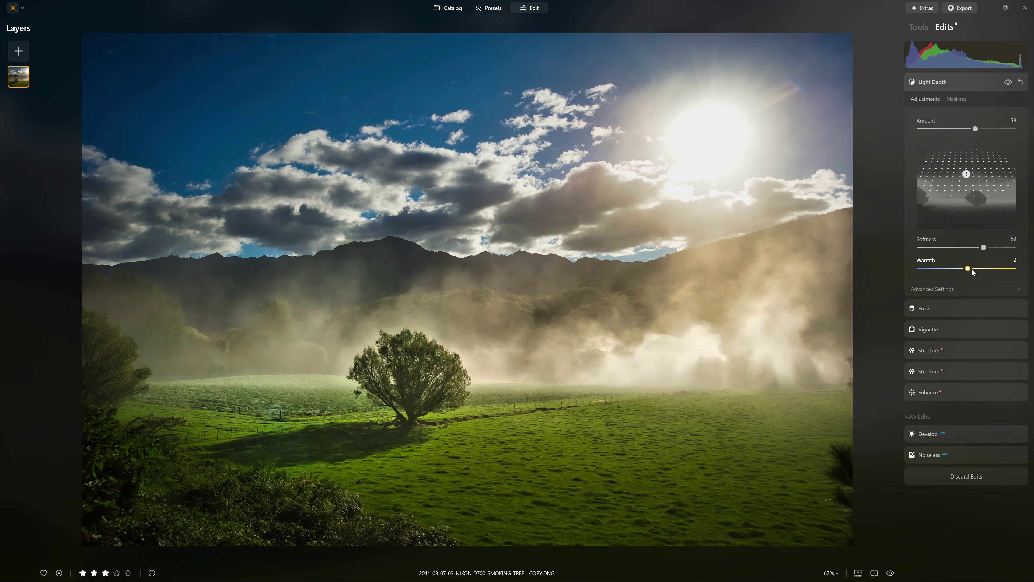
drag(972, 269, 976, 272)
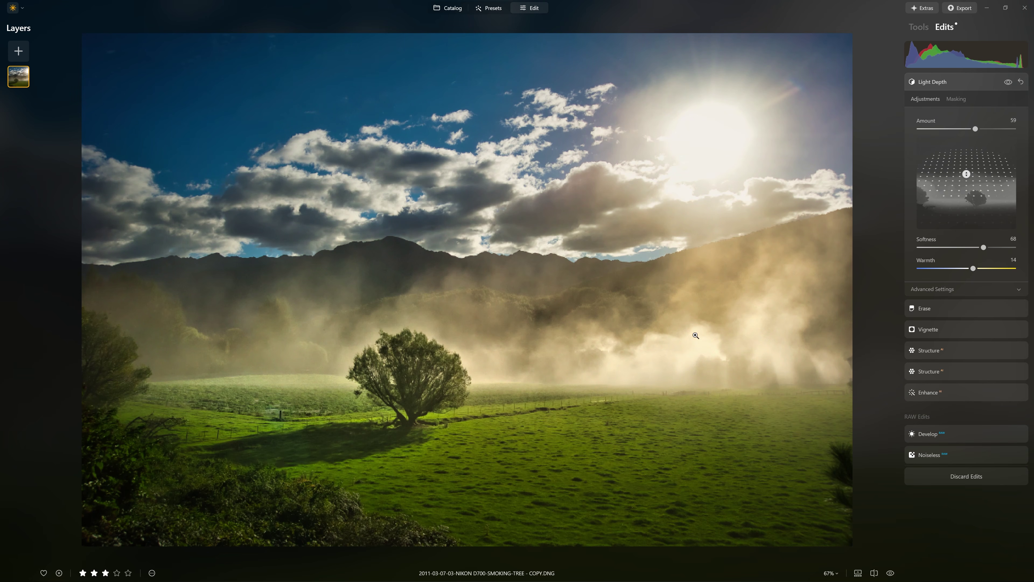
Step: Set the advanced Light Depth values to Brightness Near -68, Brightness Far -61, Warmth Far -26 and Warmth Near 30
click(920, 290)
drag(941, 312, 936, 317)
drag(942, 358, 936, 357)
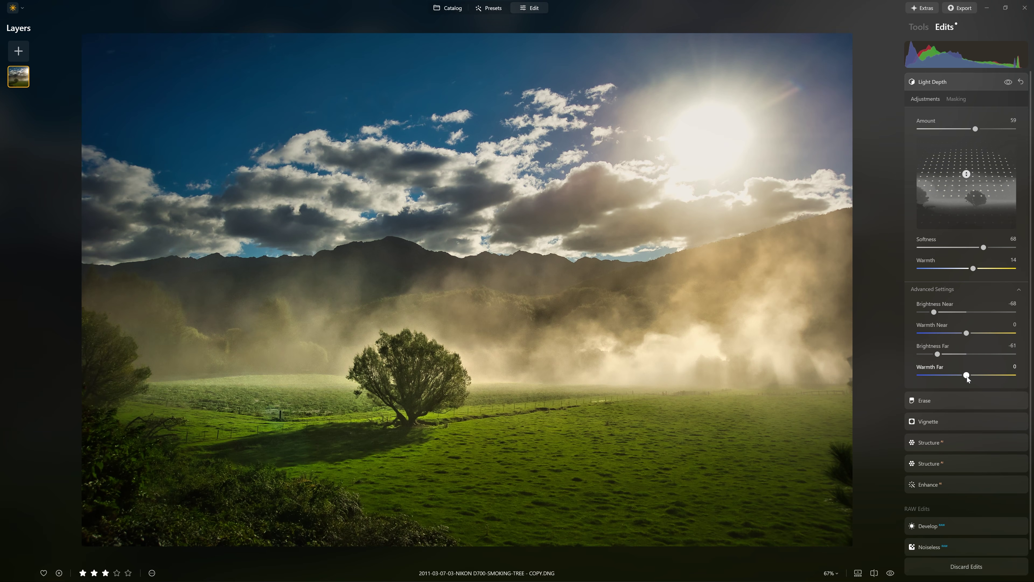
mouse_move(950, 376)
mouse_down()
mouse_move(924, 377)
mouse_move(938, 379)
mouse_up()
drag(954, 377, 955, 377)
drag(967, 333, 991, 343)
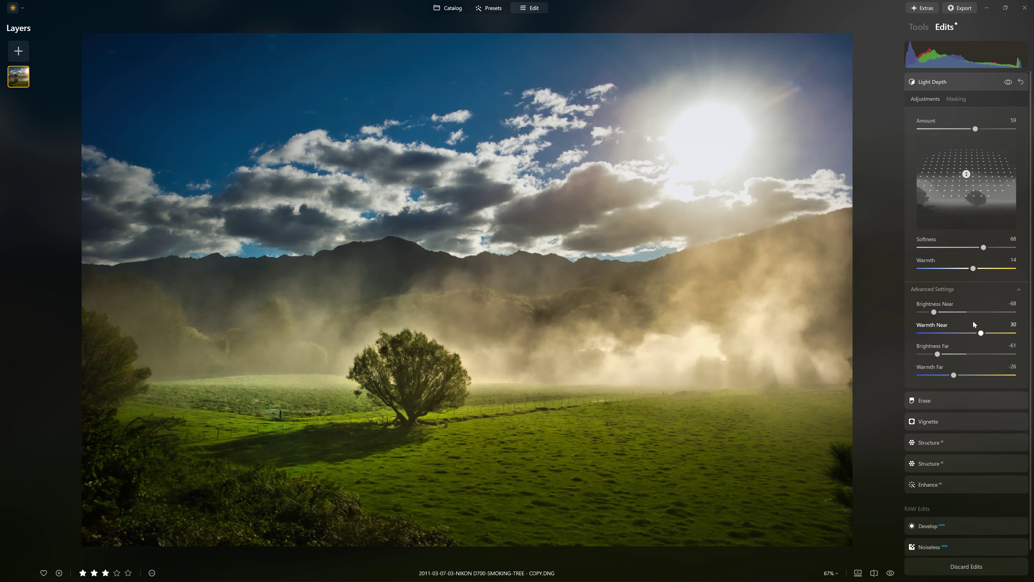
Step: Compare the photo with Light Depth off and on, and set its overall Warmth to 1
click(1008, 83)
click(1007, 82)
drag(969, 273, 968, 273)
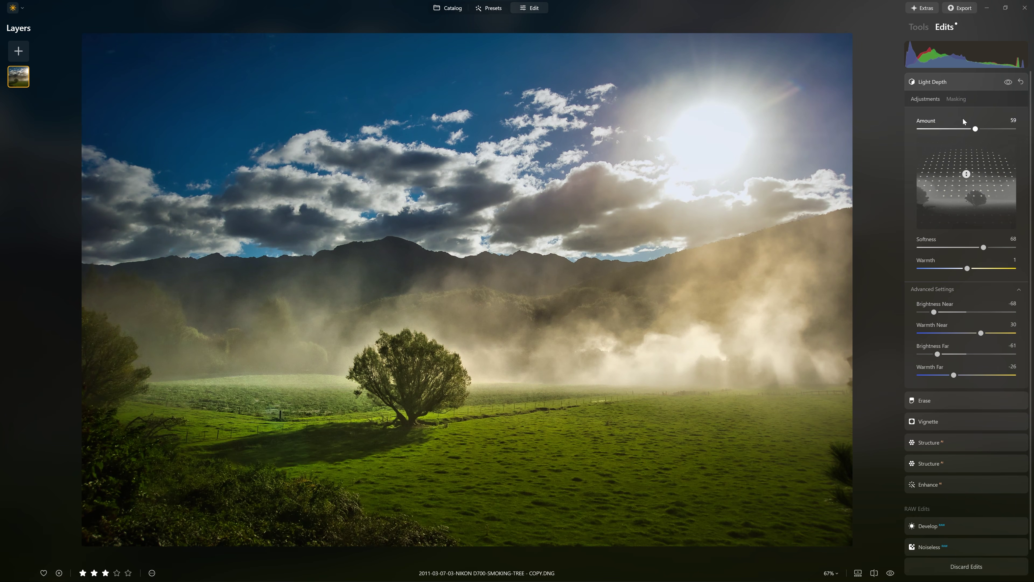
Step: Brush a Light Depth mask at Strength 77 over the mist, sky and foreground, and switch the mask brush to erasing
click(960, 103)
click(937, 116)
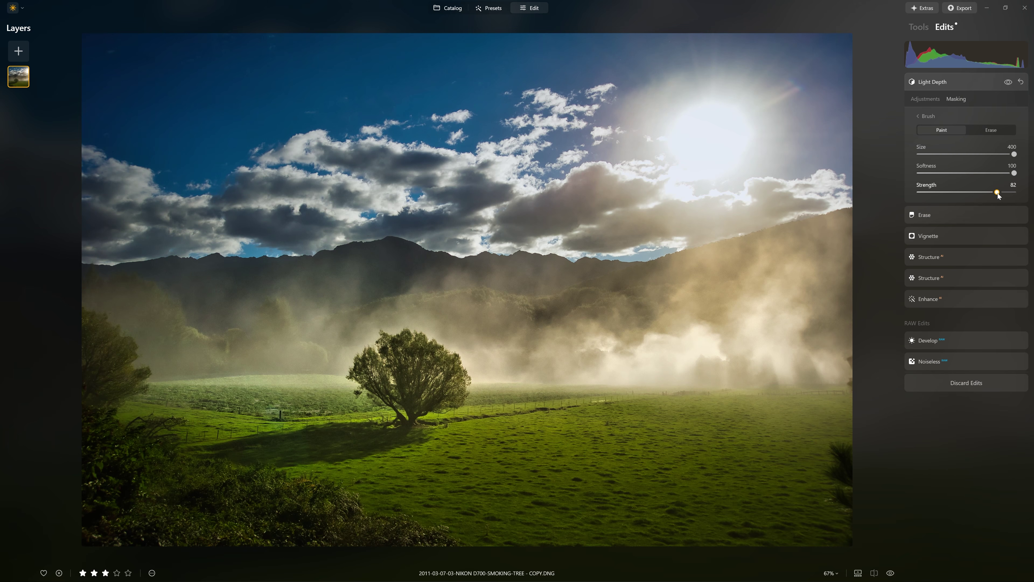
drag(995, 192, 992, 192)
drag(196, 335, 200, 335)
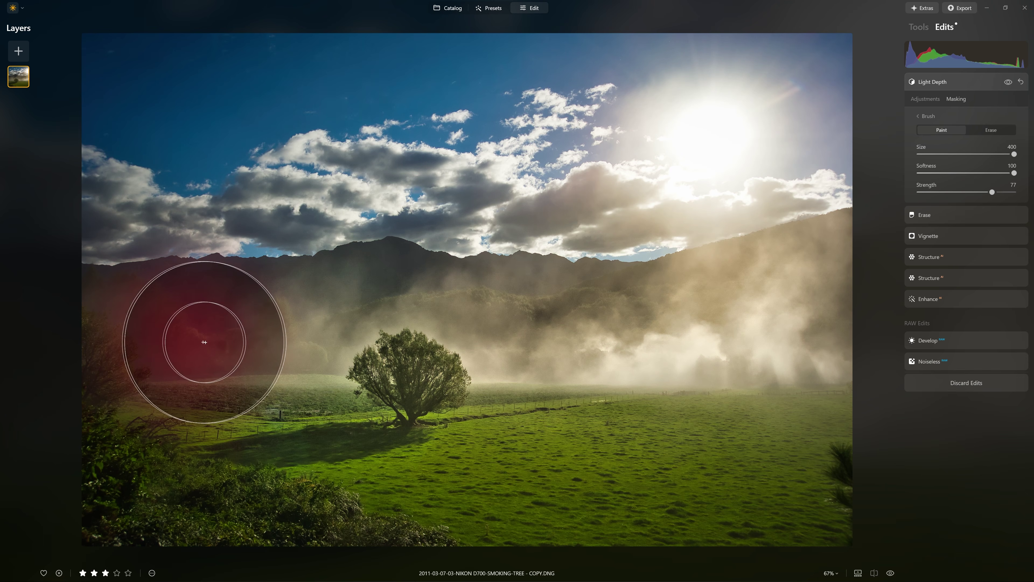
mouse_move(309, 369)
mouse_down()
mouse_move(520, 358)
mouse_move(559, 374)
mouse_move(914, 392)
mouse_move(851, 415)
mouse_up()
drag(269, 328, 473, 316)
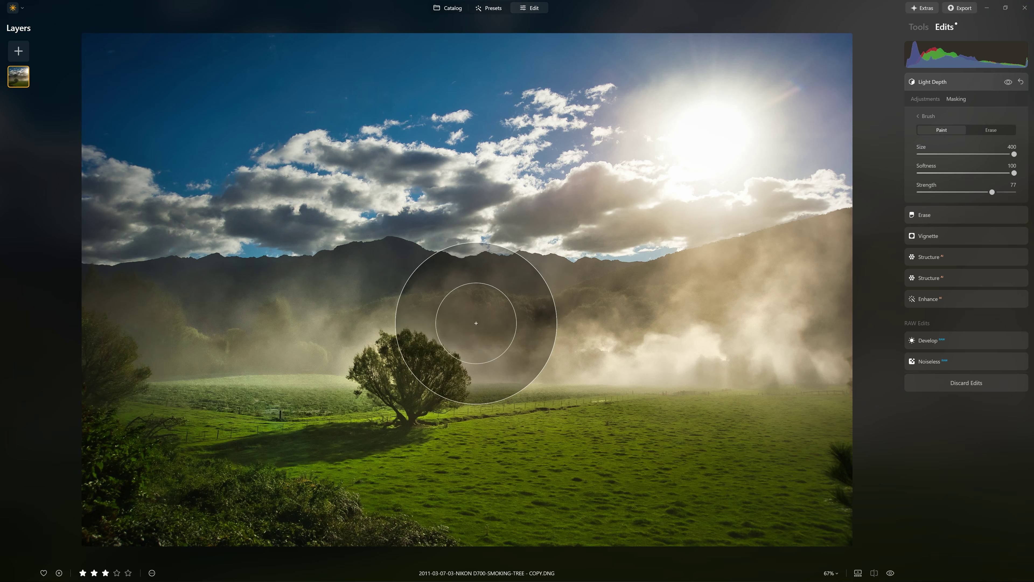
mouse_move(123, 73)
mouse_down()
mouse_move(174, 51)
mouse_move(558, 6)
mouse_move(624, 136)
mouse_up()
mouse_move(531, 46)
mouse_down()
mouse_move(196, 69)
mouse_move(589, 51)
mouse_move(603, 65)
mouse_up()
mouse_move(257, 492)
mouse_down()
mouse_move(563, 544)
mouse_move(827, 530)
mouse_up()
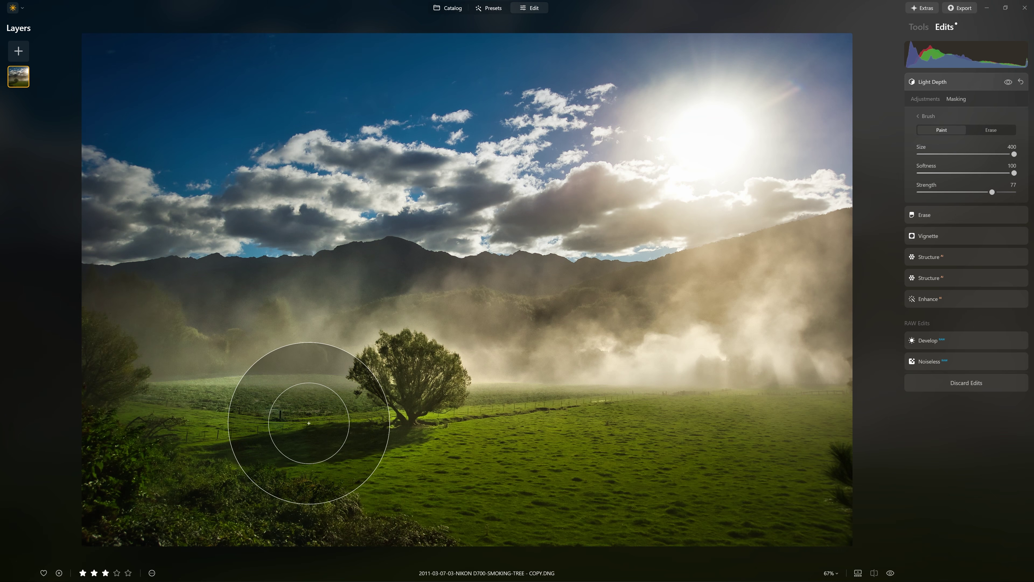
click(990, 130)
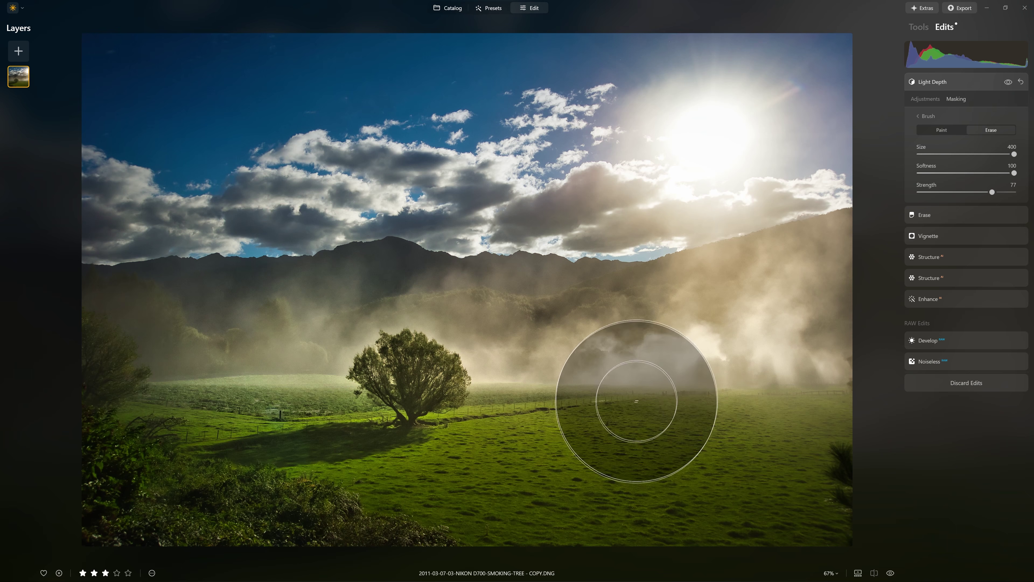
Step: Compare the photo with the masked Light Depth off and on, and inspect the tree and mist at 100% zoom
click(1008, 83)
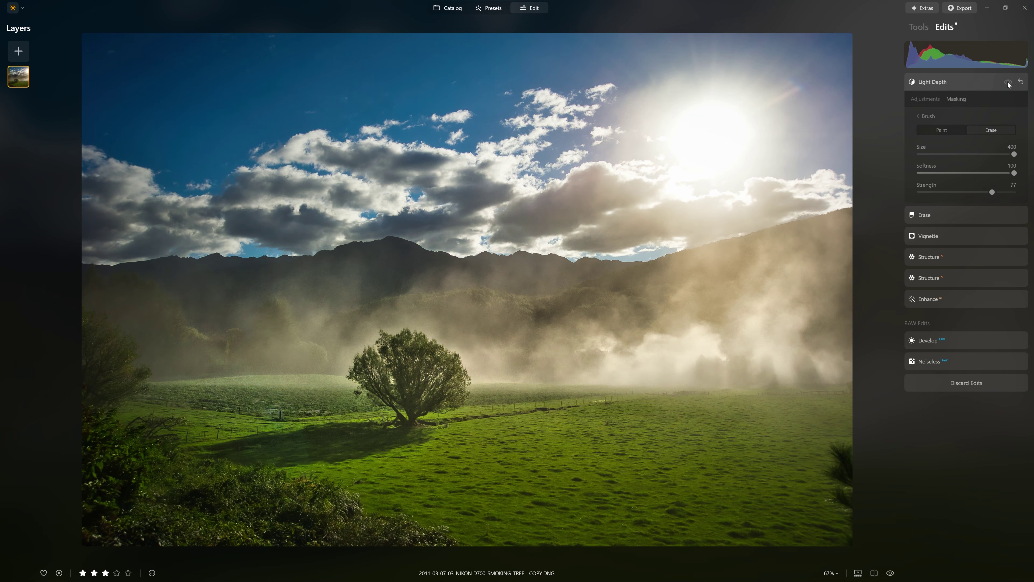
click(1008, 82)
click(1008, 83)
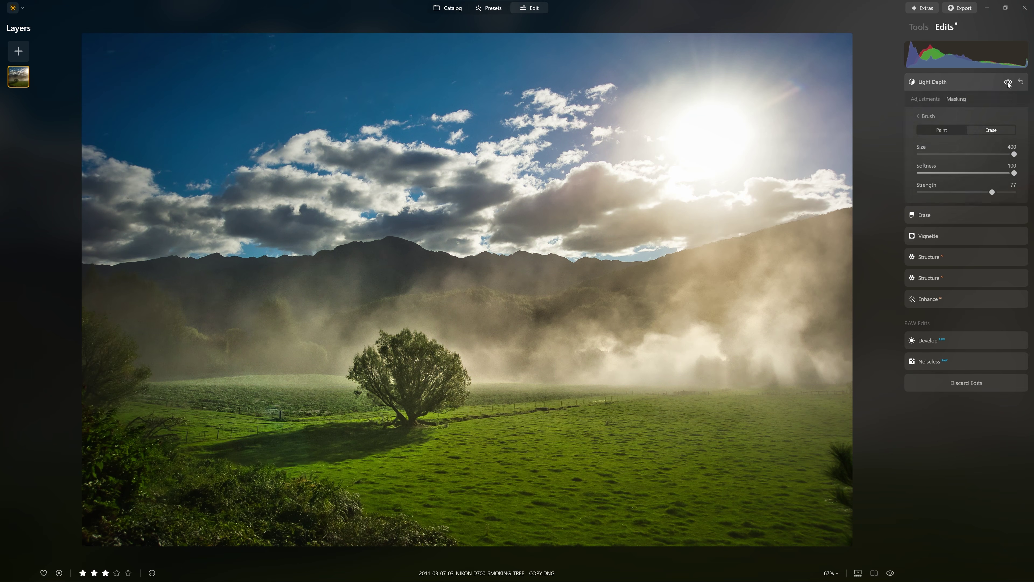
click(1008, 83)
click(1008, 83)
click(1008, 83)
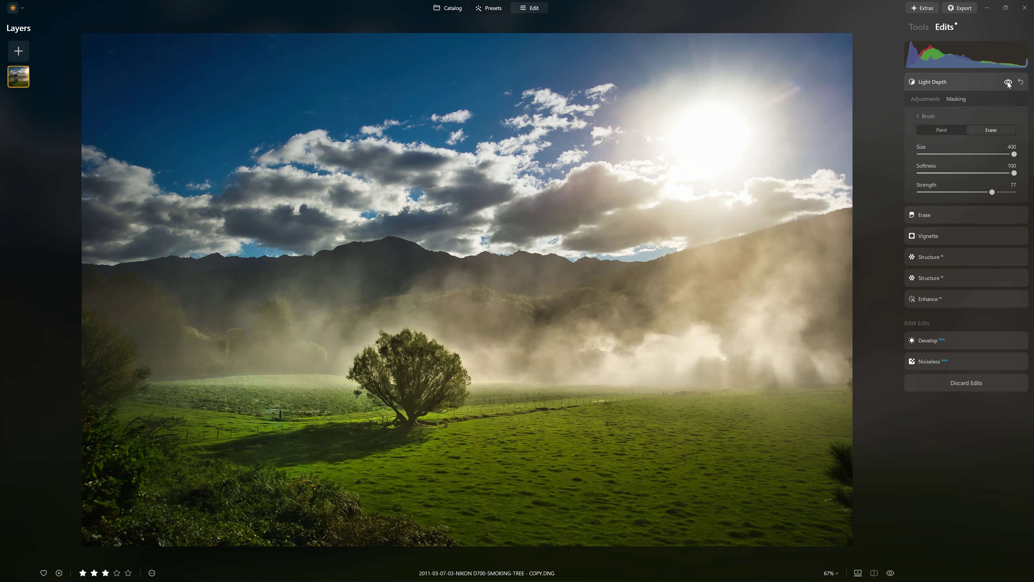
click(923, 86)
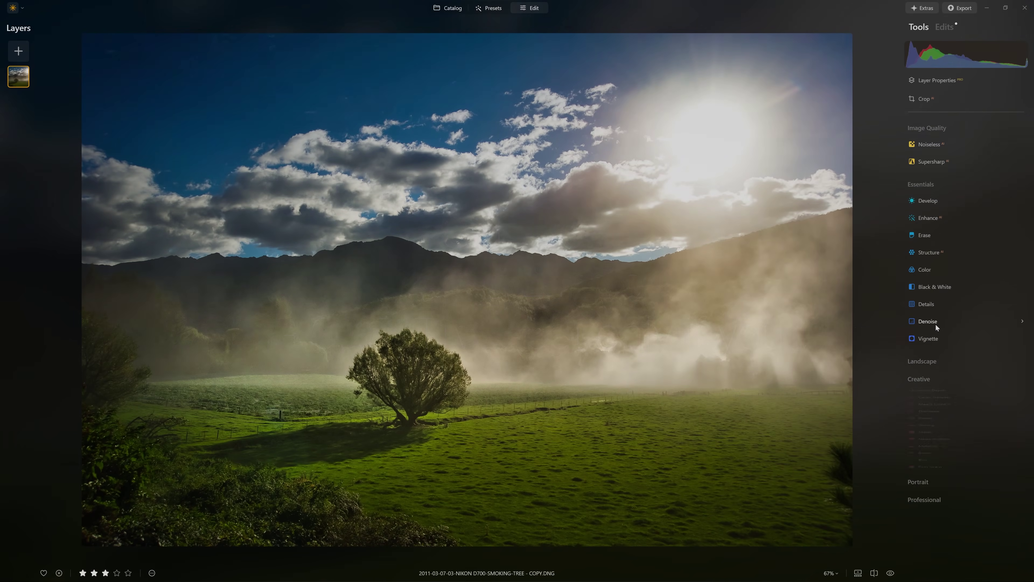
click(922, 184)
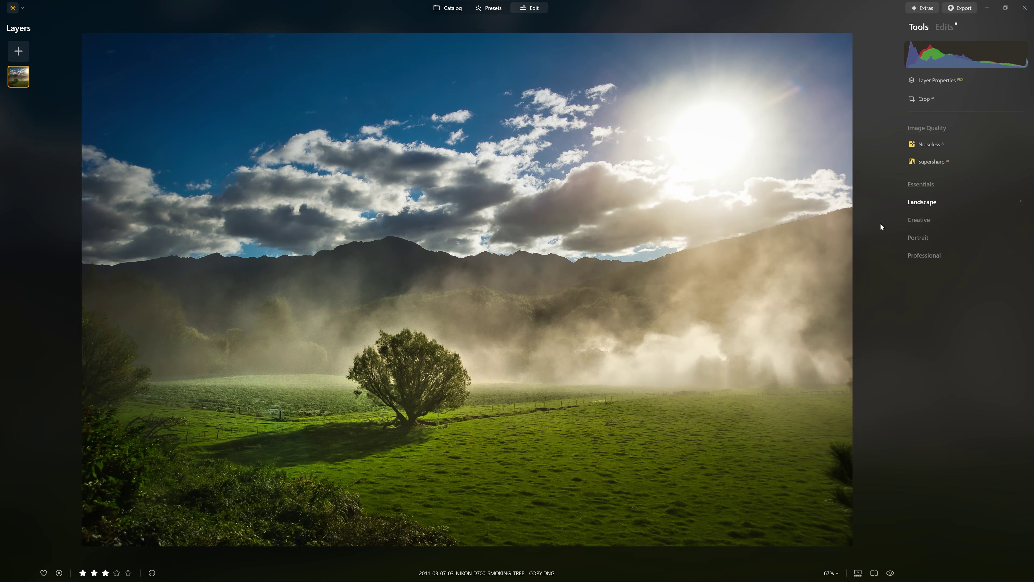
click(464, 363)
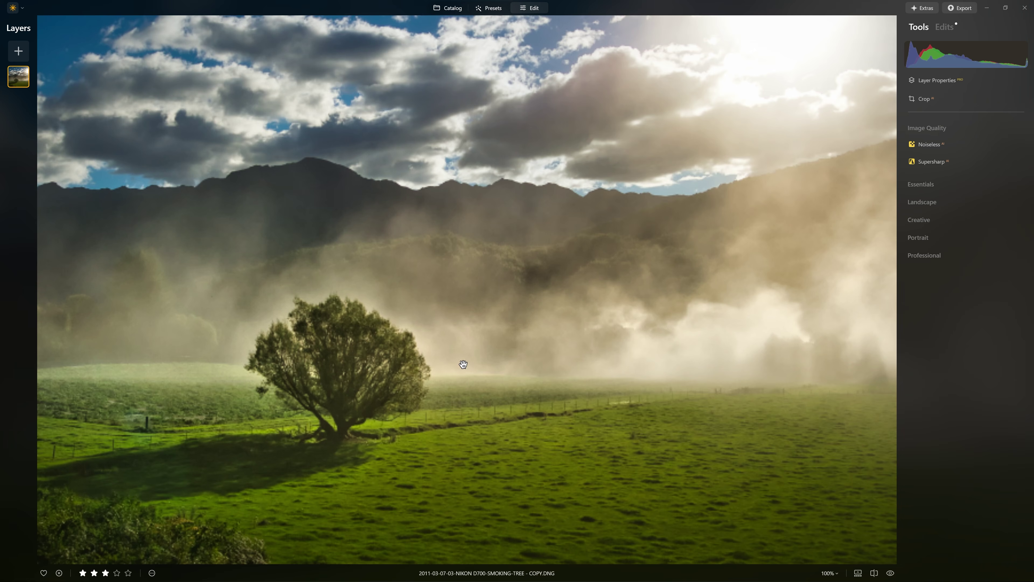
drag(332, 436, 521, 395)
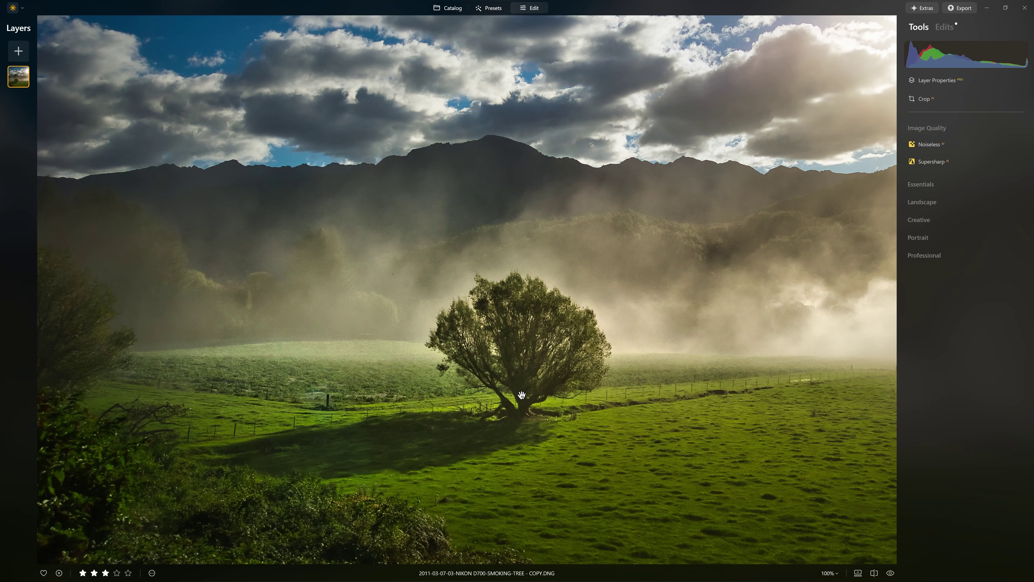
click(570, 379)
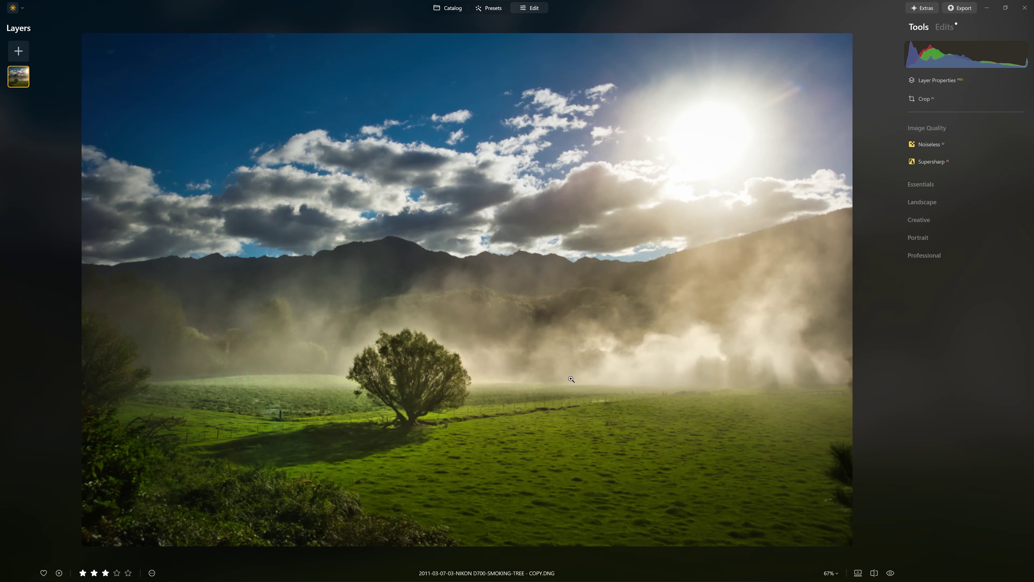
Step: Add an Atmosphere effect of type Haze with Amount 100 and Depth 27
click(918, 202)
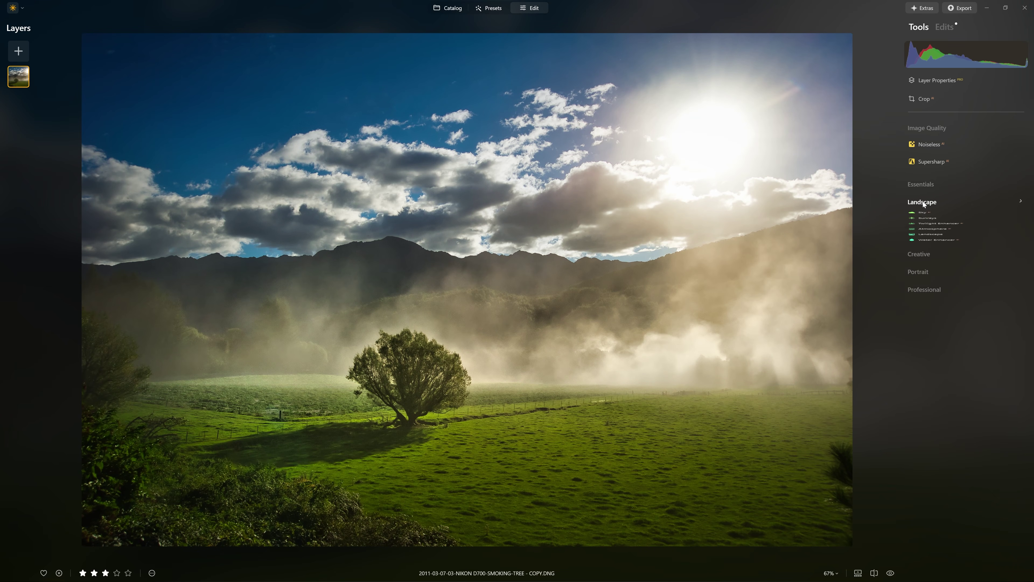
click(930, 275)
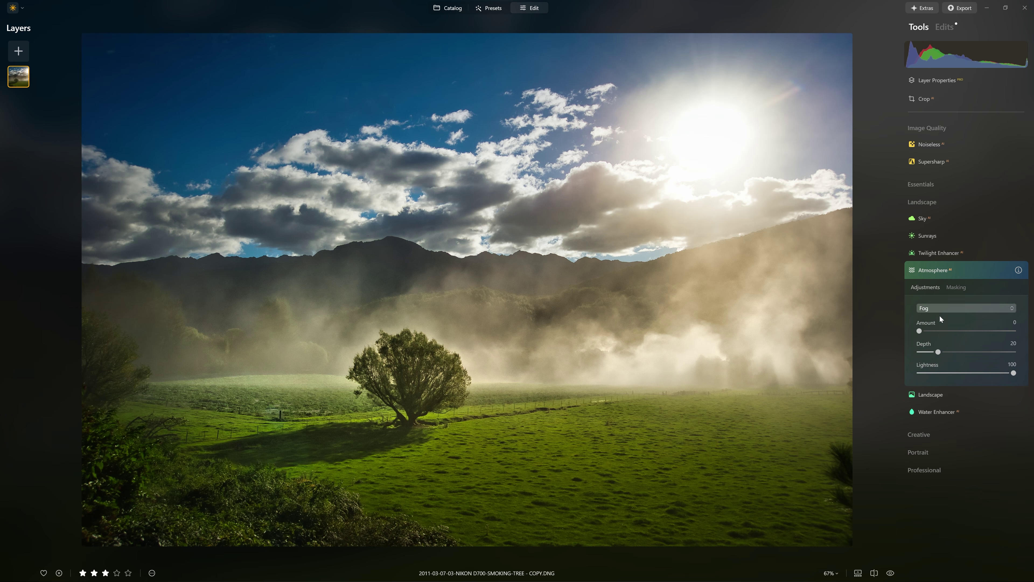
drag(921, 332, 983, 332)
click(969, 309)
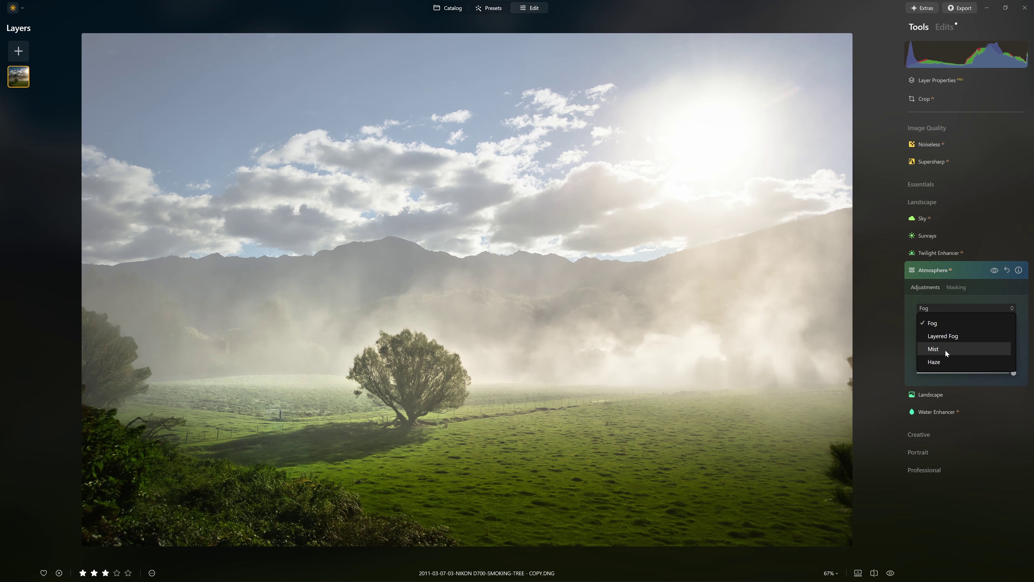
click(951, 360)
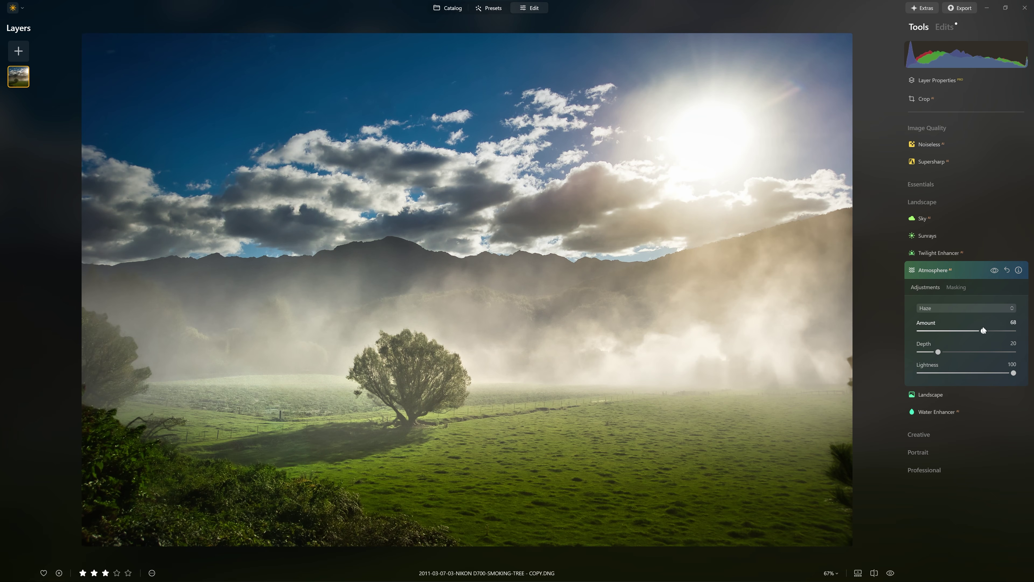
drag(985, 333, 1023, 343)
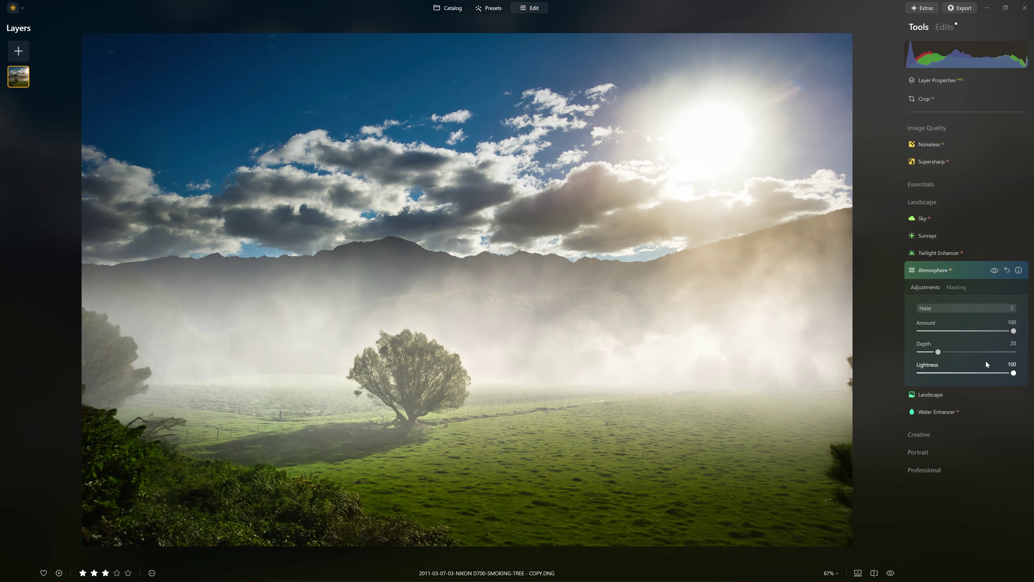
mouse_move(938, 351)
mouse_down()
mouse_move(965, 353)
mouse_move(947, 357)
mouse_up()
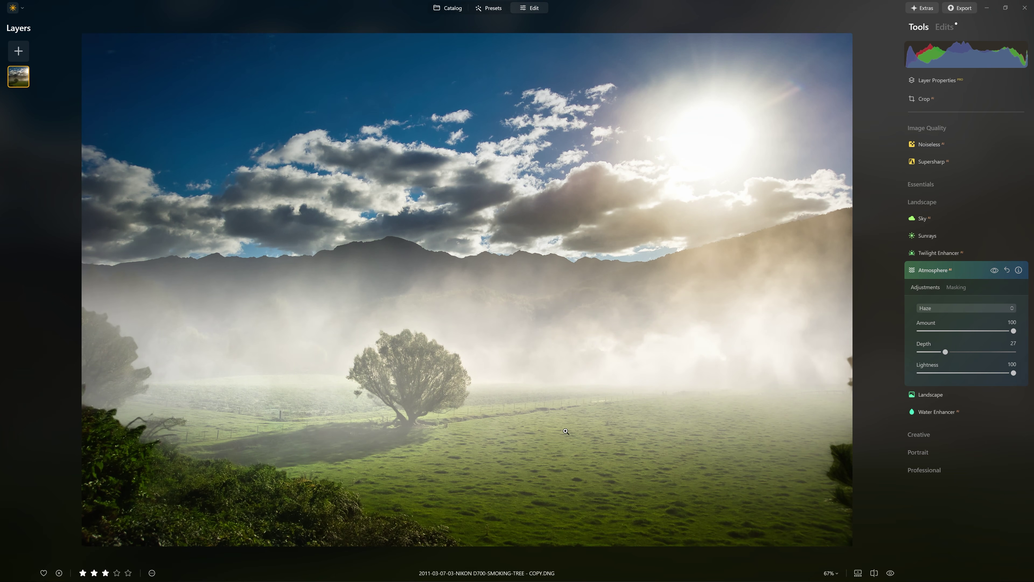
Step: Change the Atmosphere type to Layered Fog with Amount 100
click(965, 308)
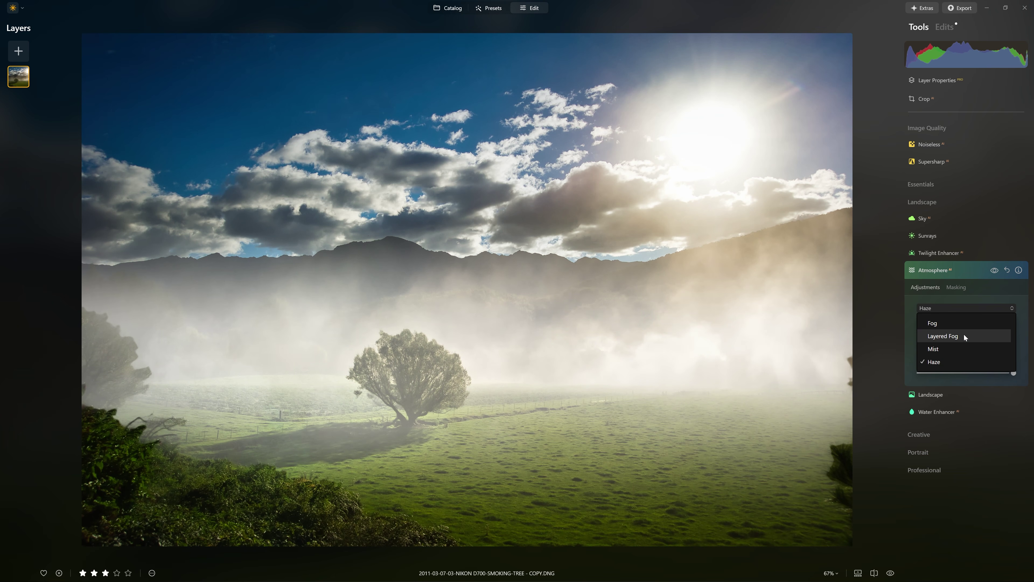
click(963, 334)
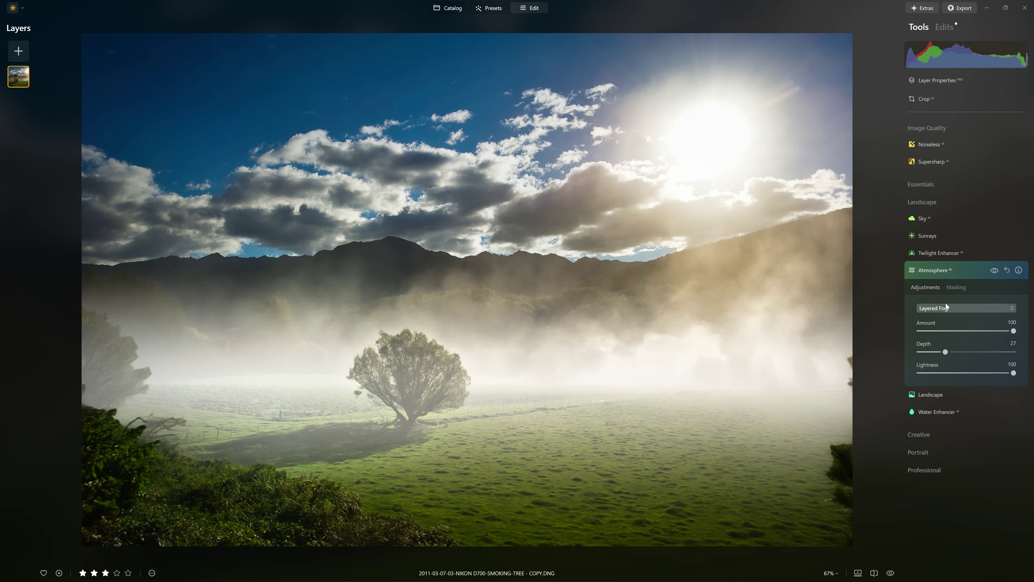
mouse_move(1013, 331)
mouse_down()
mouse_move(952, 331)
mouse_move(1017, 336)
mouse_up()
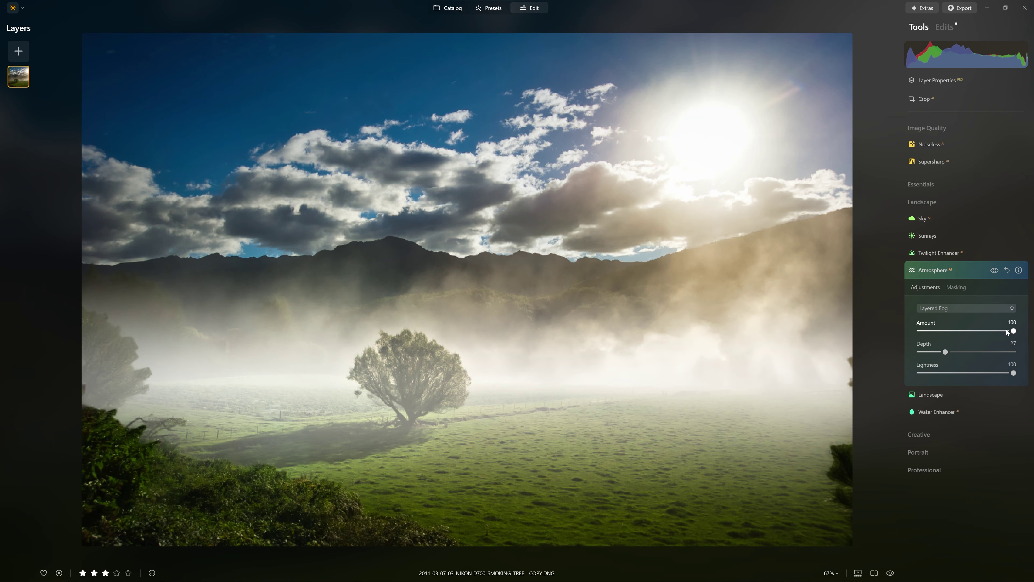
Step: Inspect the layered fog around the tree at 100% zoom, and set its Amount to 100, Depth to 29 and Lightness to 100
click(994, 271)
click(105, 408)
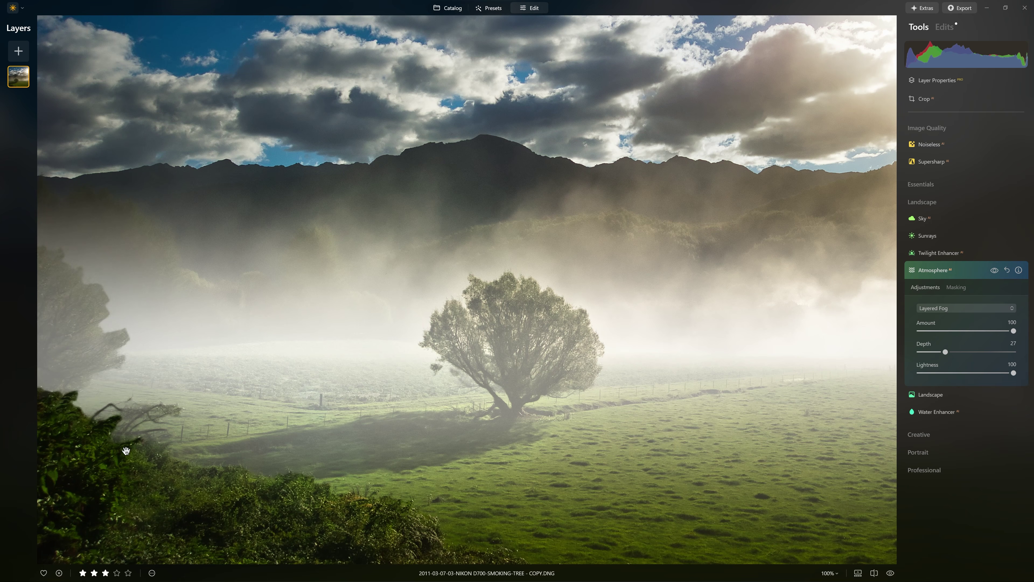
click(212, 423)
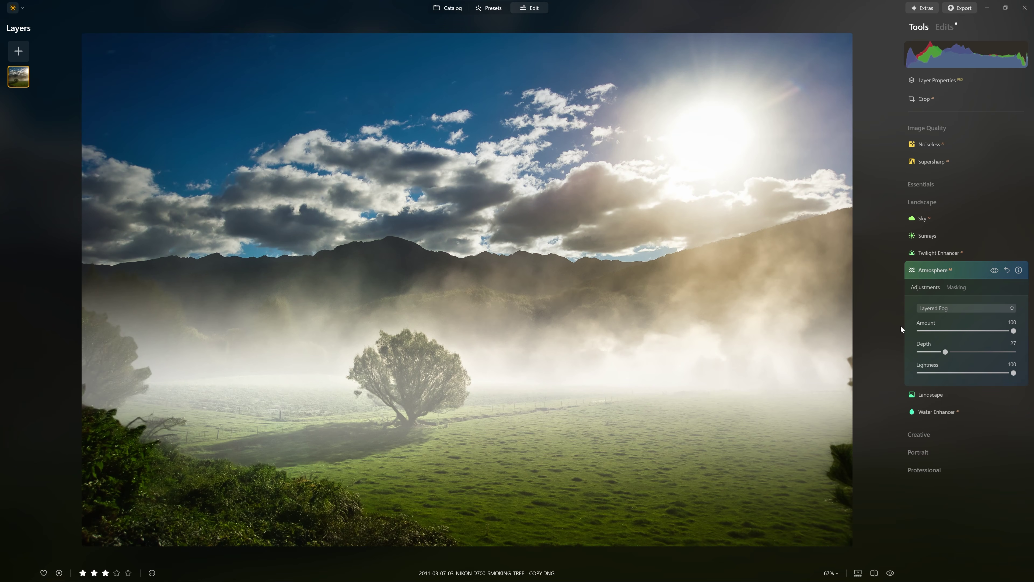
click(926, 330)
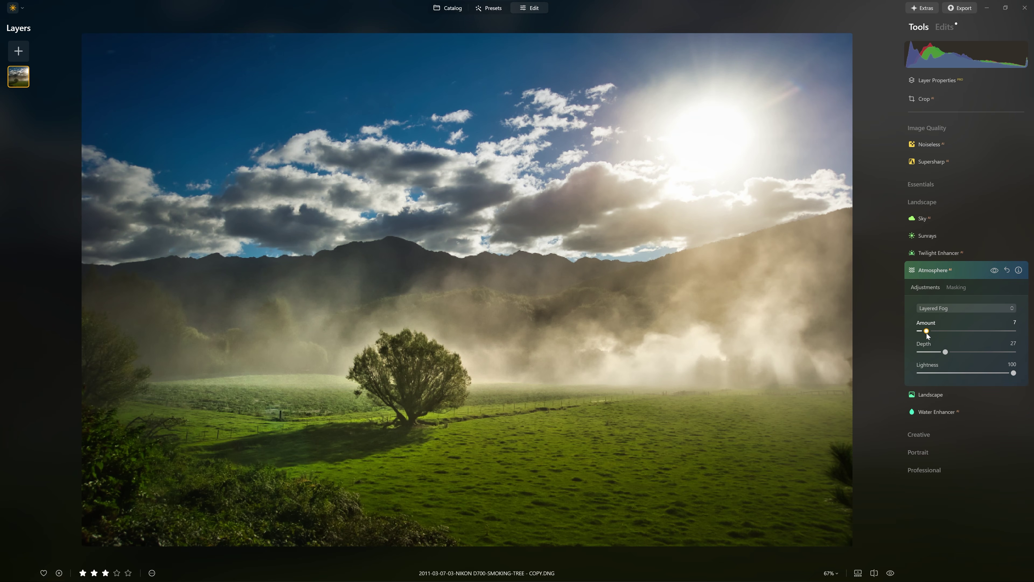
drag(927, 334, 928, 334)
click(1012, 331)
mouse_move(1013, 374)
mouse_down()
mouse_move(895, 386)
mouse_move(1014, 373)
mouse_up()
drag(948, 354, 1026, 325)
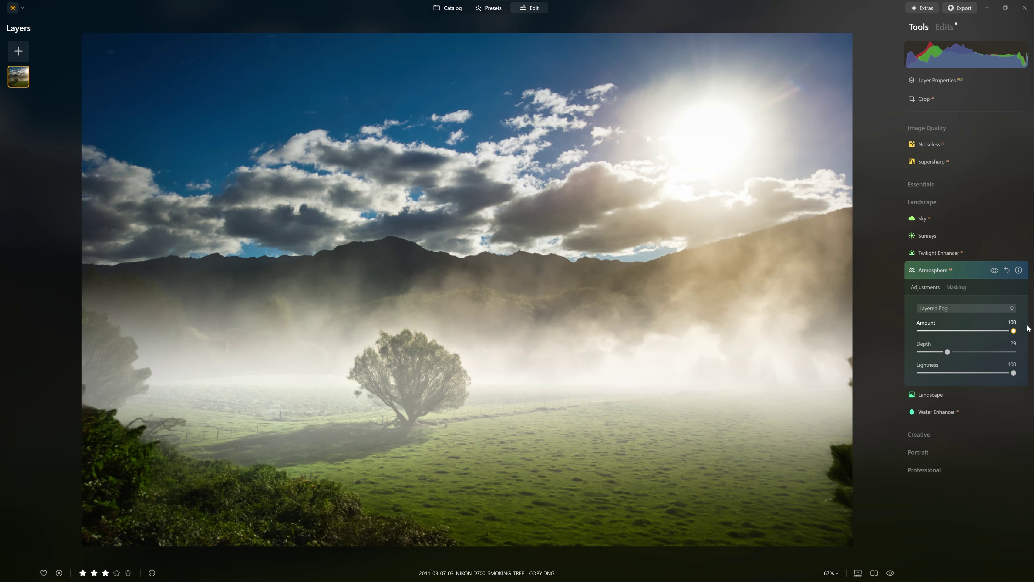
Step: Brush an Atmosphere mask at Strength 23 over the mist and field, and compare the photo with the fog off and on
click(962, 286)
click(931, 305)
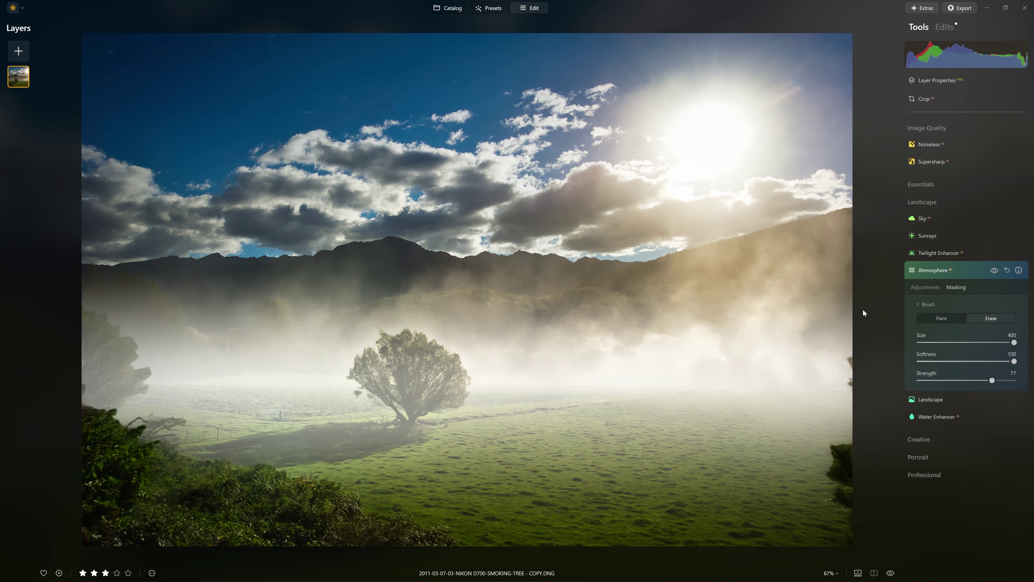
click(941, 318)
drag(947, 381, 941, 381)
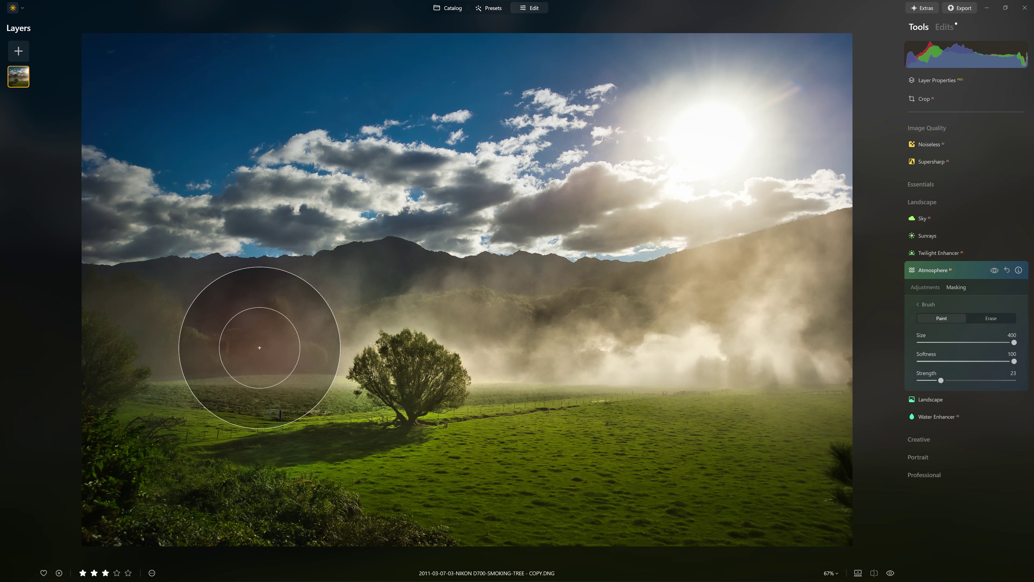
mouse_move(259, 348)
mouse_down()
mouse_move(326, 356)
mouse_move(333, 411)
mouse_move(850, 430)
mouse_up()
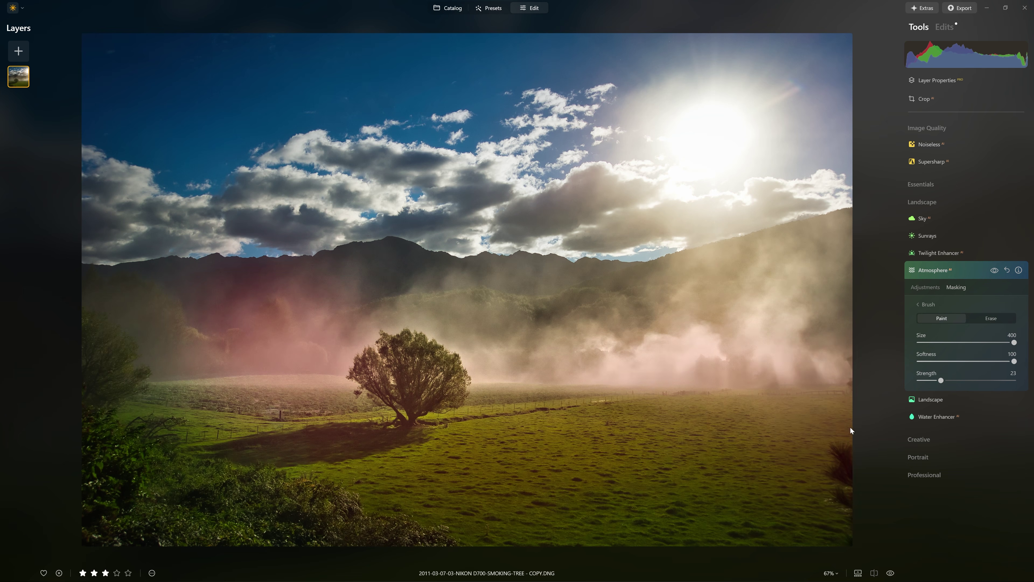
mouse_move(307, 353)
mouse_down()
mouse_move(352, 311)
mouse_move(468, 300)
mouse_up()
scroll(635, 374, down, 1)
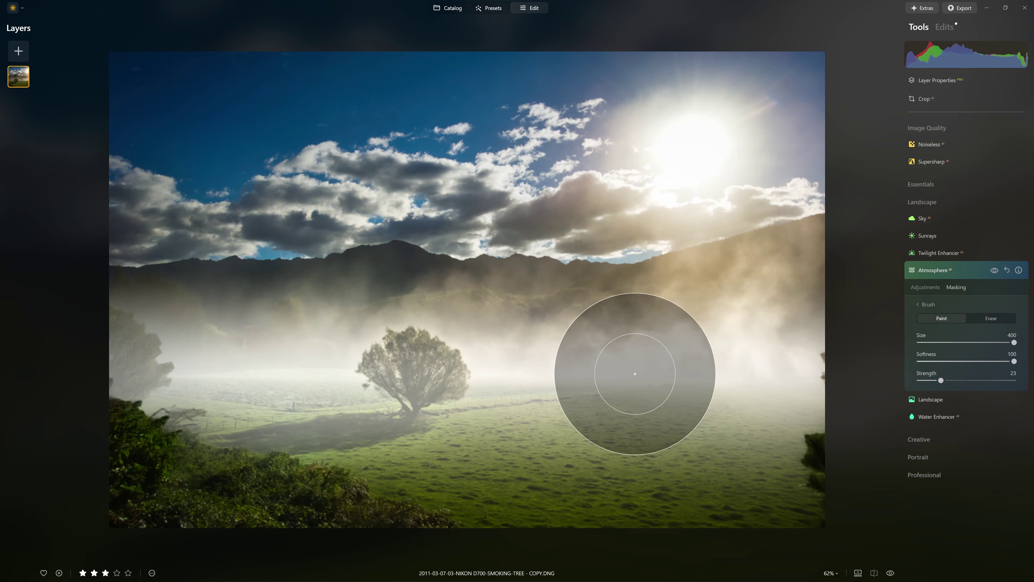
drag(561, 384, 549, 416)
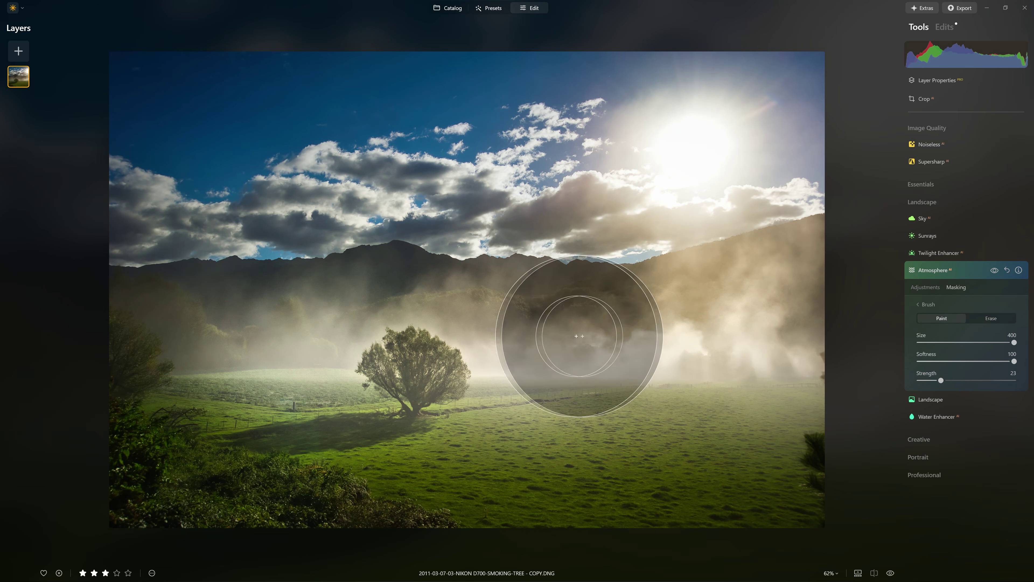
click(995, 270)
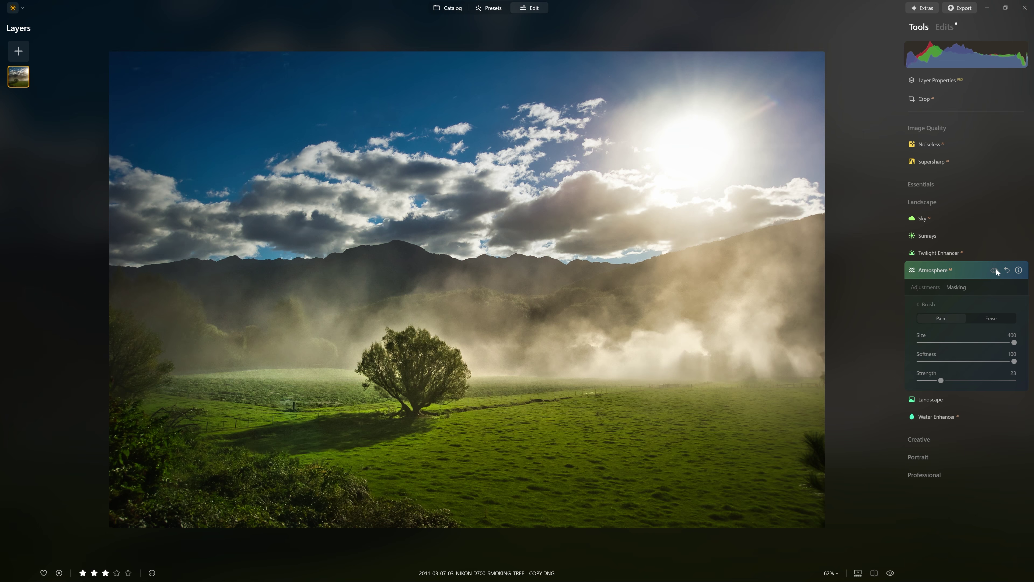
click(995, 270)
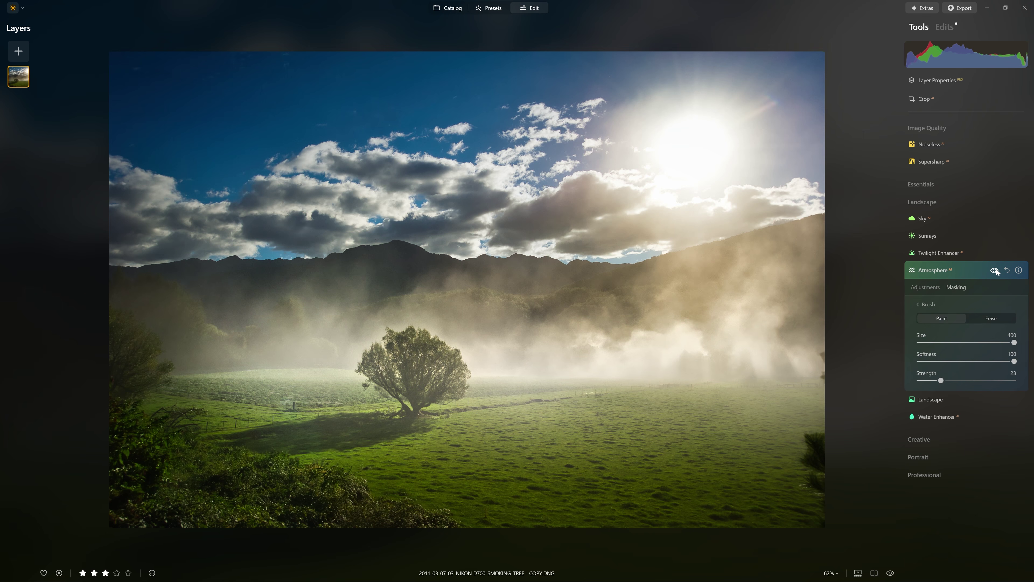
Step: Erase the Atmosphere mask along the mountains and hillside at Strength 23, and close the Atmosphere tool
click(990, 318)
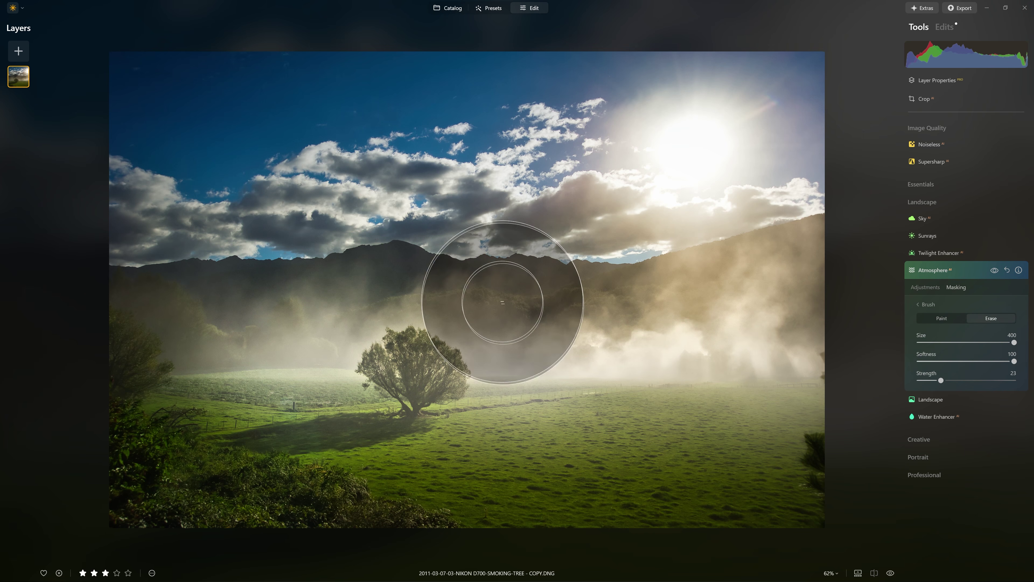
drag(509, 303, 770, 293)
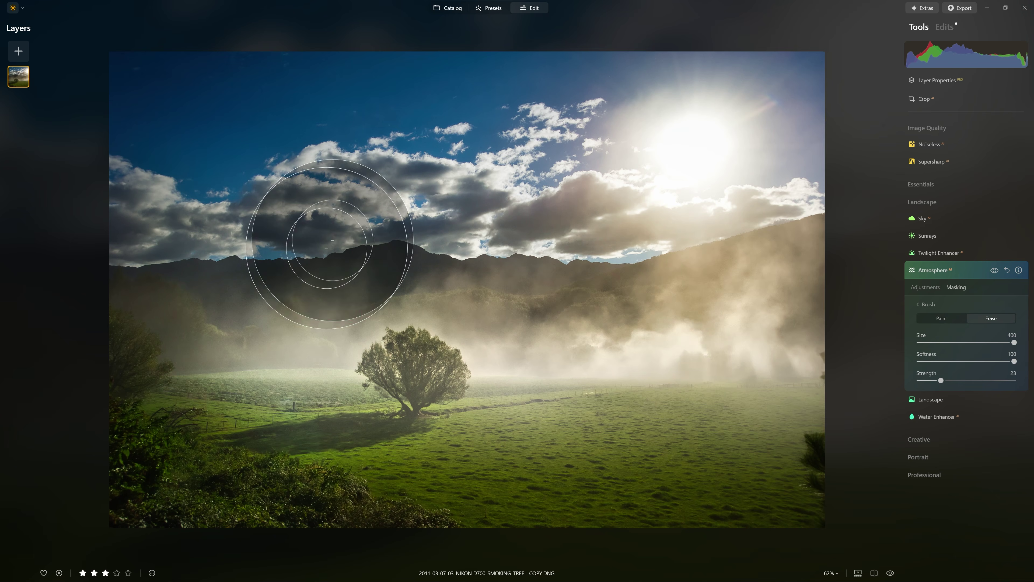
mouse_move(325, 231)
mouse_down()
mouse_move(268, 353)
mouse_move(154, 309)
mouse_up()
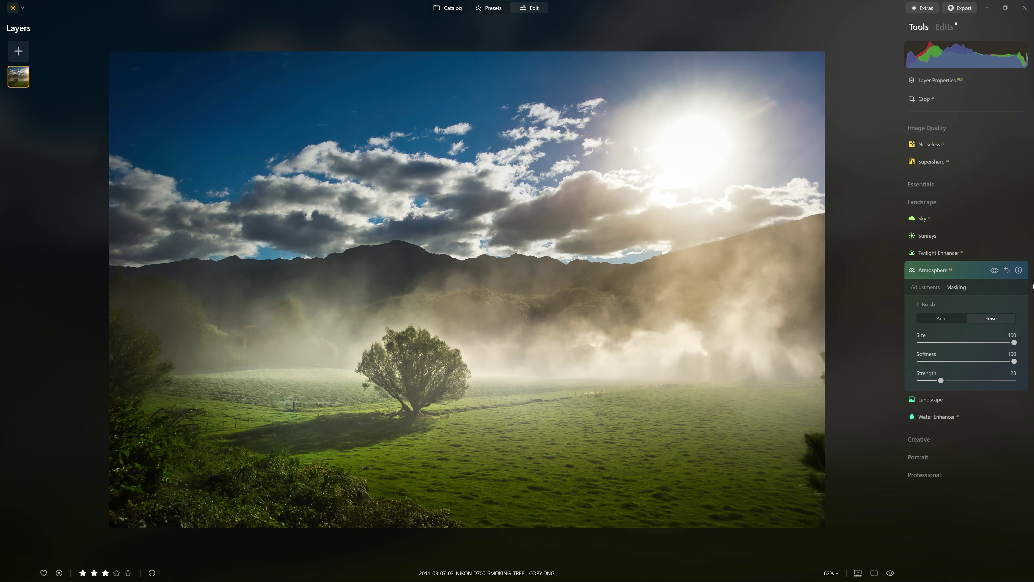
click(995, 270)
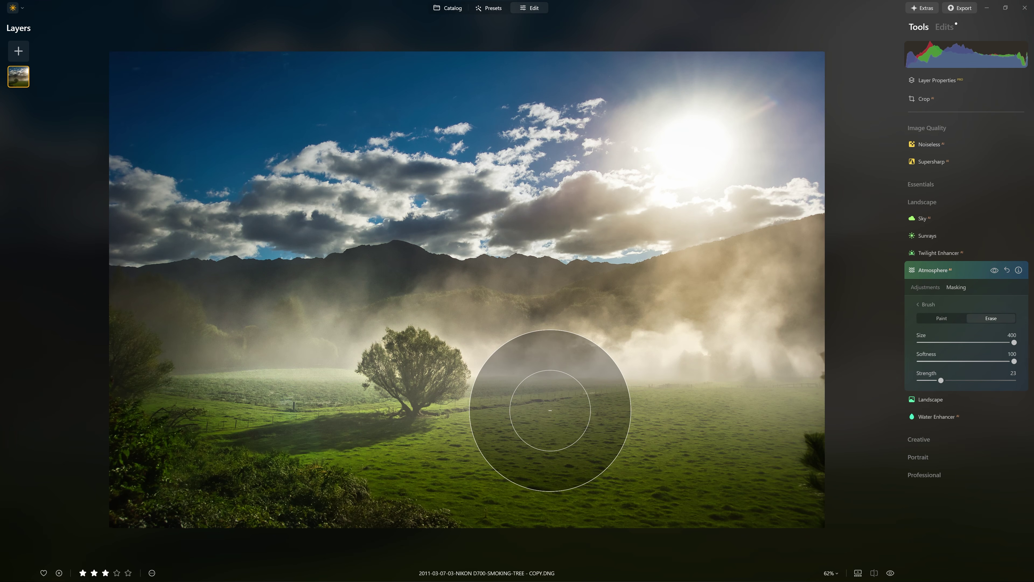
click(975, 272)
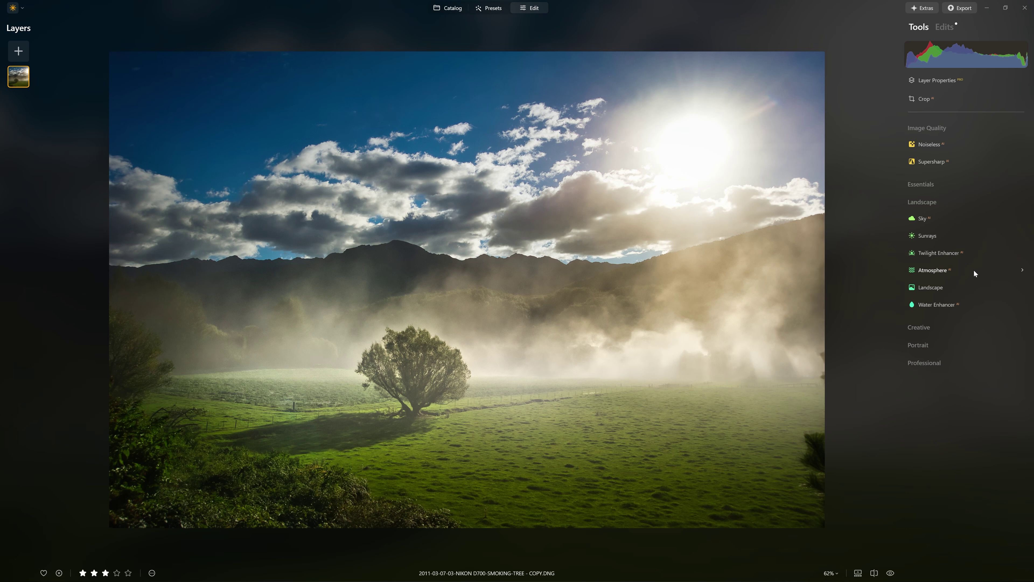
Step: Add a Sunrays effect with Amount 100 and place its center on the real sun in the sky
click(955, 236)
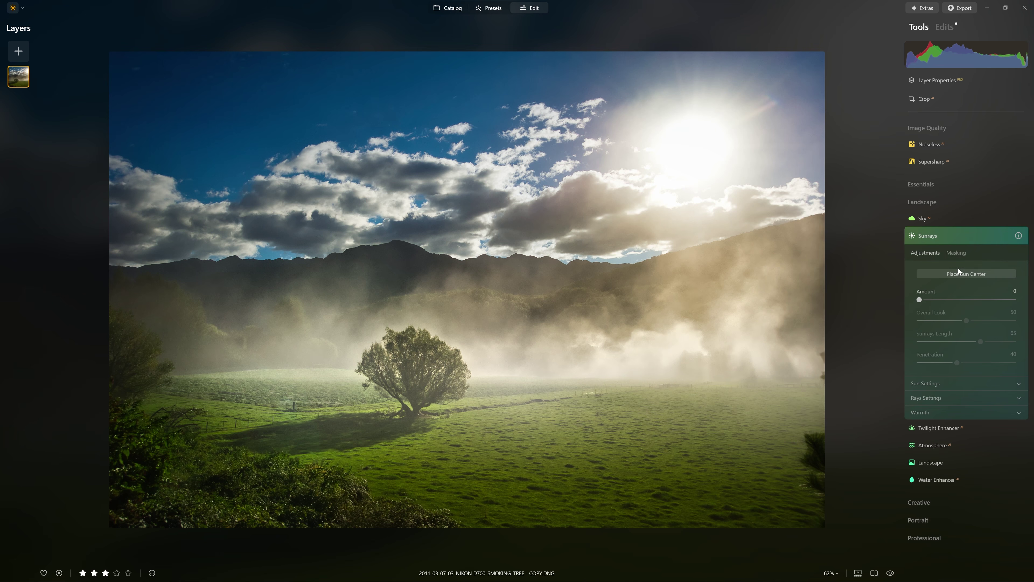
drag(919, 299, 1016, 300)
click(966, 273)
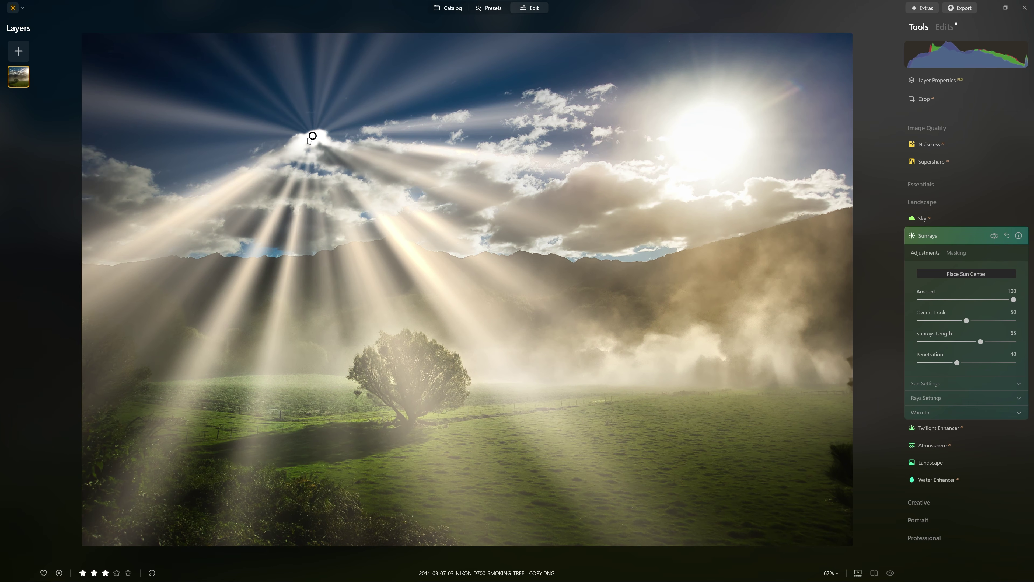
mouse_move(350, 139)
mouse_down()
mouse_move(520, 163)
mouse_move(658, 159)
mouse_move(711, 131)
mouse_move(270, 100)
mouse_move(277, 120)
mouse_move(644, 121)
mouse_move(808, 233)
mouse_move(840, 125)
mouse_move(699, 133)
mouse_up()
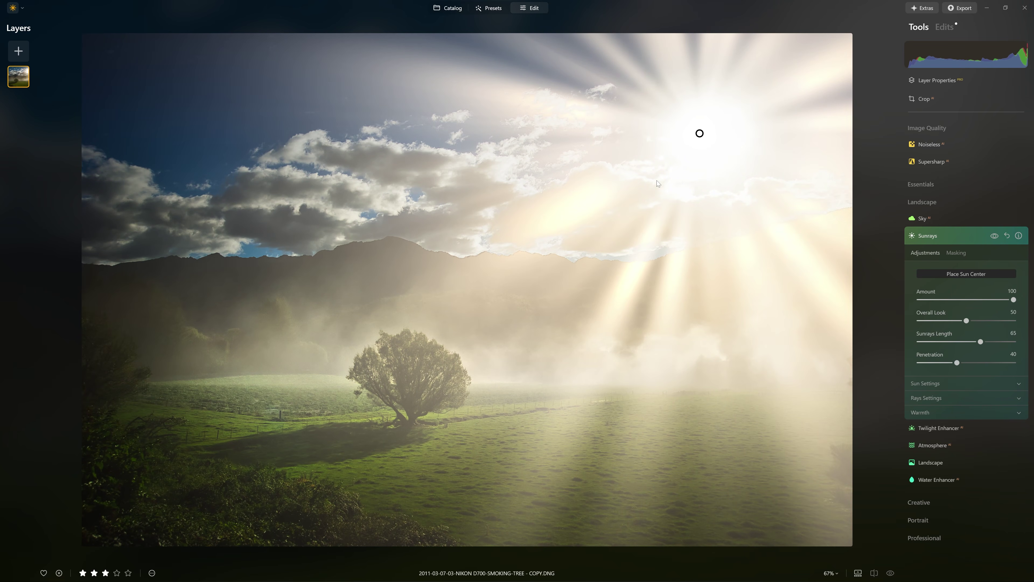
Step: Set the Sunrays Overall Look to 100, Sunrays Length to 54 and Penetration to 2, comparing the effect off and on
drag(980, 323, 923, 365)
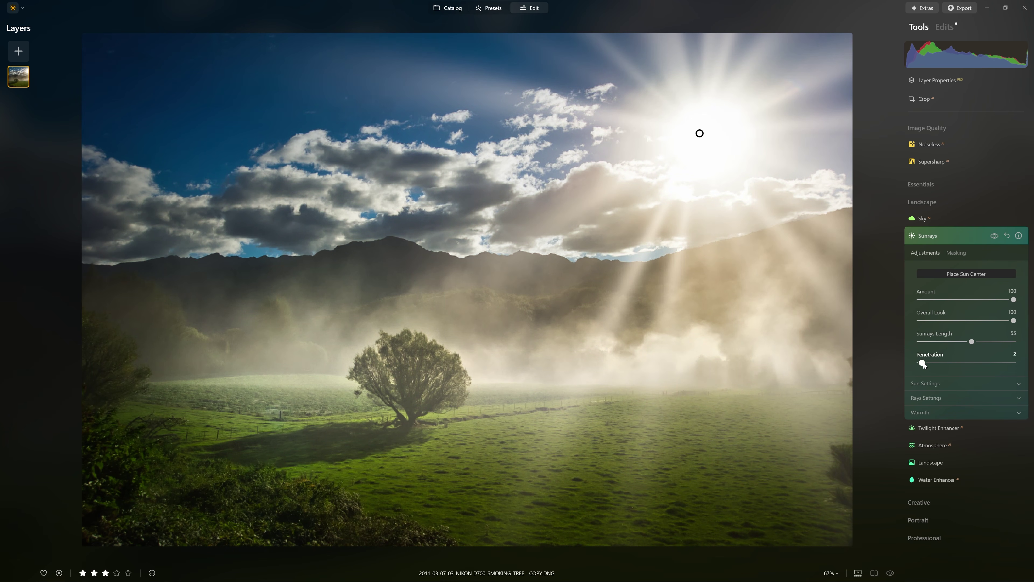
click(994, 236)
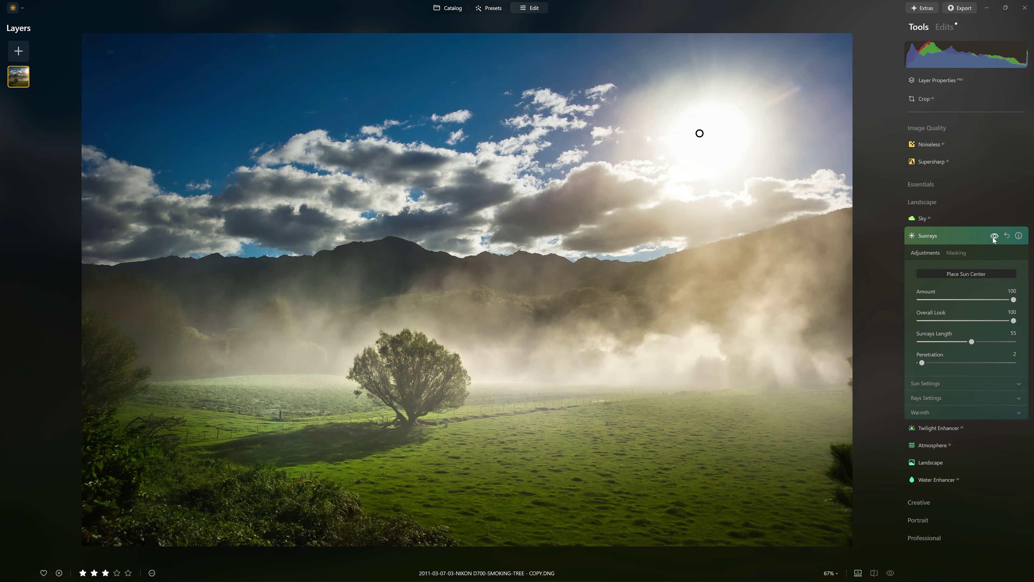
click(993, 239)
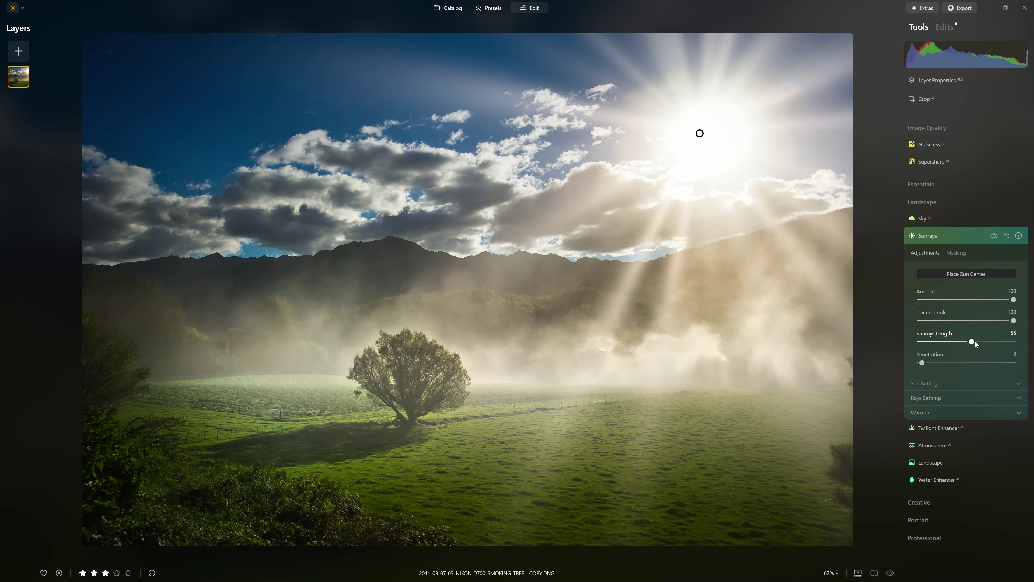
mouse_move(973, 344)
mouse_down()
mouse_move(1003, 343)
mouse_move(933, 346)
mouse_move(972, 354)
mouse_up()
Step: Set the Number of Sunrays to 100 and Randomize to 11, and compare the photo with the sunrays off and on
click(974, 383)
click(947, 468)
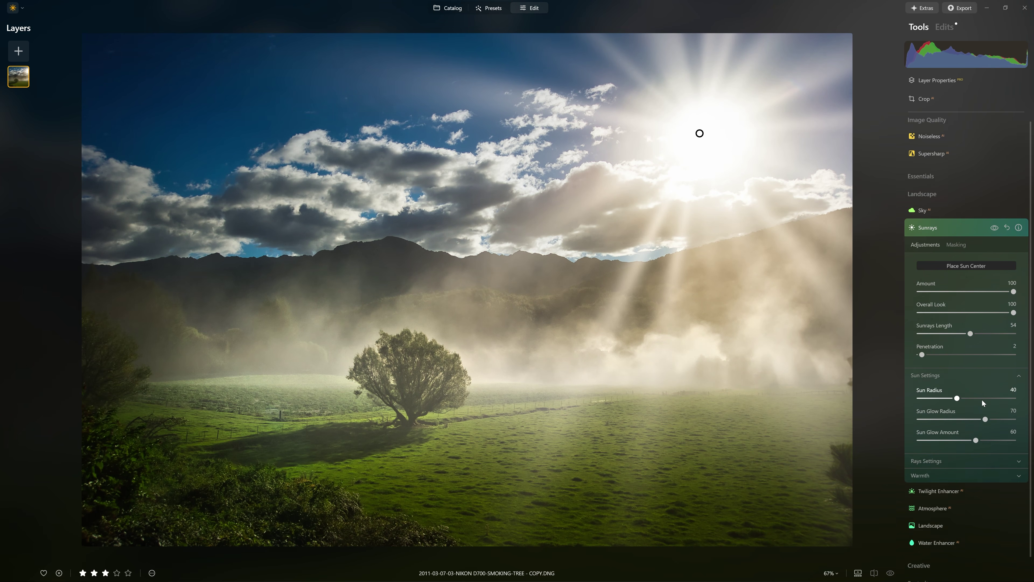
scroll(947, 442, down, 1)
scroll(948, 442, down, 1)
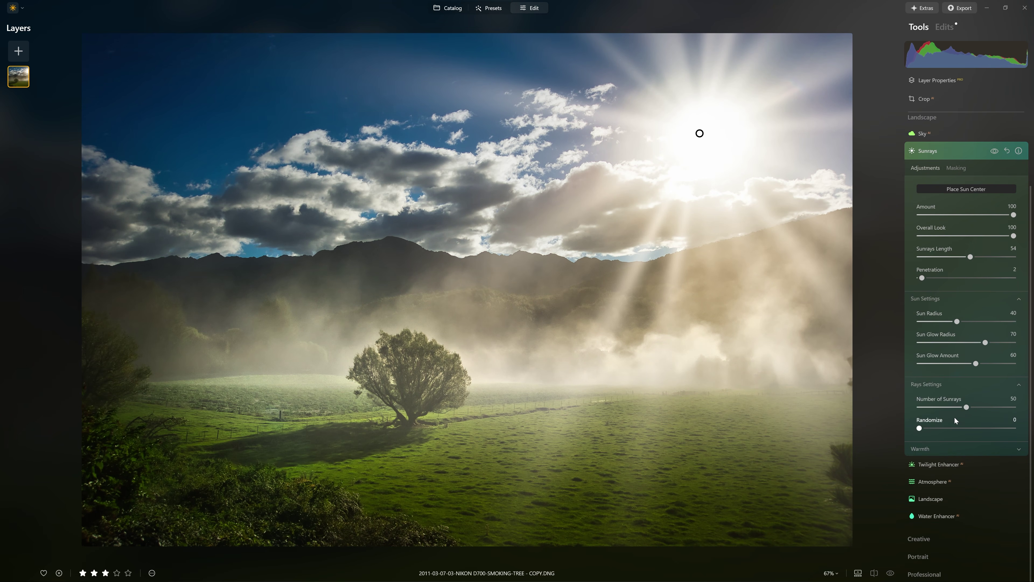
drag(972, 411, 929, 410)
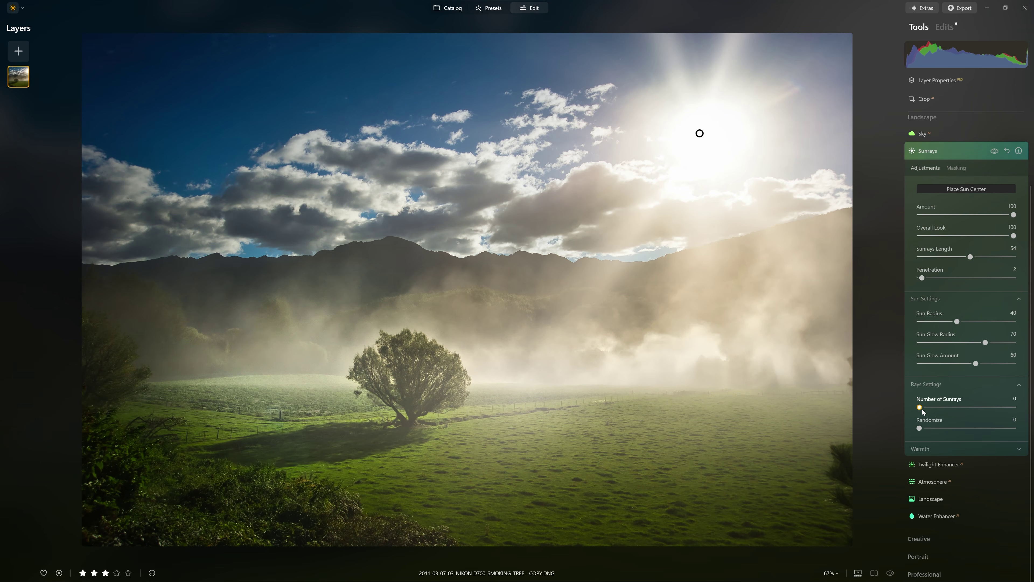
drag(922, 409, 1014, 408)
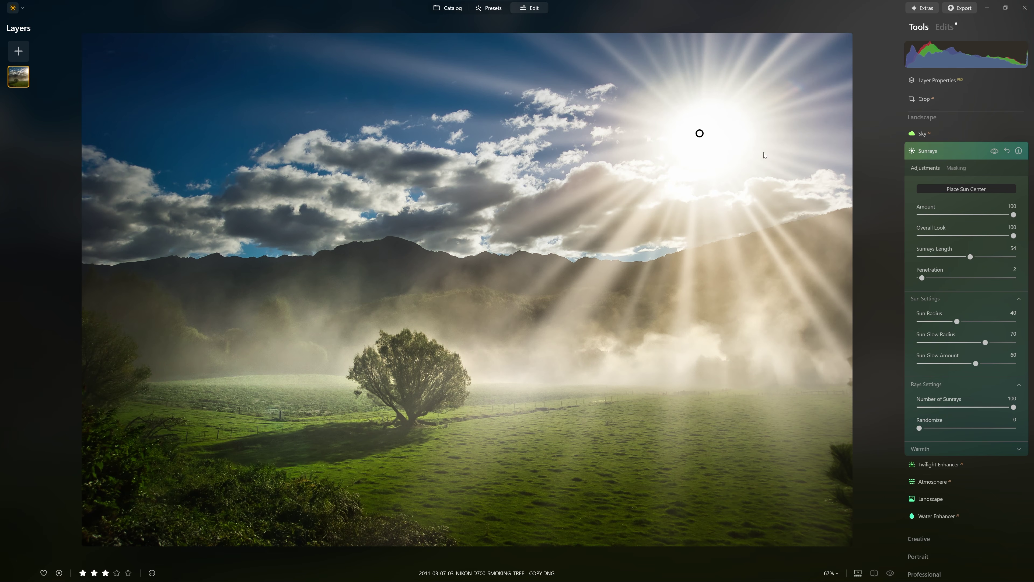
drag(920, 428, 930, 430)
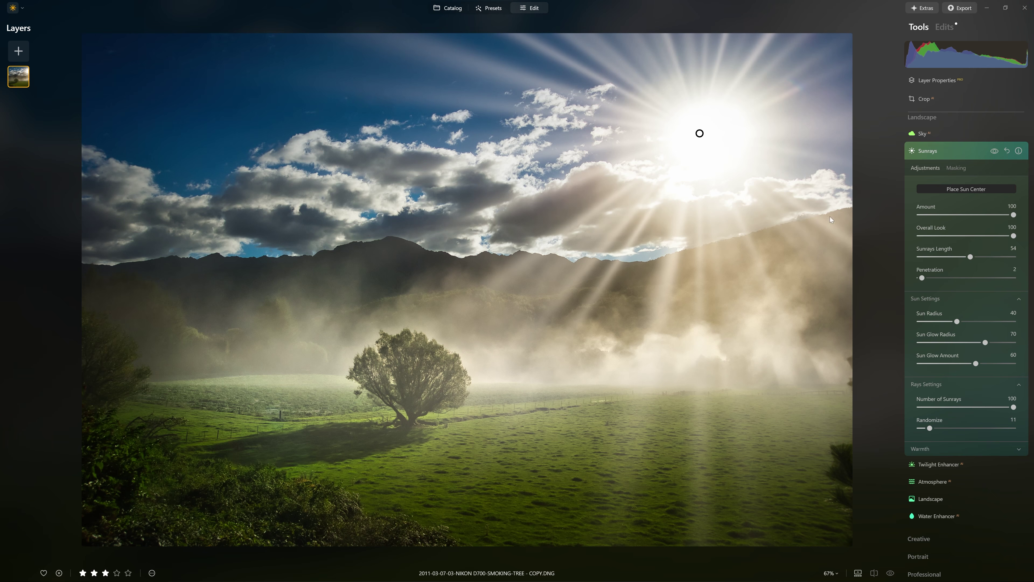
click(994, 152)
click(994, 152)
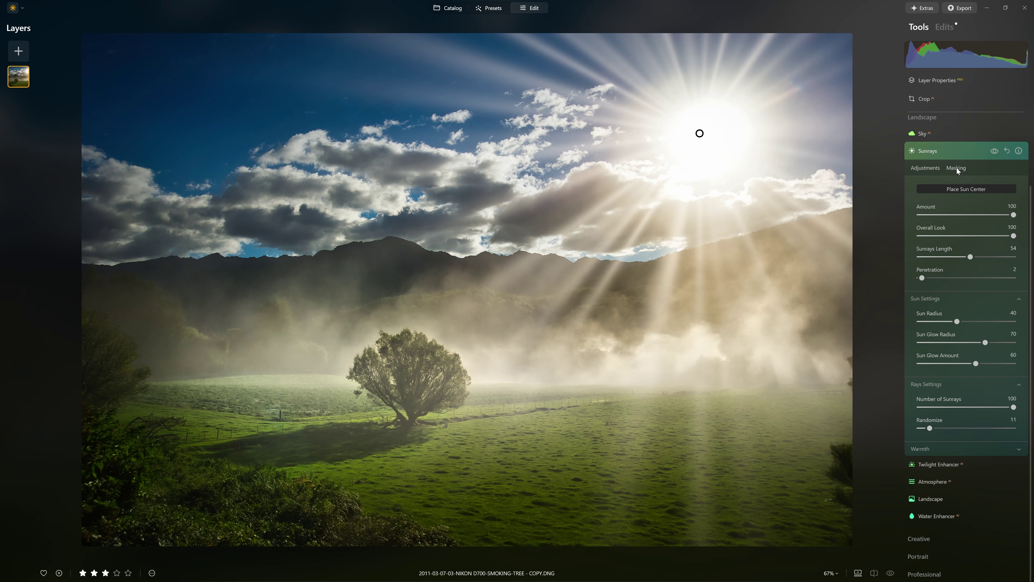
click(995, 152)
click(995, 152)
Step: Brush a Sunrays mask at Strength 23 over the rays below the sun and the hillside, comparing the effect off and on
click(965, 170)
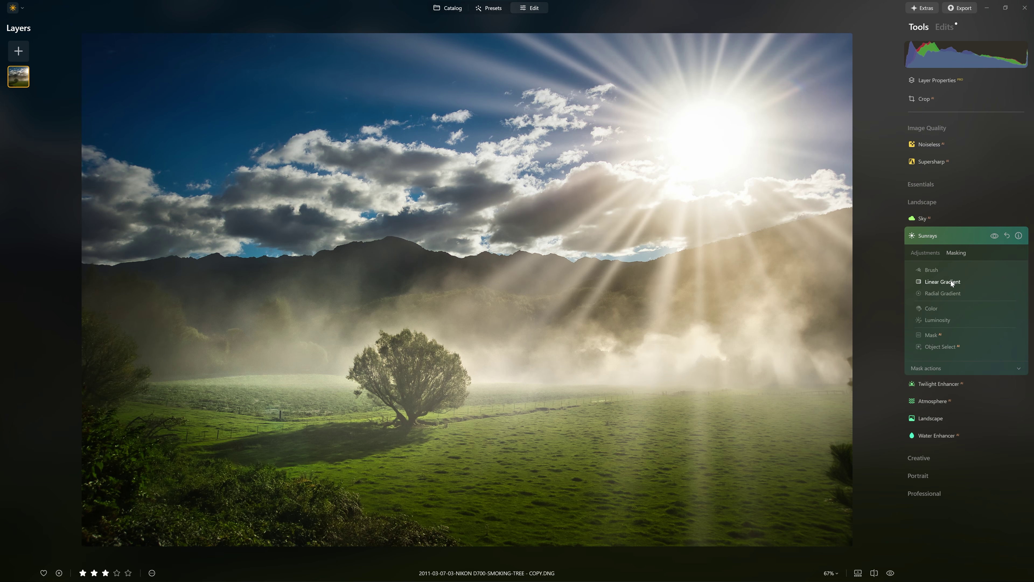
click(937, 267)
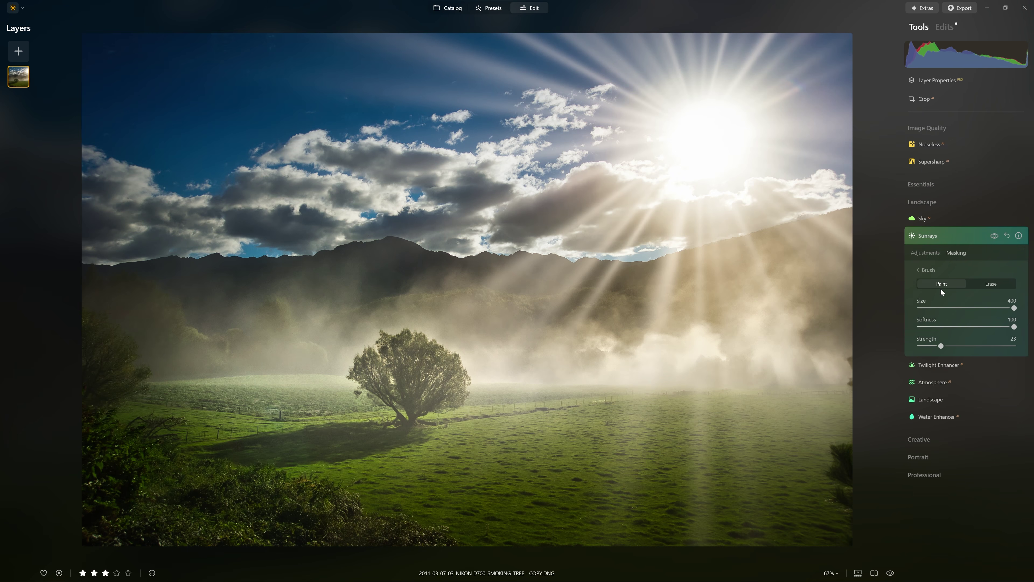
mouse_move(791, 212)
mouse_down()
mouse_move(716, 243)
mouse_move(595, 231)
mouse_move(473, 181)
mouse_move(411, 224)
mouse_move(428, 271)
mouse_move(881, 274)
mouse_up()
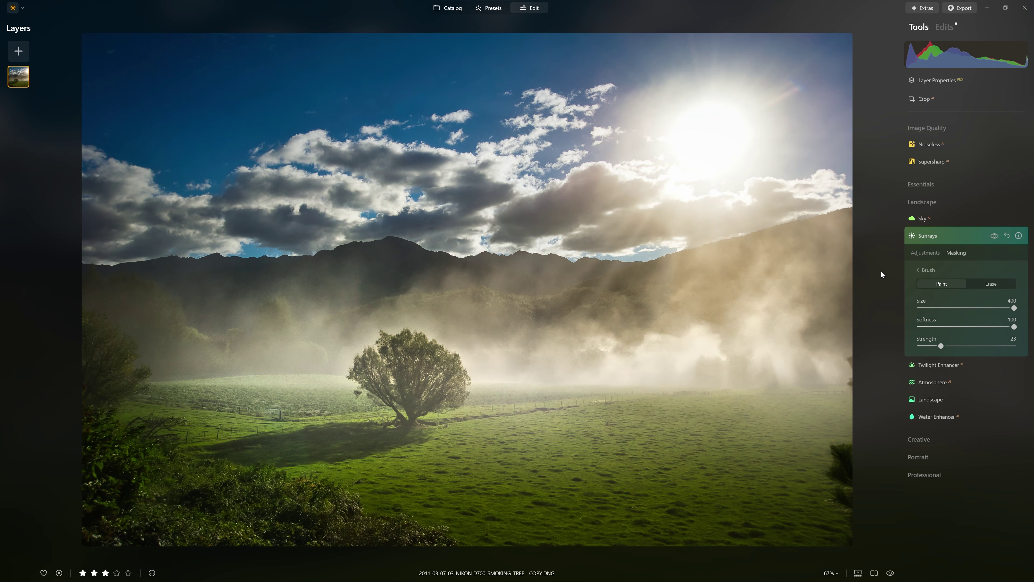
click(995, 236)
click(995, 236)
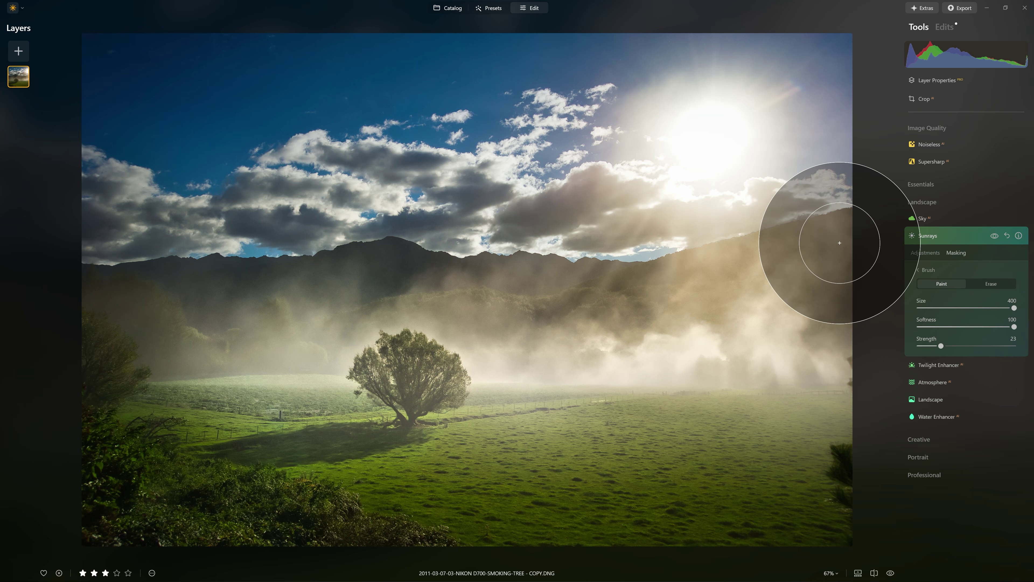
mouse_move(787, 208)
mouse_down()
mouse_move(704, 233)
mouse_move(493, 224)
mouse_move(388, 312)
mouse_move(831, 289)
mouse_move(342, 300)
mouse_move(839, 275)
mouse_up()
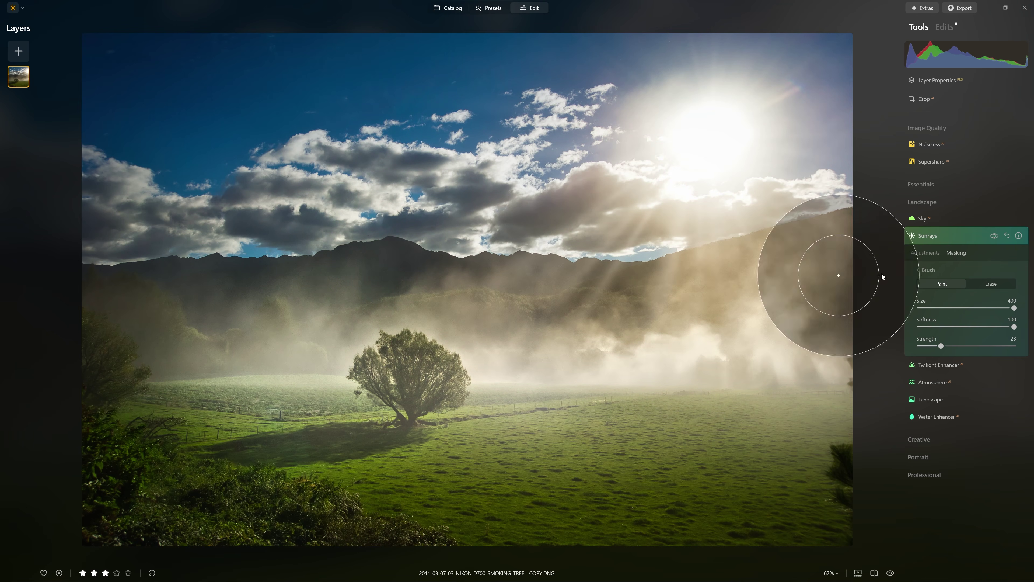
click(995, 238)
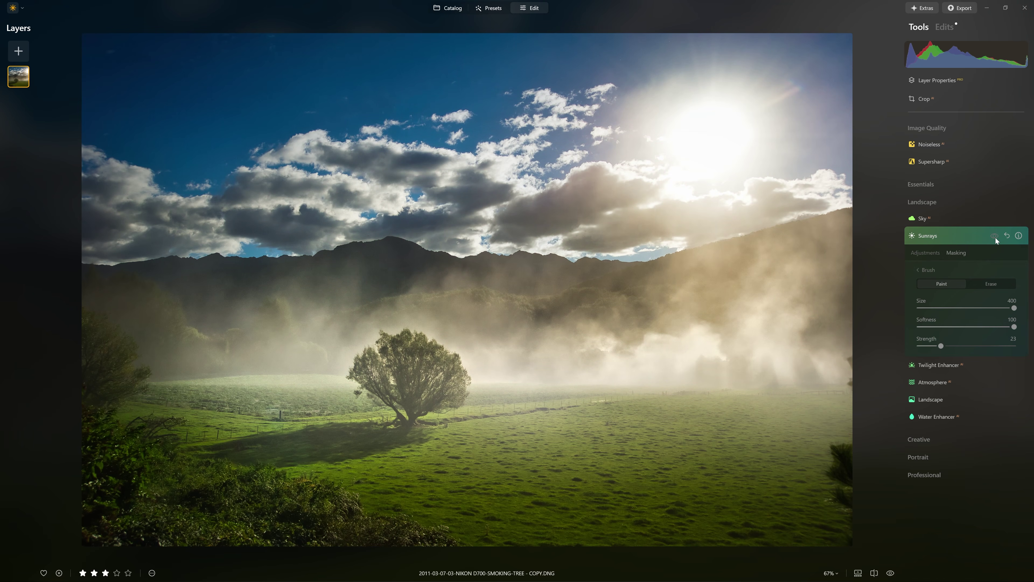
click(996, 239)
click(996, 239)
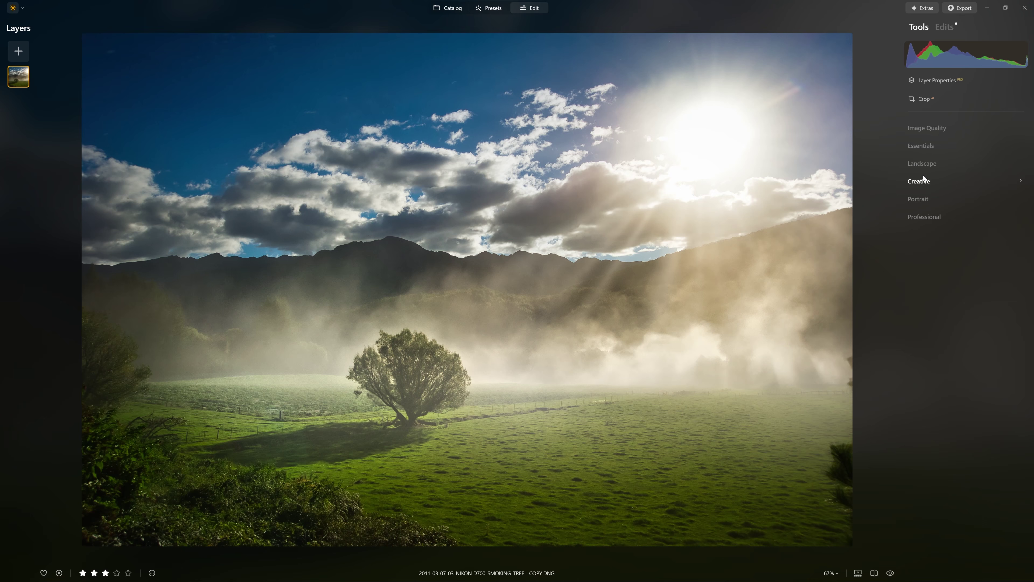
Step: Add a Mystical effect with Amount 100 and compare the photo with the effect off and on
click(919, 181)
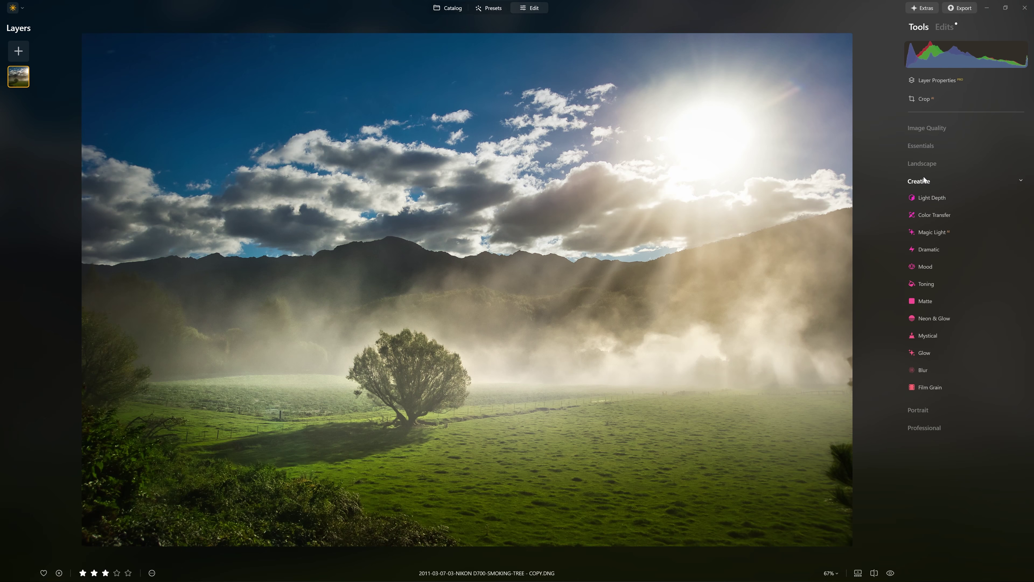
click(945, 335)
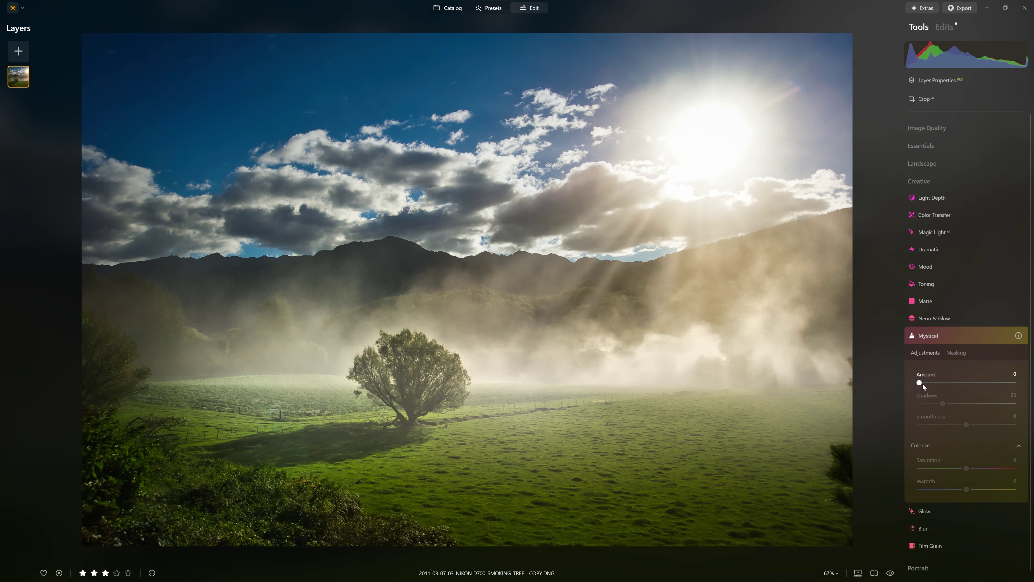
drag(920, 383, 1027, 383)
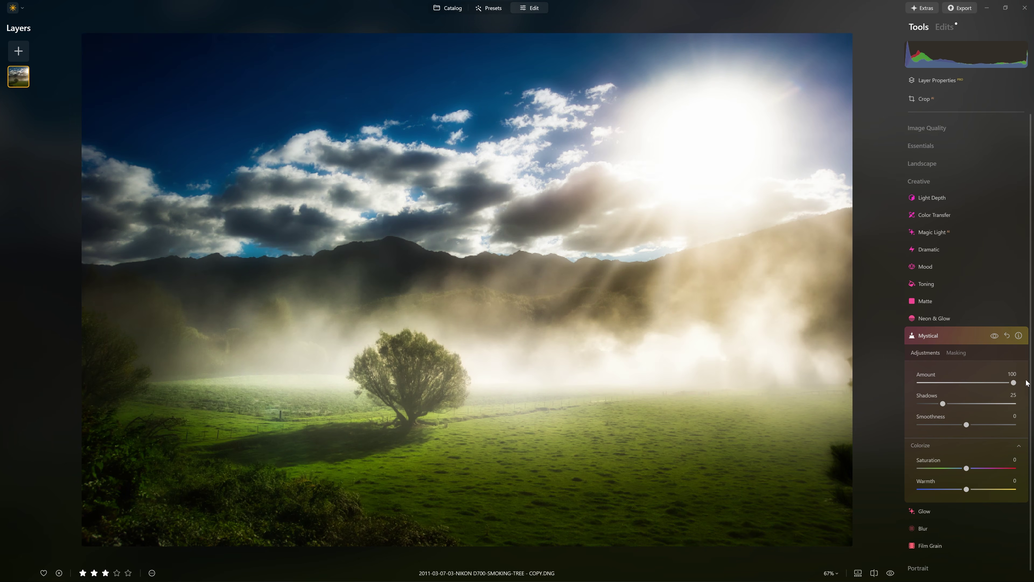
click(995, 337)
click(995, 336)
click(995, 336)
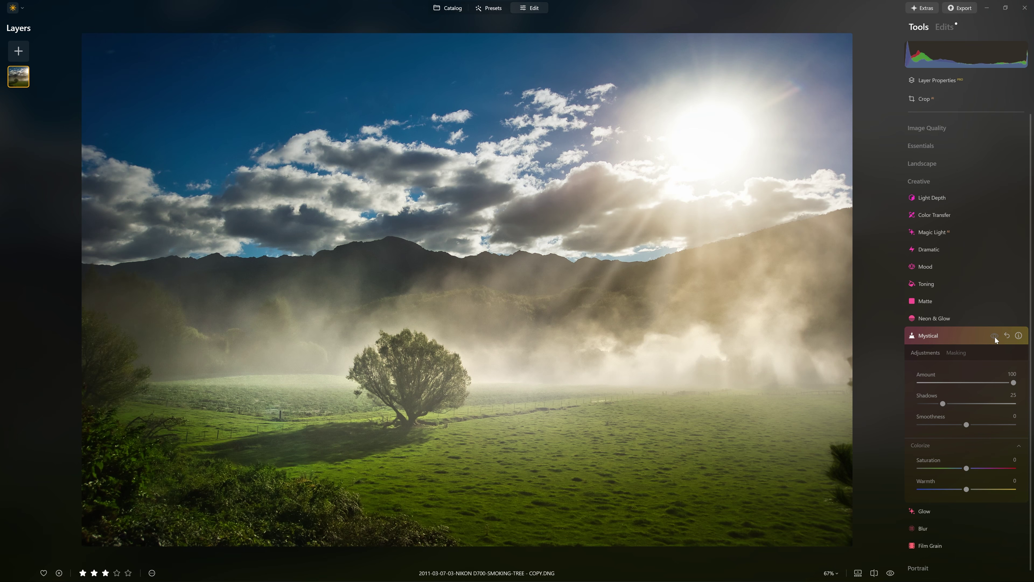
click(995, 336)
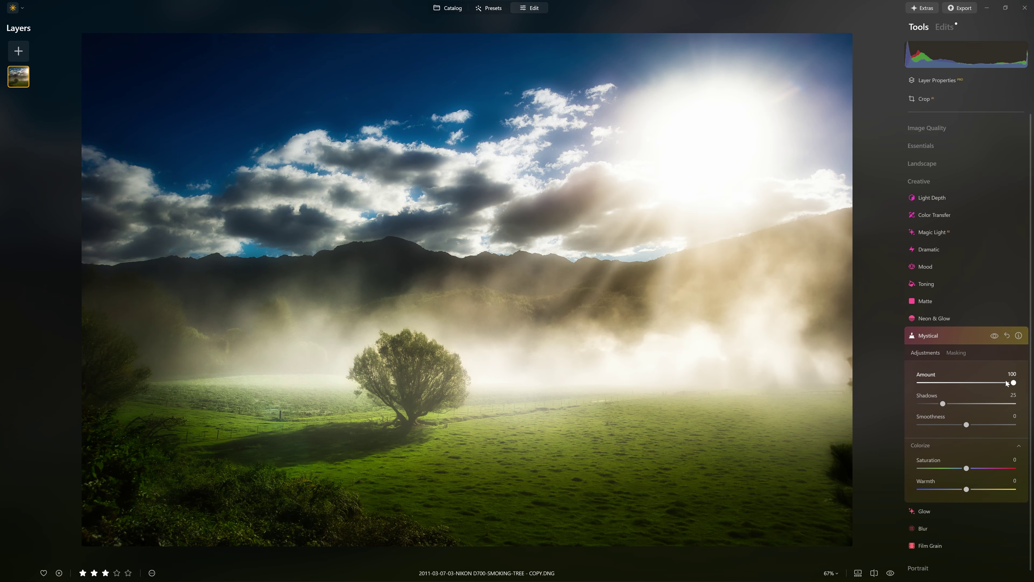
Step: Reduce the Mystical Amount to 24 and compare the photo with the effect off and on
drag(1012, 384, 943, 383)
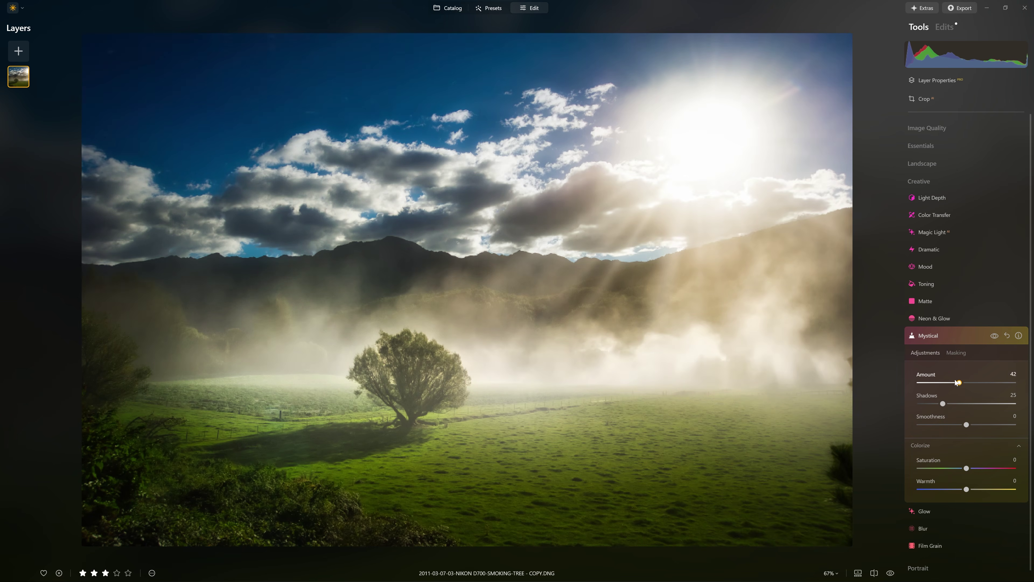
click(995, 336)
click(996, 337)
click(995, 337)
click(996, 337)
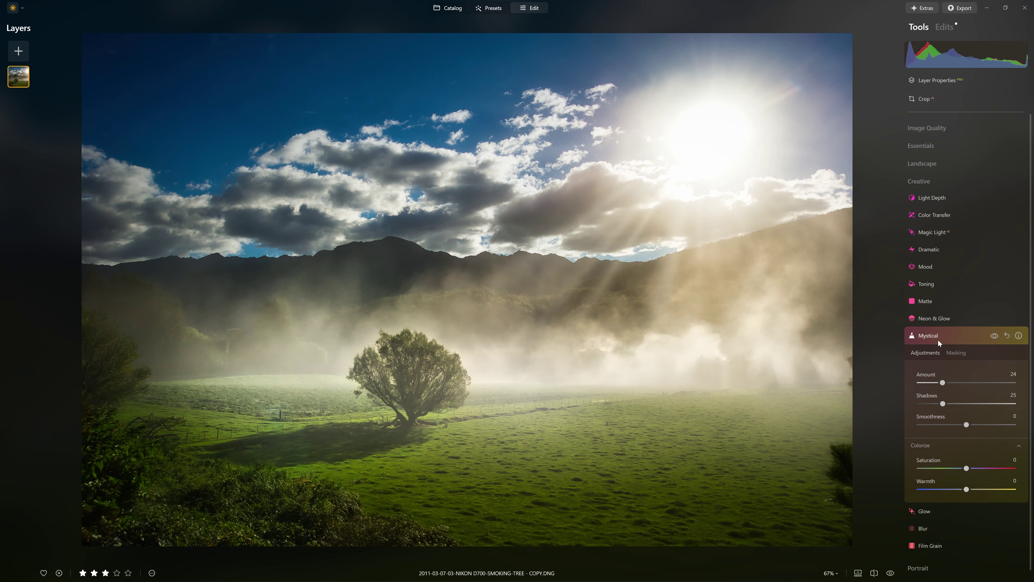
click(968, 333)
Step: Add a Dramatic effect with Amount 100 and Local Contrast 0, brushing its mask over the tree, surrounding mist and meadow
click(927, 251)
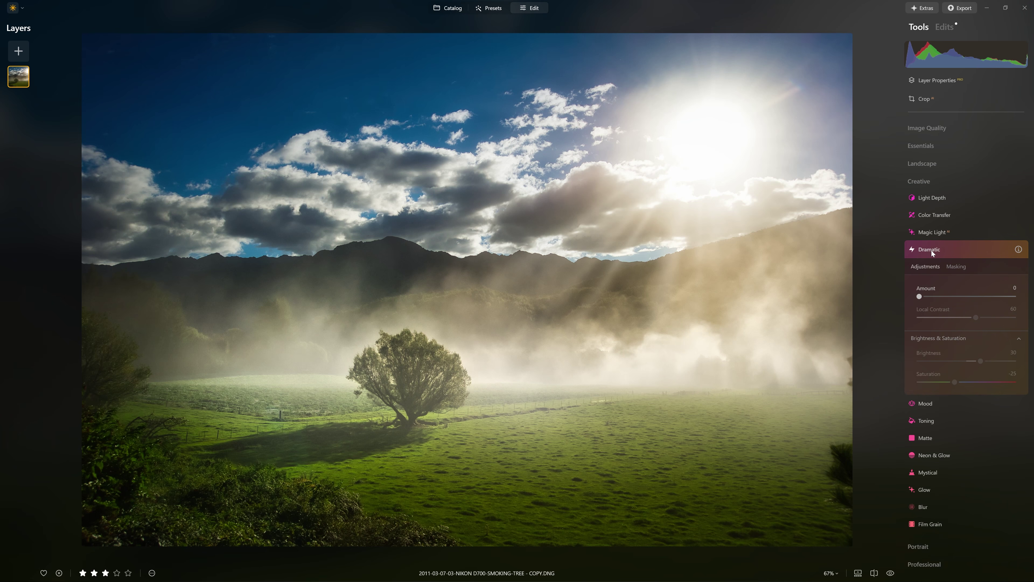
mouse_move(923, 299)
mouse_down()
mouse_move(1016, 299)
mouse_move(920, 319)
mouse_up()
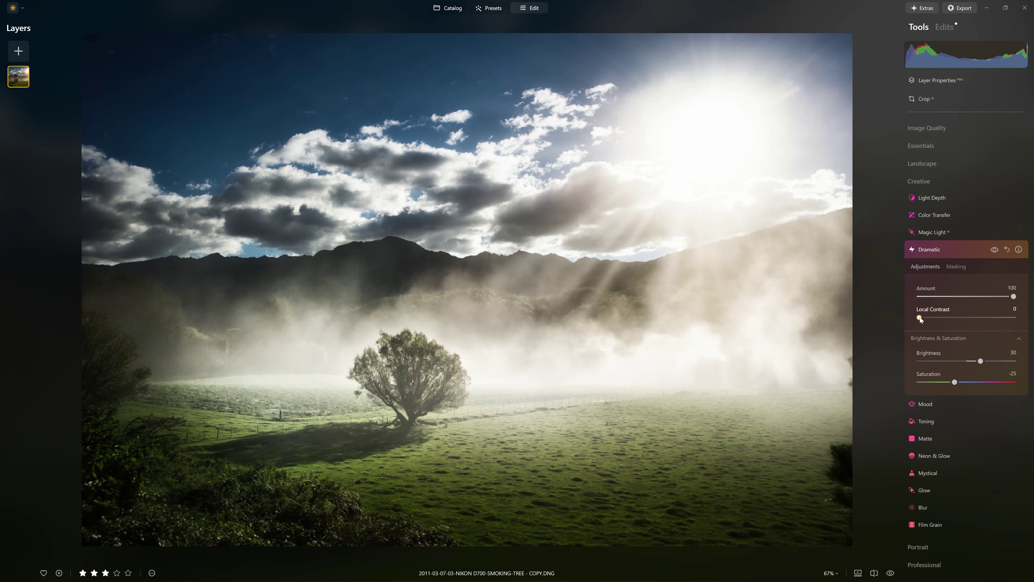
click(951, 267)
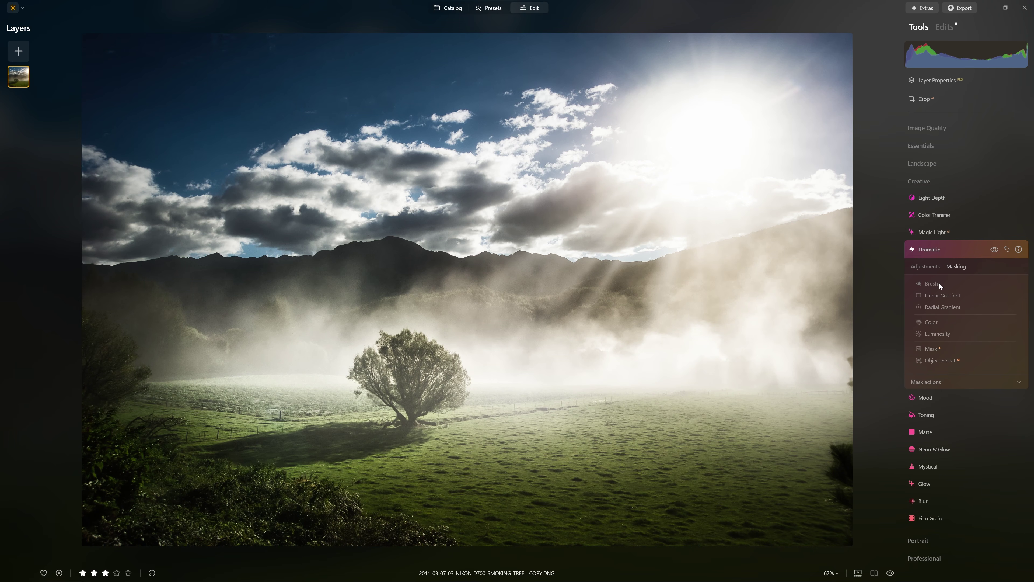
click(931, 283)
drag(450, 370, 312, 391)
drag(163, 425, 464, 435)
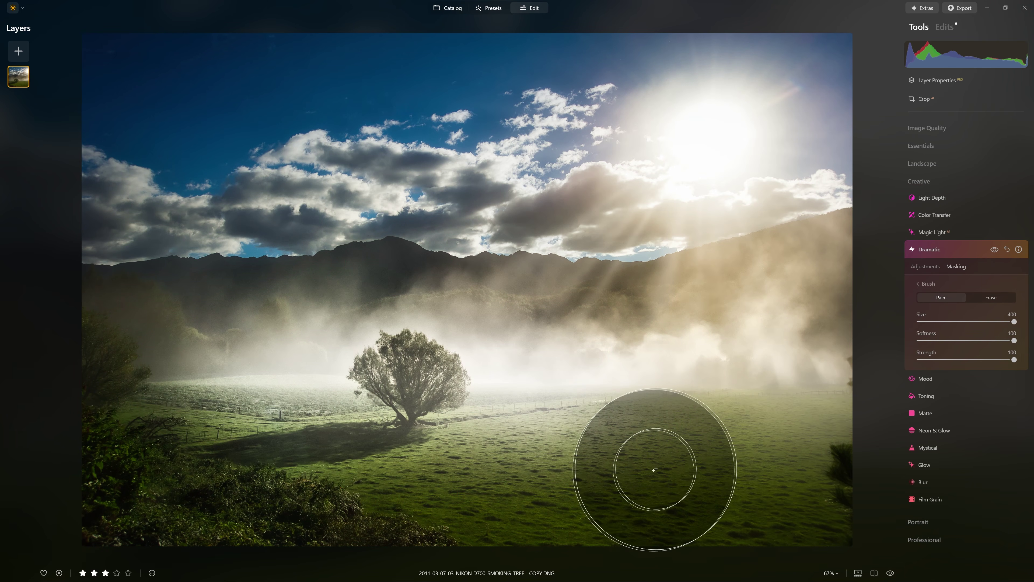
Step: Compare the photo with the brushed Dramatic effect off and on around the tree and mist
click(994, 250)
click(995, 250)
click(994, 249)
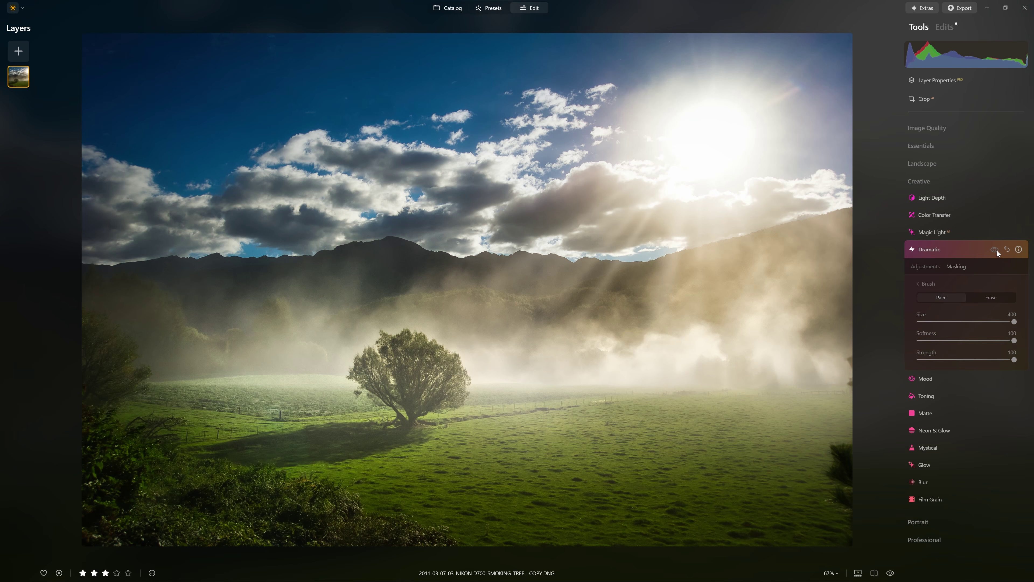
click(994, 249)
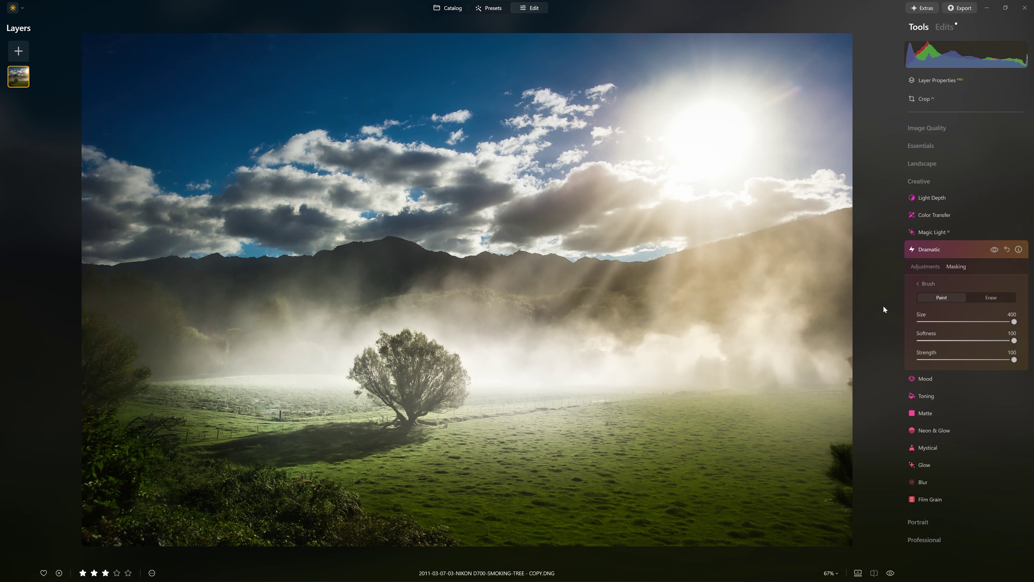
click(991, 253)
click(992, 253)
click(992, 253)
click(993, 253)
Step: Extend the Dramatic brush mask over the sky, sun and mountains to cover the whole photo, comparing the effect off and on
mouse_move(821, 62)
mouse_down()
mouse_move(36, 153)
mouse_move(575, 492)
mouse_move(2, 352)
mouse_move(176, 310)
mouse_up()
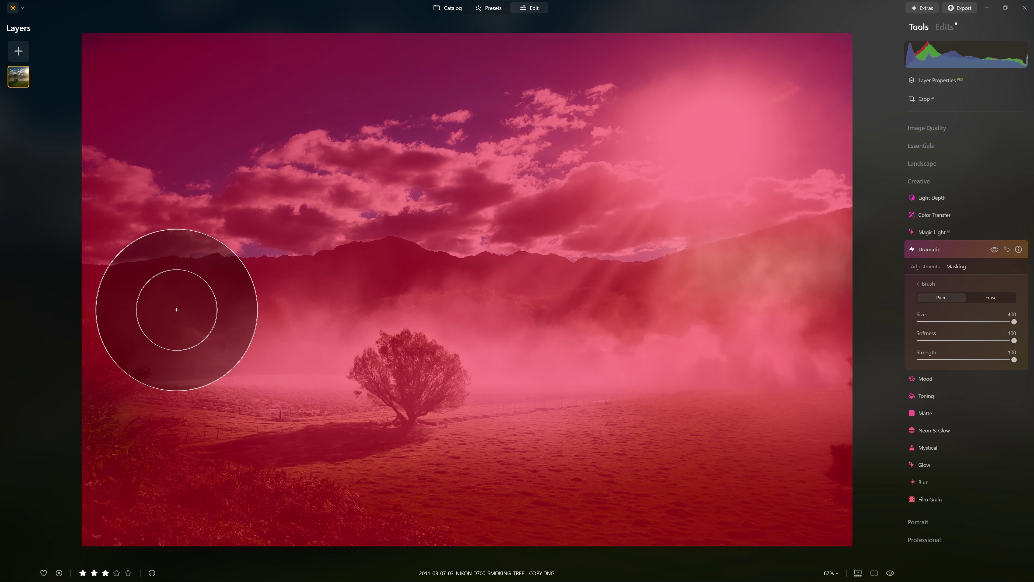
click(998, 250)
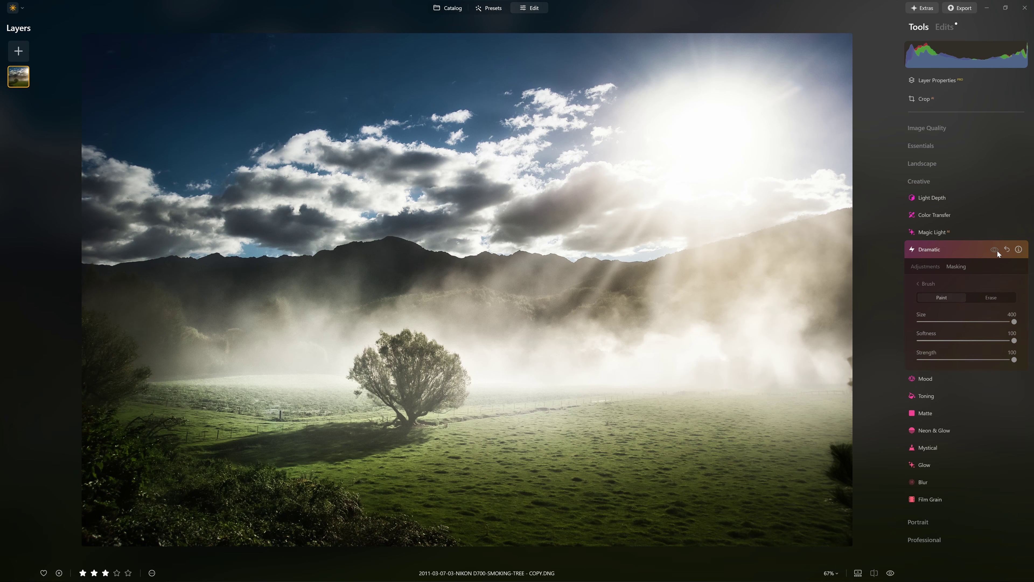
click(997, 251)
click(997, 251)
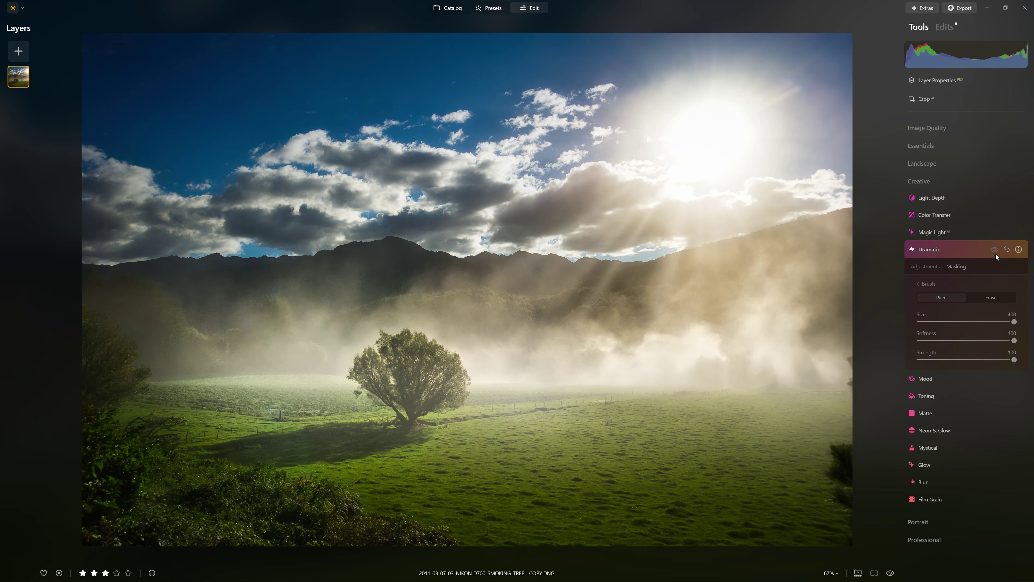
click(996, 251)
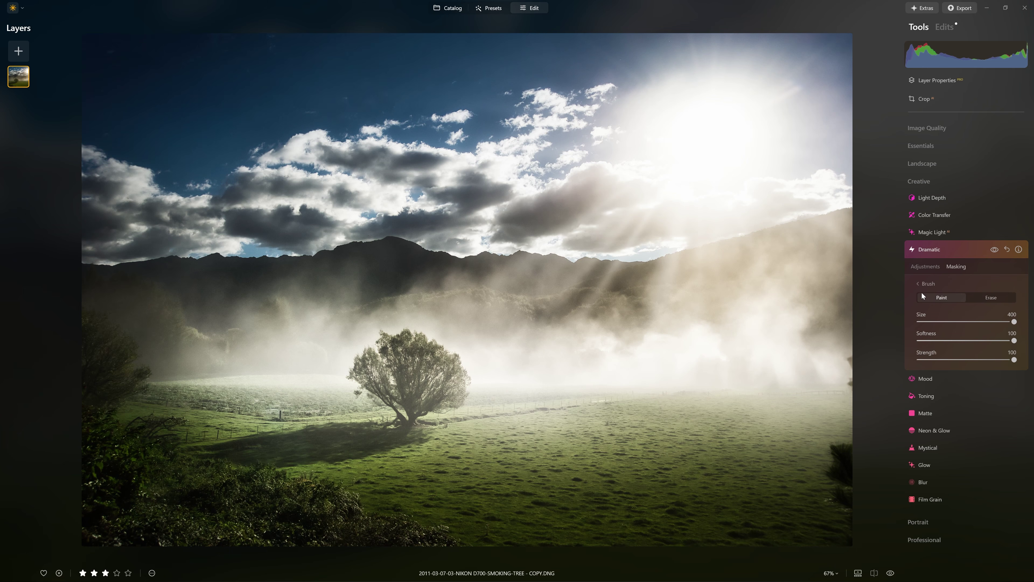
Step: Reduce the Dramatic Amount to 30 and compare the photo repeatedly with the effect off and on
click(928, 284)
click(926, 267)
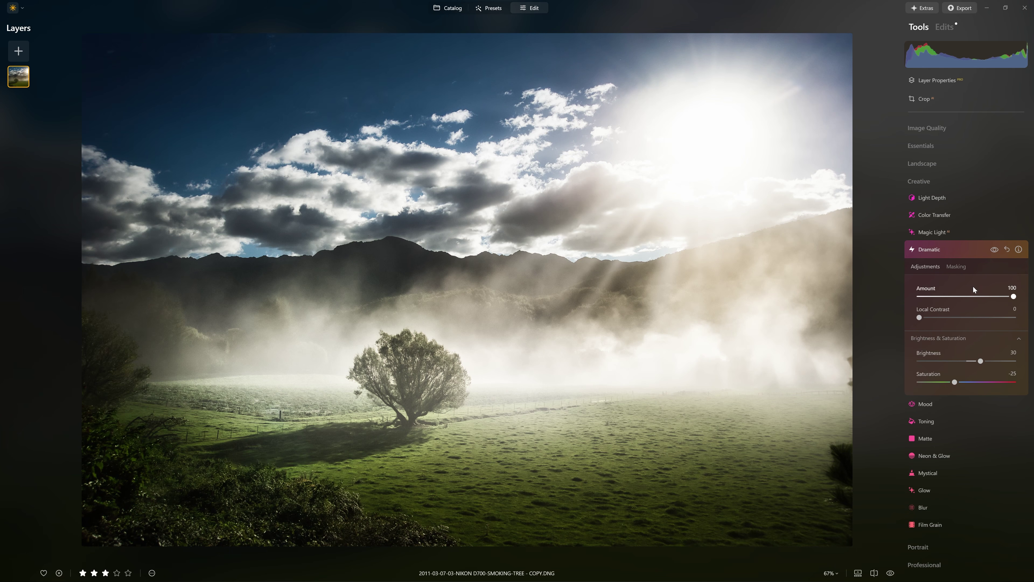
drag(920, 297, 950, 296)
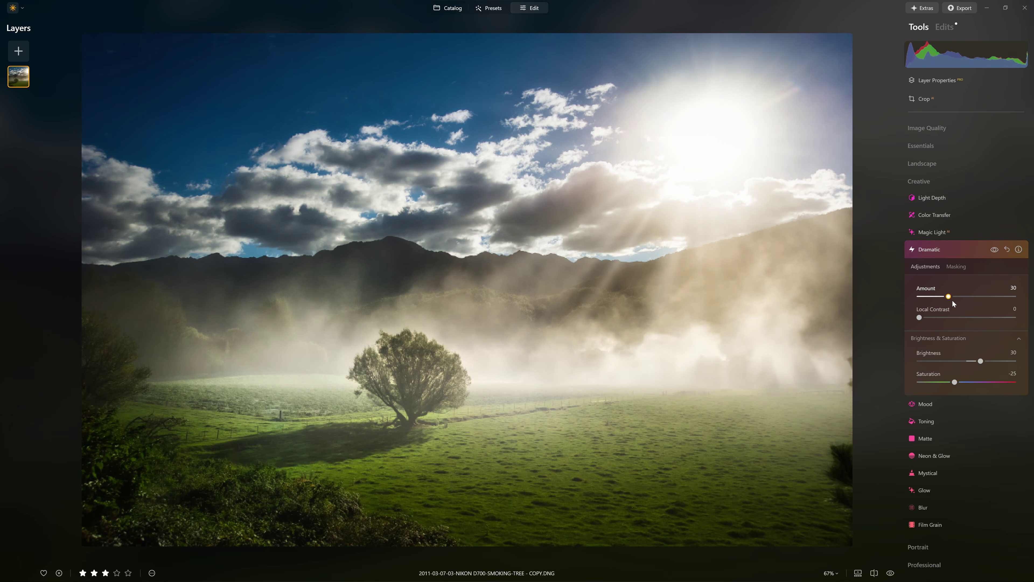
click(994, 249)
click(994, 249)
click(997, 253)
click(997, 253)
click(995, 250)
click(996, 251)
click(998, 254)
click(998, 255)
click(998, 253)
click(999, 252)
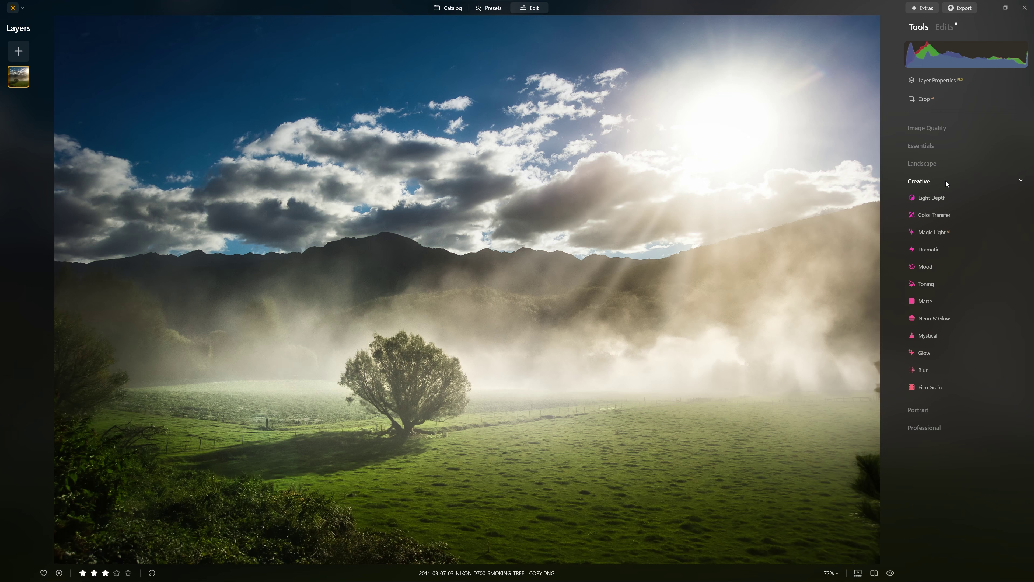
Step: Lower the photo's overall Saturation to -10 with the Color tool
click(933, 146)
click(936, 230)
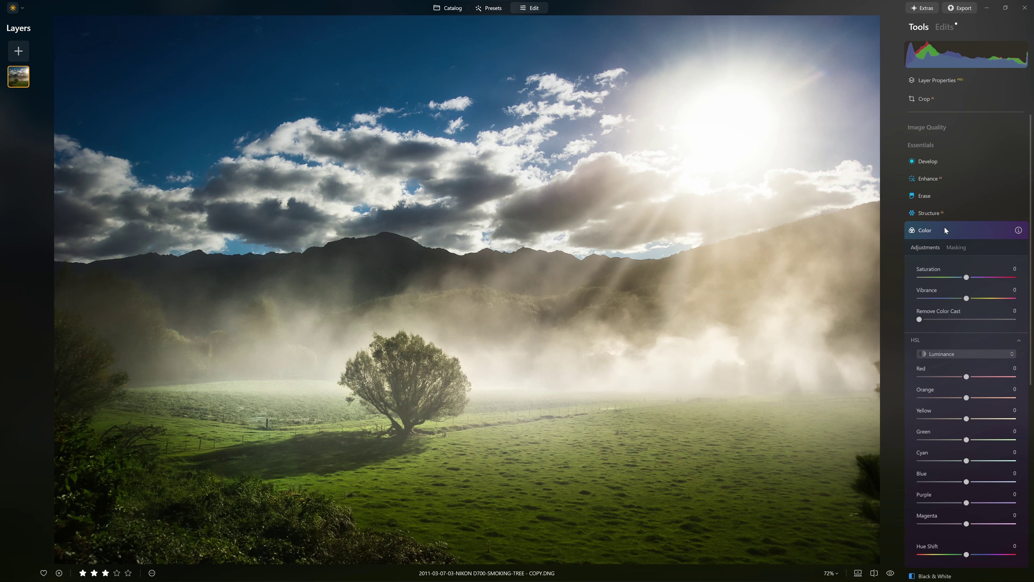
click(973, 291)
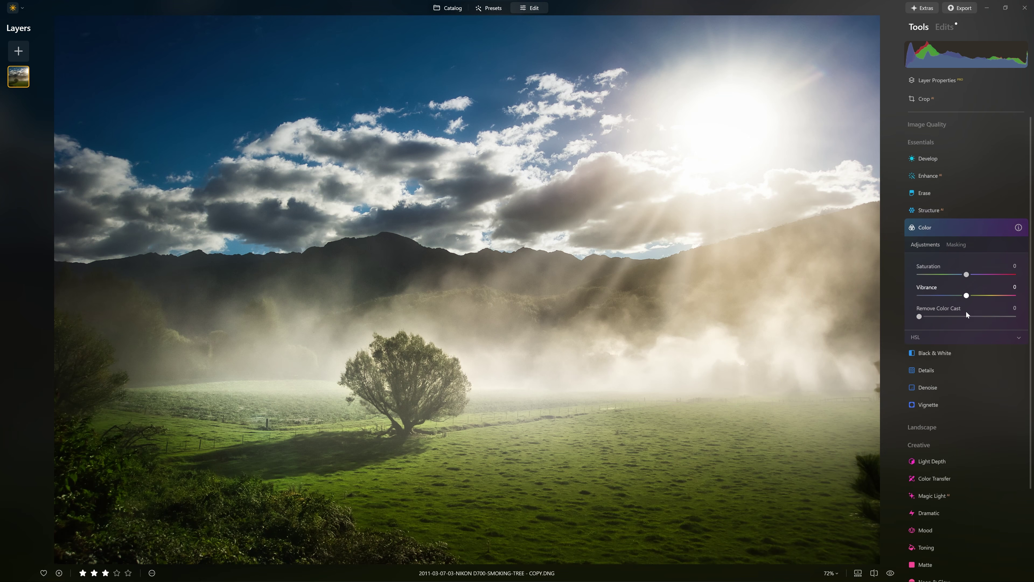
mouse_move(966, 276)
mouse_down()
mouse_move(991, 277)
mouse_move(939, 275)
mouse_move(961, 276)
mouse_up()
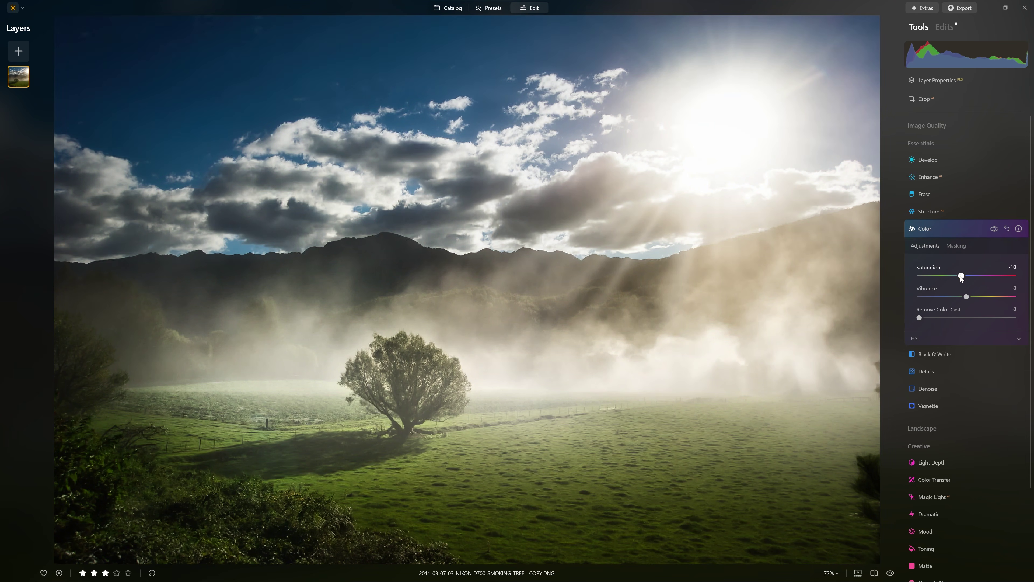
Step: Adjust the HSL Luminance, setting Green to -41, Yellow to 30 and Blue to -25
click(938, 341)
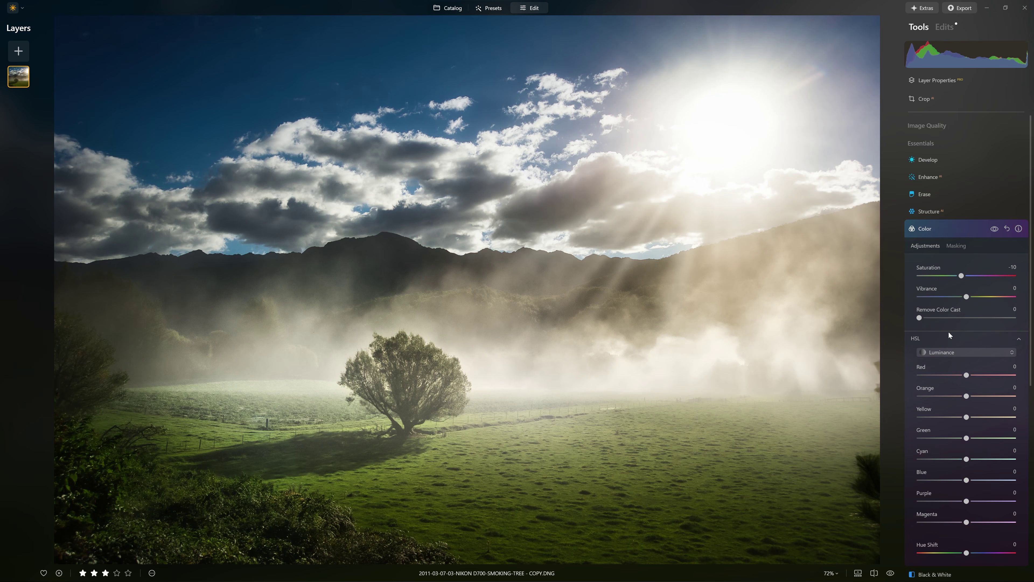
click(941, 255)
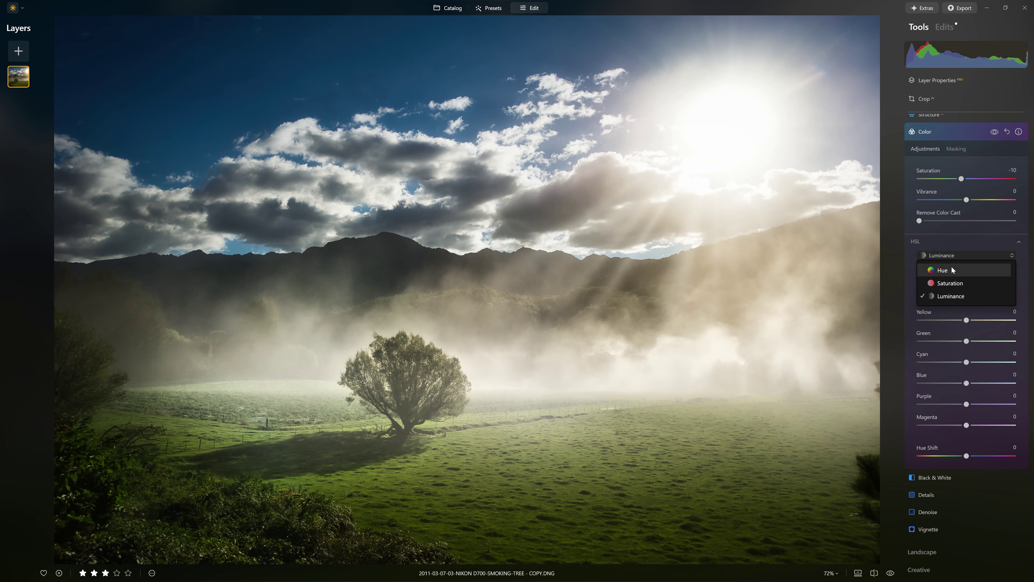
click(957, 301)
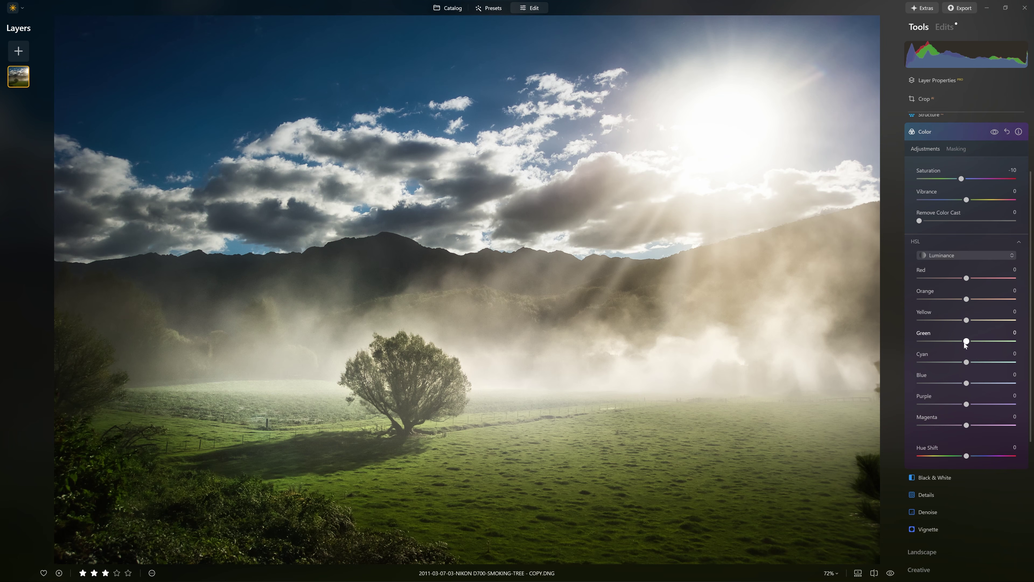
drag(967, 342, 991, 323)
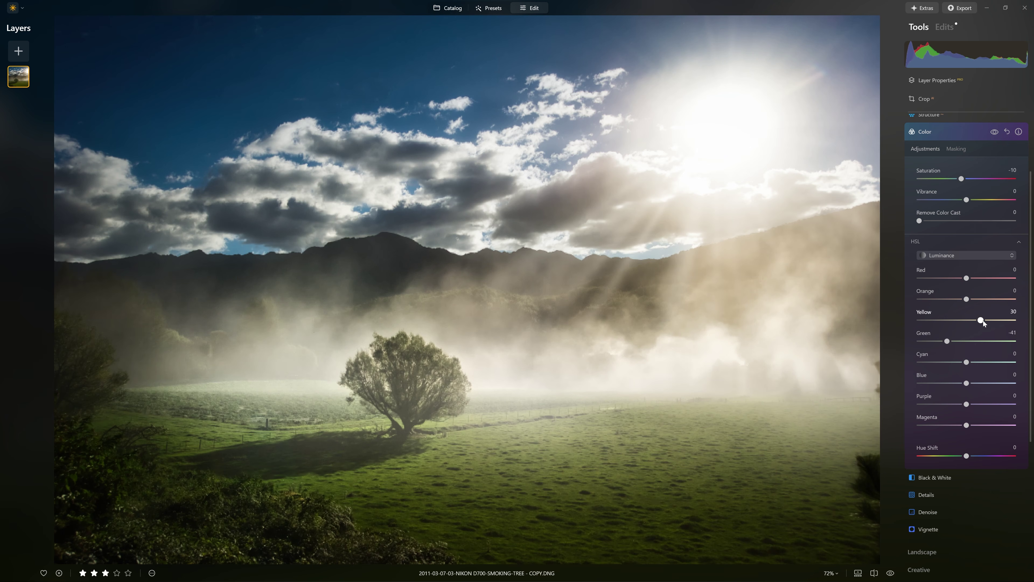
mouse_move(972, 384)
mouse_down()
mouse_move(929, 382)
mouse_move(992, 374)
mouse_move(1017, 385)
mouse_move(958, 384)
mouse_up()
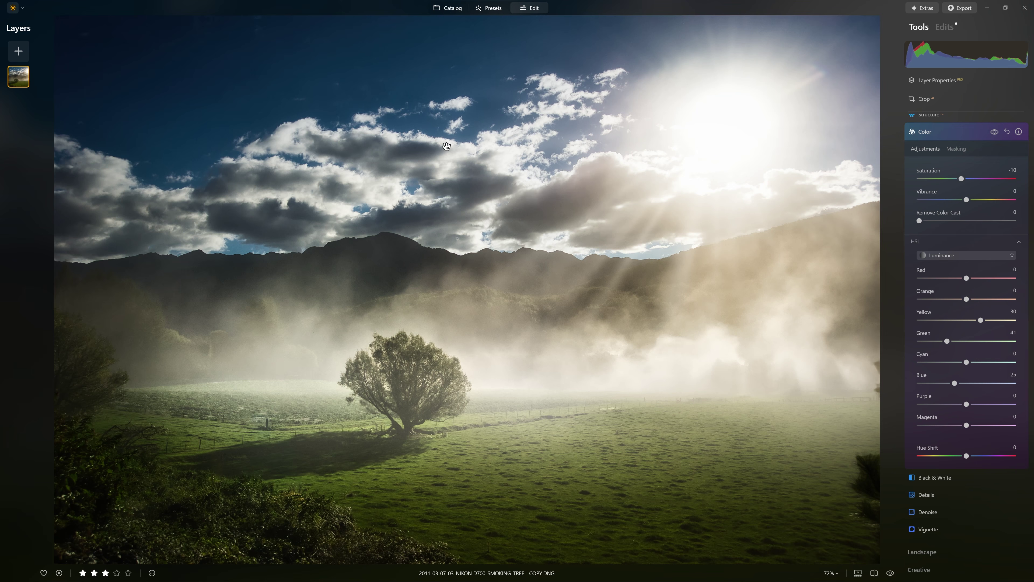
Step: Switch the HSL adjustment to Saturation and set Blue to -18
click(961, 259)
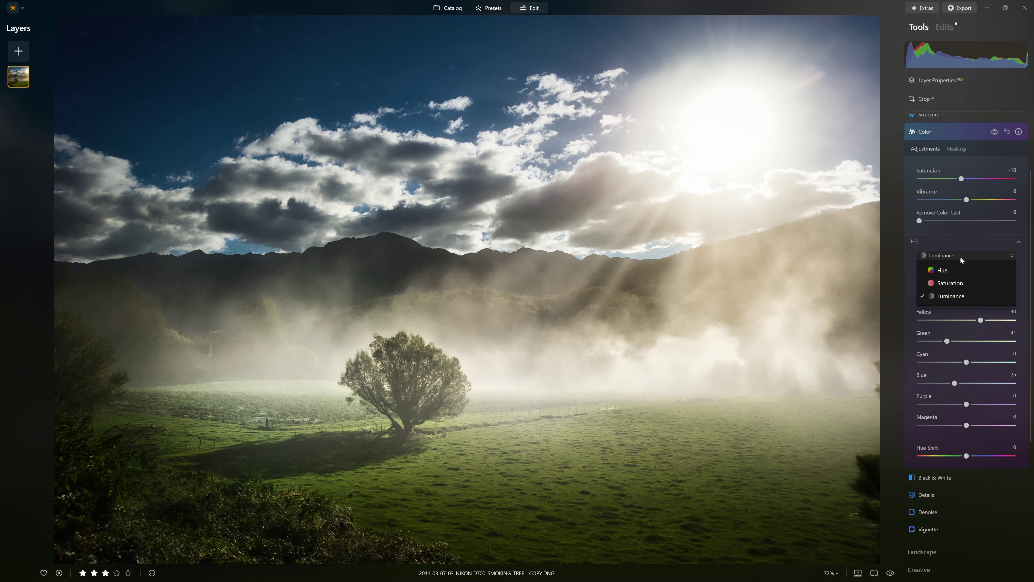
click(953, 283)
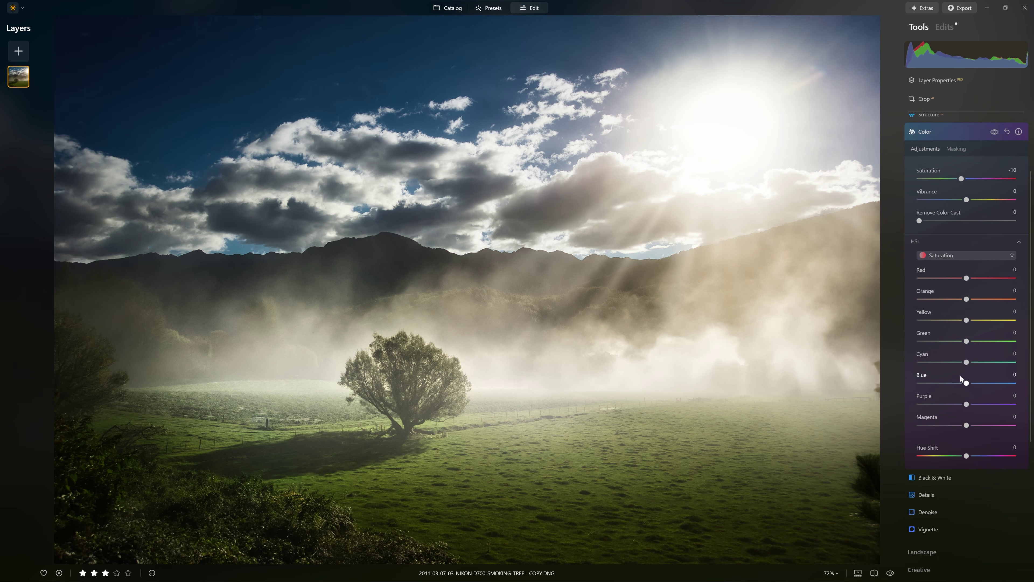
mouse_move(975, 384)
mouse_down()
mouse_move(1002, 385)
mouse_move(958, 386)
mouse_up()
Step: Try Yellow saturation at 99, 46 and 11 and Green saturation at 20 and 100, resetting Green each time
drag(966, 320, 1015, 321)
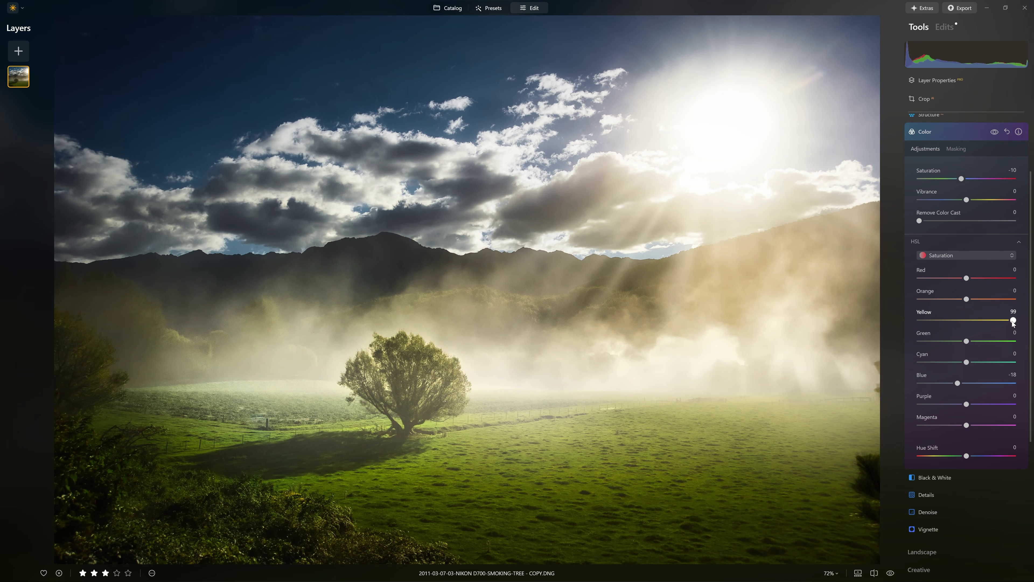
drag(1014, 321, 976, 341)
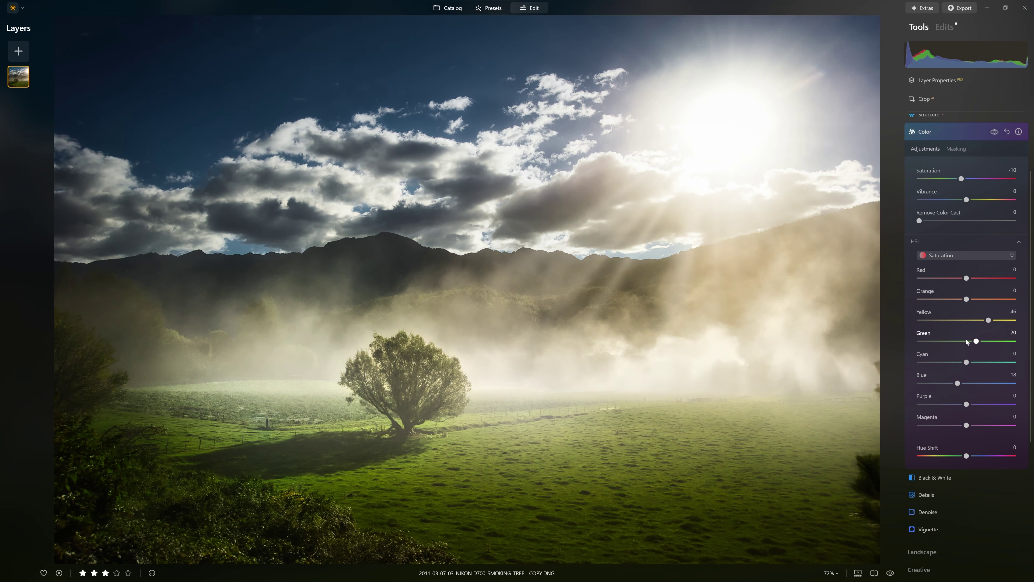
double_click(976, 341)
drag(989, 319, 1014, 341)
double_click(1014, 341)
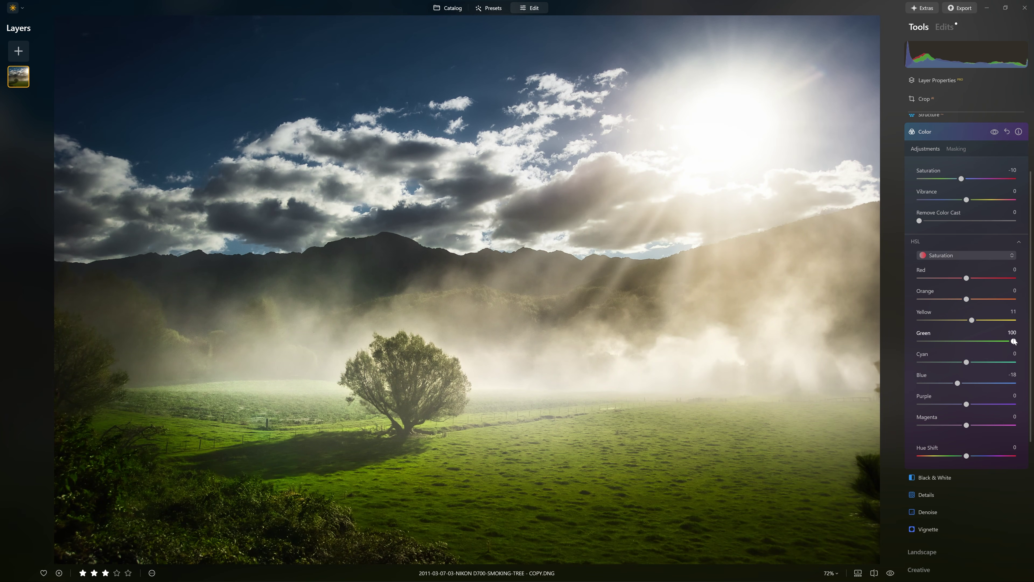
Step: Set the HSL Yellow saturation to 51 and close the Color tool
mouse_move(972, 320)
mouse_down()
mouse_move(1013, 319)
mouse_move(991, 320)
mouse_up()
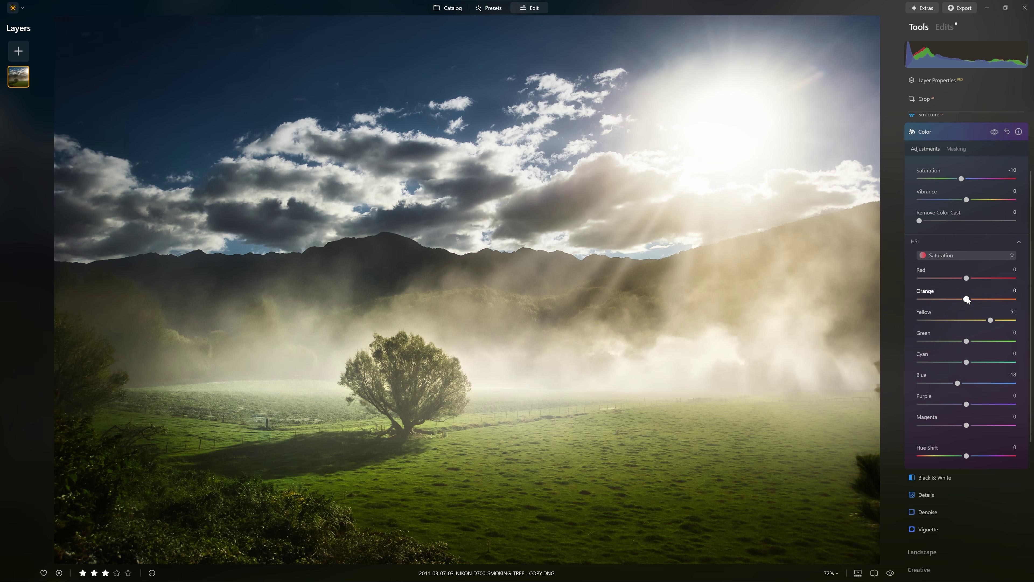
click(966, 136)
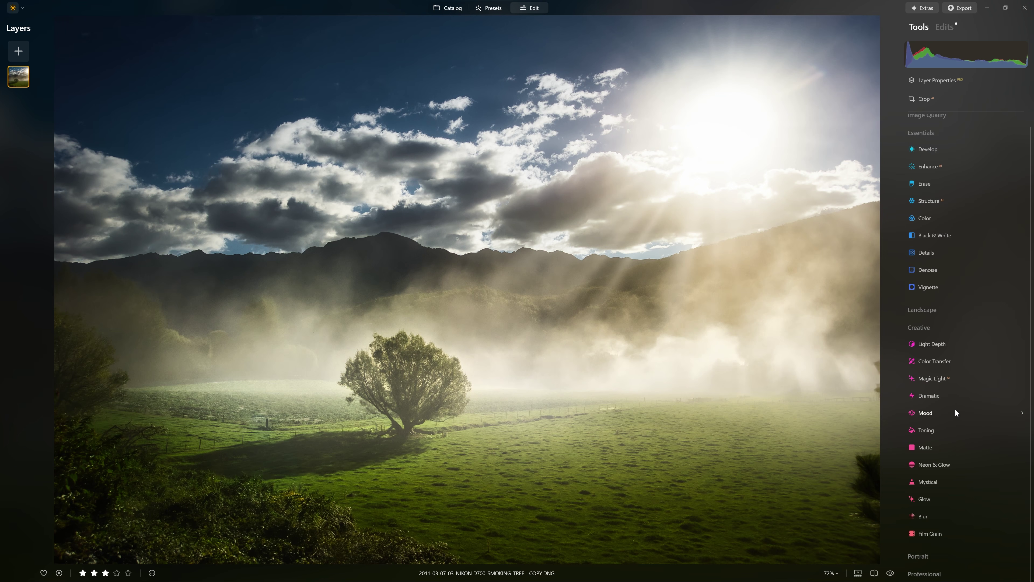
Step: Tone the highlights with the Toning tool, setting Saturation to 100 and Hue to 42
click(945, 434)
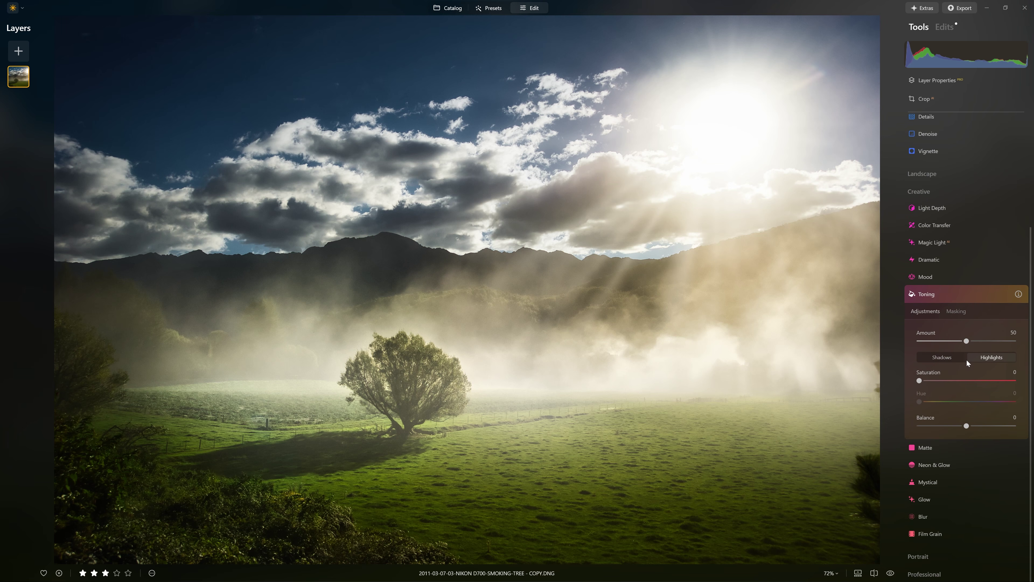
drag(920, 381, 1032, 383)
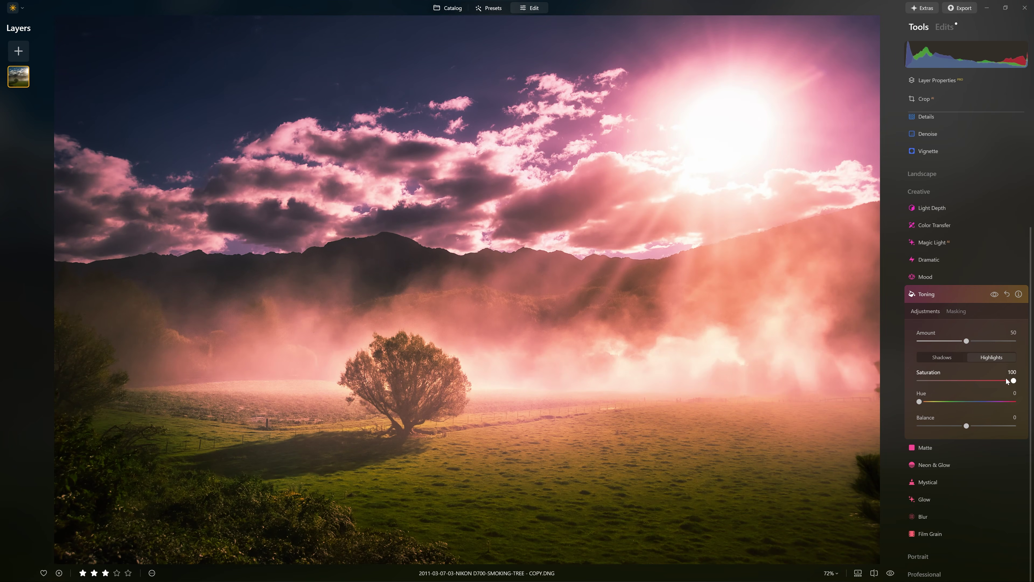
mouse_move(921, 403)
mouse_down()
mouse_move(955, 403)
mouse_move(933, 405)
mouse_up()
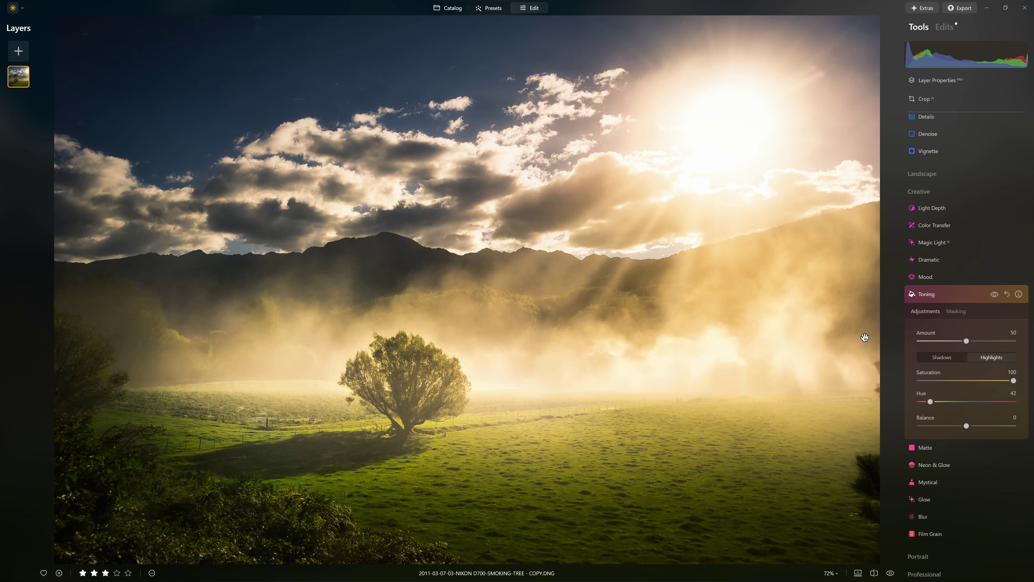
Step: Tone the shadows with Saturation 100 and Hue 201, and set the Toning Balance to 22
click(952, 357)
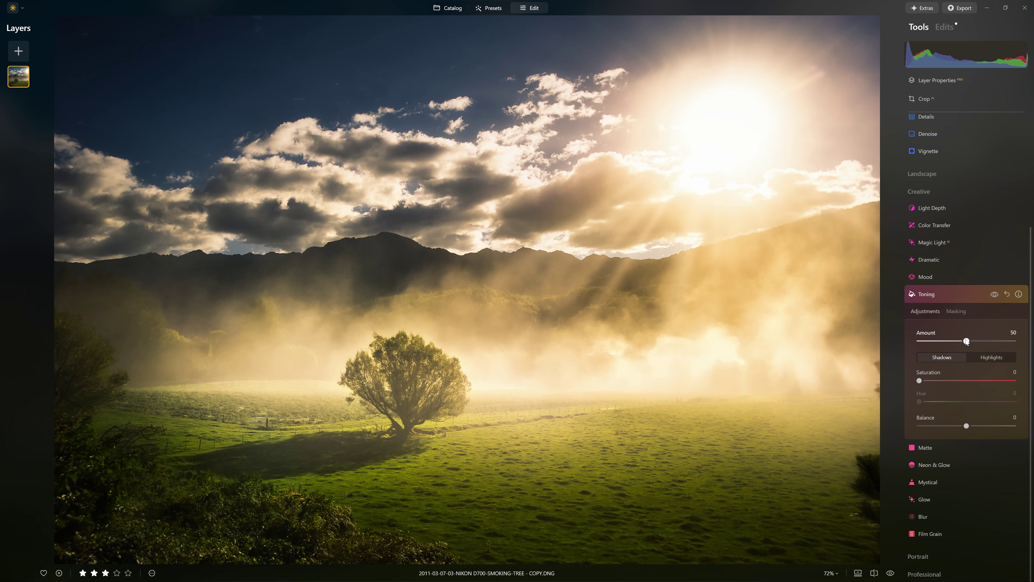
drag(919, 381, 1016, 381)
drag(920, 402, 974, 405)
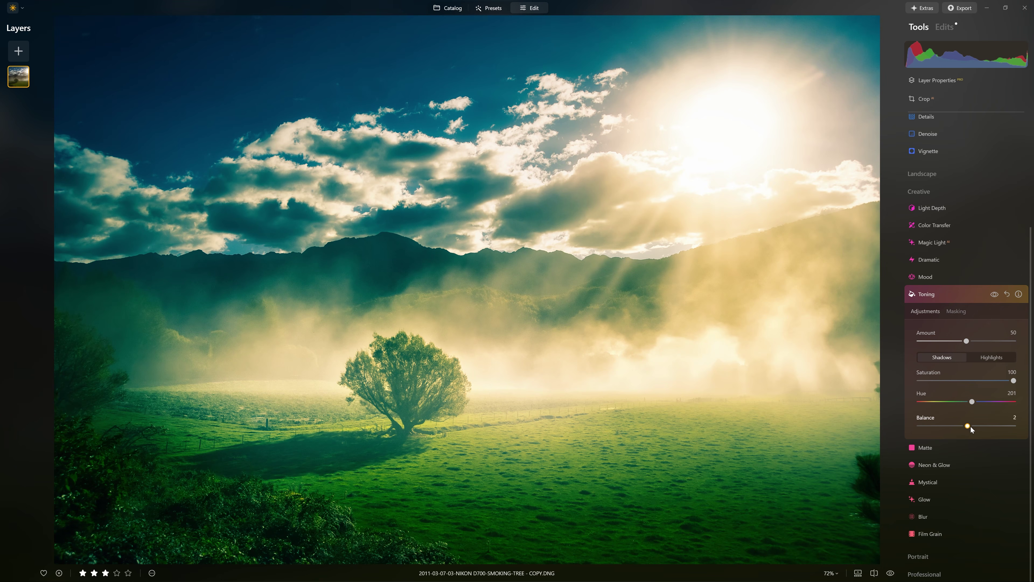
mouse_move(966, 426)
mouse_down()
mouse_move(1015, 431)
mouse_move(930, 434)
mouse_move(974, 431)
mouse_up()
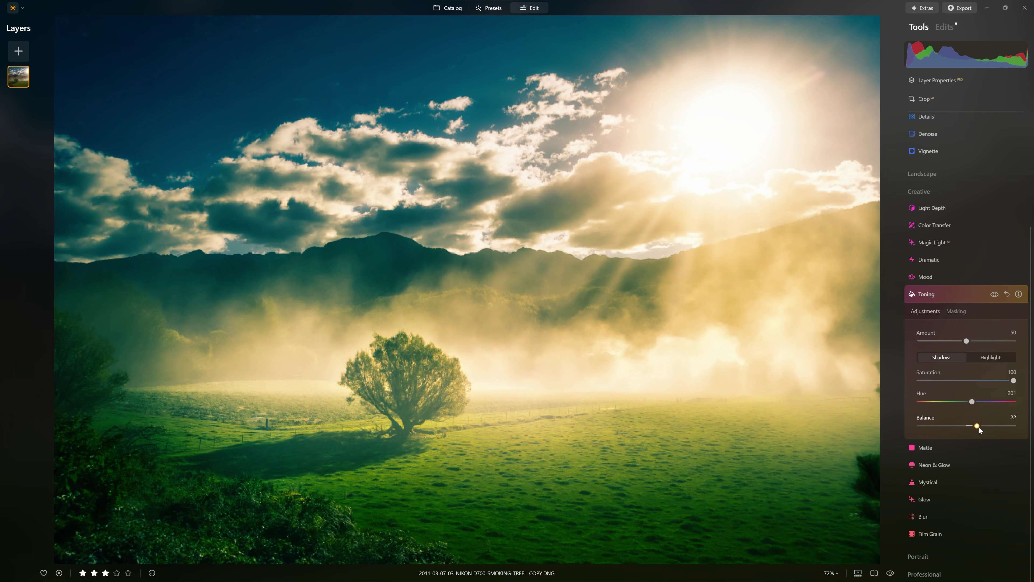
Step: Reduce the Toning Amount to 21, compare the photo with and without the effect, and close the tool
drag(962, 342, 941, 349)
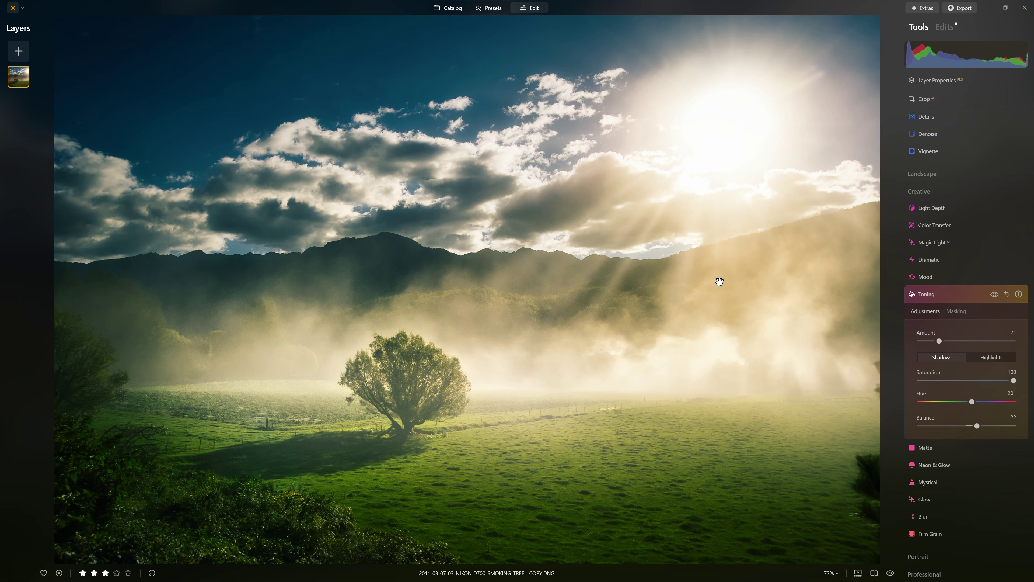
click(997, 296)
click(998, 297)
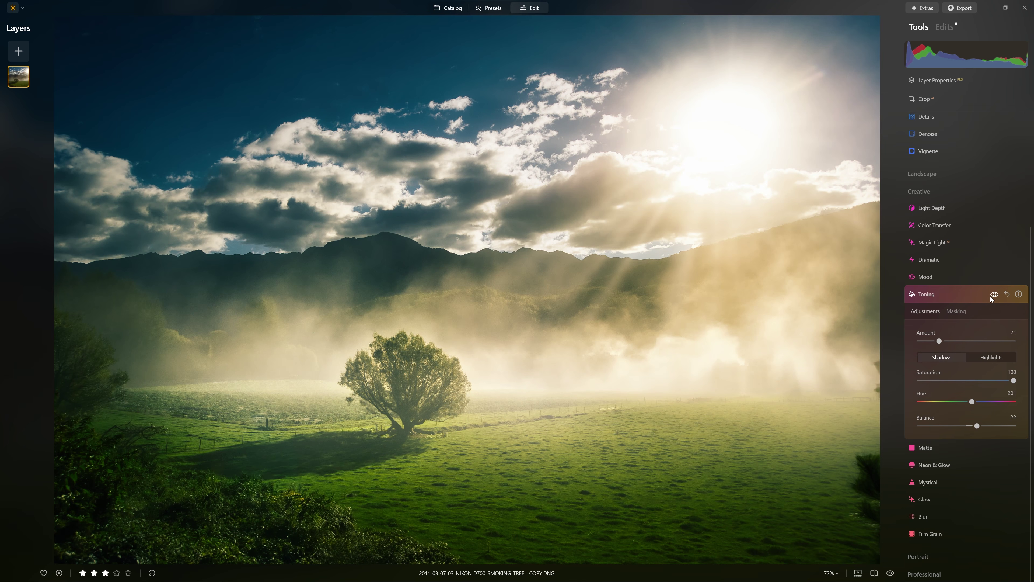
click(995, 295)
click(995, 295)
click(978, 294)
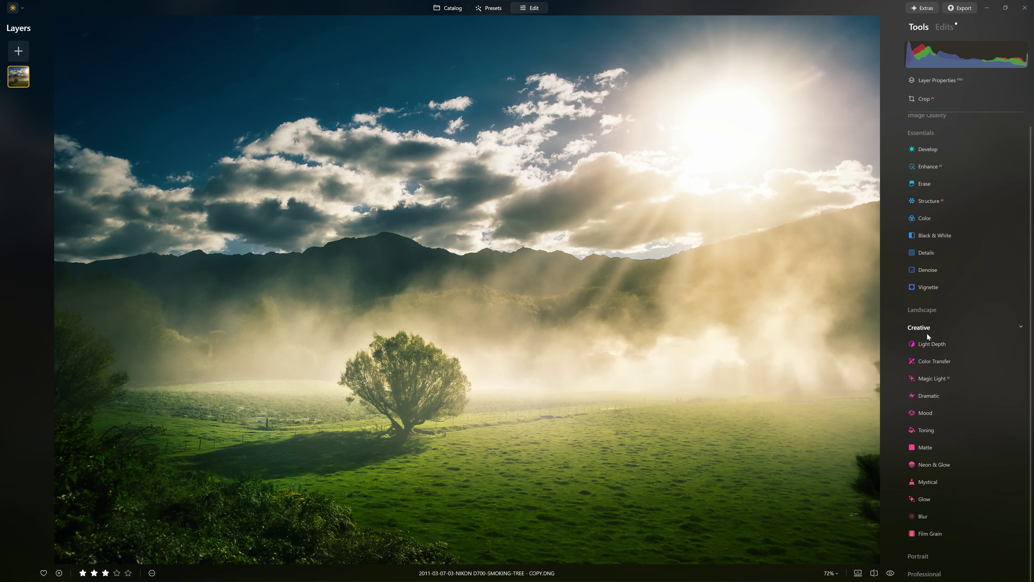
Step: Apply the Long Beach LUT from the Cinematic Toning group with the Mood tool
click(932, 328)
click(943, 336)
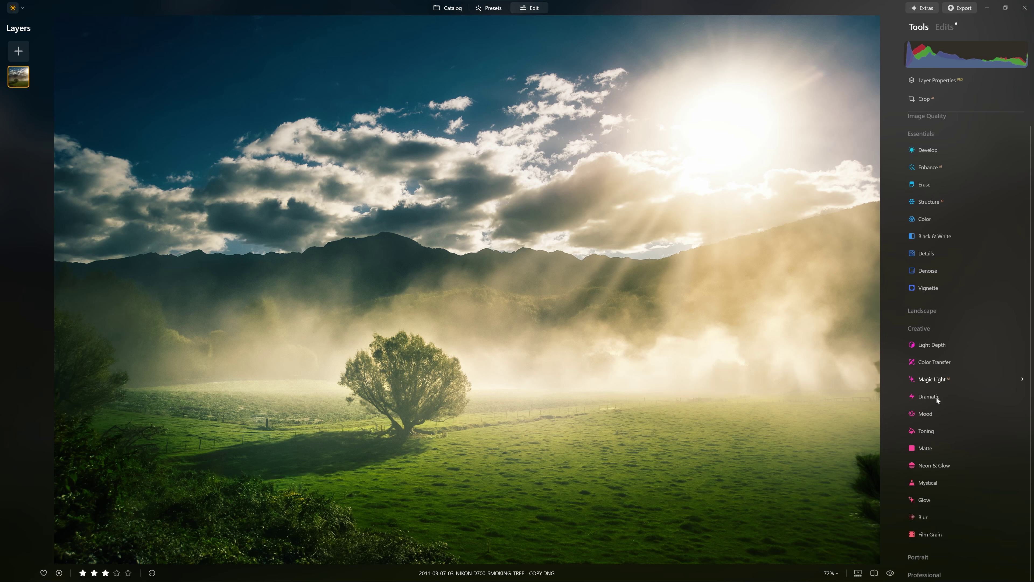
click(925, 413)
click(937, 354)
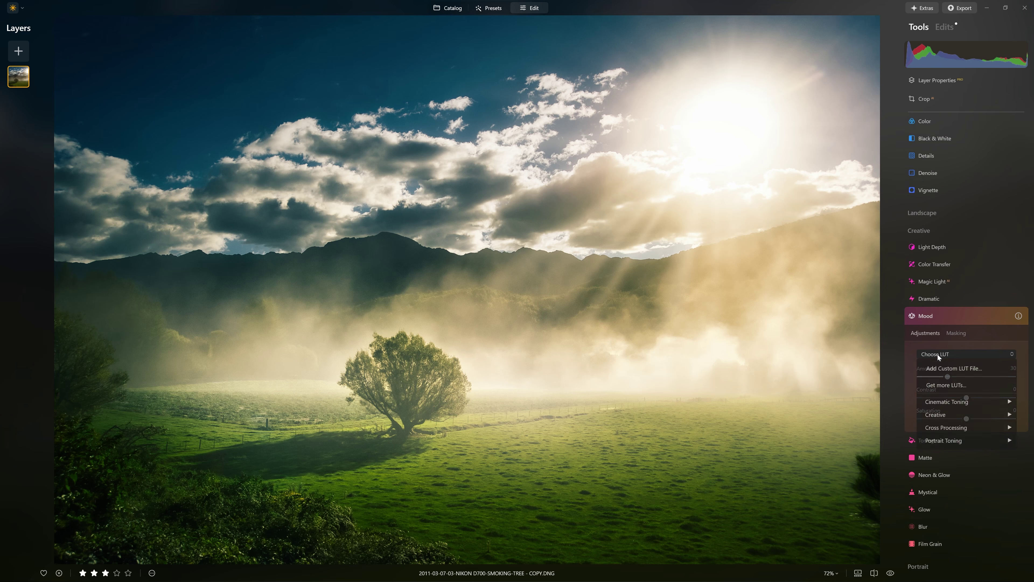
mouse_move(951, 403)
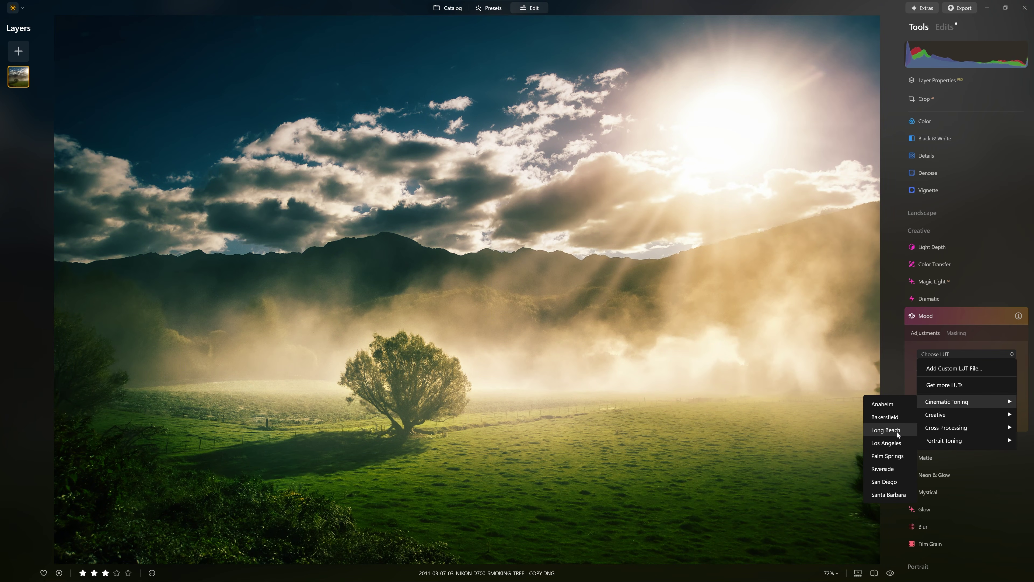
click(897, 431)
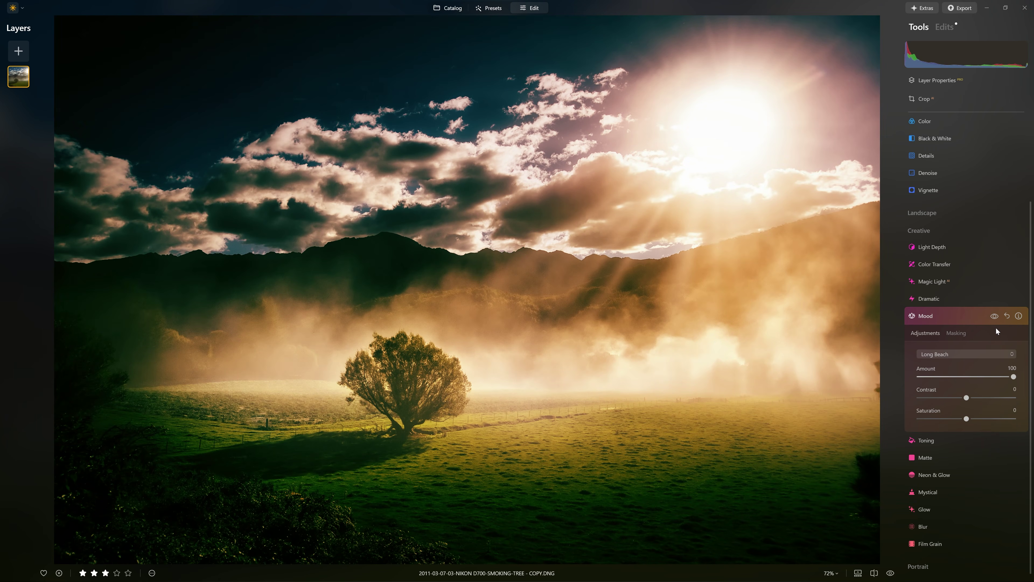
Step: Compare the photo with and without Mood, preview other Cinematic Toning LUTs, and keep Long Beach
click(995, 316)
click(994, 316)
click(977, 353)
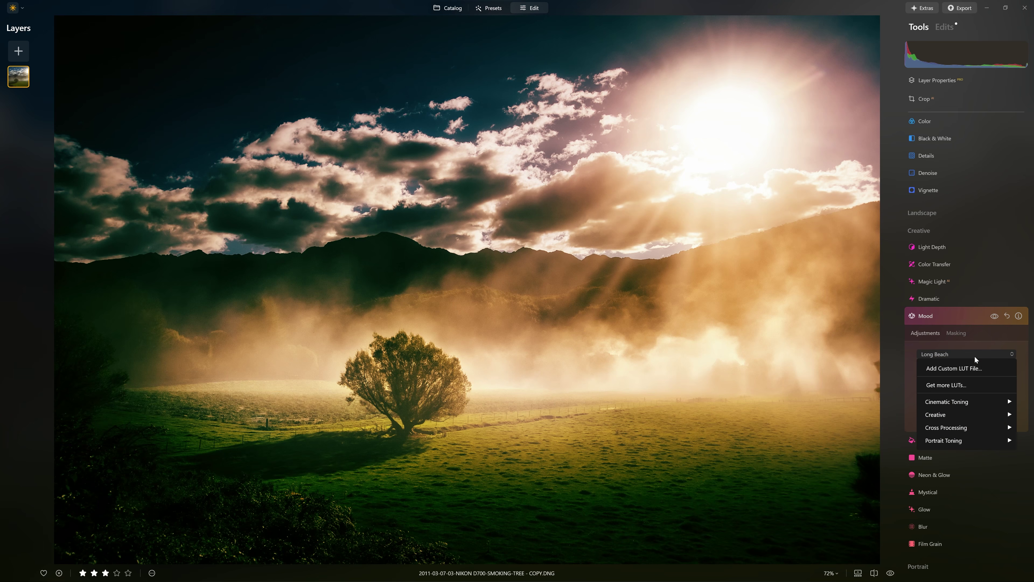
mouse_move(947, 402)
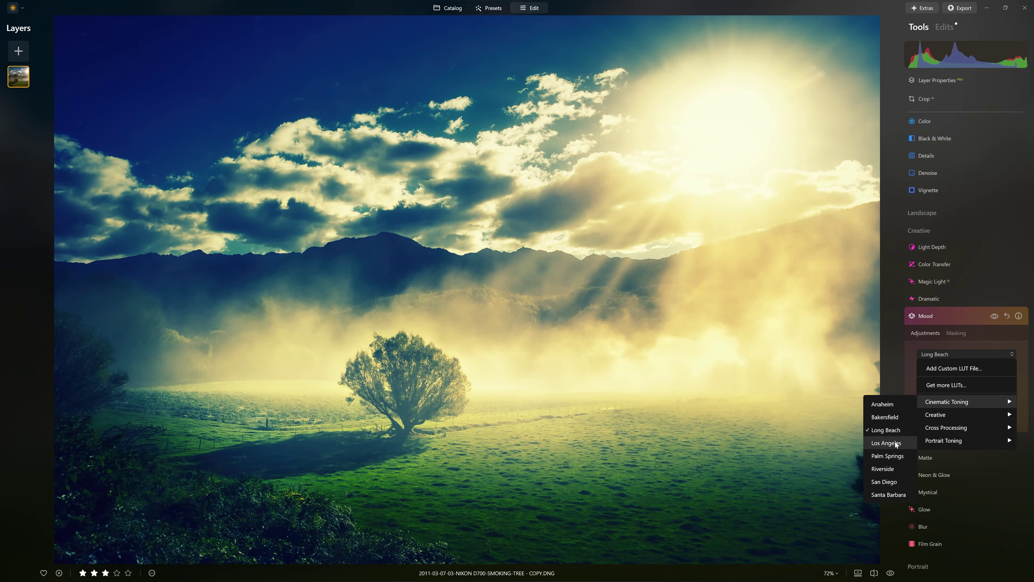
click(895, 431)
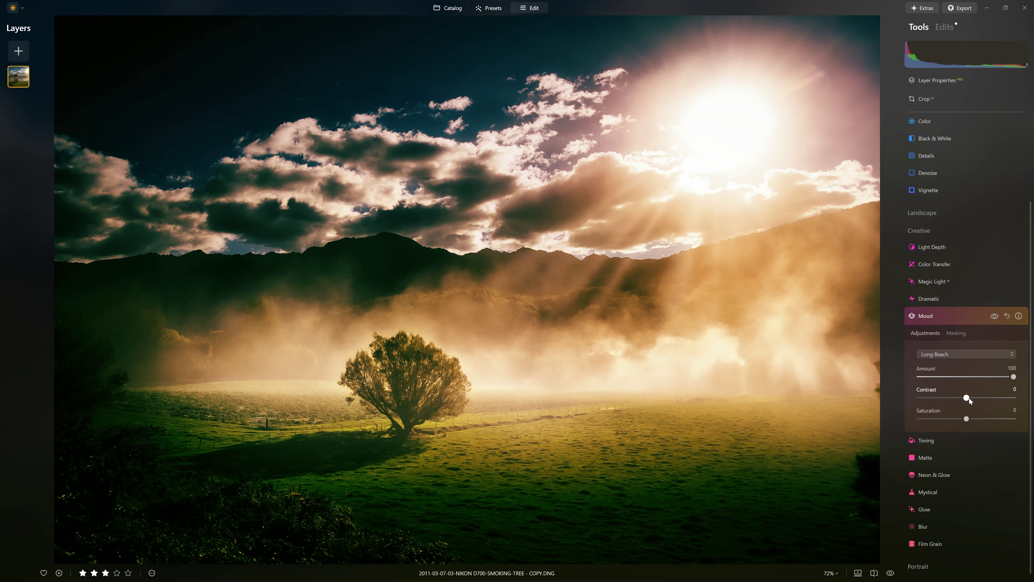
Step: Set the Mood Contrast to -71, Saturation to -21 and Amount to 34, and check the effect against the unedited state
drag(969, 397, 956, 416)
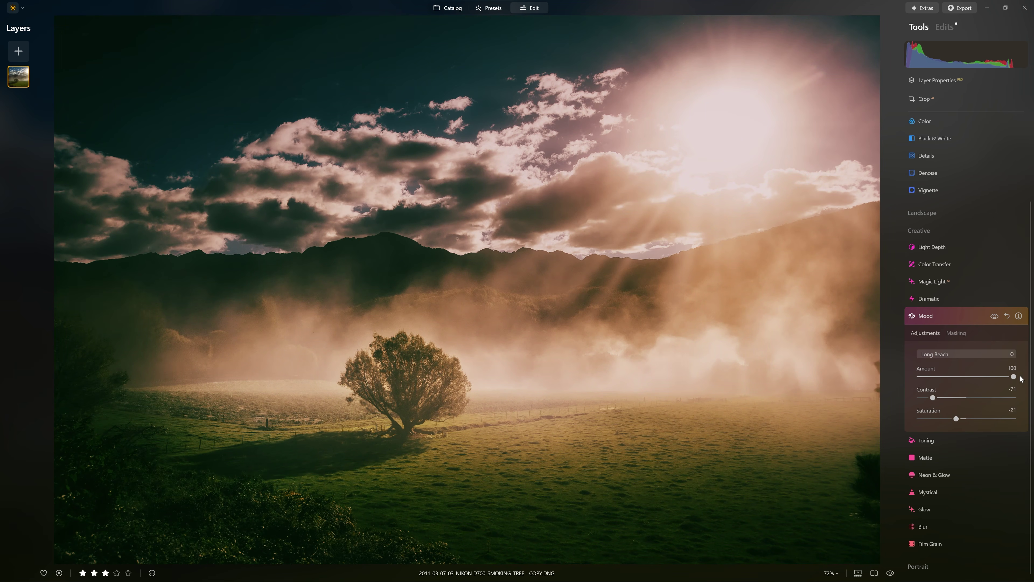
drag(1013, 377, 953, 381)
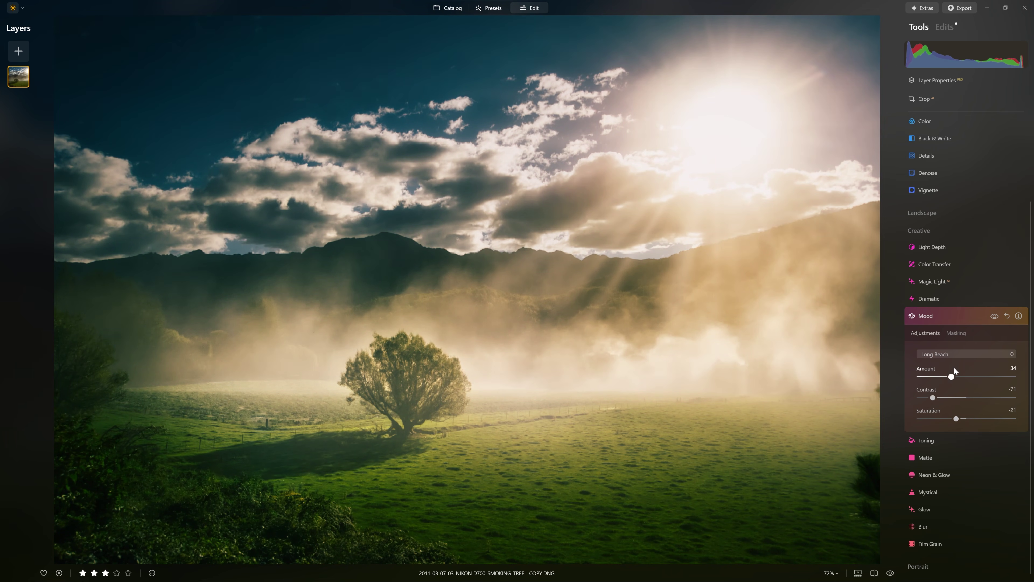
click(995, 316)
click(995, 316)
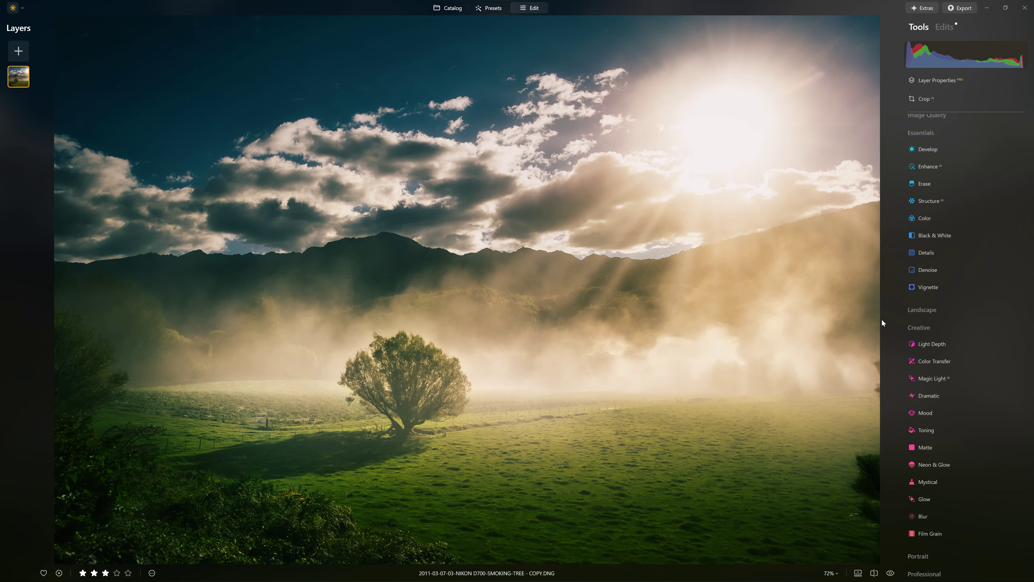
Step: Add another Color adjustment with HSL Saturation of Green at -35 and Yellow at -25, and close the tool
scroll(951, 233, up, 1)
click(948, 231)
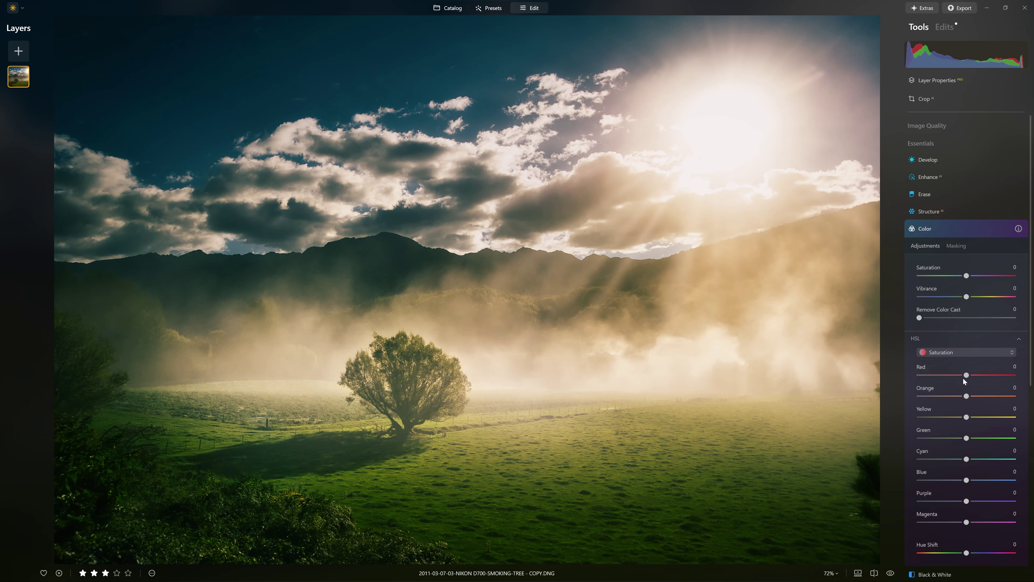
scroll(963, 378, down, 1)
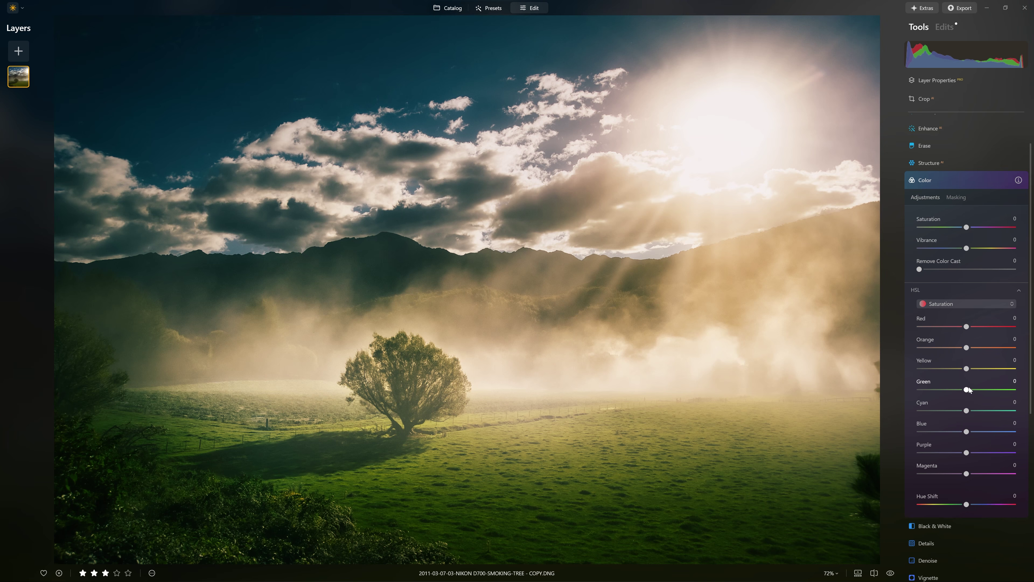
drag(968, 389, 953, 390)
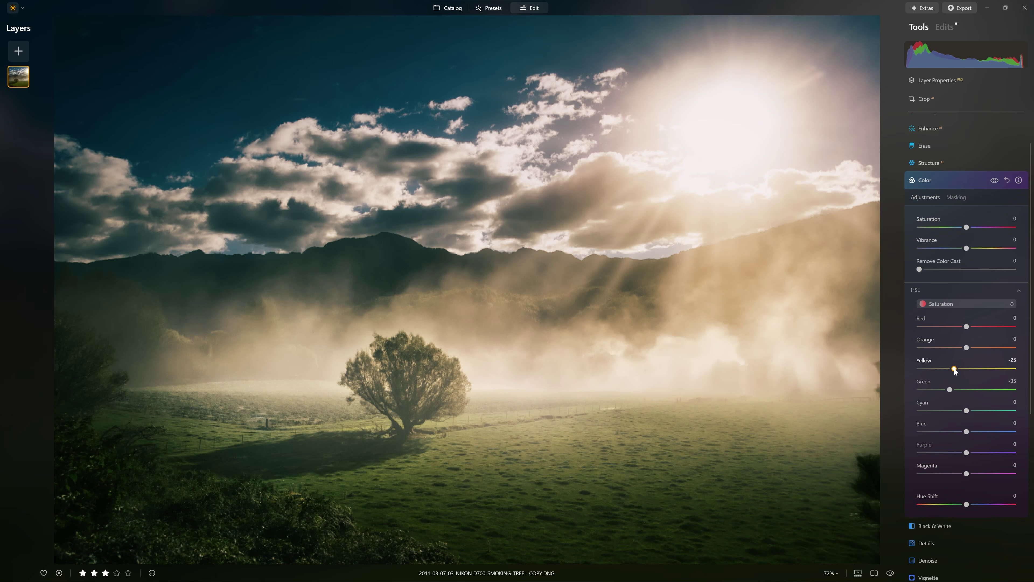
click(932, 180)
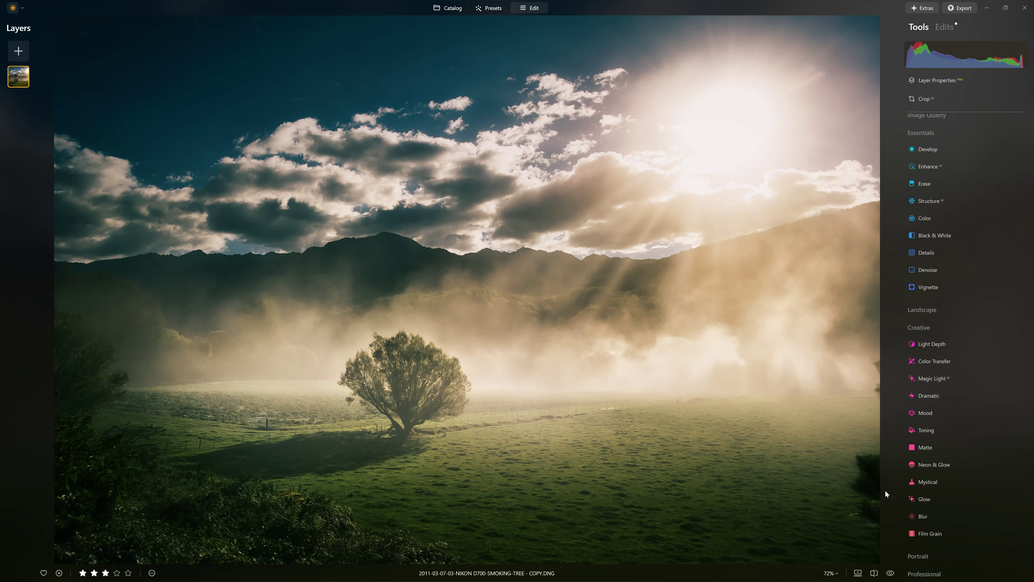
Step: Compare the original and edited photo in a split before/after view, sweeping the divider across the image
click(874, 572)
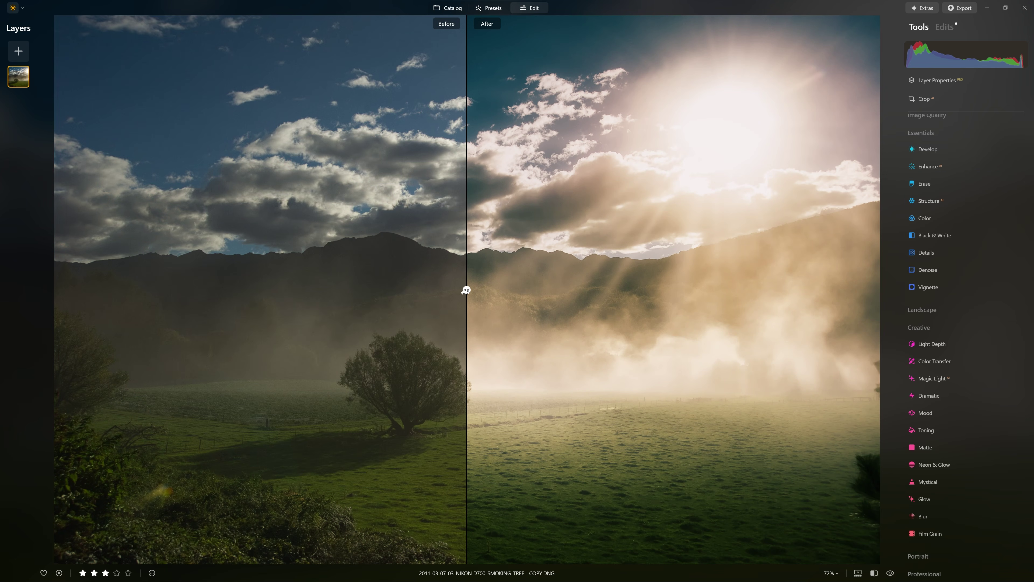
drag(467, 289, 835, 250)
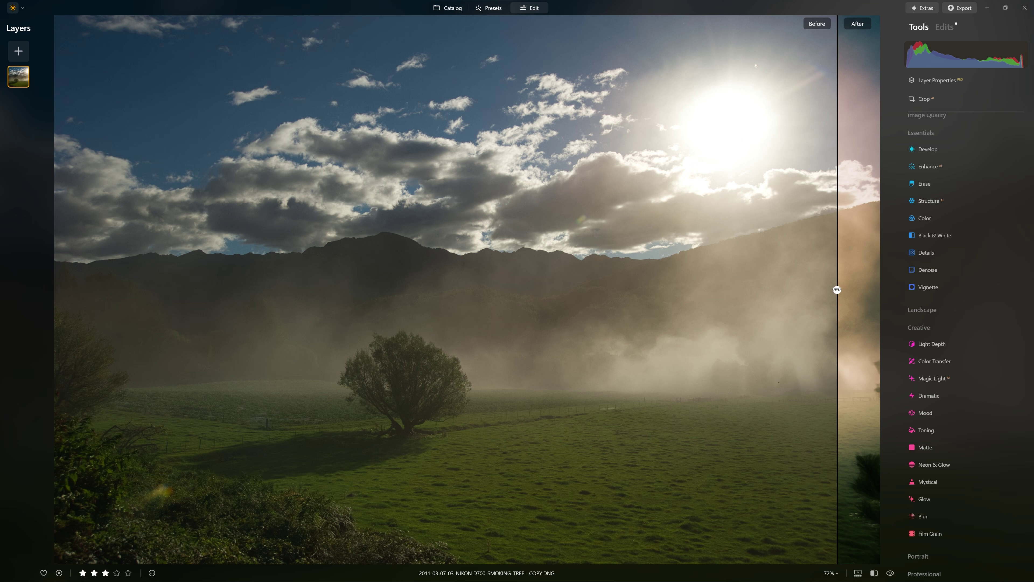
drag(836, 290, 786, 289)
click(874, 572)
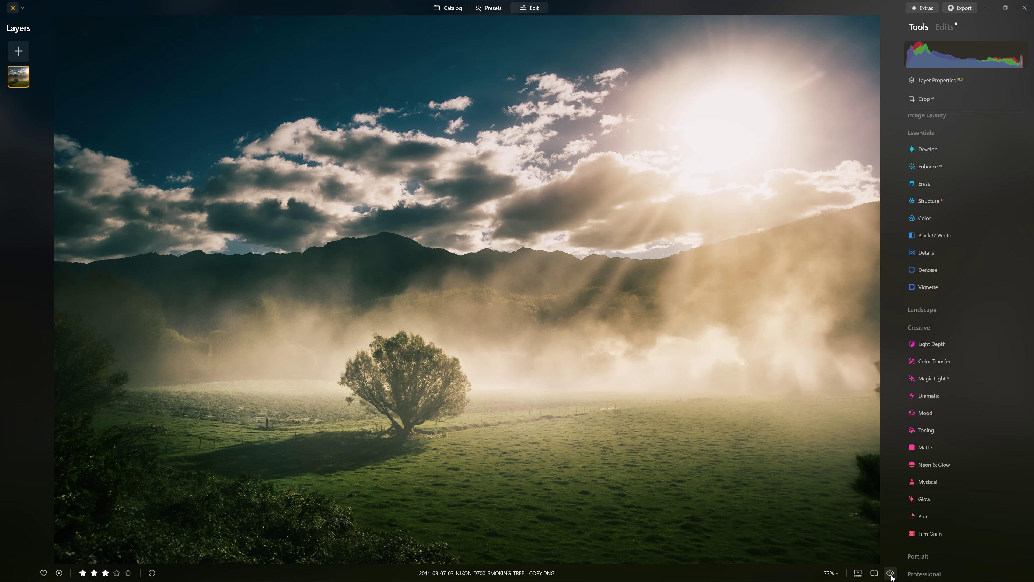
Step: Switch the whole image repeatedly between original and edited versions to examine the overall change
click(890, 573)
click(891, 573)
click(891, 574)
click(891, 573)
click(890, 573)
click(890, 573)
click(891, 573)
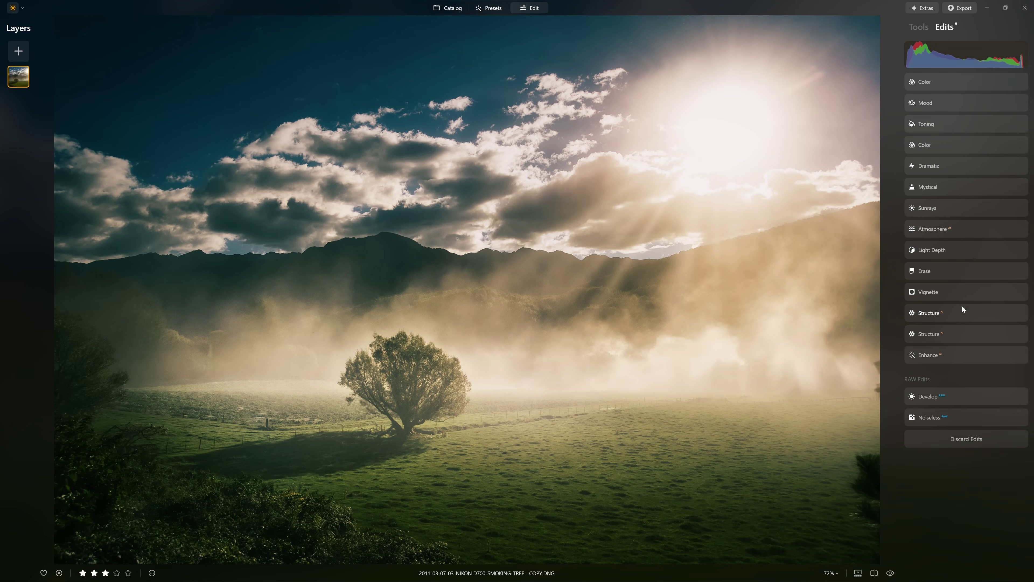
Step: Reopen the applied Vignette edit and weaken its darkening Amount
click(961, 293)
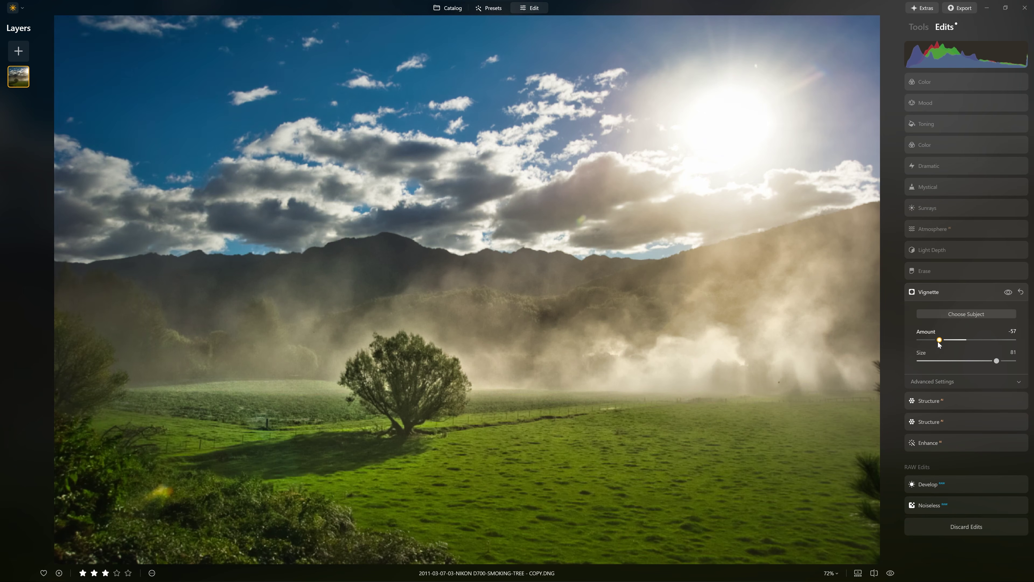
mouse_move(936, 341)
mouse_down()
mouse_move(924, 345)
mouse_move(953, 345)
mouse_up()
click(952, 287)
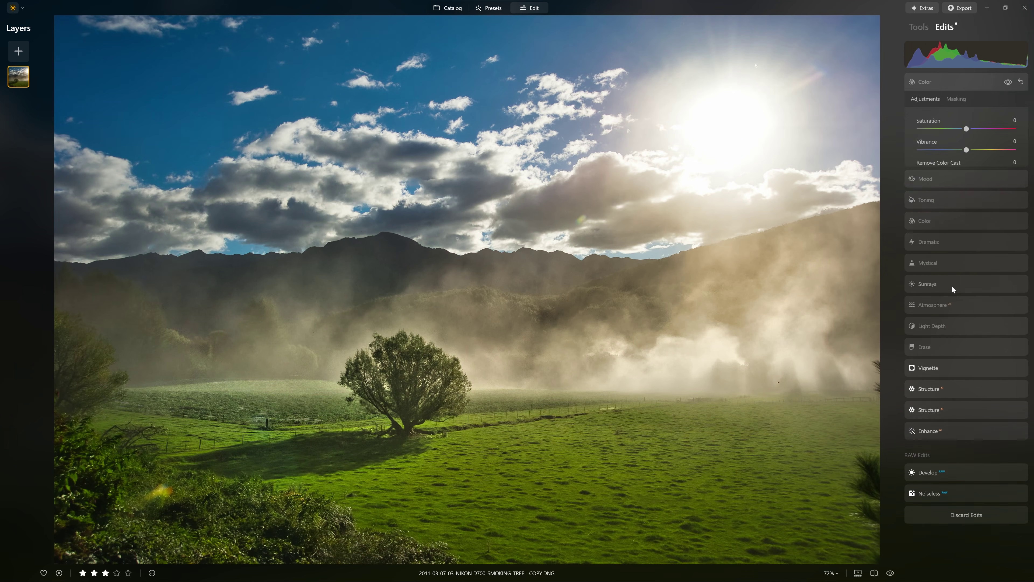
Step: Reopen the applied Dramatic edit, lower its Amount, and return to the most recent Color edit
click(951, 274)
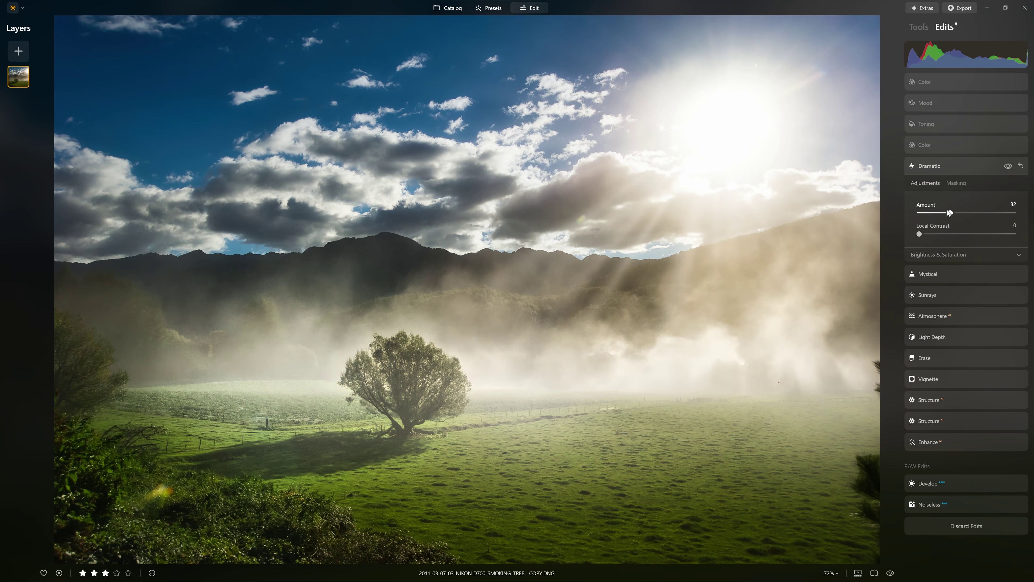
mouse_move(950, 213)
mouse_down()
mouse_move(1009, 213)
mouse_move(938, 217)
mouse_up()
click(956, 78)
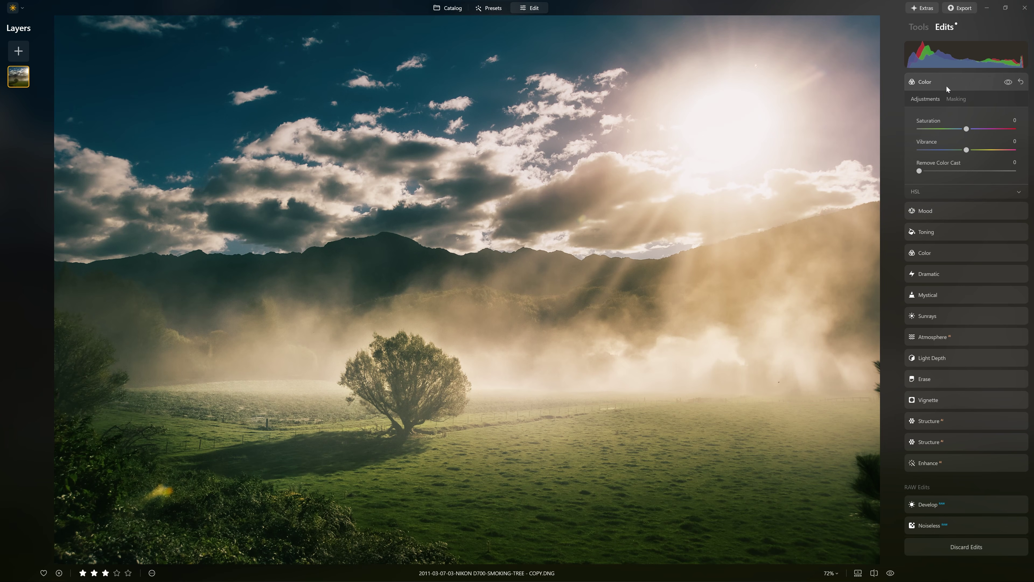